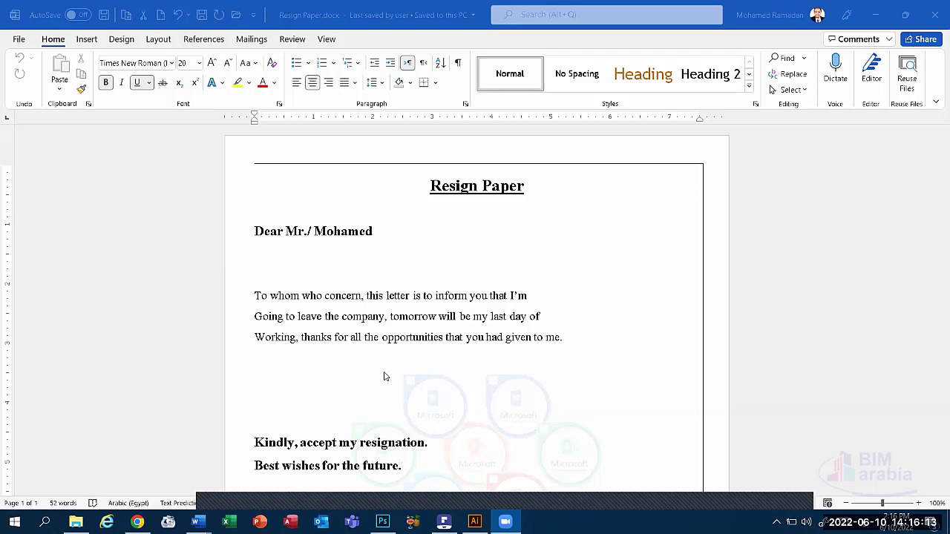
Step: Scroll through the bordered Resign Paper letter to review its title, salutation and body
{"action": "scroll", "coordinate": [384, 376], "scroll_direction": "down", "scroll_amount": 2}
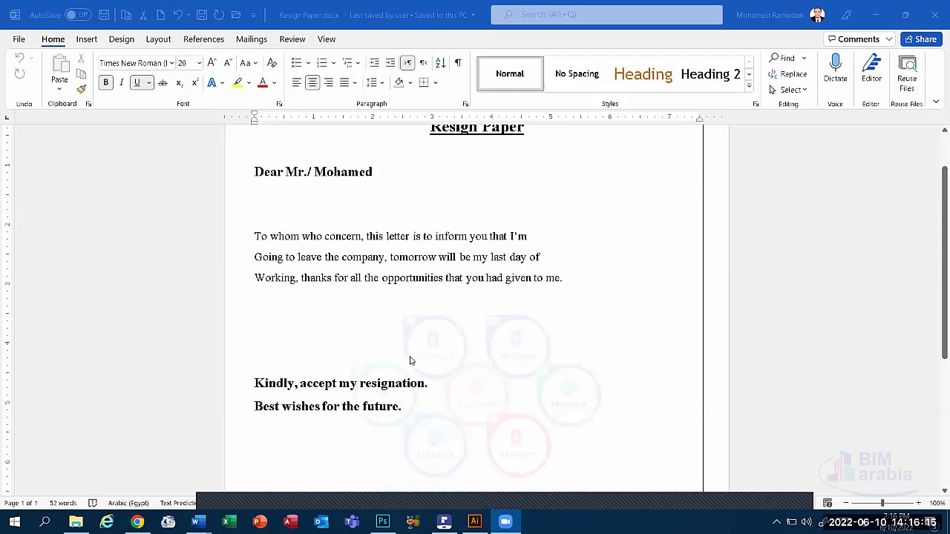
{"action": "scroll", "coordinate": [409, 361], "scroll_direction": "up", "scroll_amount": 1}
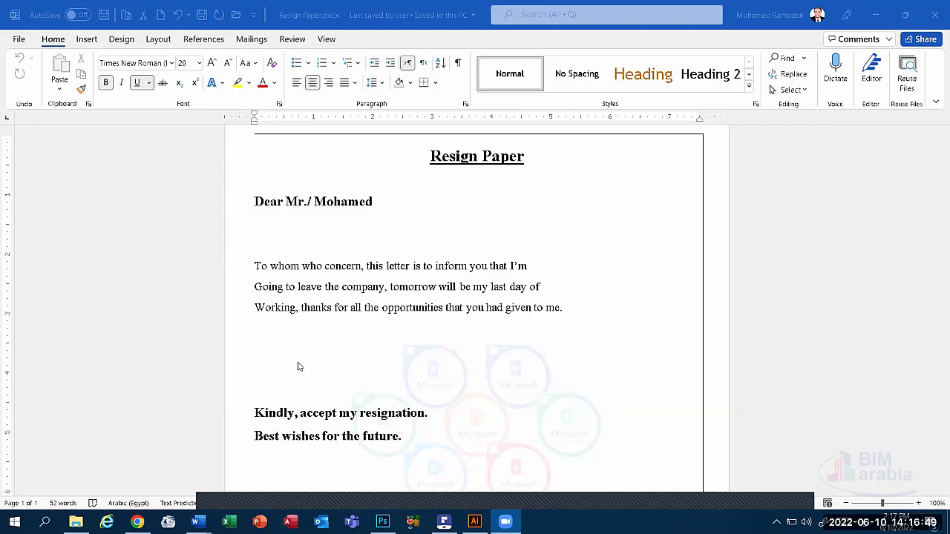
{"action": "scroll", "coordinate": [229, 353], "scroll_direction": "down", "scroll_amount": 1}
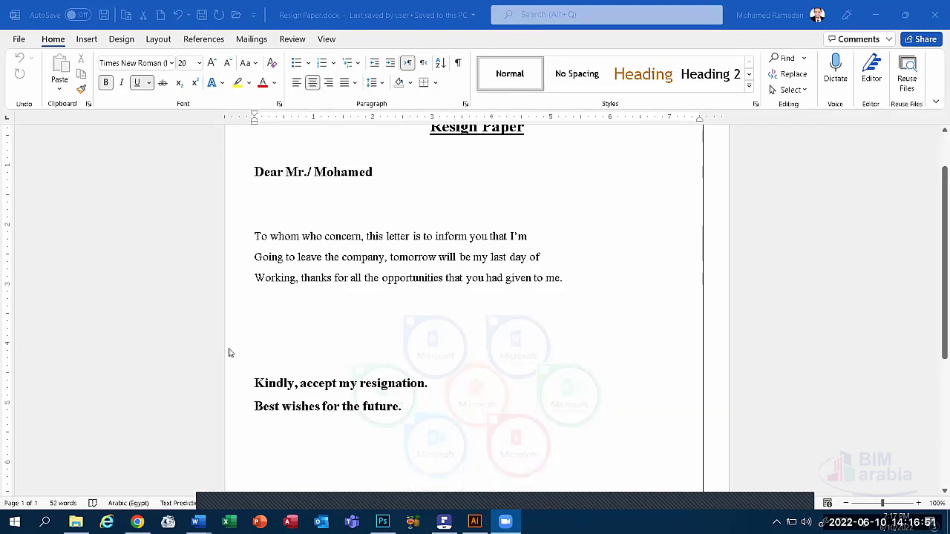
{"action": "scroll", "coordinate": [231, 347], "scroll_direction": "down", "scroll_amount": 2}
{"action": "scroll", "coordinate": [231, 347], "scroll_direction": "down", "scroll_amount": 2}
{"action": "scroll", "coordinate": [231, 347], "scroll_direction": "up", "scroll_amount": 2}
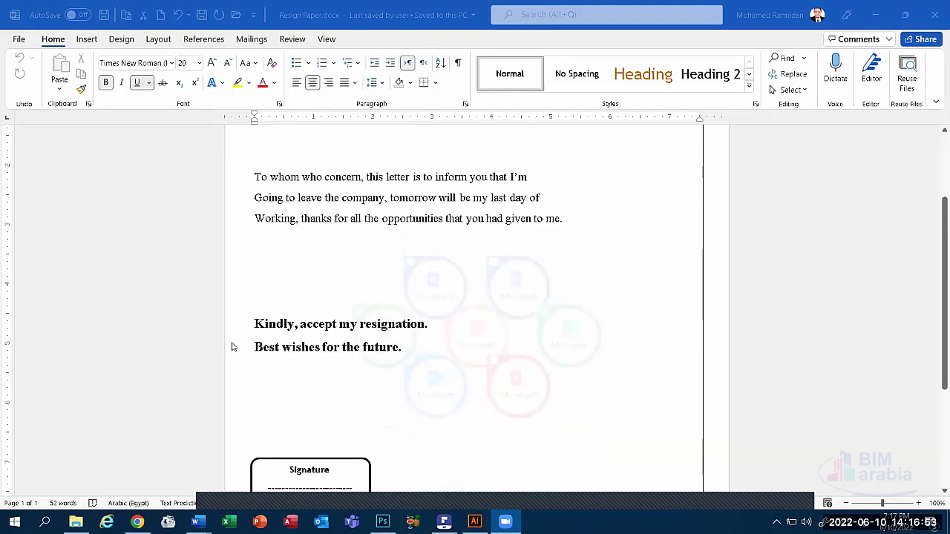
{"action": "scroll", "coordinate": [231, 348], "scroll_direction": "up", "scroll_amount": 3}
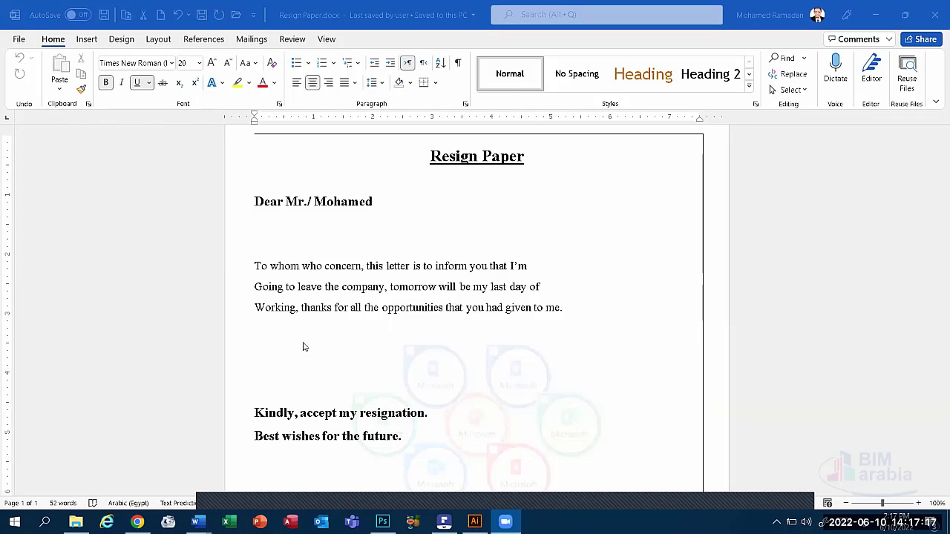
{"action": "scroll", "coordinate": [369, 318], "scroll_direction": "down", "scroll_amount": 2}
{"action": "scroll", "coordinate": [369, 318], "scroll_direction": "down", "scroll_amount": 1}
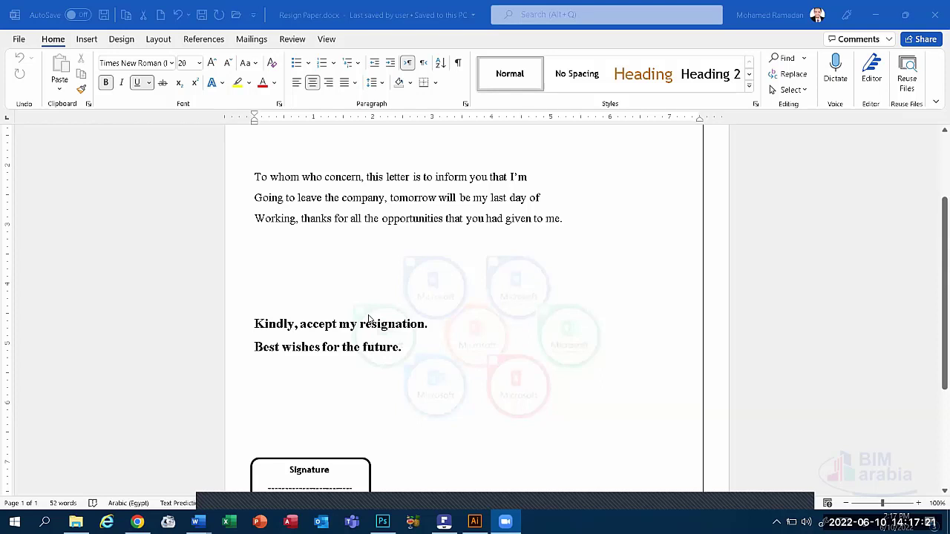
{"action": "scroll", "coordinate": [314, 222], "scroll_direction": "up", "scroll_amount": 2}
{"action": "scroll", "coordinate": [254, 356], "scroll_direction": "up", "scroll_amount": 2}
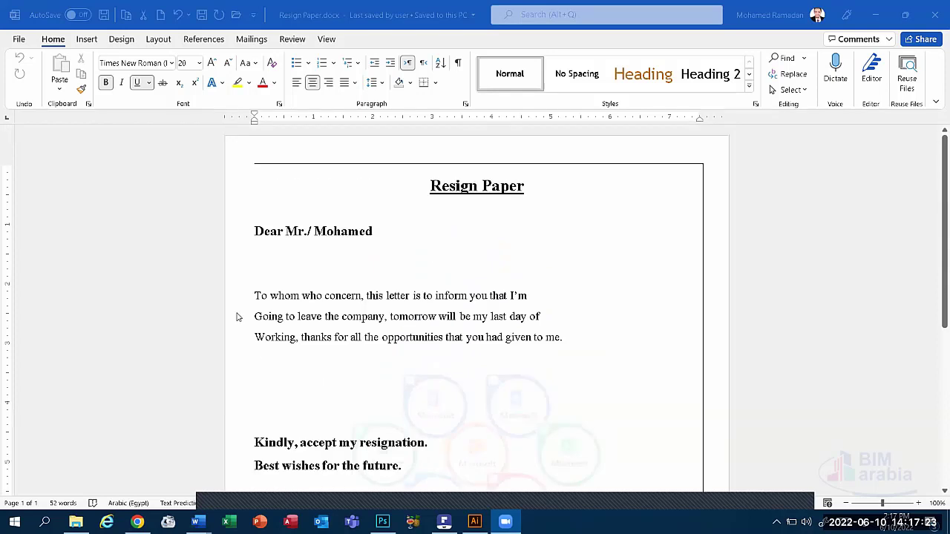
{"action": "scroll", "coordinate": [237, 316], "scroll_direction": "down", "scroll_amount": 6}
{"action": "scroll", "coordinate": [237, 314], "scroll_direction": "down", "scroll_amount": 4}
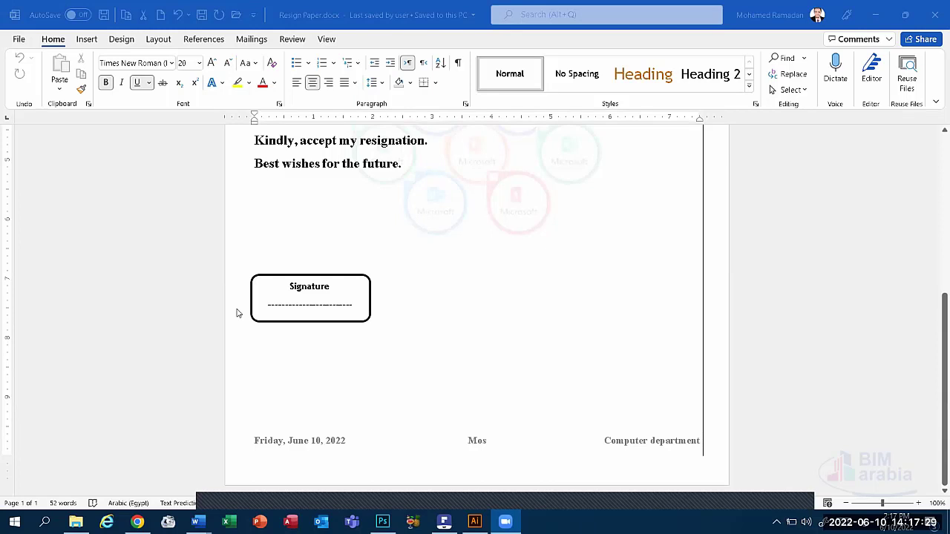
{"action": "scroll", "coordinate": [236, 313], "scroll_direction": "up", "scroll_amount": 8}
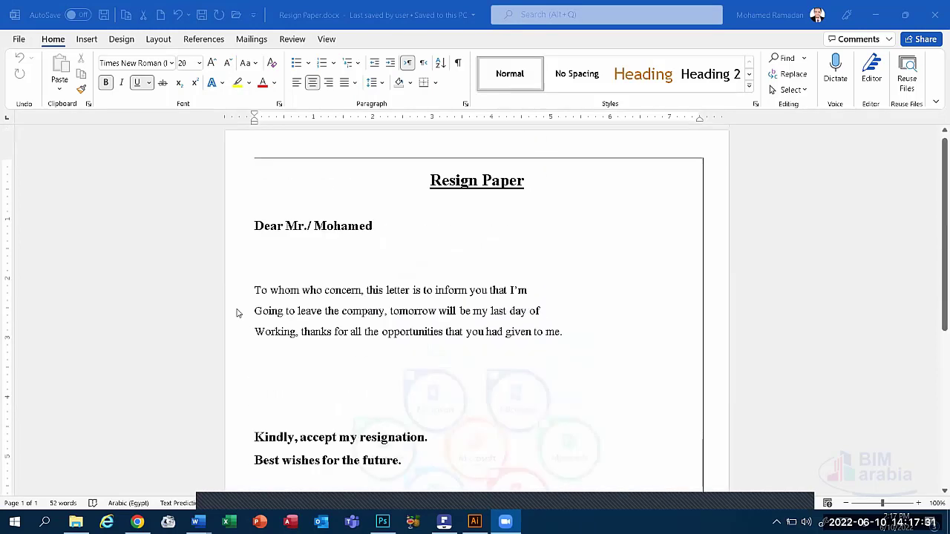
{"action": "scroll", "coordinate": [320, 401], "scroll_direction": "up", "scroll_amount": 1}
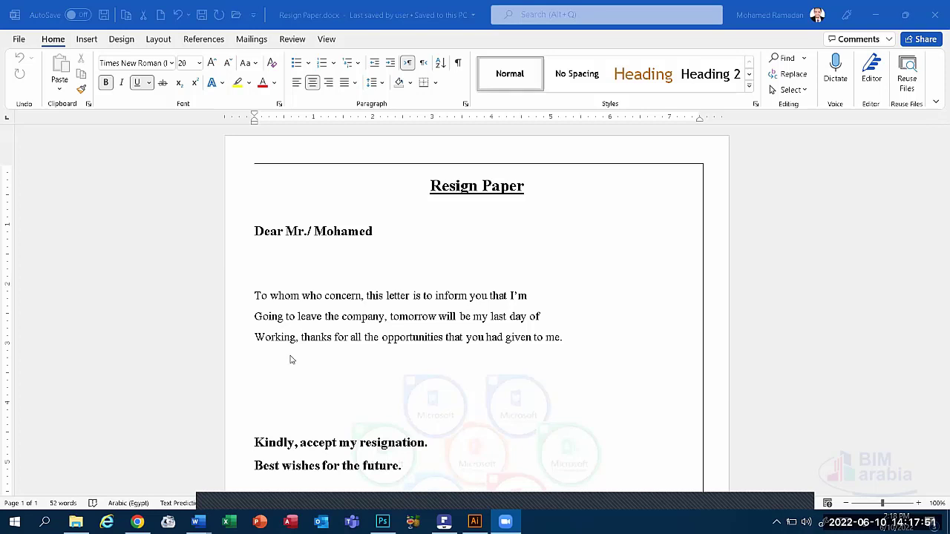
{"action": "scroll", "coordinate": [322, 405], "scroll_direction": "down", "scroll_amount": 3}
{"action": "scroll", "coordinate": [326, 403], "scroll_direction": "down", "scroll_amount": 2}
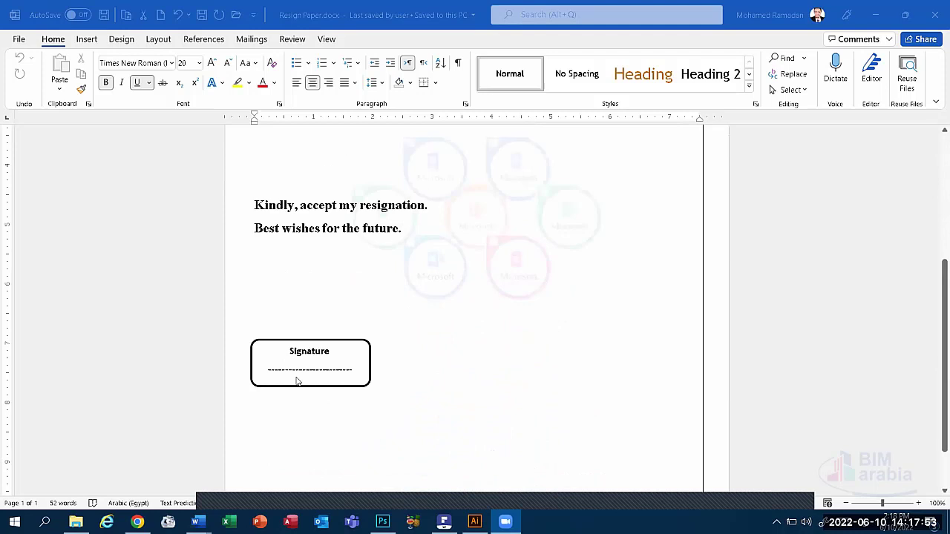
{"action": "scroll", "coordinate": [319, 383], "scroll_direction": "down", "scroll_amount": 1}
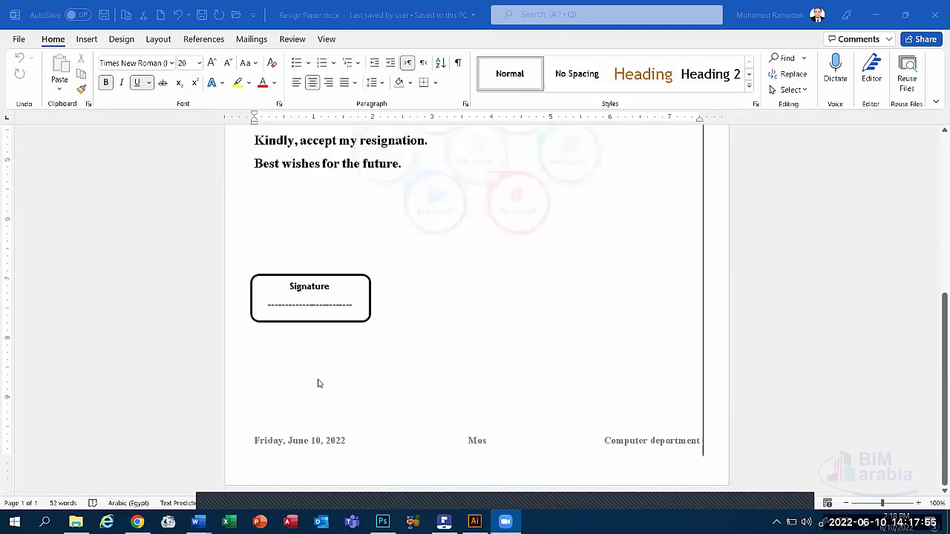
{"action": "scroll", "coordinate": [318, 382], "scroll_direction": "up", "scroll_amount": 3}
{"action": "scroll", "coordinate": [317, 382], "scroll_direction": "up", "scroll_amount": 2}
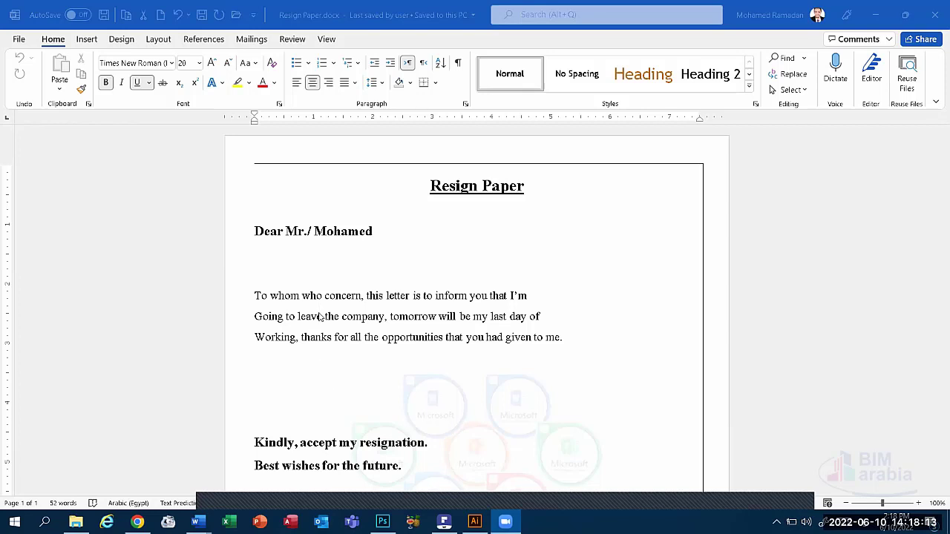
{"action": "left_click", "coordinate": [344, 359]}
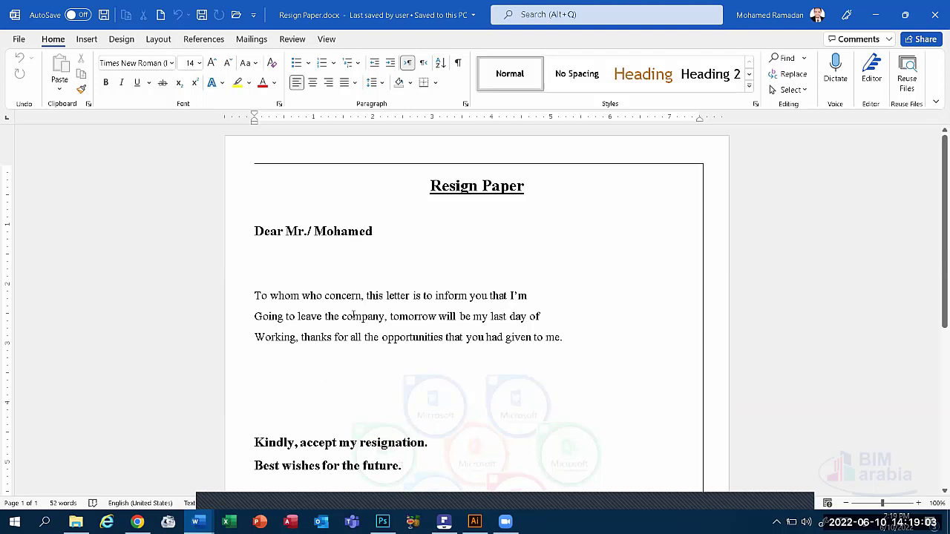
{"action": "scroll", "coordinate": [360, 208], "scroll_direction": "down", "scroll_amount": 1}
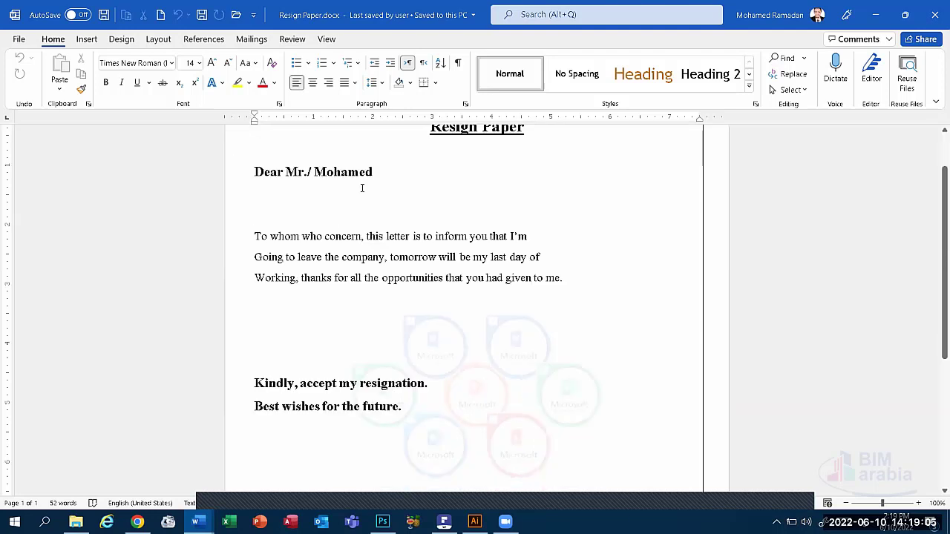
{"action": "scroll", "coordinate": [319, 159], "scroll_direction": "up", "scroll_amount": 1}
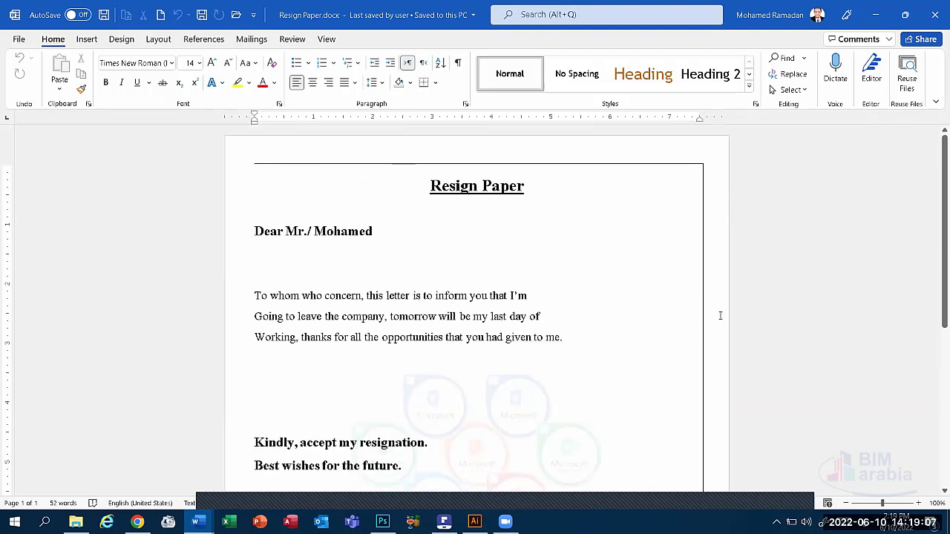
{"action": "scroll", "coordinate": [272, 282], "scroll_direction": "down", "scroll_amount": 2}
{"action": "scroll", "coordinate": [274, 288], "scroll_direction": "down", "scroll_amount": 3}
{"action": "scroll", "coordinate": [274, 288], "scroll_direction": "down", "scroll_amount": 1}
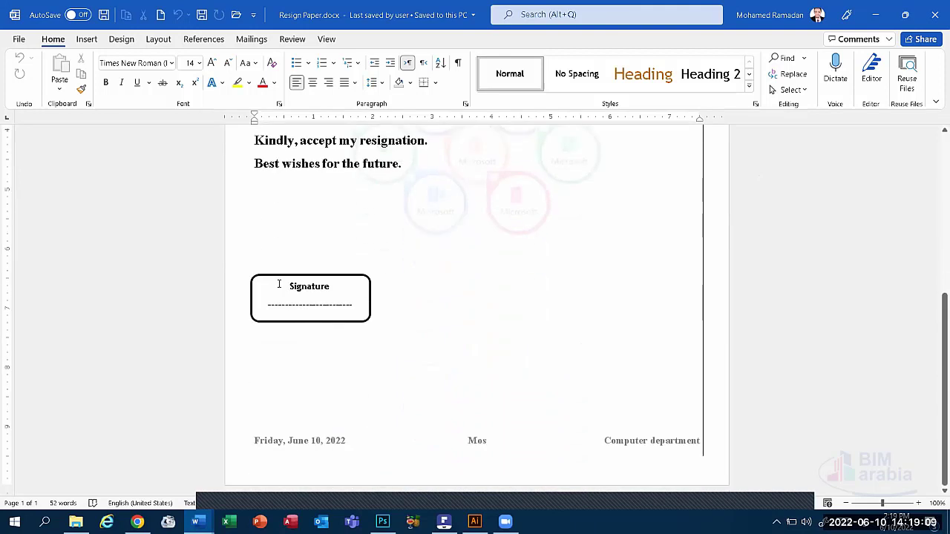
{"action": "scroll", "coordinate": [276, 283], "scroll_direction": "up", "scroll_amount": 4}
{"action": "scroll", "coordinate": [276, 282], "scroll_direction": "up", "scroll_amount": 1}
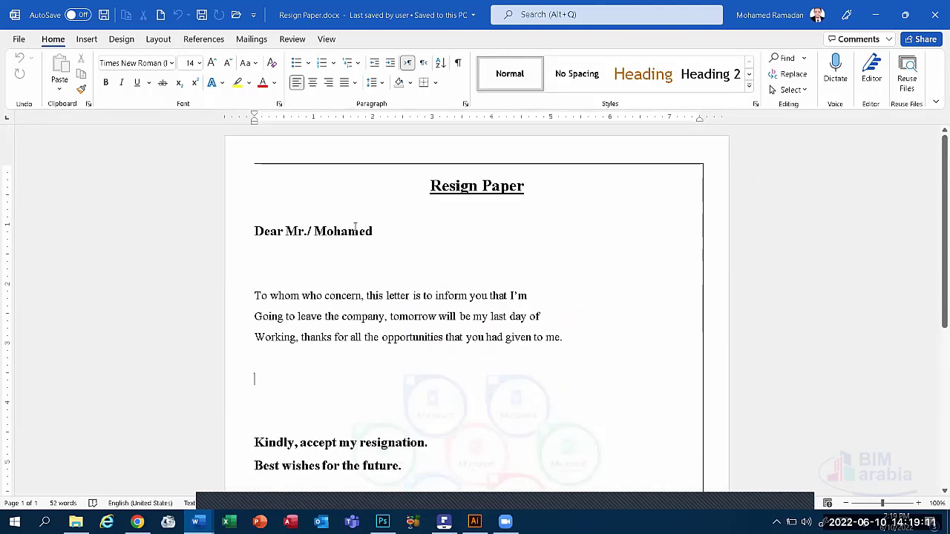
Step: Demonstrate selecting the greeting, the Resign Paper title and the three-line letter paragraph
{"action": "left_click", "coordinate": [226, 231]}
{"action": "left_click_drag", "start_coordinate": [229, 320], "coordinate": [278, 232]}
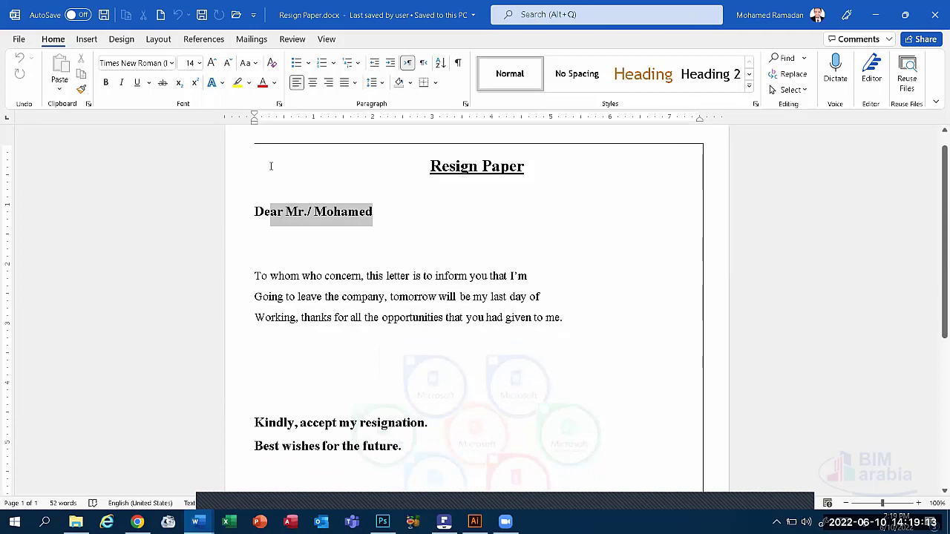
{"action": "left_click", "coordinate": [278, 231]}
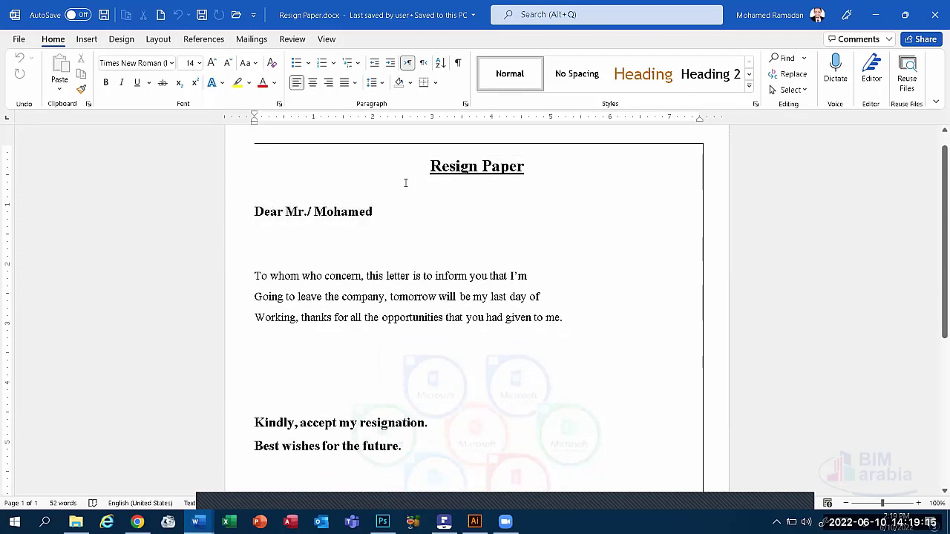
{"action": "left_click_drag", "start_coordinate": [429, 167], "coordinate": [534, 170]}
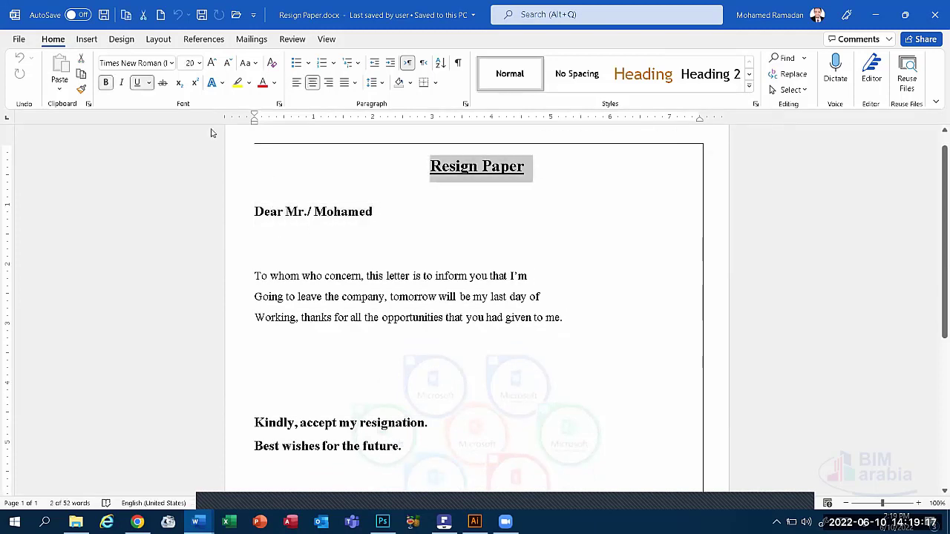
{"action": "left_click", "coordinate": [352, 314]}
{"action": "key", "text": "End"}
{"action": "key", "text": "ctrl+shift+Left"}
{"action": "key", "text": "ctrl+shift+Left"}
{"action": "key", "text": "ctrl+shift+Left"}
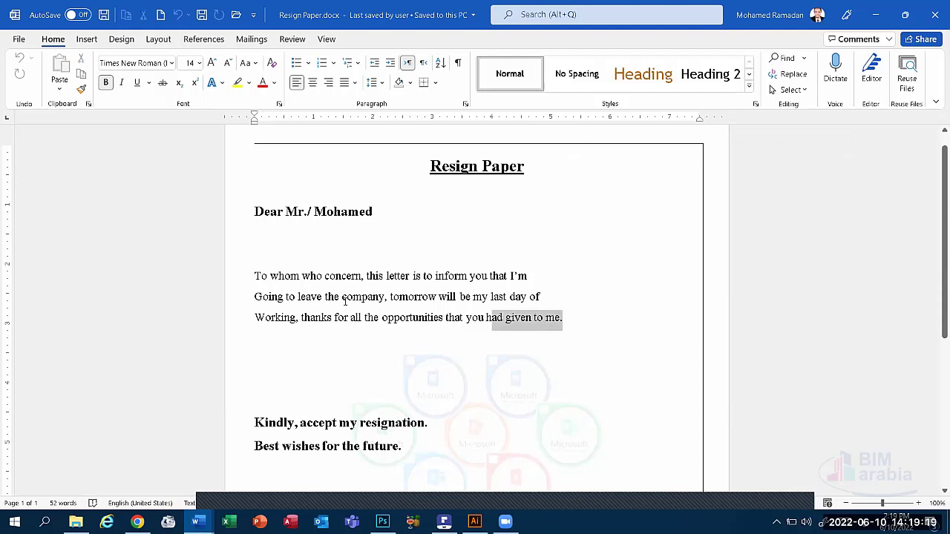
{"action": "key", "text": "ctrl+shift+Up"}
{"action": "key", "text": "ctrl+shift+Down"}
{"action": "key", "text": "ctrl+shift+Down"}
{"action": "left_click_drag", "start_coordinate": [253, 327], "coordinate": [253, 276]}
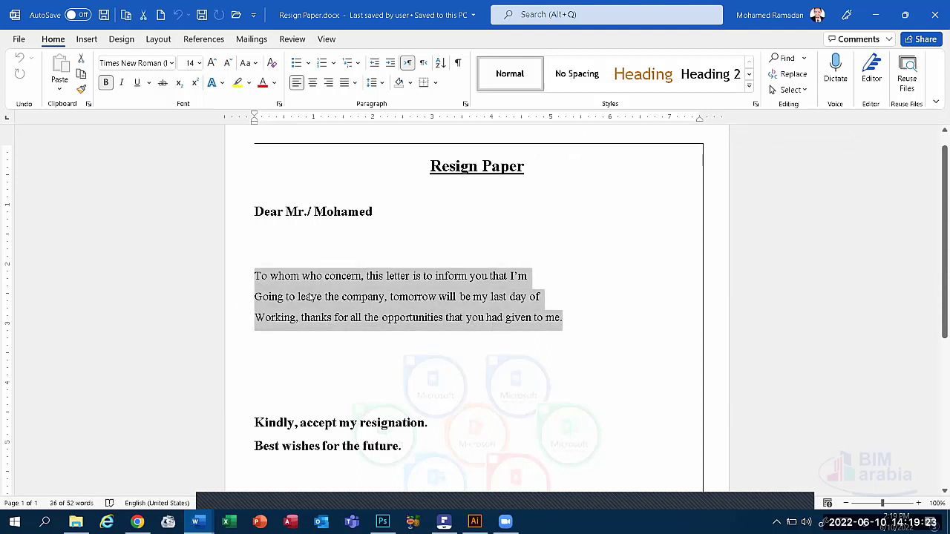
{"action": "left_click", "coordinate": [310, 297]}
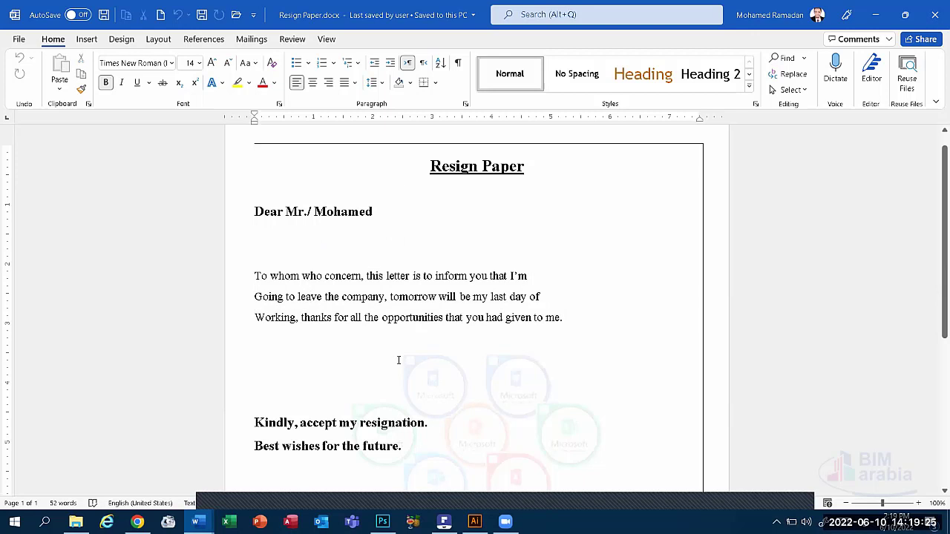
{"action": "scroll", "coordinate": [393, 364], "scroll_direction": "down", "scroll_amount": 5}
{"action": "scroll", "coordinate": [391, 366], "scroll_direction": "down", "scroll_amount": 2}
{"action": "scroll", "coordinate": [368, 356], "scroll_direction": "up", "scroll_amount": 1}
{"action": "scroll", "coordinate": [368, 346], "scroll_direction": "down", "scroll_amount": 3}
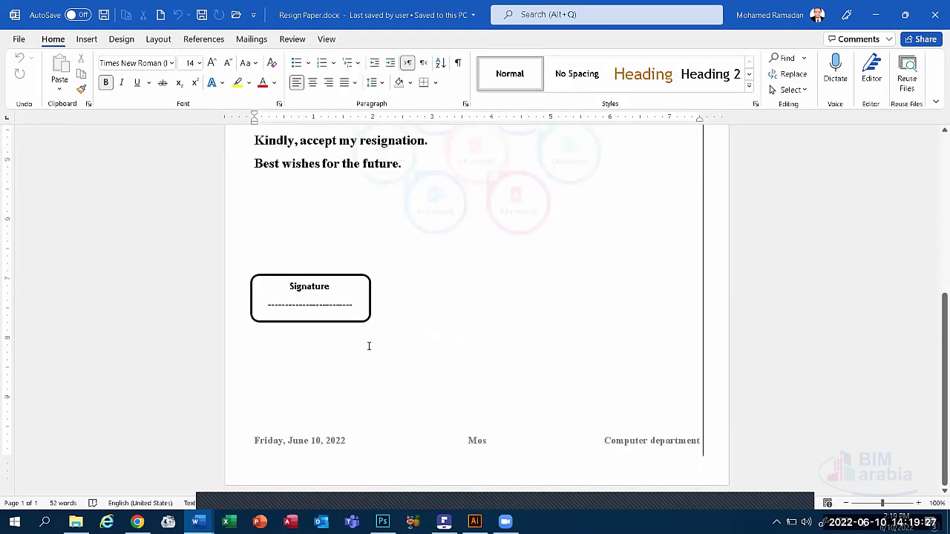
{"action": "scroll", "coordinate": [368, 345], "scroll_direction": "up", "scroll_amount": 1}
{"action": "scroll", "coordinate": [621, 294], "scroll_direction": "up", "scroll_amount": 1}
{"action": "scroll", "coordinate": [653, 270], "scroll_direction": "up", "scroll_amount": 4}
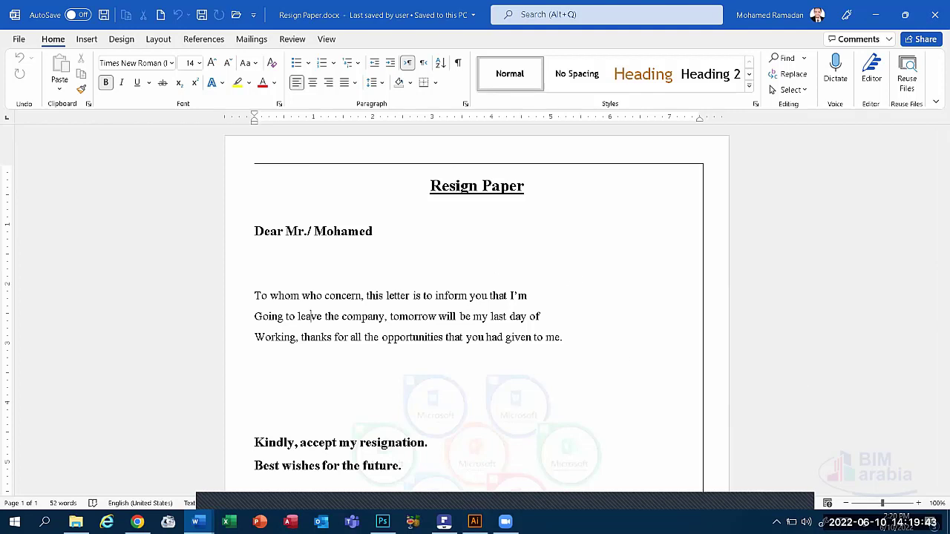
Step: Glance at the Certificate of Appreciation with Alt+Tab, then return to the Resign Paper letter
{"action": "key", "text": "alt+Tab"}
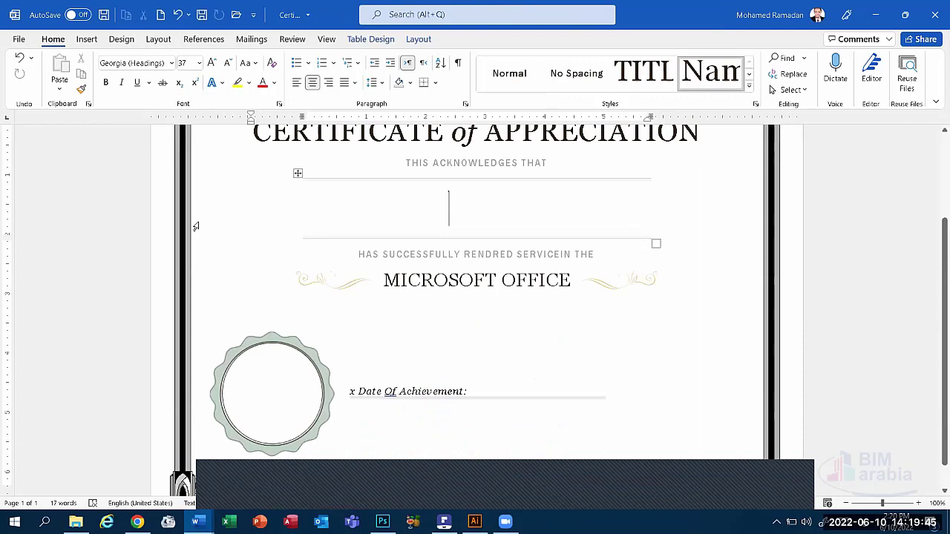
{"action": "scroll", "coordinate": [862, 5], "scroll_direction": "up", "scroll_amount": 3}
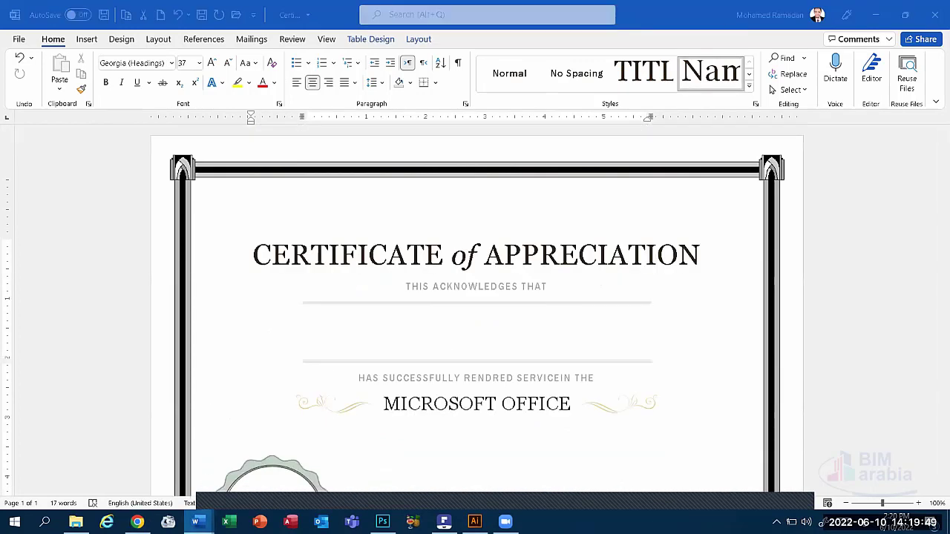
{"action": "mouse_move", "coordinate": [195, 521]}
{"action": "left_click", "coordinate": [68, 464]}
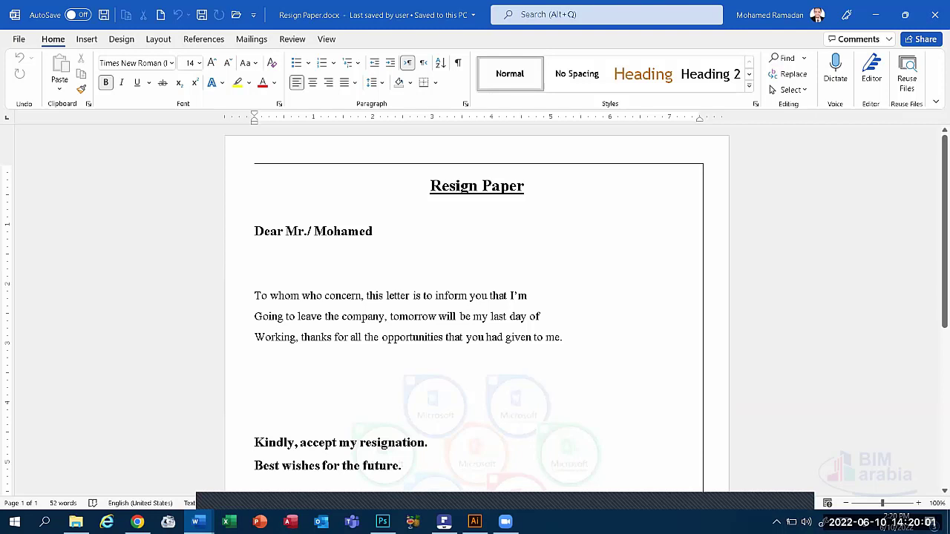
Step: Bring the Warning Letter to Employee for Absence window to the front from the taskbar
{"action": "scroll", "coordinate": [544, 395], "scroll_direction": "down", "scroll_amount": 3}
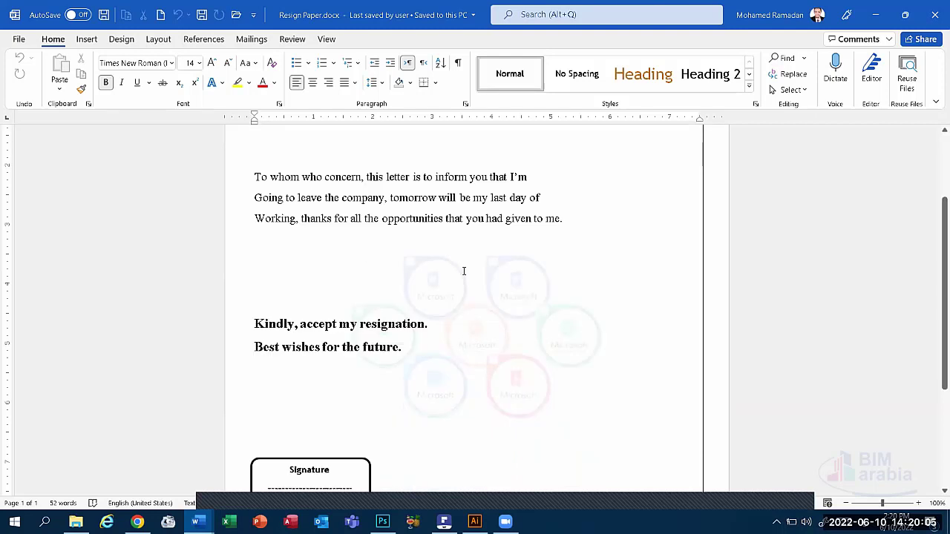
{"action": "scroll", "coordinate": [489, 308], "scroll_direction": "down", "scroll_amount": 4}
{"action": "scroll", "coordinate": [490, 308], "scroll_direction": "up", "scroll_amount": 2}
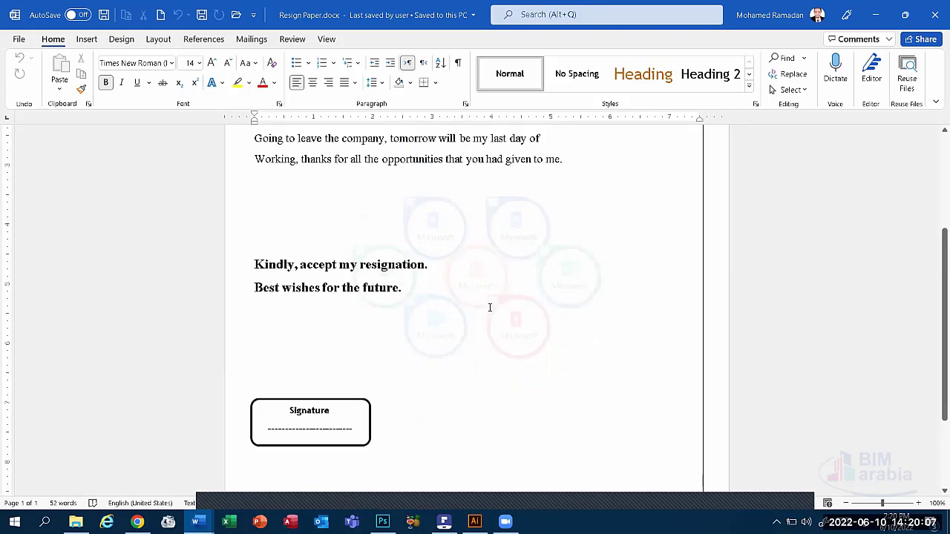
{"action": "scroll", "coordinate": [490, 307], "scroll_direction": "up", "scroll_amount": 5}
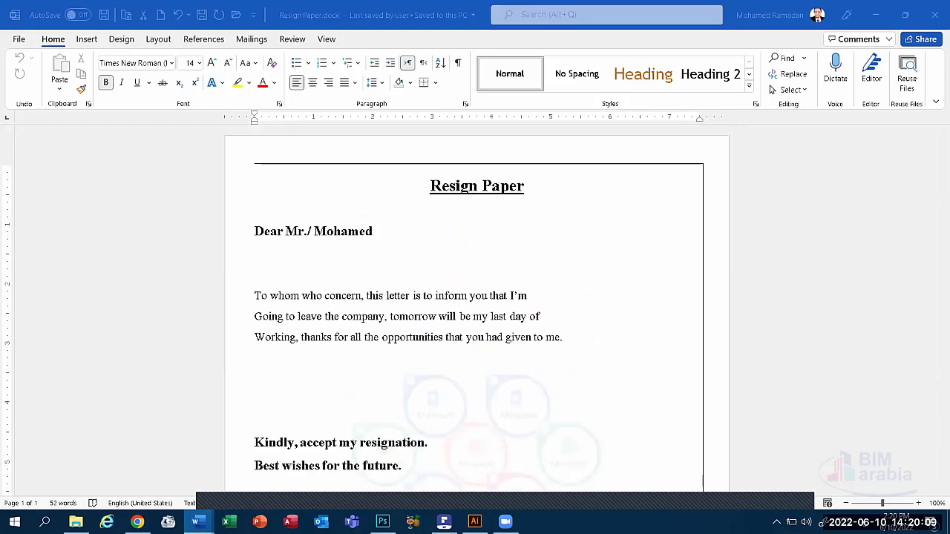
{"action": "mouse_move", "coordinate": [195, 520]}
{"action": "left_click", "coordinate": [189, 499]}
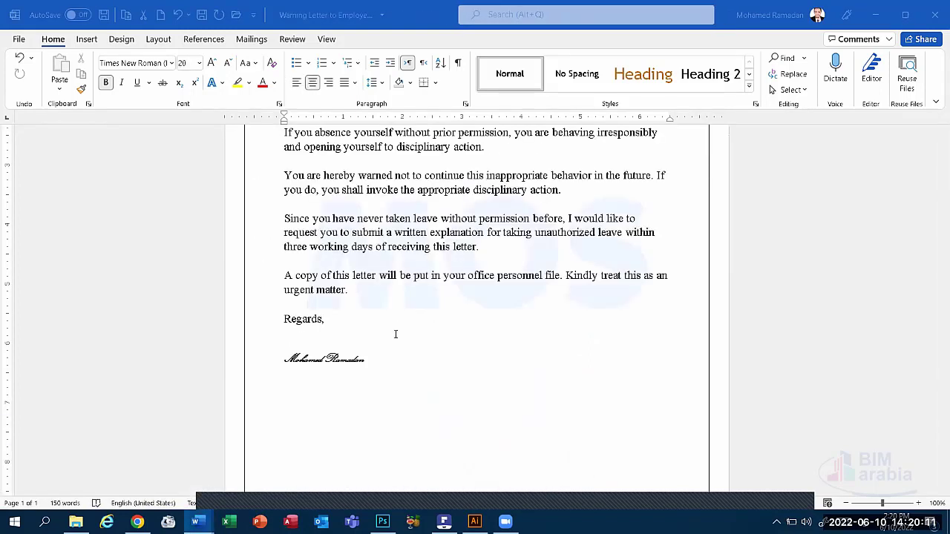
{"action": "scroll", "coordinate": [393, 333], "scroll_direction": "up", "scroll_amount": 3}
{"action": "scroll", "coordinate": [427, 321], "scroll_direction": "up", "scroll_amount": 3}
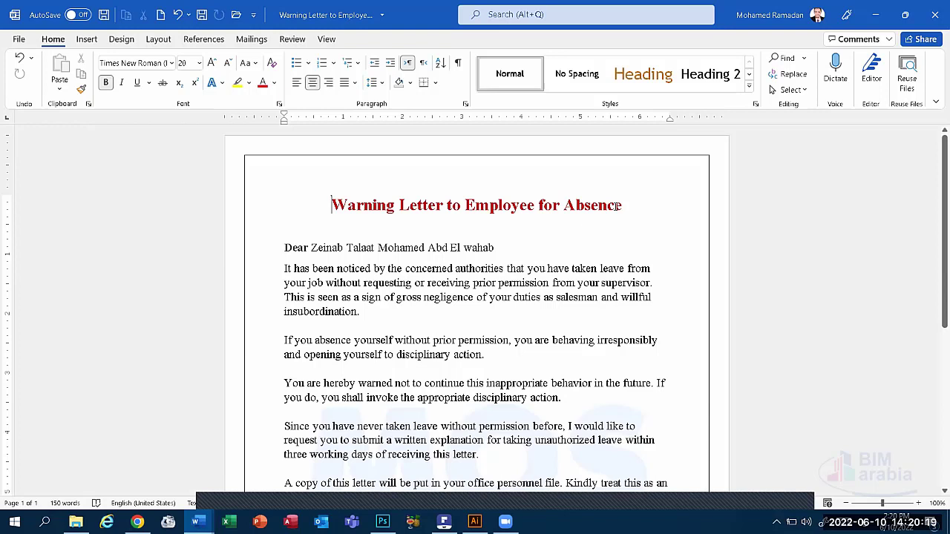
{"action": "mouse_move", "coordinate": [623, 208]}
{"action": "left_mouse_down"}
{"action": "mouse_move", "coordinate": [398, 215]}
{"action": "mouse_move", "coordinate": [331, 207]}
{"action": "left_mouse_up"}
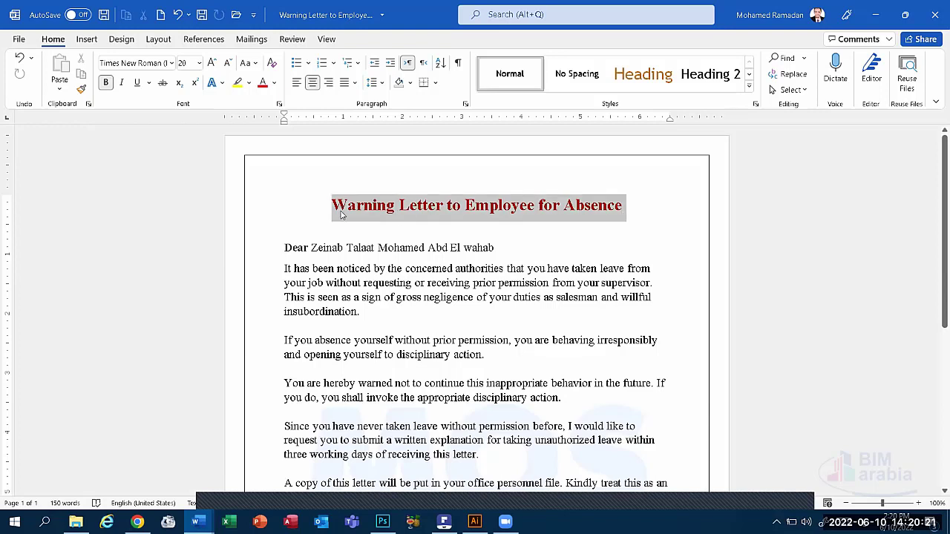
{"action": "left_click", "coordinate": [388, 230]}
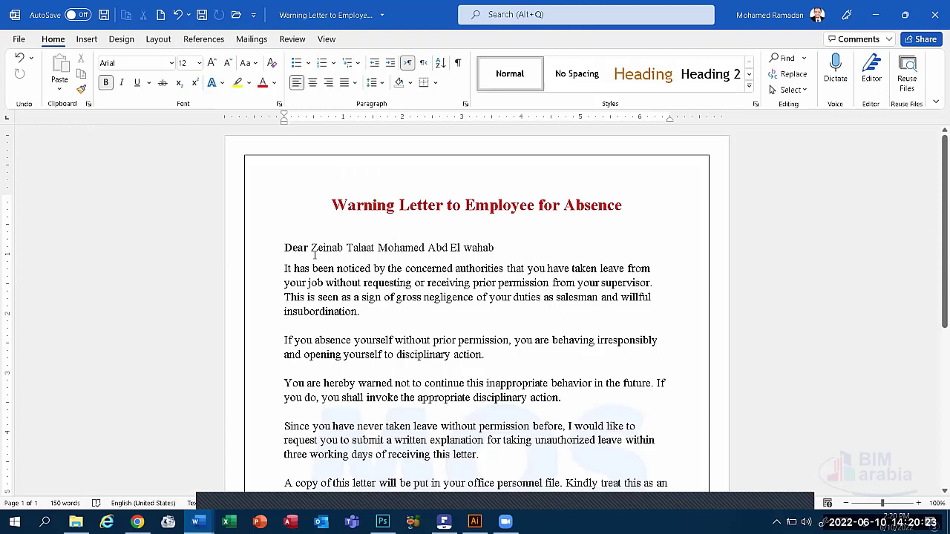
{"action": "left_click_drag", "start_coordinate": [285, 247], "coordinate": [494, 248]}
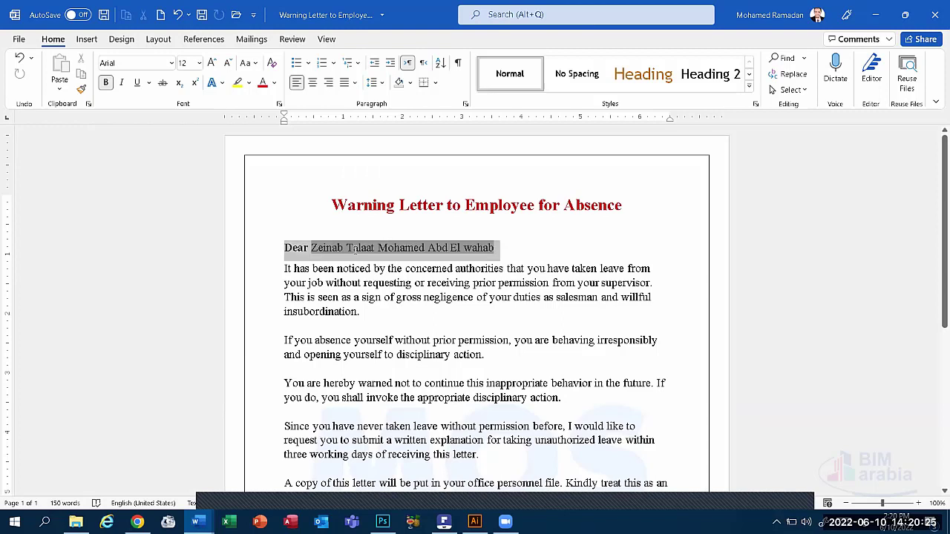
{"action": "left_click", "coordinate": [361, 296]}
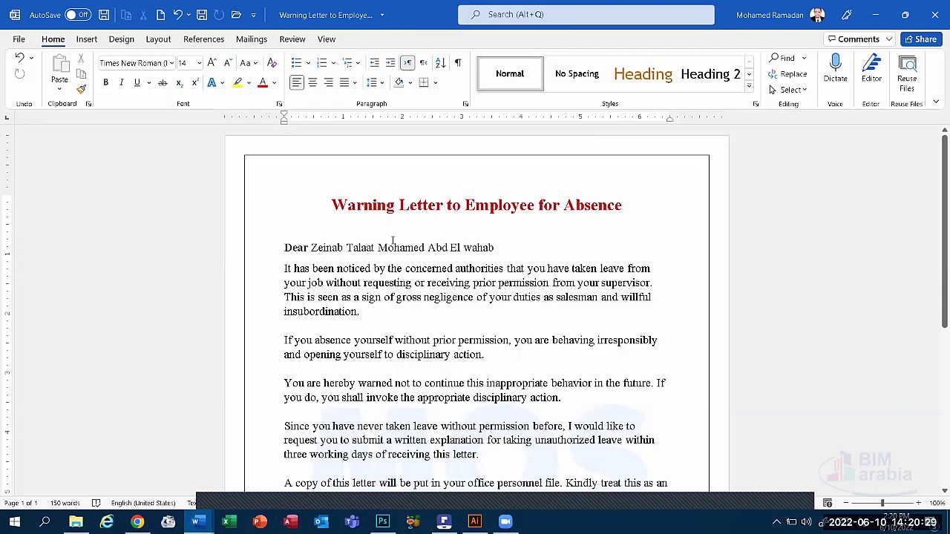
{"action": "scroll", "coordinate": [392, 239], "scroll_direction": "down", "scroll_amount": 2}
{"action": "scroll", "coordinate": [393, 239], "scroll_direction": "down", "scroll_amount": 2}
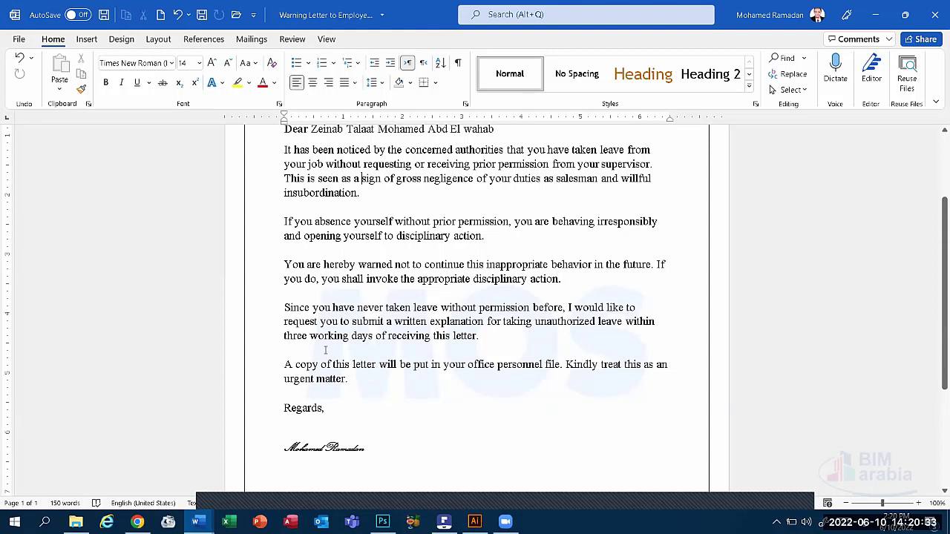
{"action": "scroll", "coordinate": [326, 347], "scroll_direction": "up", "scroll_amount": 4}
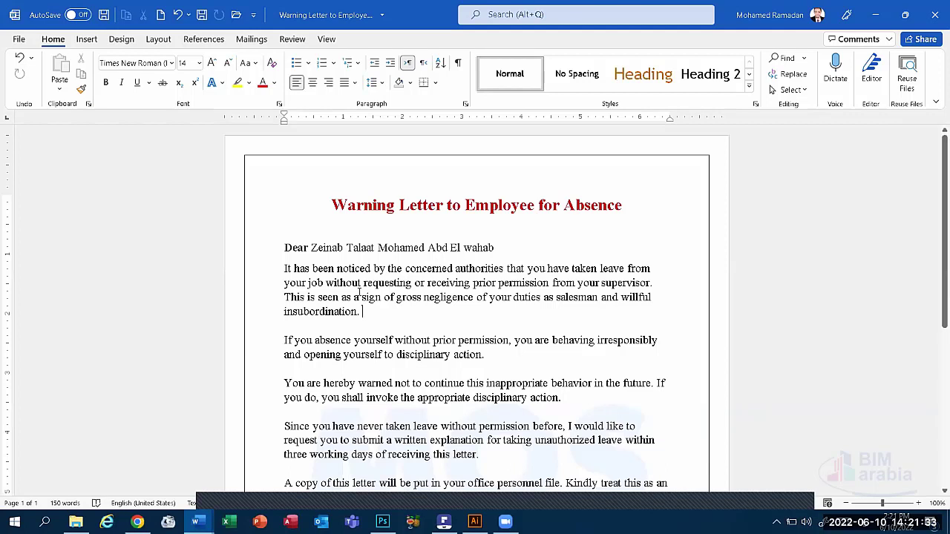
{"action": "scroll", "coordinate": [440, 243], "scroll_direction": "down", "scroll_amount": 2}
{"action": "scroll", "coordinate": [386, 297], "scroll_direction": "down", "scroll_amount": 2}
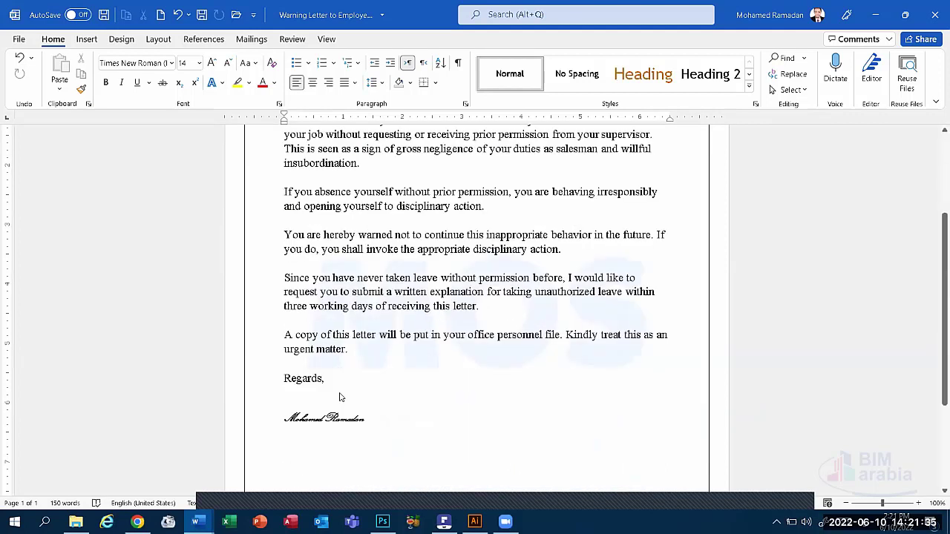
{"action": "scroll", "coordinate": [329, 344], "scroll_direction": "down", "scroll_amount": 2}
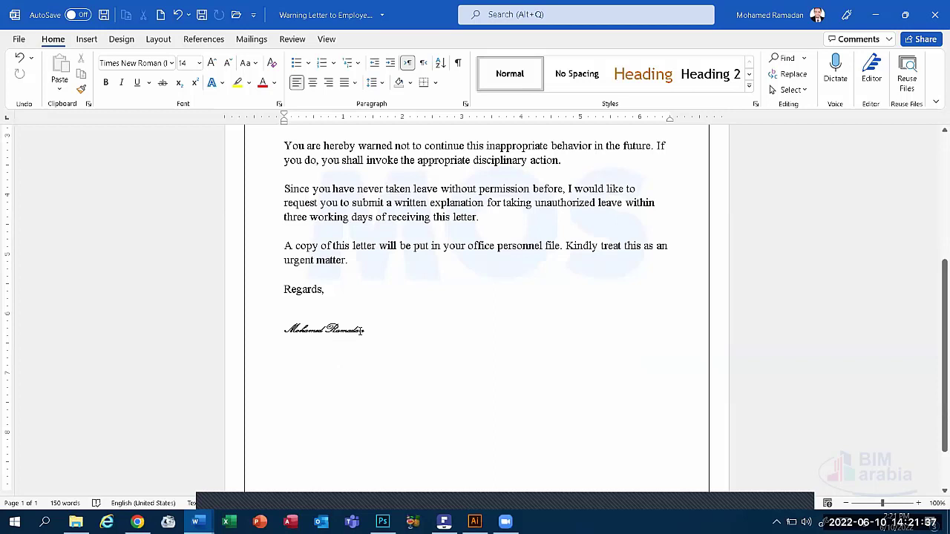
{"action": "left_click", "coordinate": [362, 330]}
{"action": "left_click", "coordinate": [396, 295]}
{"action": "scroll", "coordinate": [396, 295], "scroll_direction": "up", "scroll_amount": 2}
{"action": "scroll", "coordinate": [396, 295], "scroll_direction": "up", "scroll_amount": 4}
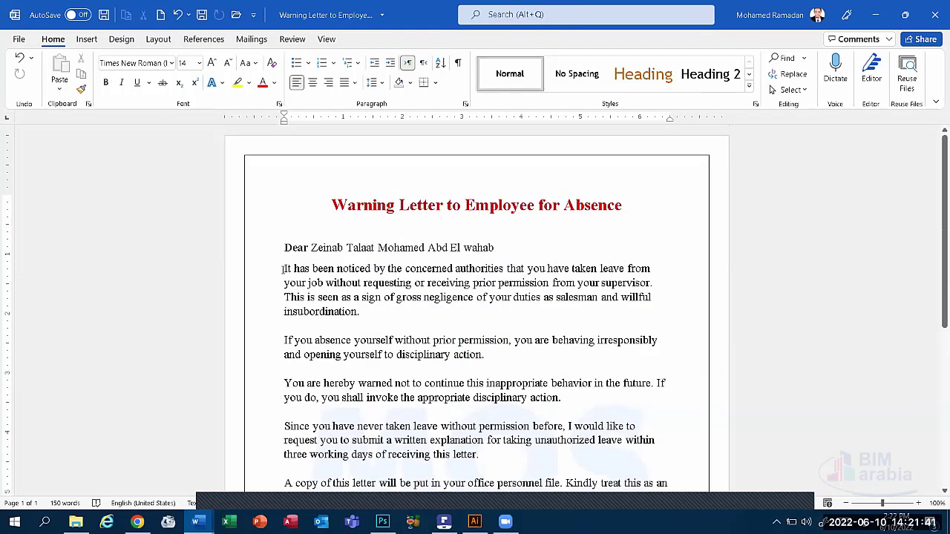
{"action": "mouse_move", "coordinate": [283, 269]}
{"action": "left_mouse_down"}
{"action": "mouse_move", "coordinate": [345, 236]}
{"action": "mouse_move", "coordinate": [324, 276]}
{"action": "left_mouse_up"}
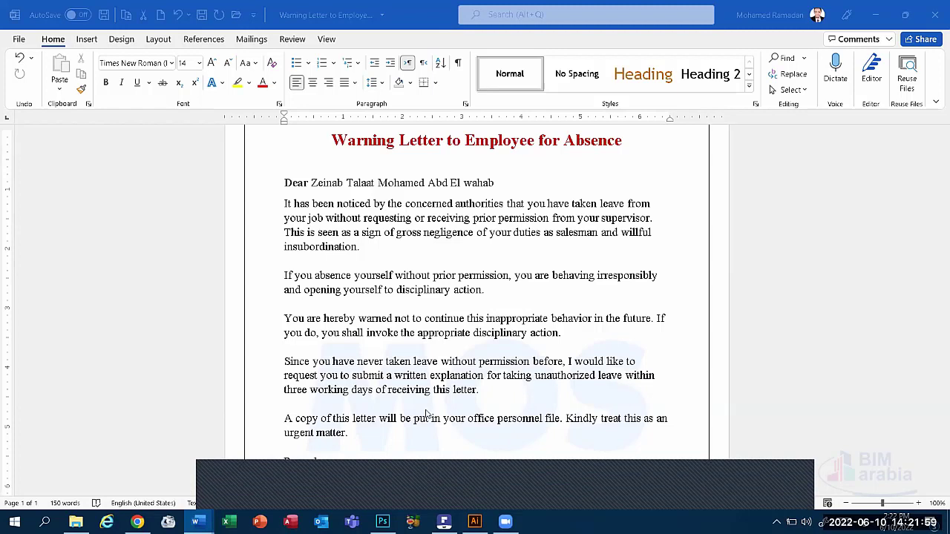
{"action": "left_click", "coordinate": [335, 408]}
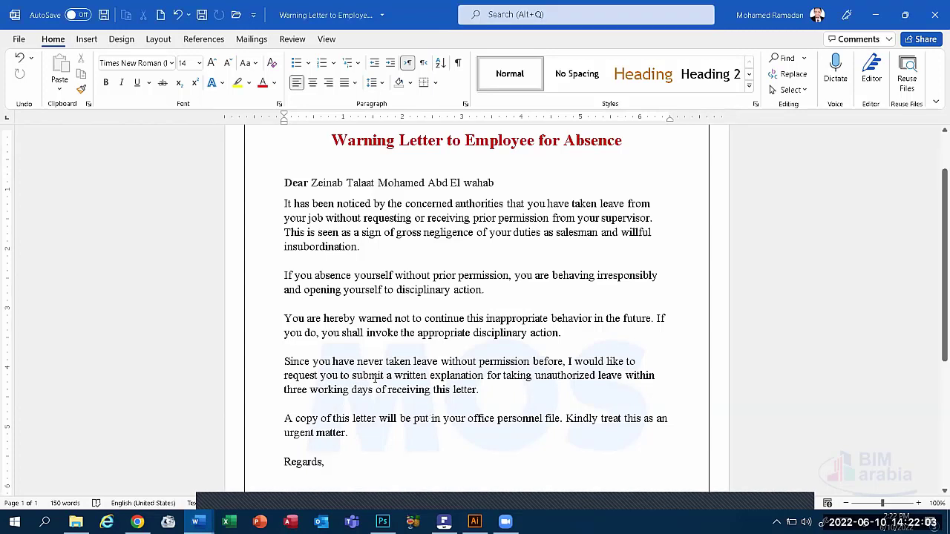
{"action": "scroll", "coordinate": [377, 377], "scroll_direction": "up", "scroll_amount": 2}
{"action": "left_click", "coordinate": [196, 522]}
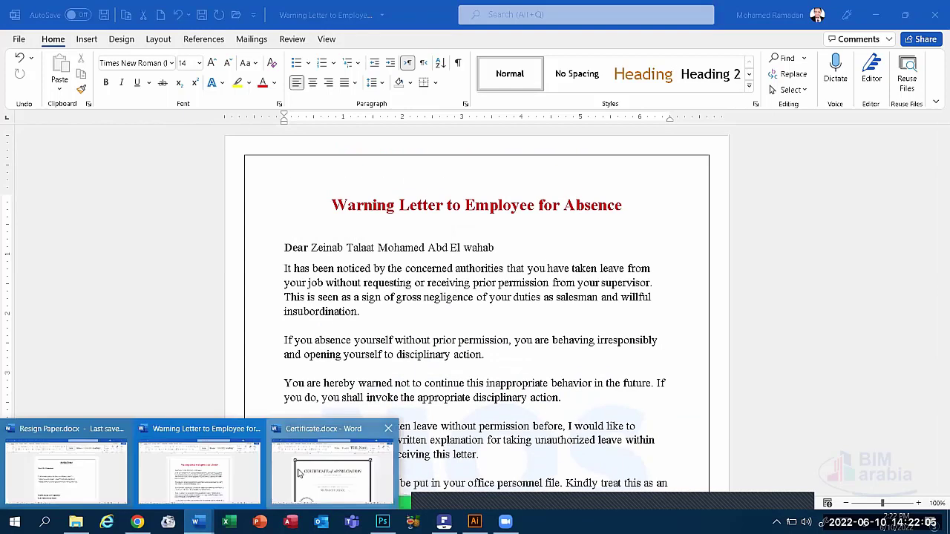
Step: Open the Certificate.docx window from its taskbar thumbnail and return to the top of the page
{"action": "left_click", "coordinate": [301, 474]}
{"action": "scroll", "coordinate": [342, 277], "scroll_direction": "down", "scroll_amount": 2}
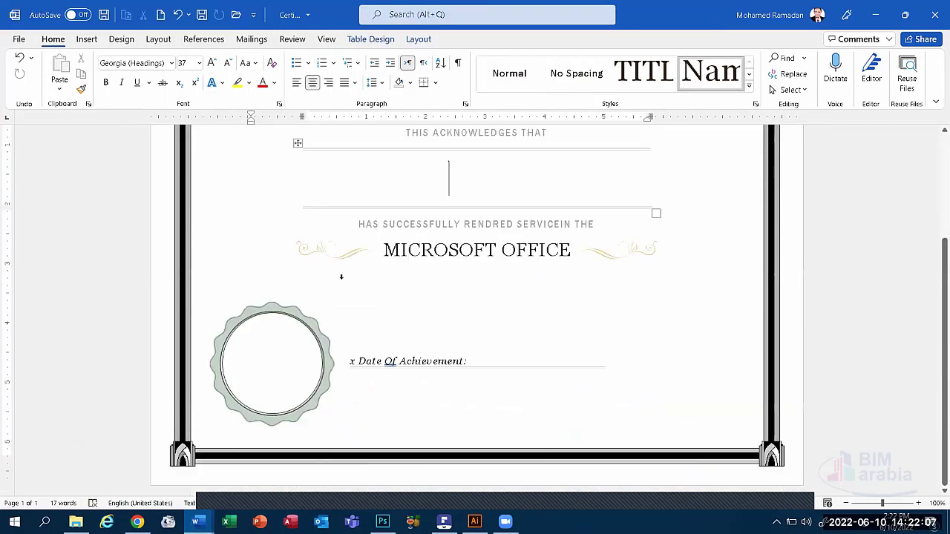
{"action": "scroll", "coordinate": [341, 276], "scroll_direction": "up", "scroll_amount": 2}
{"action": "scroll", "coordinate": [341, 278], "scroll_direction": "up", "scroll_amount": 1}
{"action": "scroll", "coordinate": [342, 280], "scroll_direction": "up", "scroll_amount": 1}
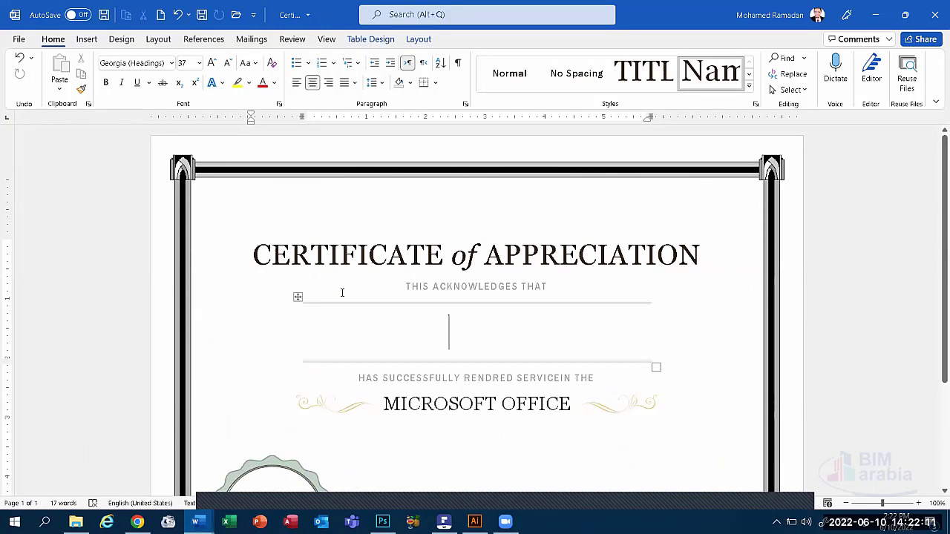
{"action": "scroll", "coordinate": [356, 258], "scroll_direction": "down", "scroll_amount": 2}
{"action": "scroll", "coordinate": [356, 258], "scroll_direction": "down", "scroll_amount": 3}
{"action": "scroll", "coordinate": [355, 260], "scroll_direction": "up", "scroll_amount": 3}
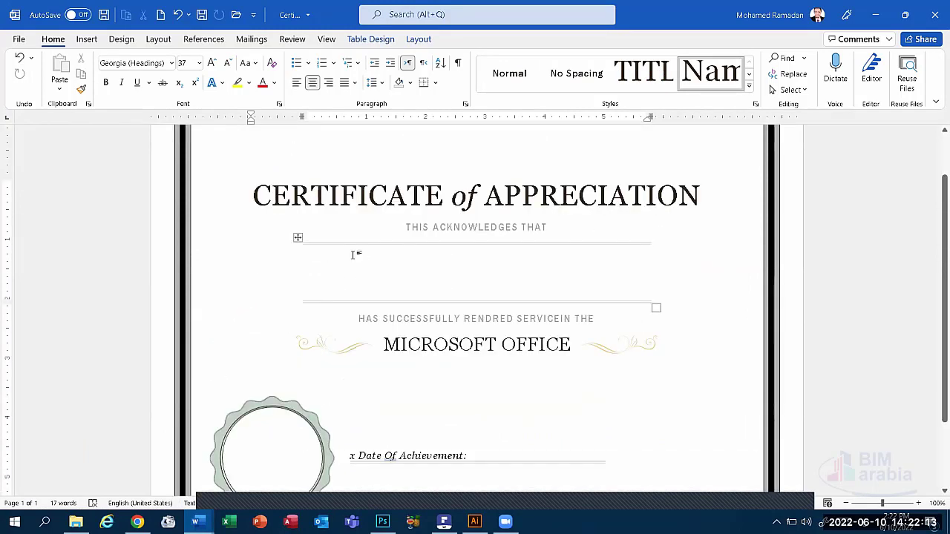
{"action": "scroll", "coordinate": [354, 253], "scroll_direction": "up", "scroll_amount": 1}
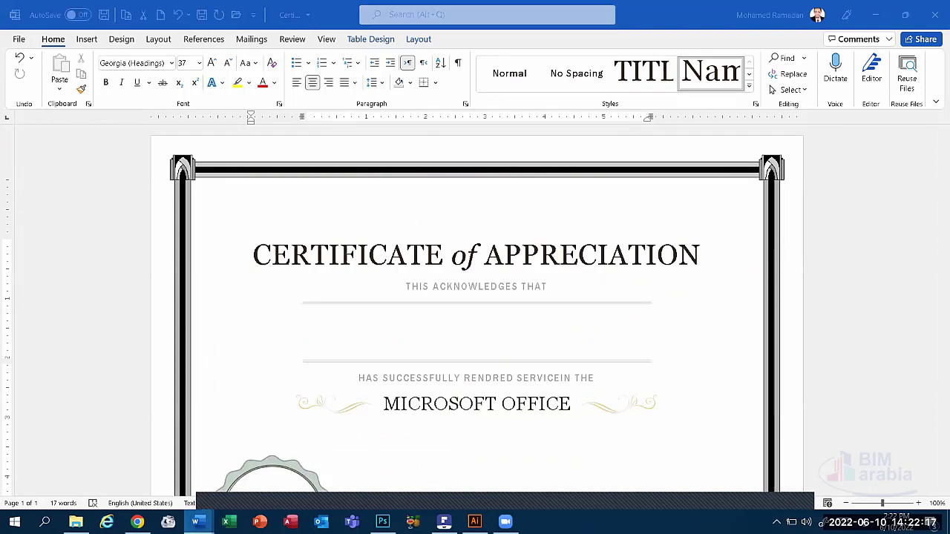
Step: Launch a new Word window from the taskbar and create a blank document
{"action": "right_click", "coordinate": [195, 522]}
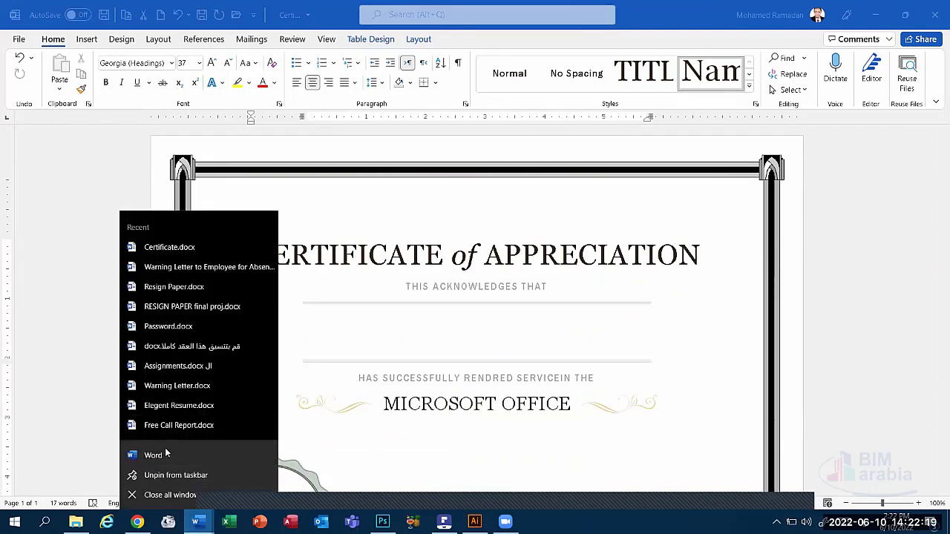
{"action": "left_click", "coordinate": [254, 423]}
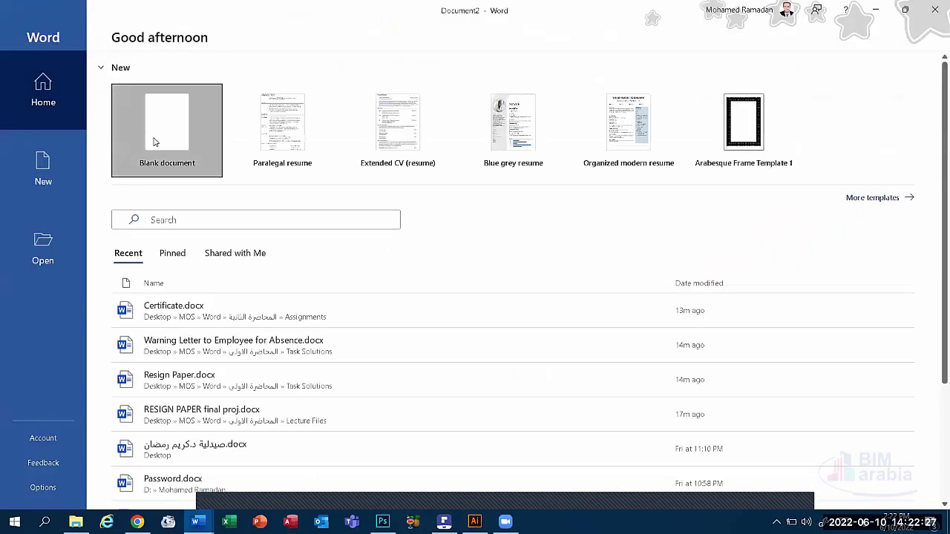
{"action": "left_click", "coordinate": [155, 142]}
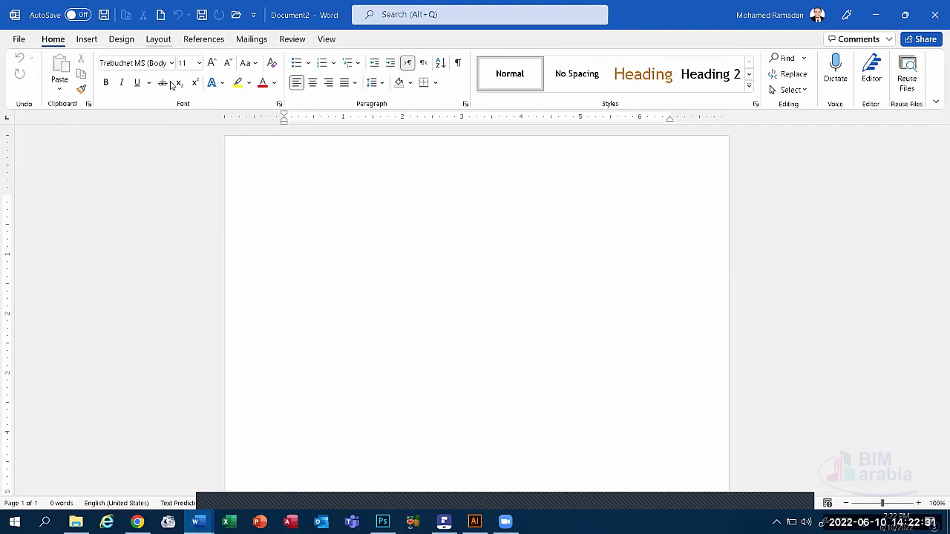
Step: Set the page orientation to Landscape, switch typing to Arabic and zoom out to the whole page
{"action": "left_click", "coordinate": [158, 39]}
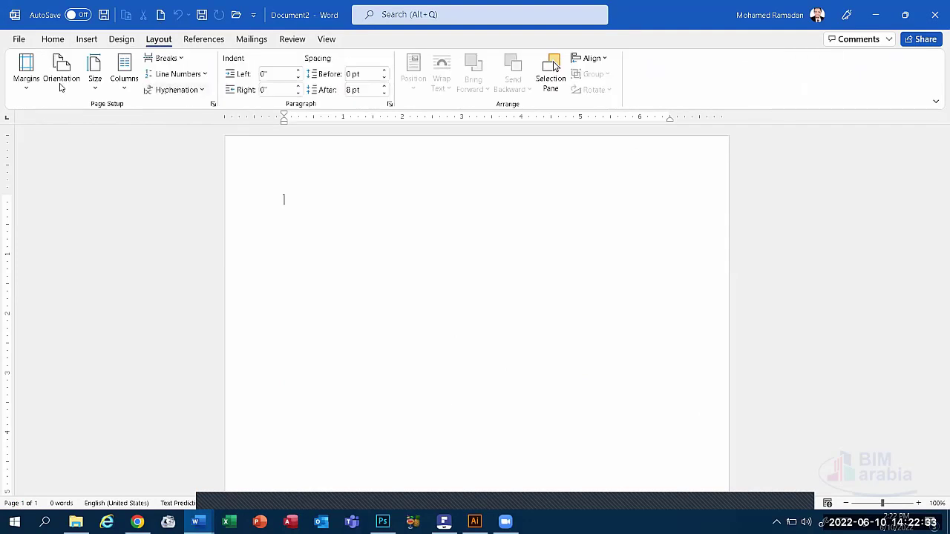
{"action": "left_click", "coordinate": [62, 83]}
{"action": "left_click", "coordinate": [89, 151]}
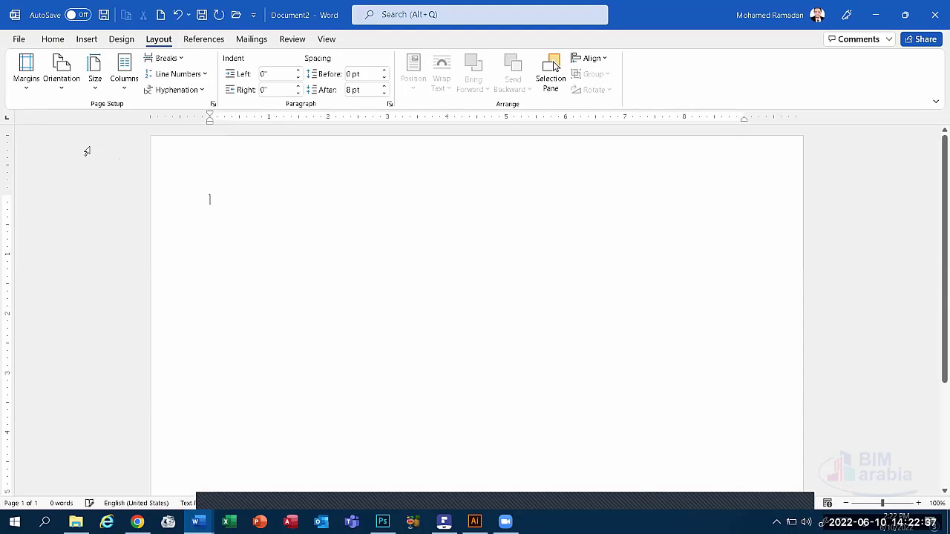
{"action": "key", "text": "alt+shift"}
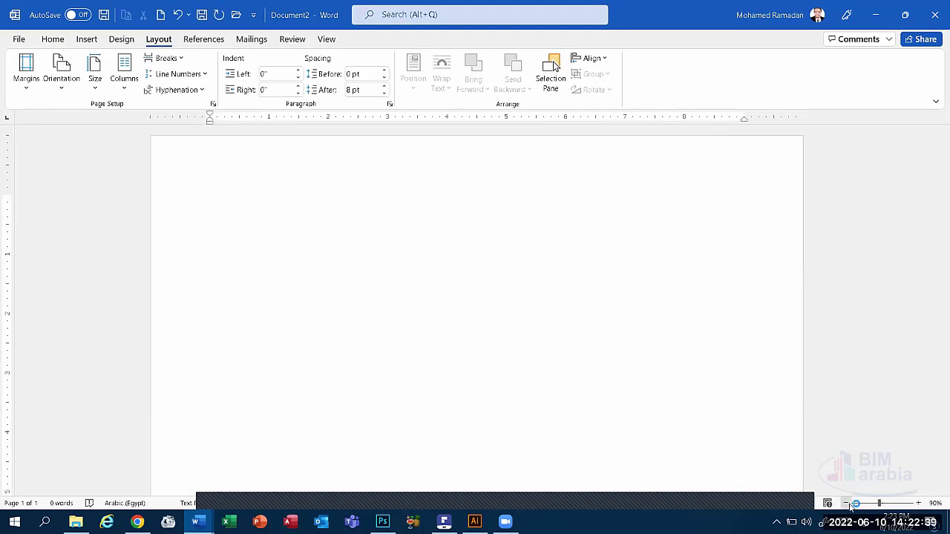
{"action": "left_click", "coordinate": [847, 503]}
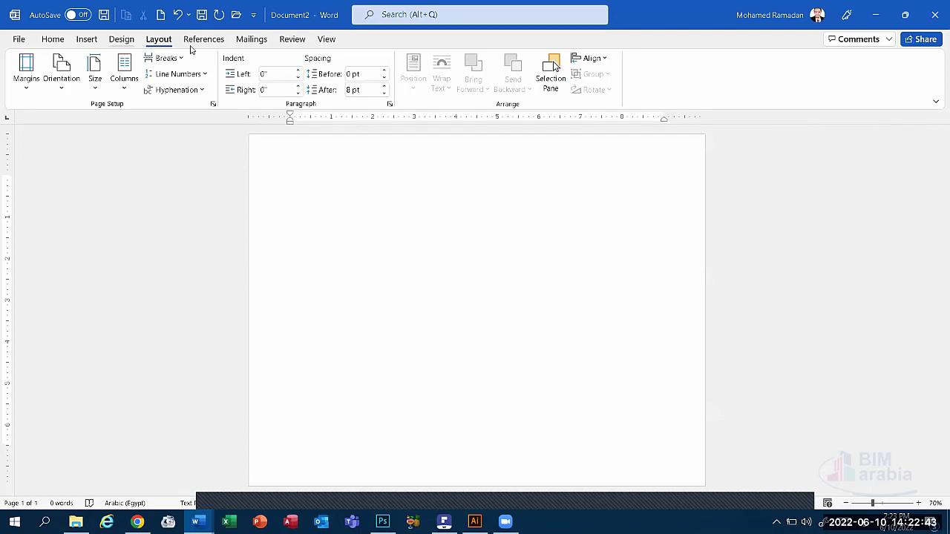
{"action": "left_click", "coordinate": [121, 38]}
Step: Give the page a Box border with a thick solid line, then try the heart-and-circle art border
{"action": "left_click", "coordinate": [867, 74]}
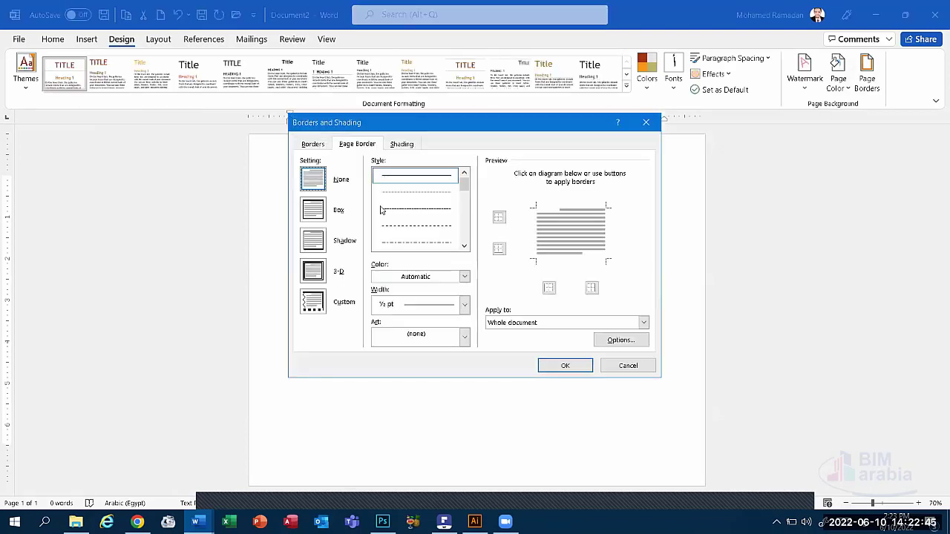
{"action": "left_click", "coordinate": [312, 210]}
{"action": "left_click", "coordinate": [464, 246]}
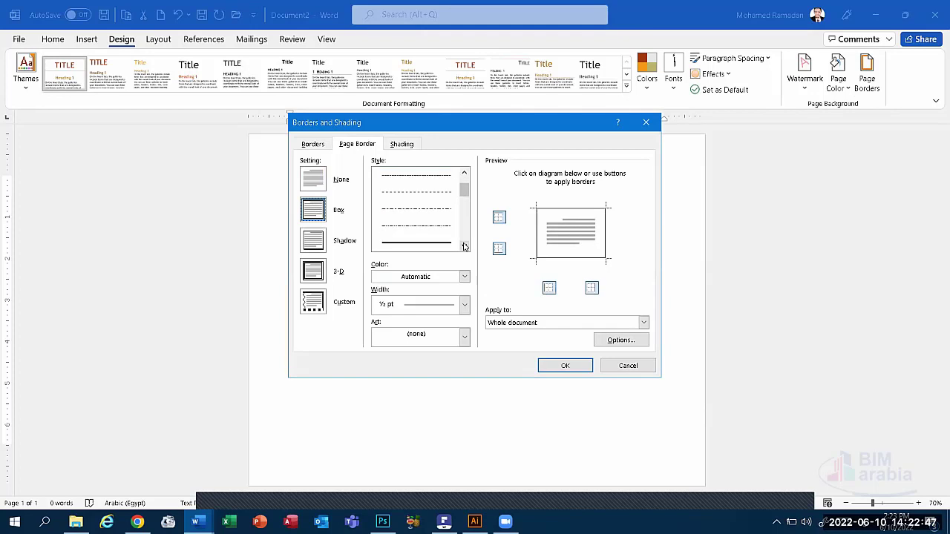
{"action": "left_click", "coordinate": [464, 246]}
{"action": "left_click", "coordinate": [430, 227]}
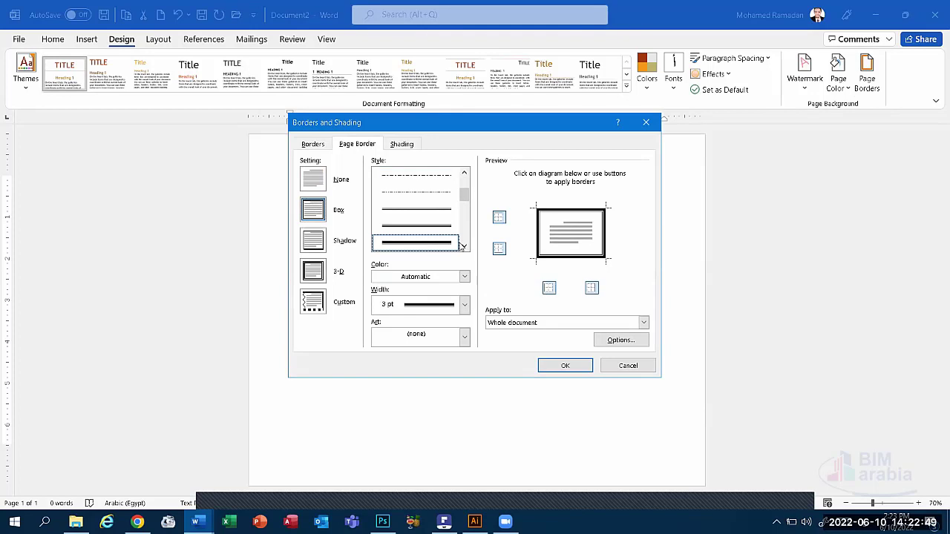
{"action": "left_click", "coordinate": [463, 336]}
{"action": "scroll", "coordinate": [413, 375], "scroll_direction": "down", "scroll_amount": 2}
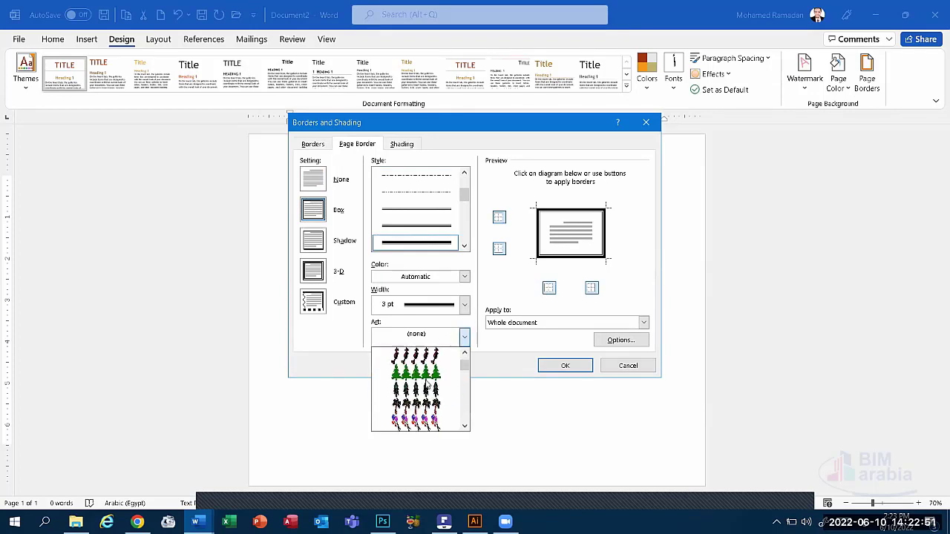
{"action": "scroll", "coordinate": [412, 375], "scroll_direction": "down", "scroll_amount": 2}
{"action": "scroll", "coordinate": [413, 374], "scroll_direction": "down", "scroll_amount": 2}
{"action": "scroll", "coordinate": [413, 375], "scroll_direction": "down", "scroll_amount": 2}
{"action": "scroll", "coordinate": [412, 376], "scroll_direction": "down", "scroll_amount": 2}
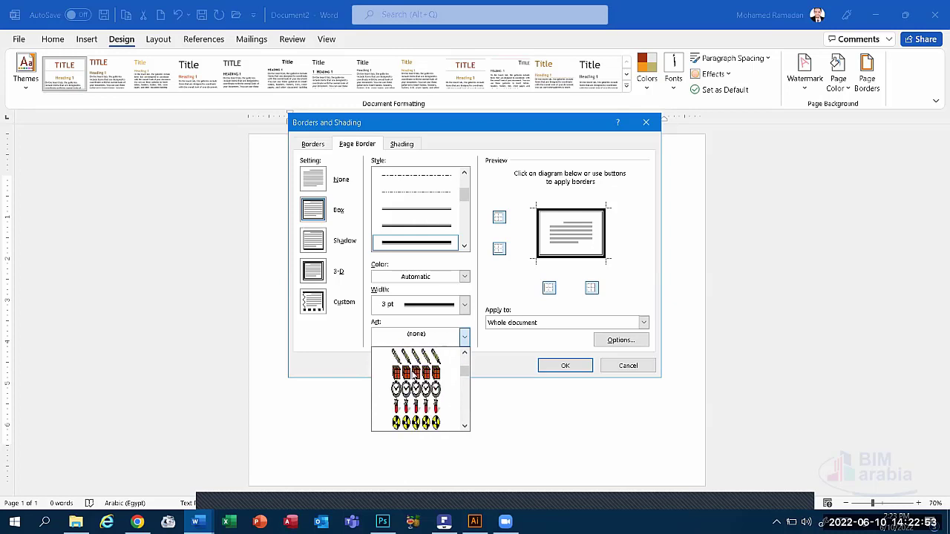
{"action": "scroll", "coordinate": [422, 386], "scroll_direction": "down", "scroll_amount": 2}
{"action": "left_click", "coordinate": [430, 402]}
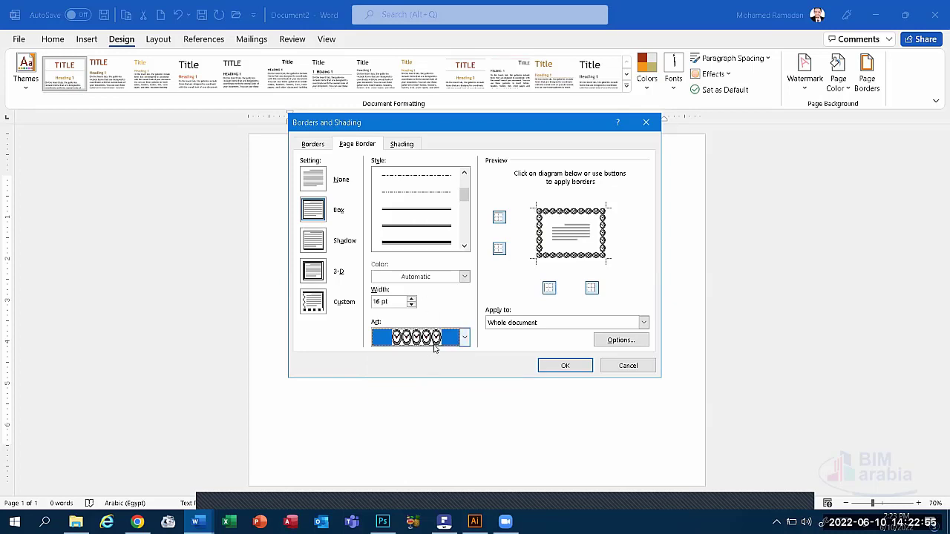
Step: Try several more art borders and apply the column-style art border to the page
{"action": "left_click", "coordinate": [433, 340]}
{"action": "scroll", "coordinate": [415, 390], "scroll_direction": "down", "scroll_amount": 2}
{"action": "scroll", "coordinate": [416, 390], "scroll_direction": "down", "scroll_amount": 2}
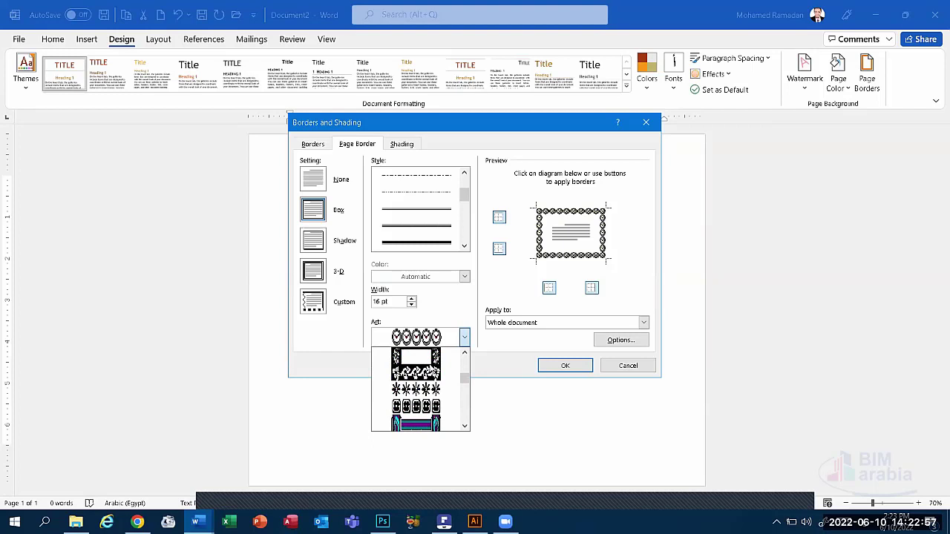
{"action": "scroll", "coordinate": [434, 360], "scroll_direction": "down", "scroll_amount": 2}
{"action": "scroll", "coordinate": [434, 360], "scroll_direction": "down", "scroll_amount": 2}
{"action": "scroll", "coordinate": [434, 359], "scroll_direction": "down", "scroll_amount": 2}
{"action": "scroll", "coordinate": [434, 360], "scroll_direction": "down", "scroll_amount": 2}
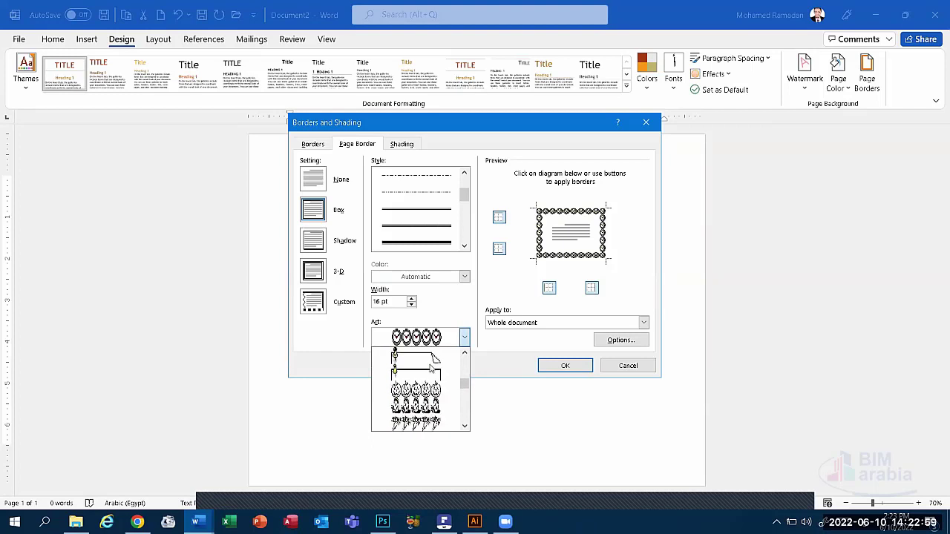
{"action": "left_click", "coordinate": [423, 417]}
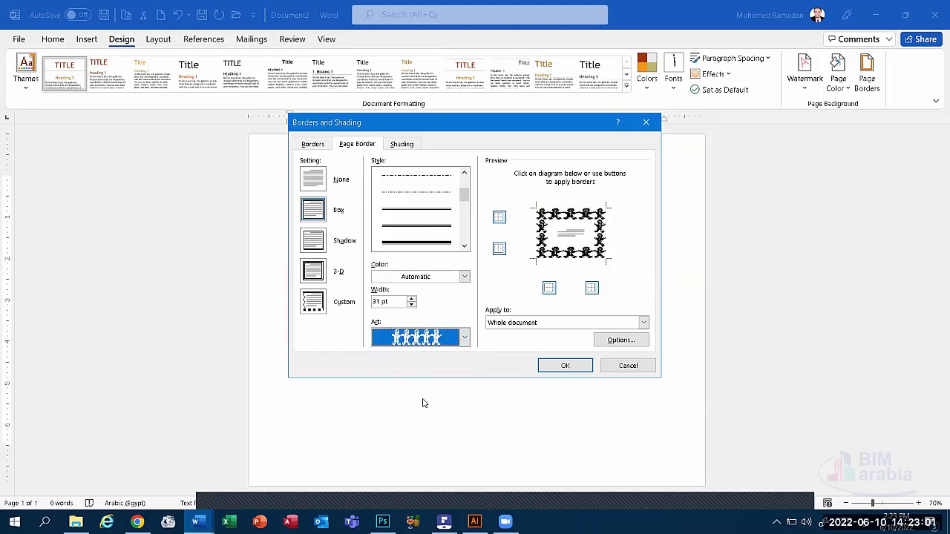
{"action": "left_click", "coordinate": [417, 339]}
{"action": "scroll", "coordinate": [416, 371], "scroll_direction": "down", "scroll_amount": 2}
{"action": "scroll", "coordinate": [415, 384], "scroll_direction": "down", "scroll_amount": 2}
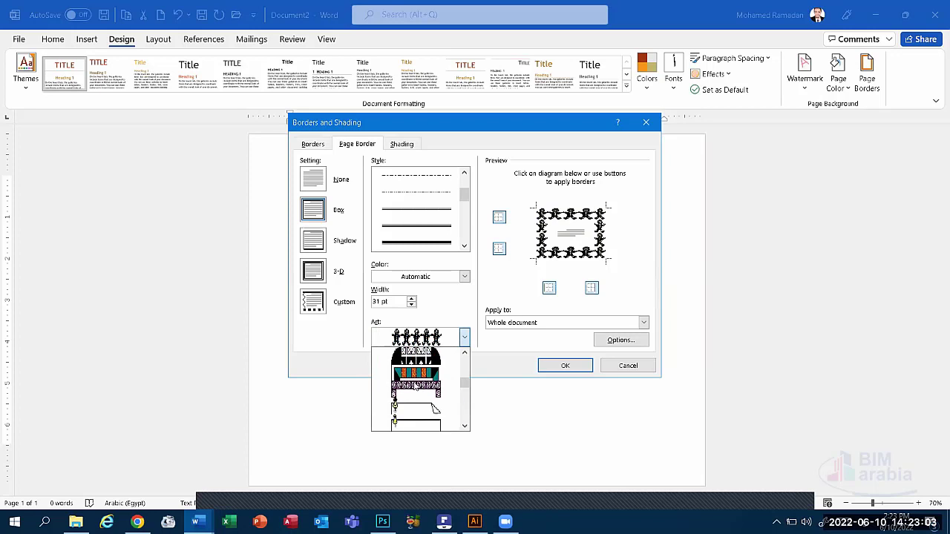
{"action": "scroll", "coordinate": [415, 384], "scroll_direction": "down", "scroll_amount": 2}
{"action": "left_click", "coordinate": [420, 392]}
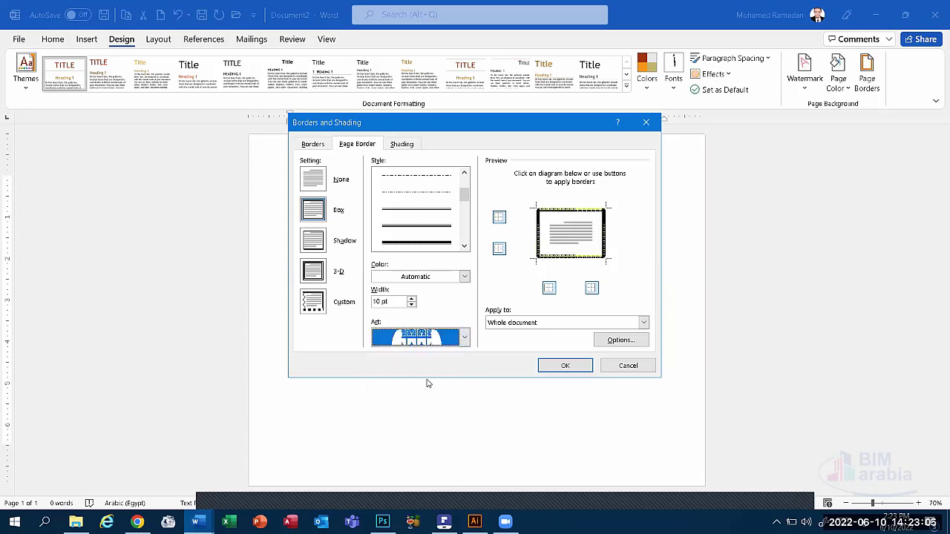
{"action": "left_click", "coordinate": [440, 343]}
{"action": "left_click", "coordinate": [428, 358]}
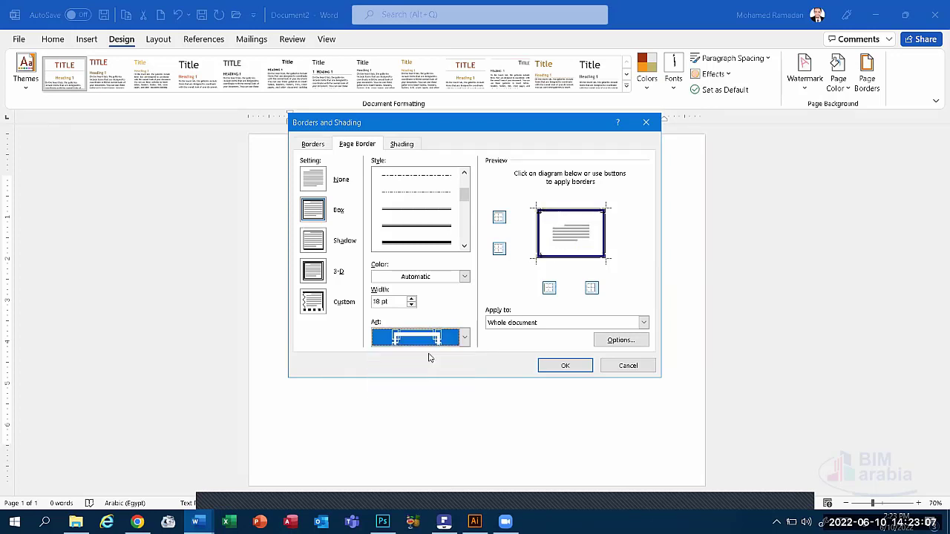
{"action": "left_click", "coordinate": [464, 337]}
{"action": "left_click", "coordinate": [434, 378]}
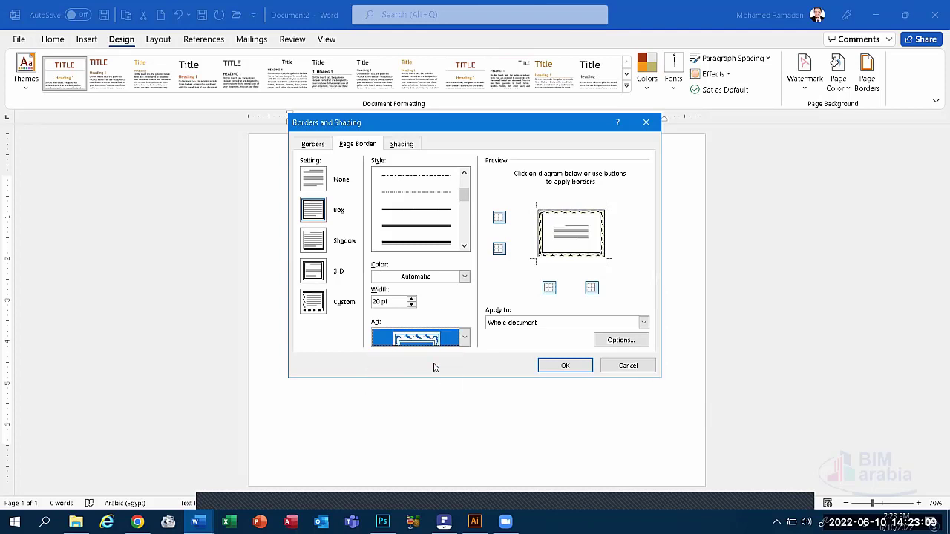
{"action": "left_click", "coordinate": [438, 346]}
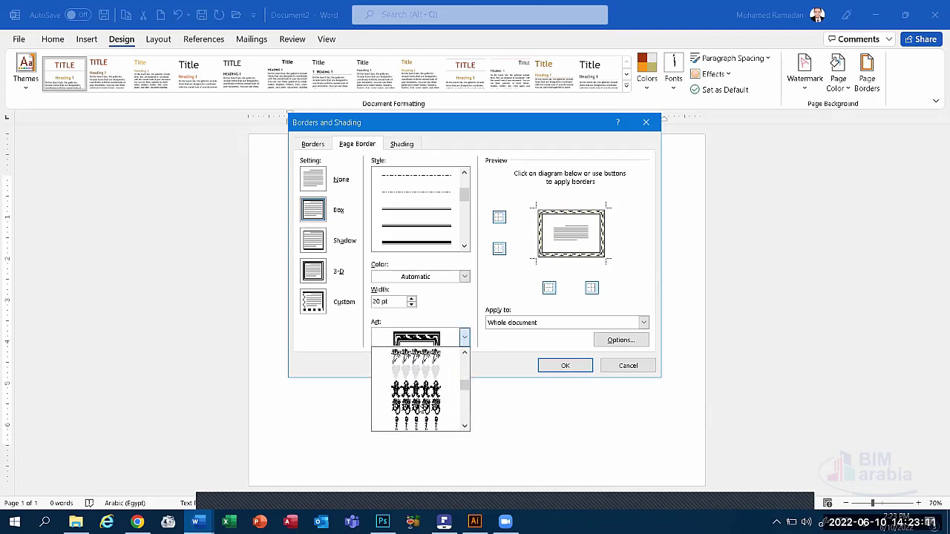
{"action": "scroll", "coordinate": [419, 409], "scroll_direction": "down", "scroll_amount": 2}
{"action": "scroll", "coordinate": [419, 409], "scroll_direction": "down", "scroll_amount": 2}
{"action": "scroll", "coordinate": [419, 408], "scroll_direction": "down", "scroll_amount": 2}
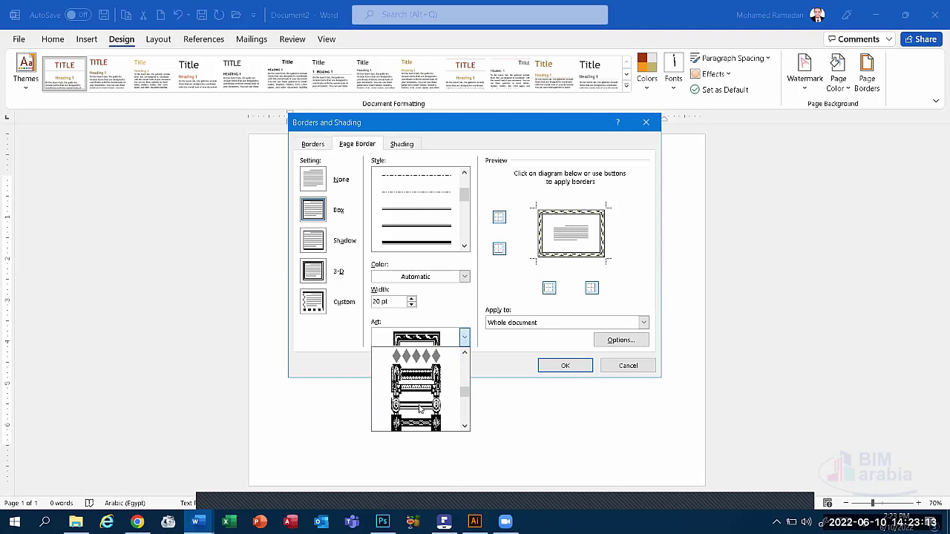
{"action": "left_click", "coordinate": [424, 383]}
{"action": "left_click", "coordinate": [568, 366]}
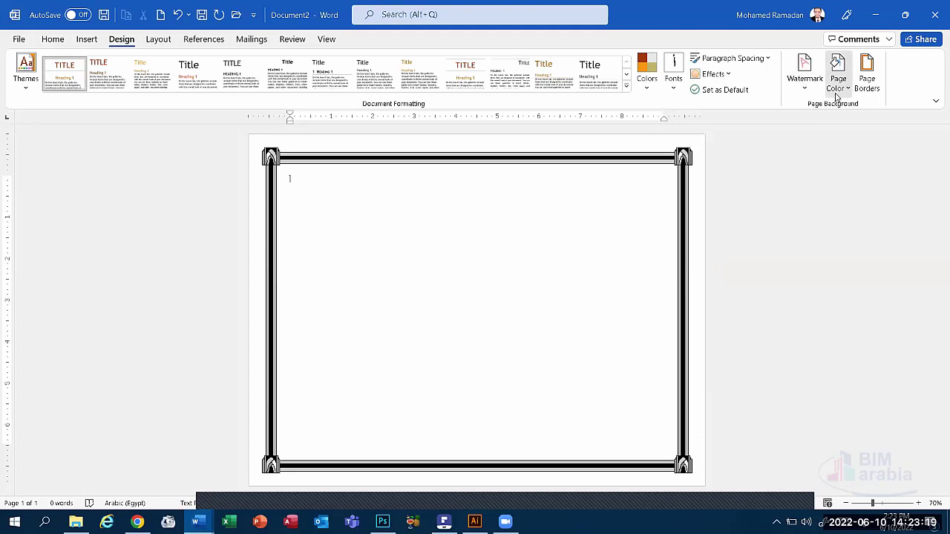
Step: Set the Page Color to a light peach
{"action": "left_click", "coordinate": [839, 94]}
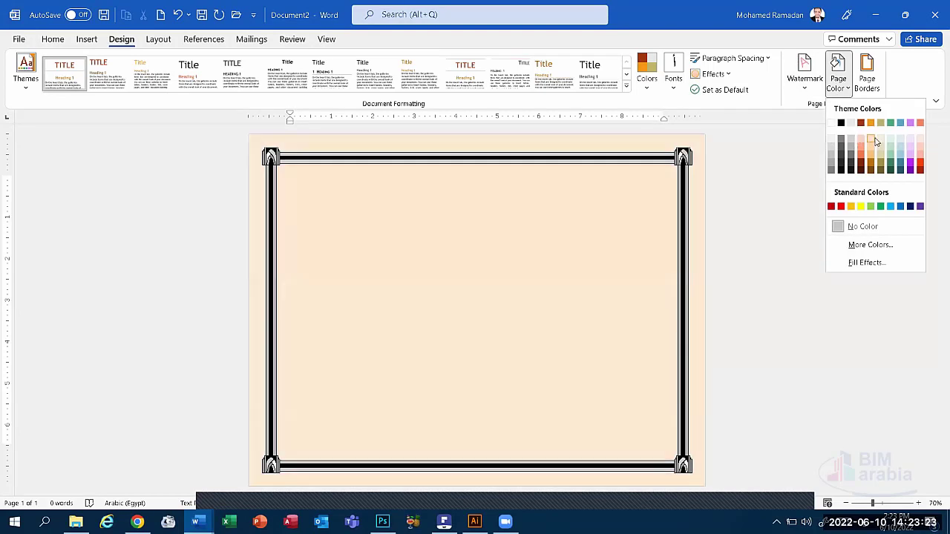
{"action": "left_click", "coordinate": [874, 140]}
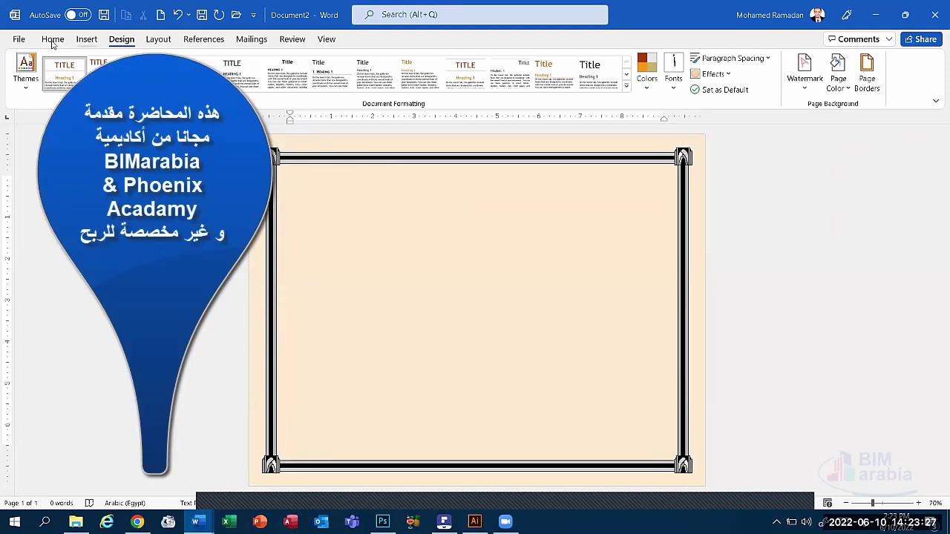
{"action": "left_click", "coordinate": [52, 39]}
Step: Draw a rounded rectangle near the top centre of the page and round its ends into a pill
{"action": "left_click", "coordinate": [86, 39]}
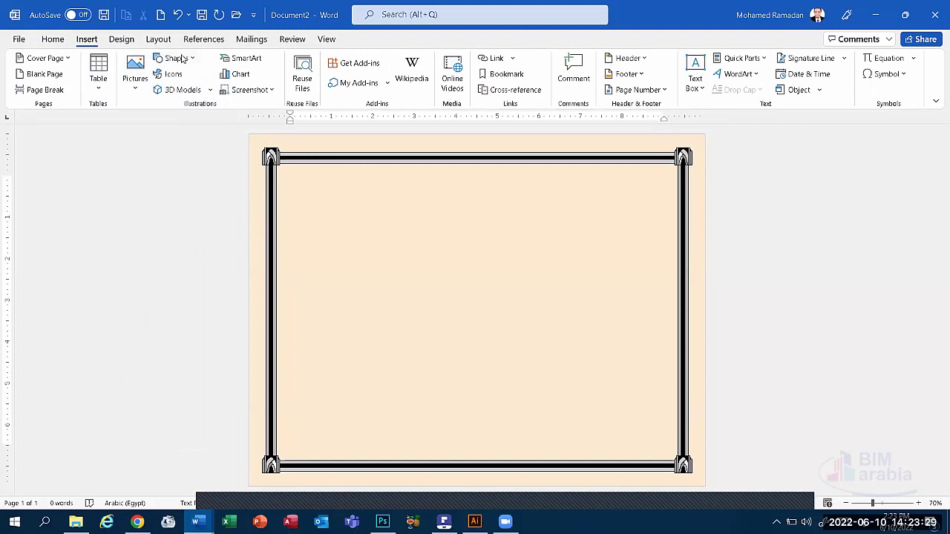
{"action": "left_click", "coordinate": [178, 59]}
{"action": "left_click", "coordinate": [205, 91]}
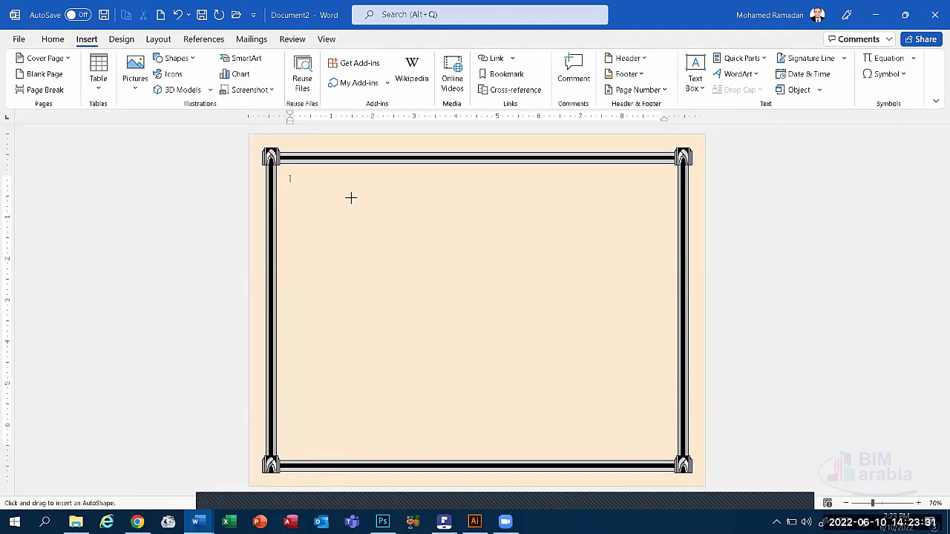
{"action": "left_click", "coordinate": [175, 58]}
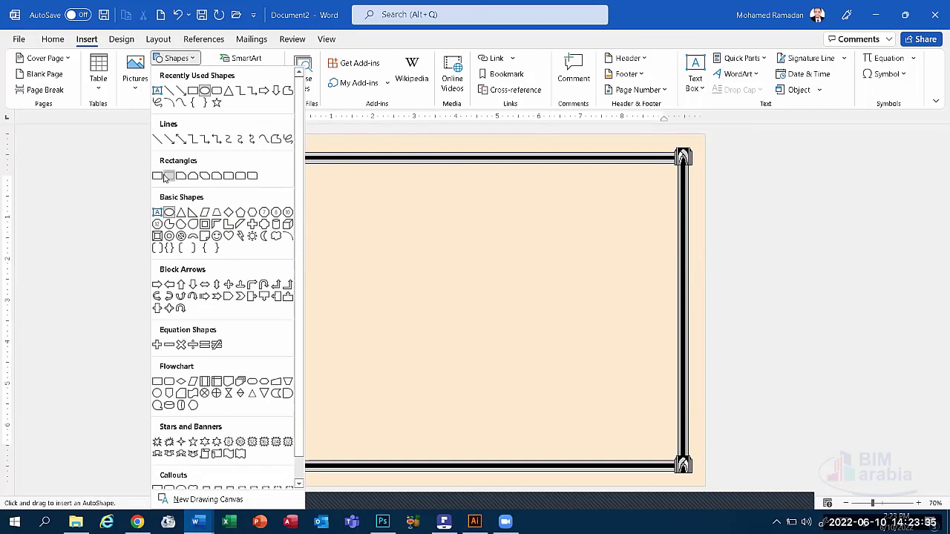
{"action": "left_click", "coordinate": [169, 176]}
{"action": "left_click_drag", "start_coordinate": [376, 177], "coordinate": [543, 220]}
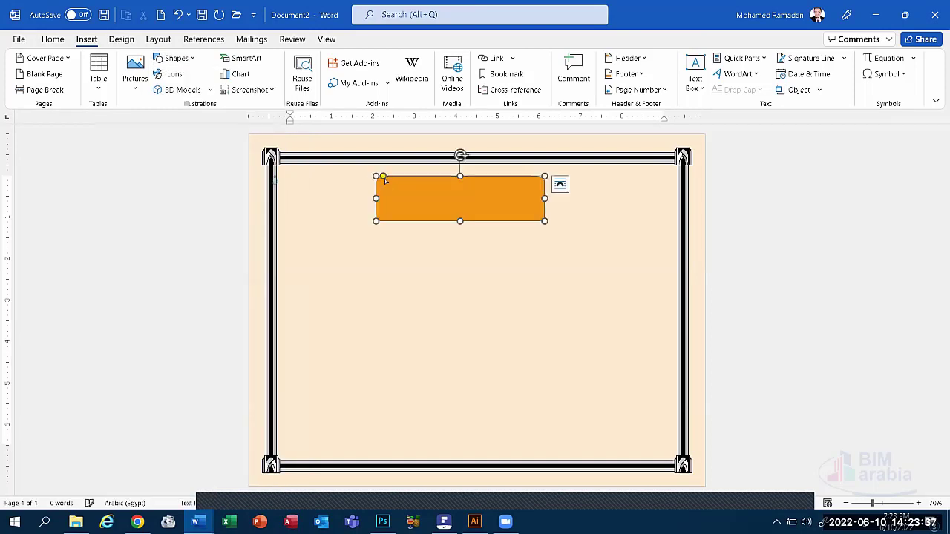
{"action": "left_click_drag", "start_coordinate": [383, 177], "coordinate": [480, 197]}
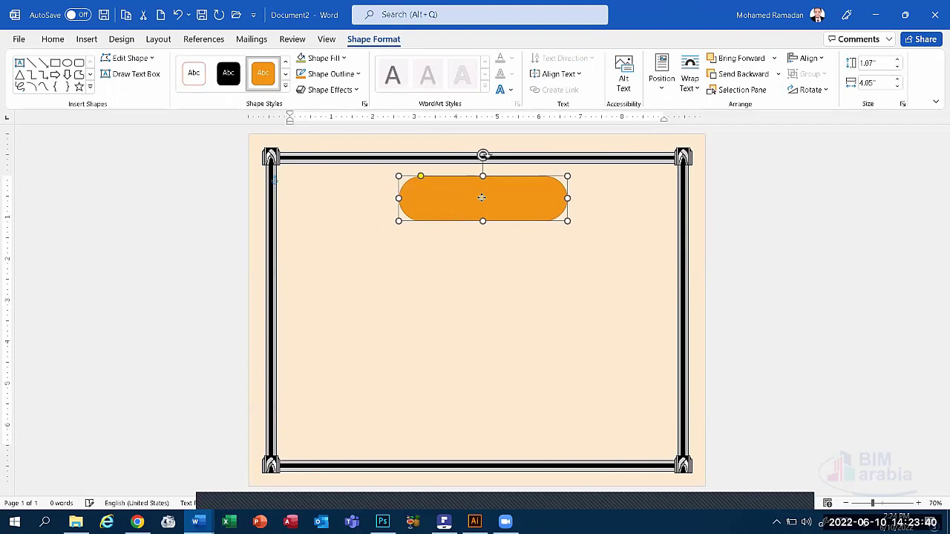
Step: Put the cursor inside the pill shape and switch the input language to English
{"action": "left_click", "coordinate": [428, 181]}
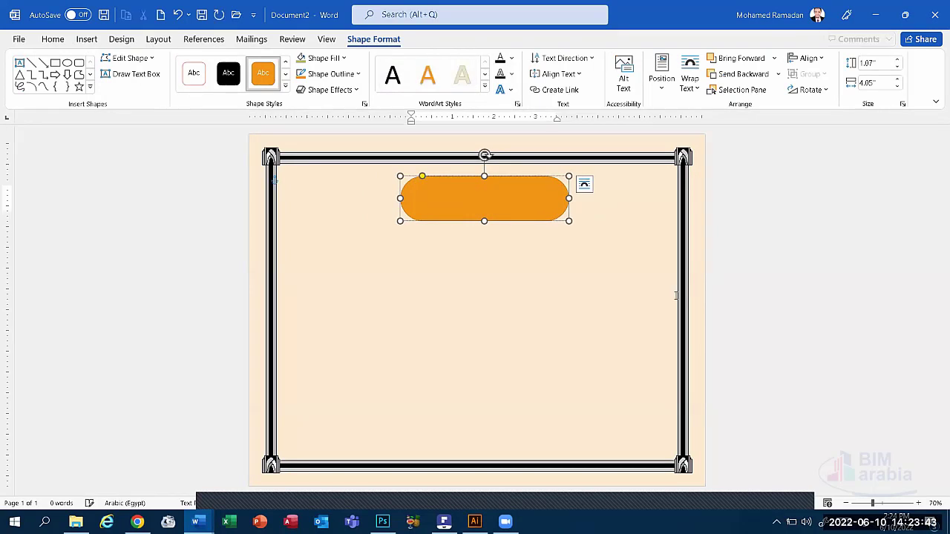
{"action": "left_click", "coordinate": [822, 523]}
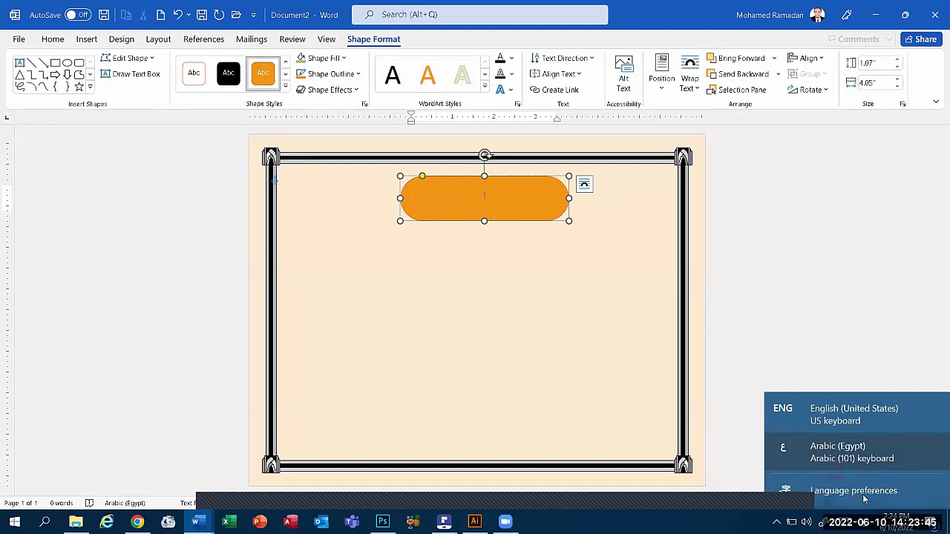
{"action": "left_click", "coordinate": [834, 416]}
{"action": "type", "text": "c"}
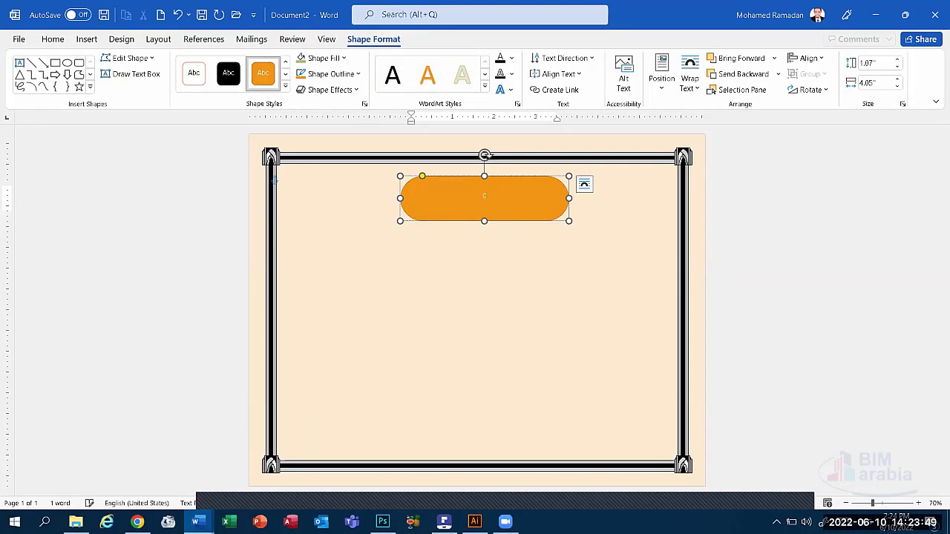
Step: Type 'Certificate' in the pill and apply the subtle peach gradient shape style
{"action": "type", "text": "ertific"}
{"action": "type", "text": "ates"}
{"action": "key", "text": "BackSpace"}
{"action": "double_click", "coordinate": [483, 195]}
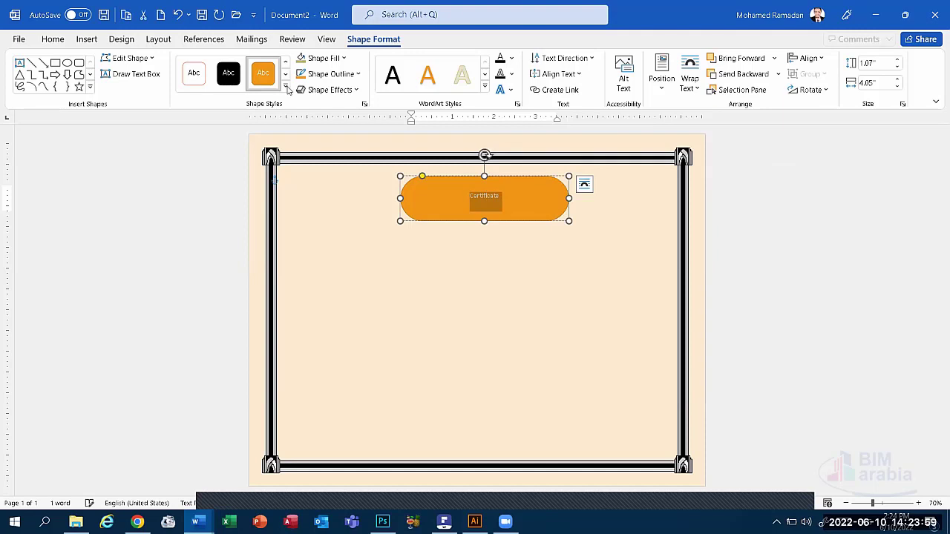
{"action": "left_click", "coordinate": [319, 58]}
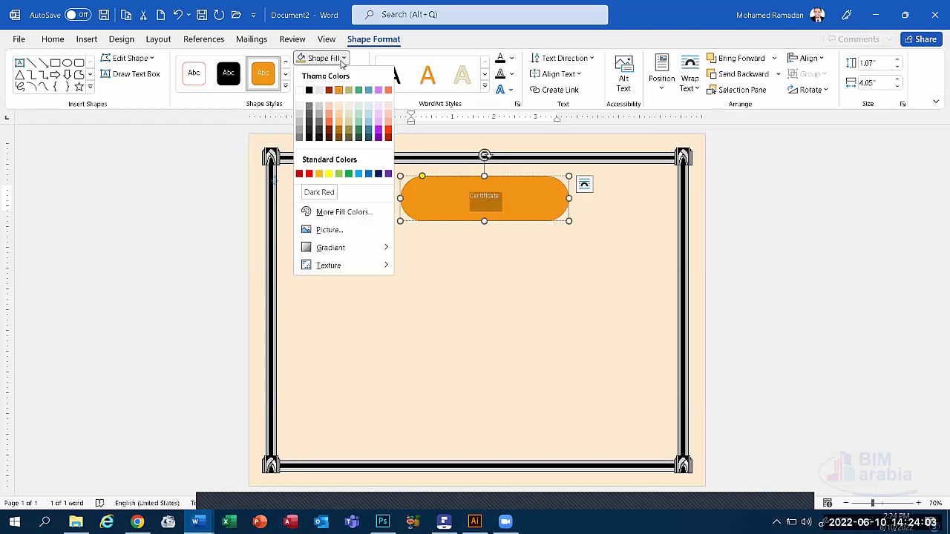
{"action": "left_click", "coordinate": [288, 95]}
{"action": "left_click", "coordinate": [285, 86]}
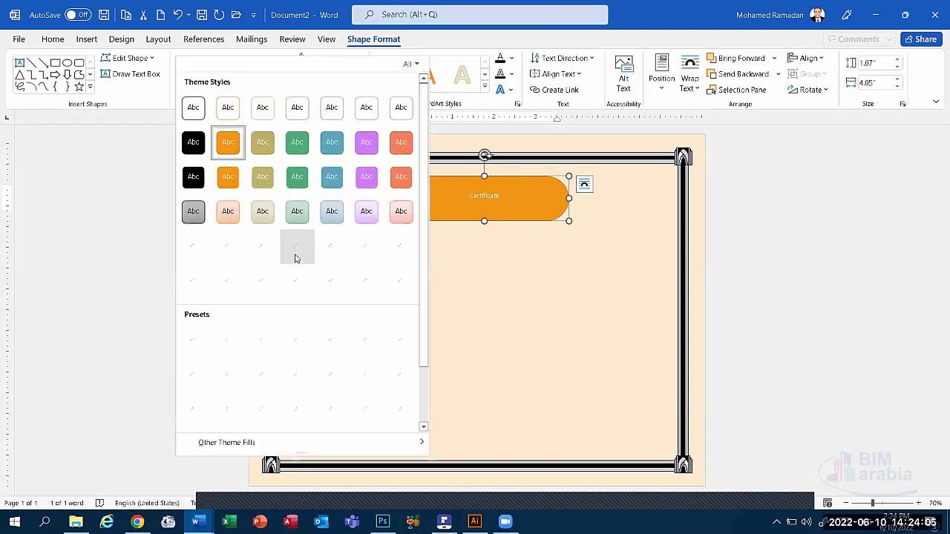
{"action": "left_click", "coordinate": [227, 213]}
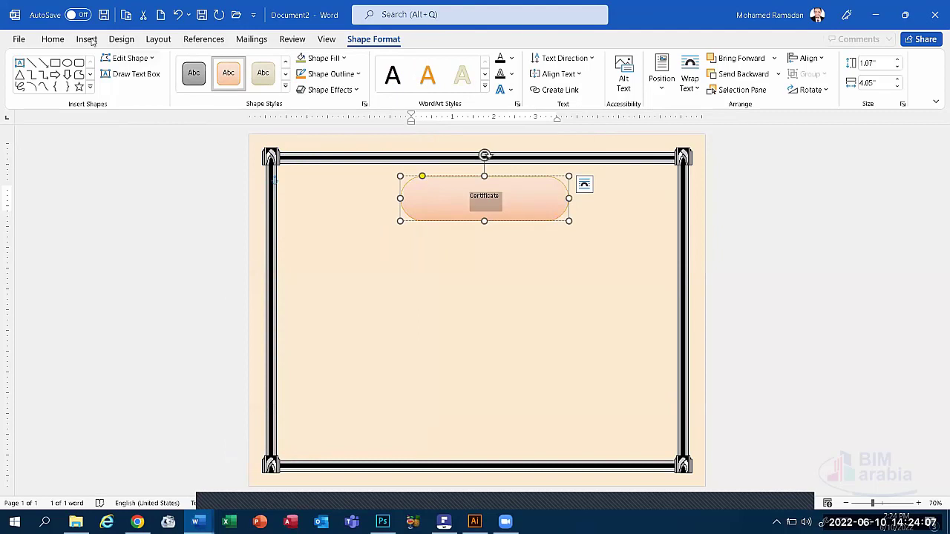
Step: Make the Certificate text bold and enlarge it to 36 pt
{"action": "left_click", "coordinate": [52, 39]}
{"action": "left_click", "coordinate": [105, 82]}
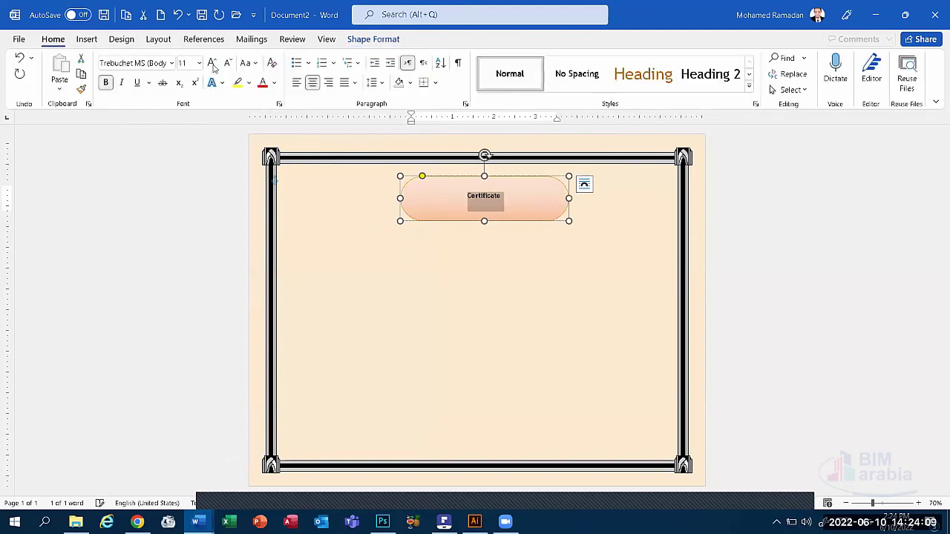
{"action": "left_click", "coordinate": [212, 63]}
{"action": "left_click", "coordinate": [212, 63]}
{"action": "left_click", "coordinate": [213, 63]}
{"action": "left_click", "coordinate": [213, 63]}
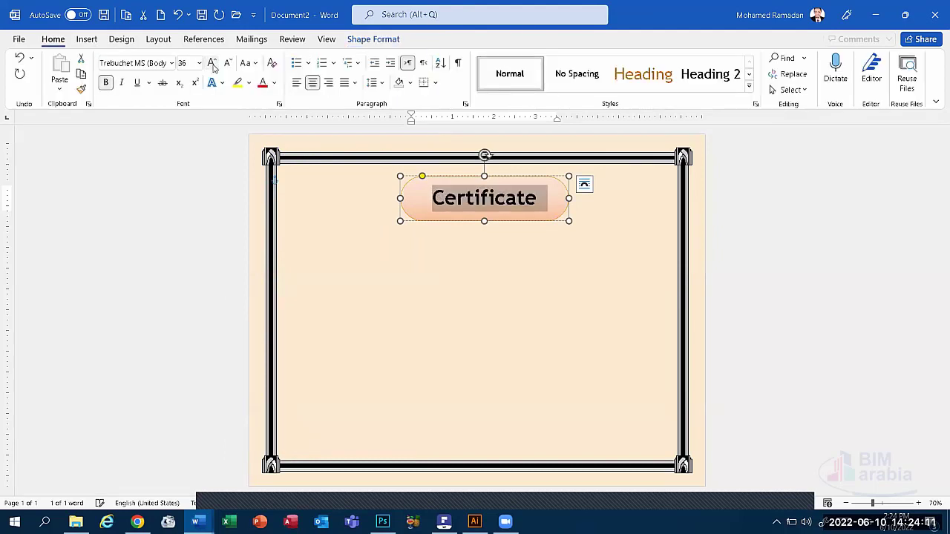
{"action": "left_click", "coordinate": [548, 254]}
{"action": "left_click", "coordinate": [523, 220]}
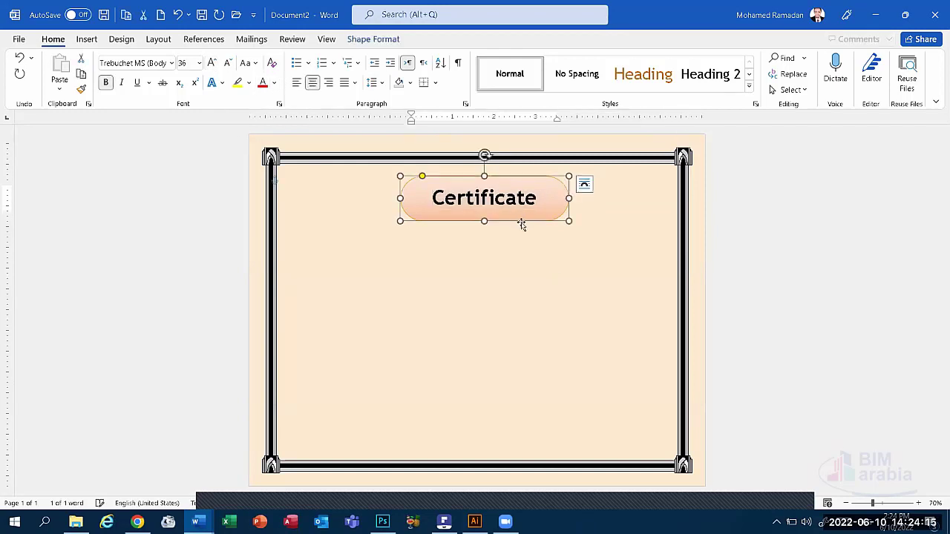
{"action": "left_click", "coordinate": [457, 263]}
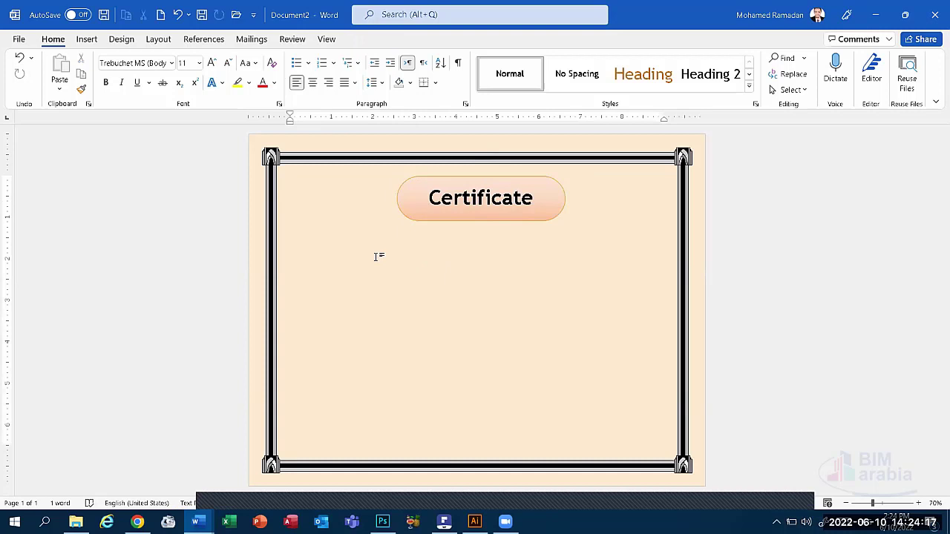
{"action": "mouse_move", "coordinate": [456, 178]}
{"action": "left_mouse_down"}
{"action": "mouse_move", "coordinate": [456, 253]}
{"action": "mouse_move", "coordinate": [458, 173]}
{"action": "left_mouse_up"}
Step: Replace 'Certificate' in the rounded banner with the Arabic title 'شهادة تقدير'
{"action": "left_click", "coordinate": [449, 200]}
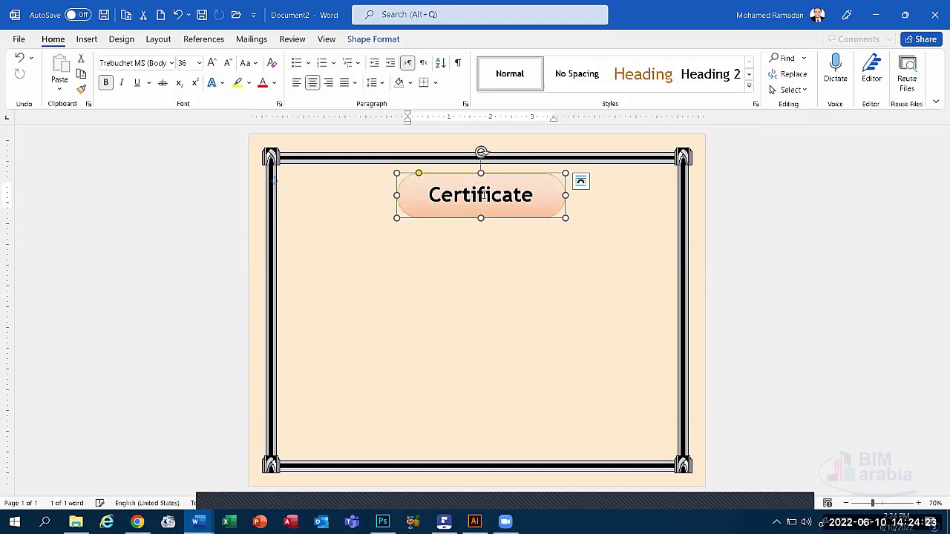
{"action": "double_click", "coordinate": [484, 195]}
{"action": "type", "text": "a"}
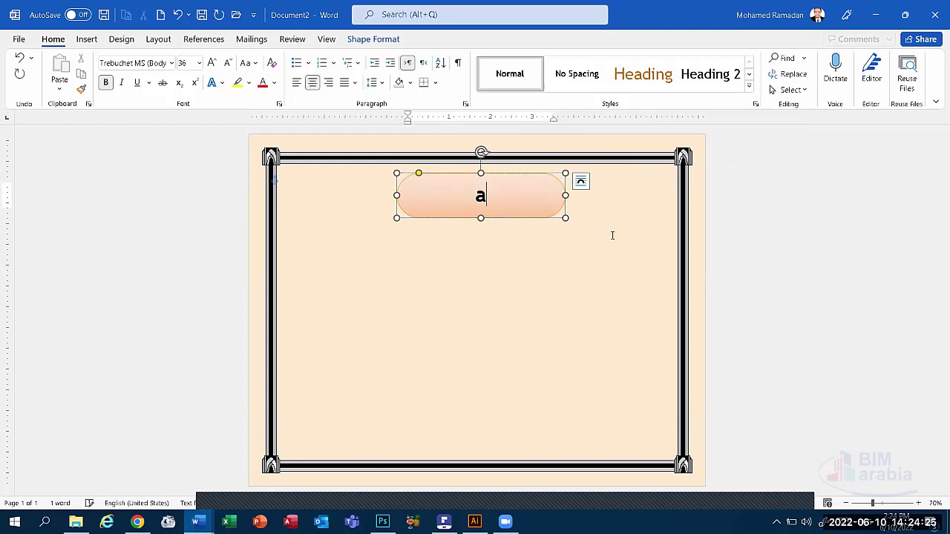
{"action": "key", "text": "BackSpace"}
{"action": "type", "text": "a"}
{"action": "key", "text": "BackSpace"}
{"action": "key", "text": "super+space"}
{"action": "type", "text": "شها"}
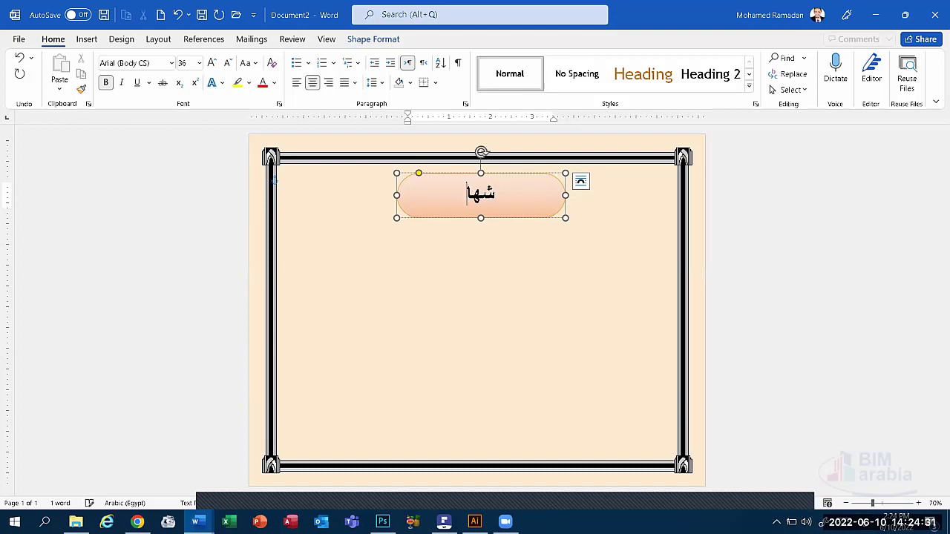
{"action": "type", "text": "دة"}
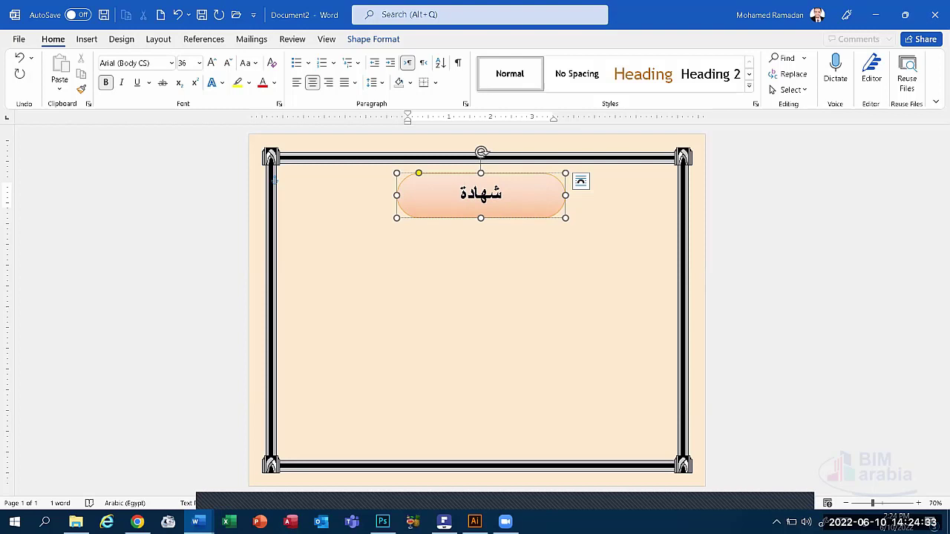
{"action": "type", "text": " تقدي"}
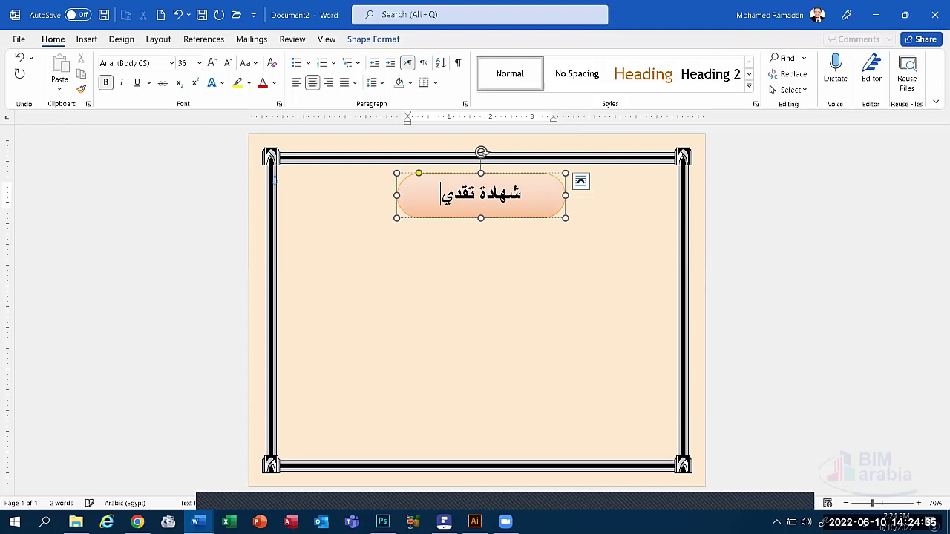
{"action": "type", "text": "ر"}
{"action": "left_click", "coordinate": [518, 317]}
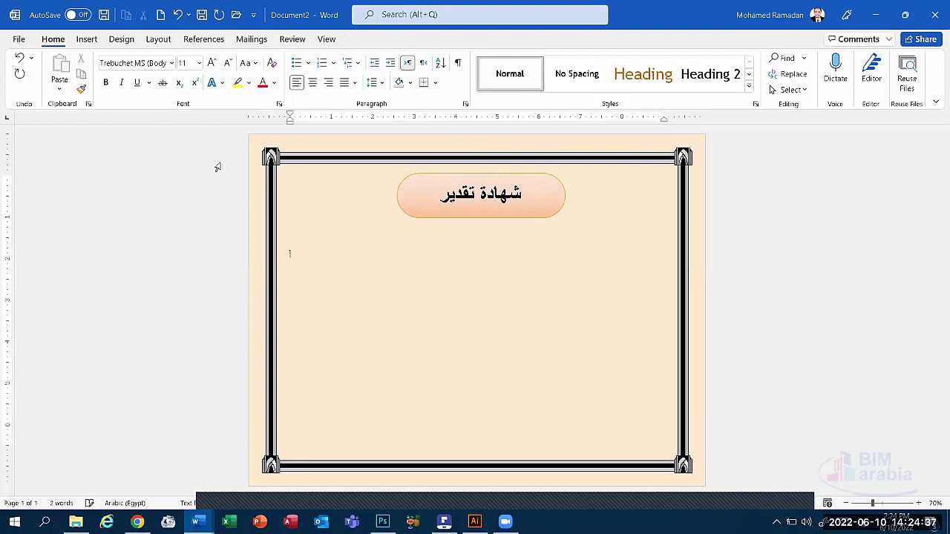
Step: Draw a large text box below the title banner inside the frame and set its fill to No Fill
{"action": "left_click", "coordinate": [79, 40]}
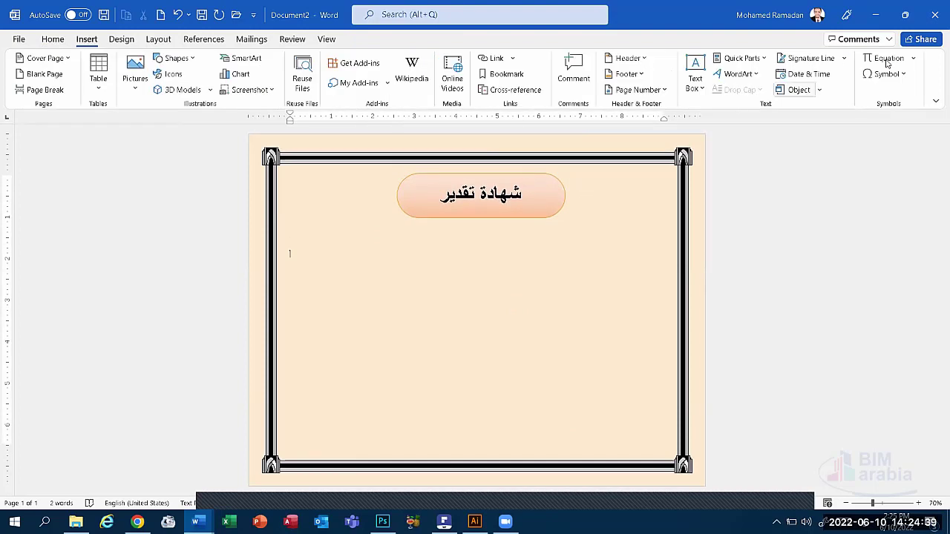
{"action": "left_click", "coordinate": [695, 67]}
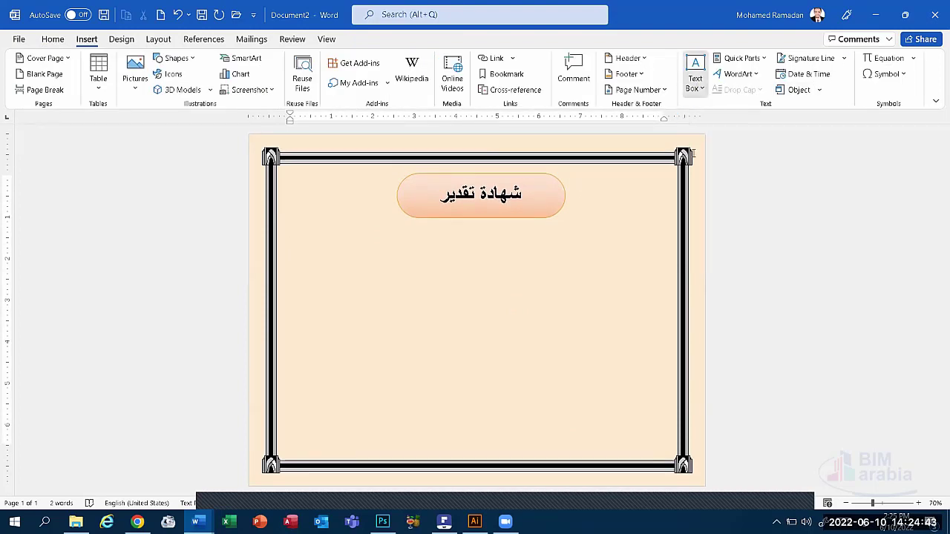
{"action": "left_click", "coordinate": [671, 432]}
{"action": "left_click_drag", "start_coordinate": [293, 240], "coordinate": [671, 373]}
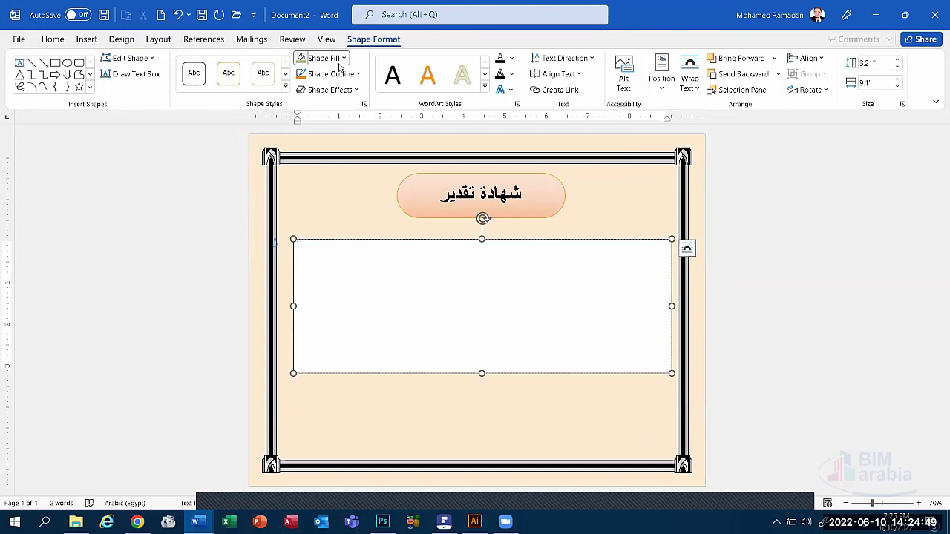
{"action": "left_click", "coordinate": [340, 59]}
{"action": "left_click", "coordinate": [319, 191]}
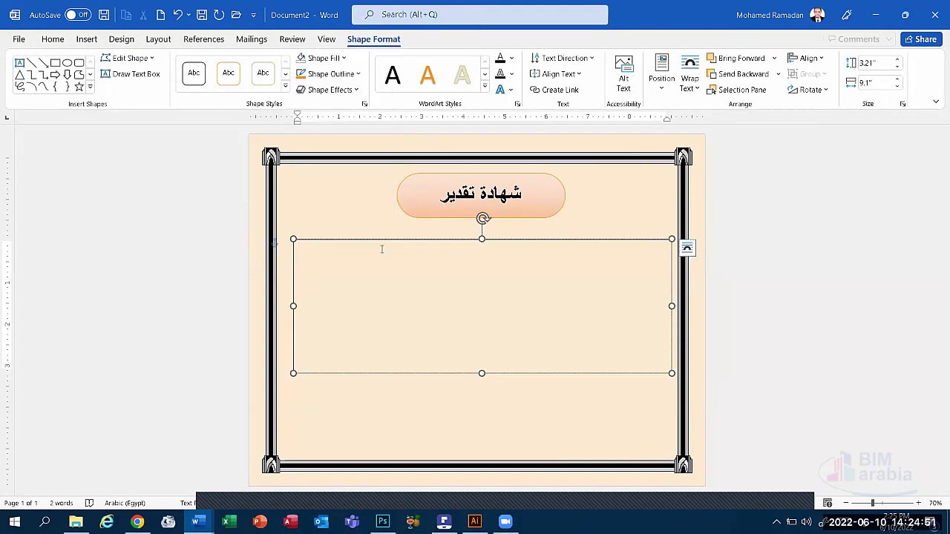
{"action": "left_click_drag", "start_coordinate": [386, 243], "coordinate": [379, 245]}
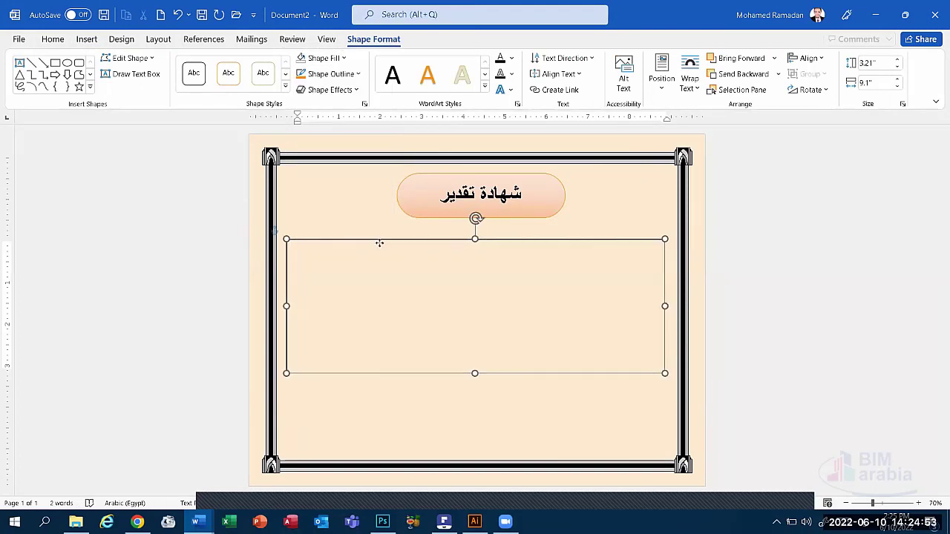
{"action": "left_click", "coordinate": [483, 291]}
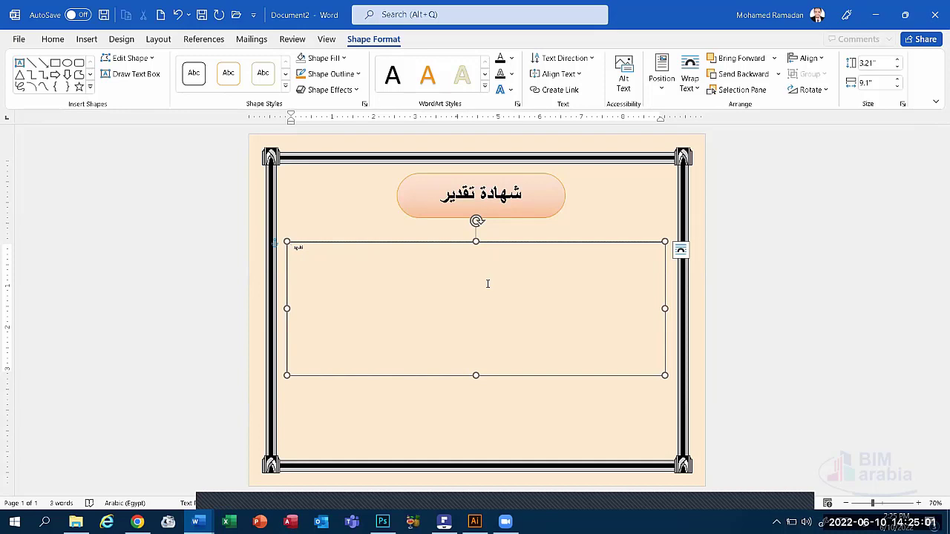
Step: Type the opening line 'تشهد أكاديمية بيم أرابيا', enlarge it to size 28 and right-align it
{"action": "type", "text": "ا"}
{"action": "type", "text": " ا"}
{"action": "type", "text": "لأكاديمية"}
{"action": "type", "text": " بيم"}
{"action": "type", "text": " ا"}
{"action": "type", "text": "راب"}
{"action": "type", "text": "يا"}
{"action": "left_click", "coordinate": [53, 38]}
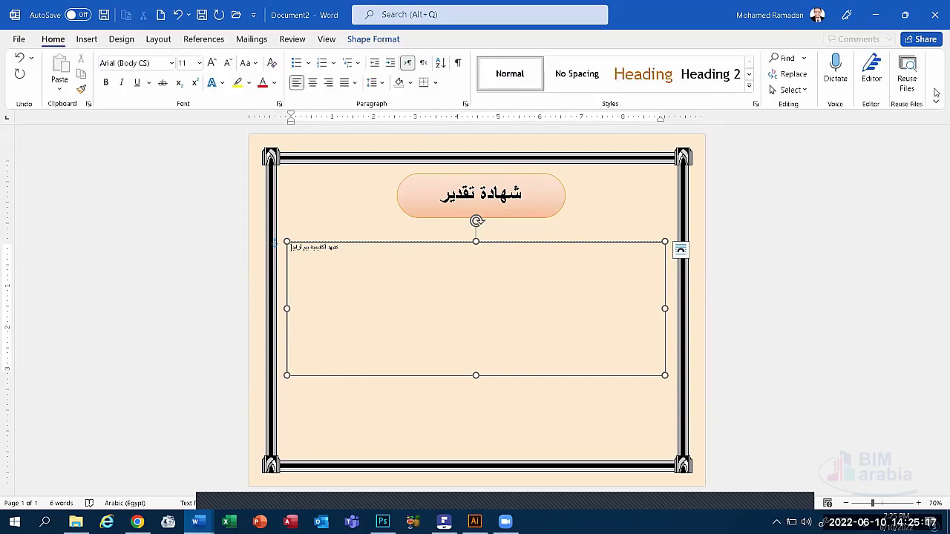
{"action": "left_click", "coordinate": [791, 89]}
{"action": "left_click", "coordinate": [798, 107]}
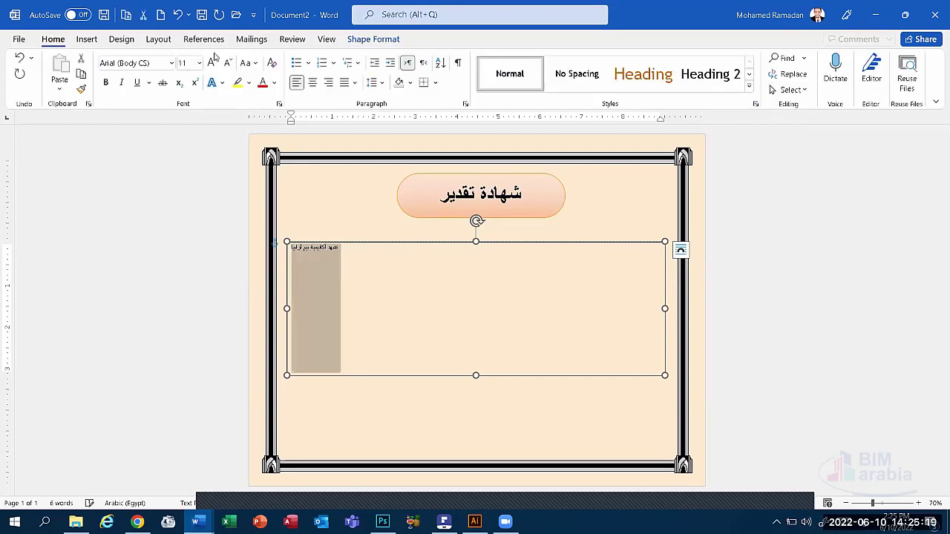
{"action": "left_click", "coordinate": [212, 61]}
{"action": "left_click", "coordinate": [312, 81]}
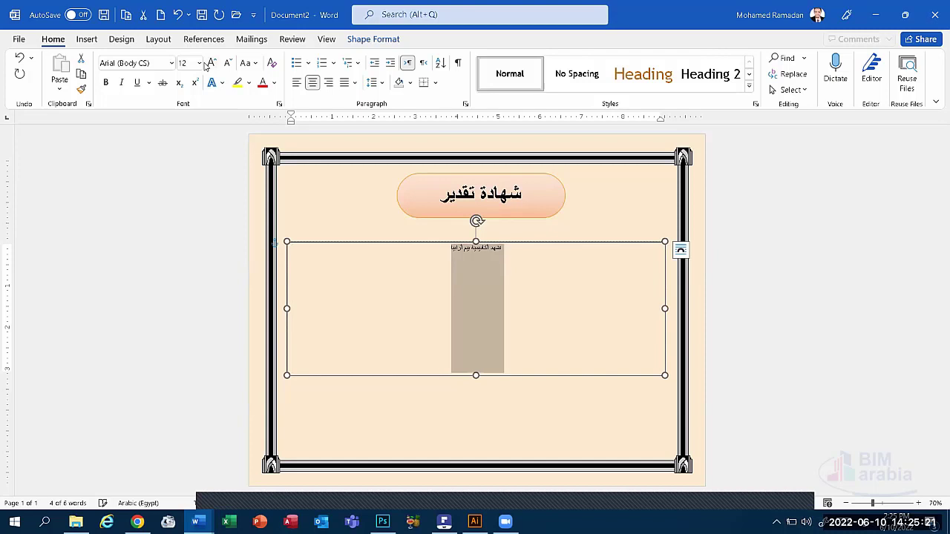
{"action": "left_click", "coordinate": [210, 63]}
{"action": "left_click", "coordinate": [210, 63]}
{"action": "left_click", "coordinate": [210, 63]}
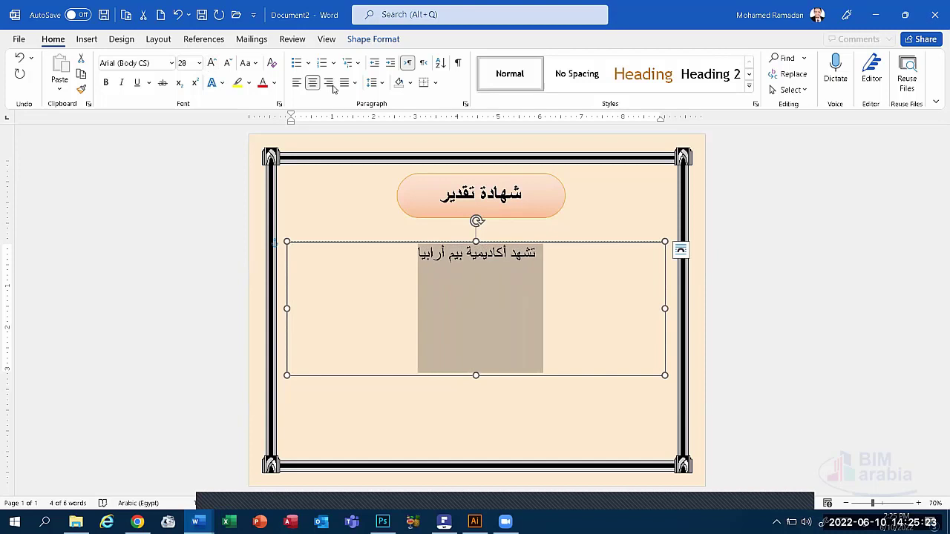
{"action": "left_click", "coordinate": [328, 81]}
{"action": "left_click", "coordinate": [548, 254]}
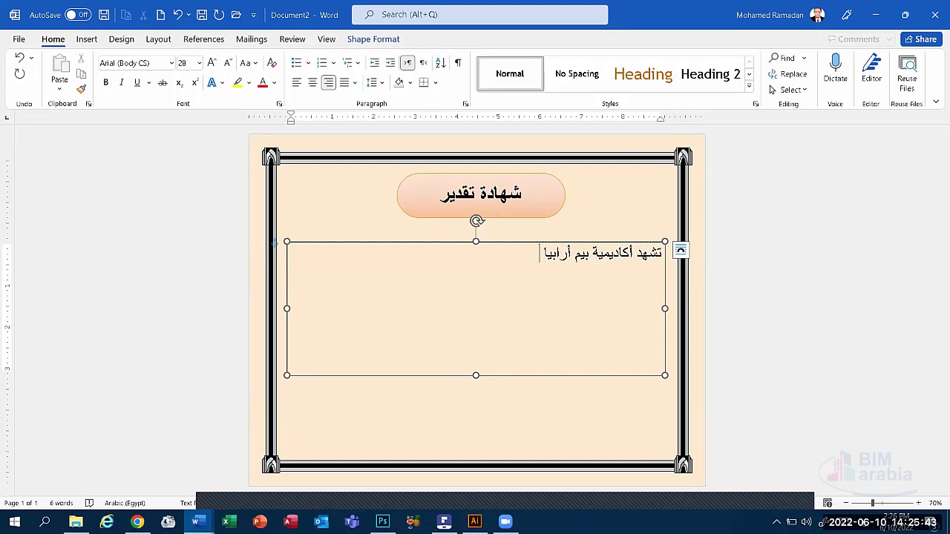
Step: Add 'بأن المتدرب /' and begin the line stating the trainee earned the computer grant
{"action": "type", "text": "بان"}
{"action": "type", "text": " الم"}
{"action": "type", "text": "تدرب"}
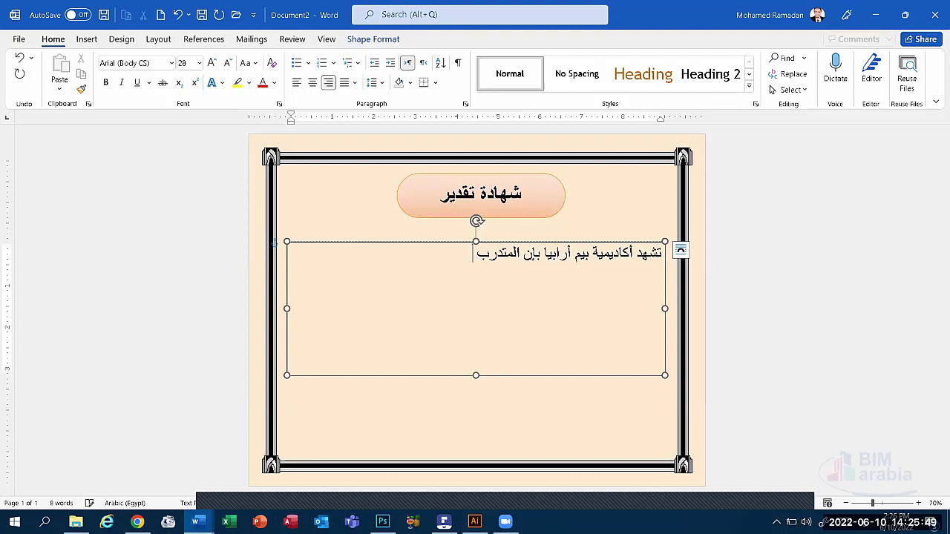
{"action": "type", "text": " /"}
{"action": "key", "text": "alt+shift"}
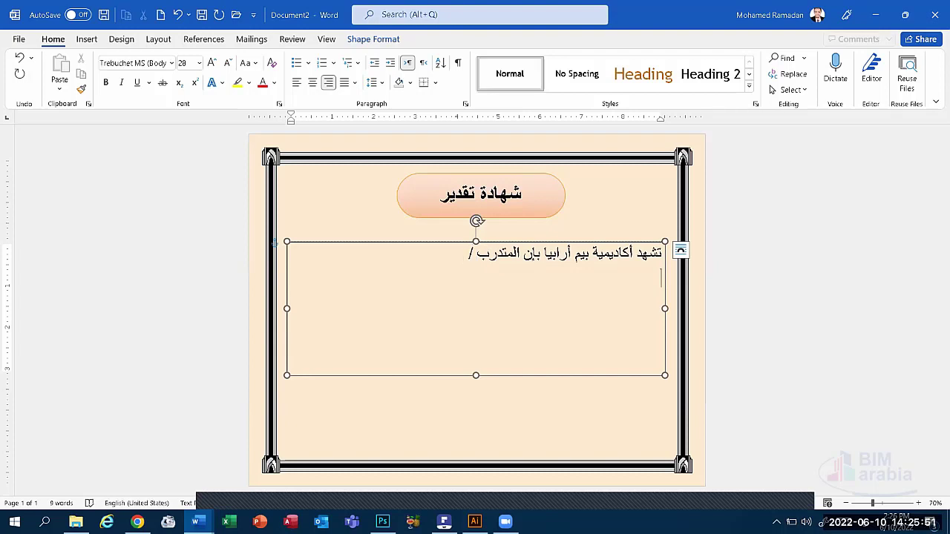
{"action": "type", "text": "قد حصل ع"}
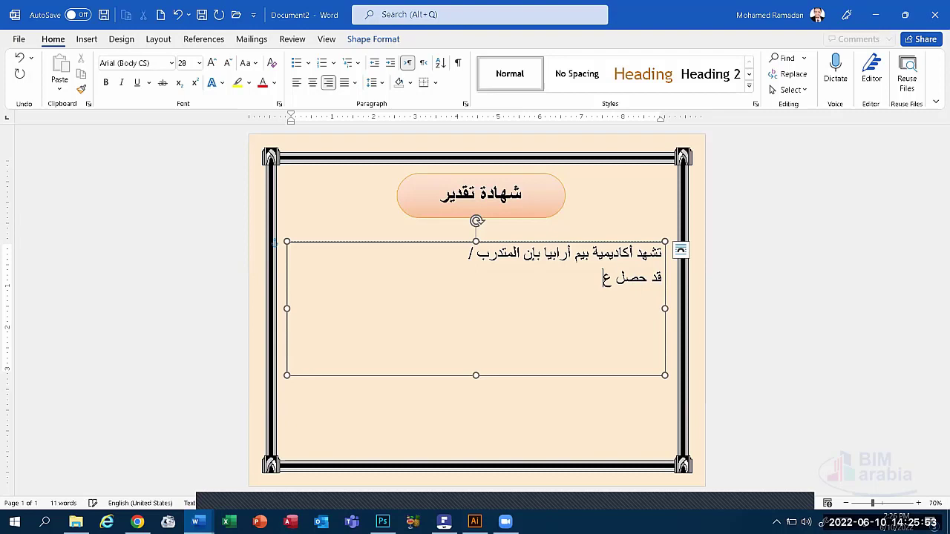
{"action": "type", "text": "لي م"}
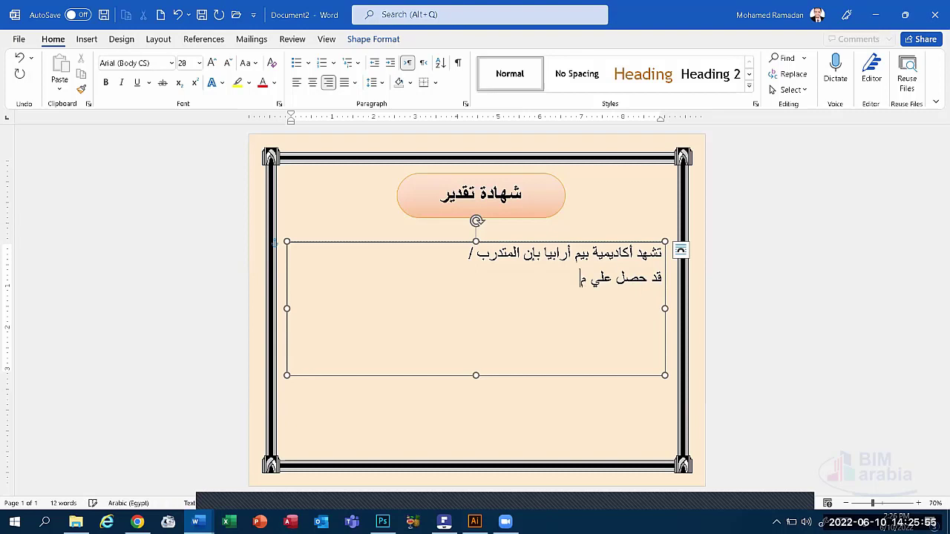
{"action": "type", "text": "نحة"}
{"action": "type", "text": " الك"}
{"action": "type", "text": "مبيوتر"}
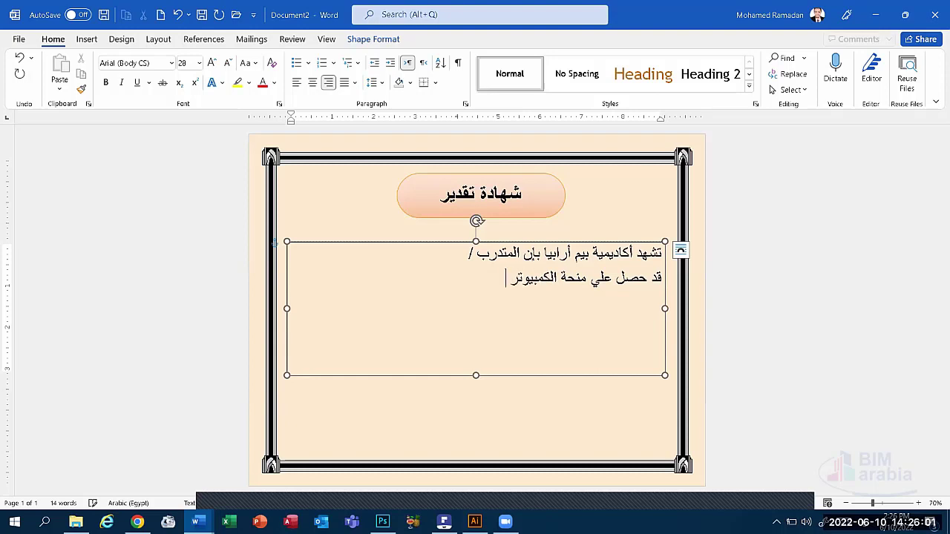
{"action": "type", "text": "والتي ت"}
{"action": "type", "text": "حتوي ع"}
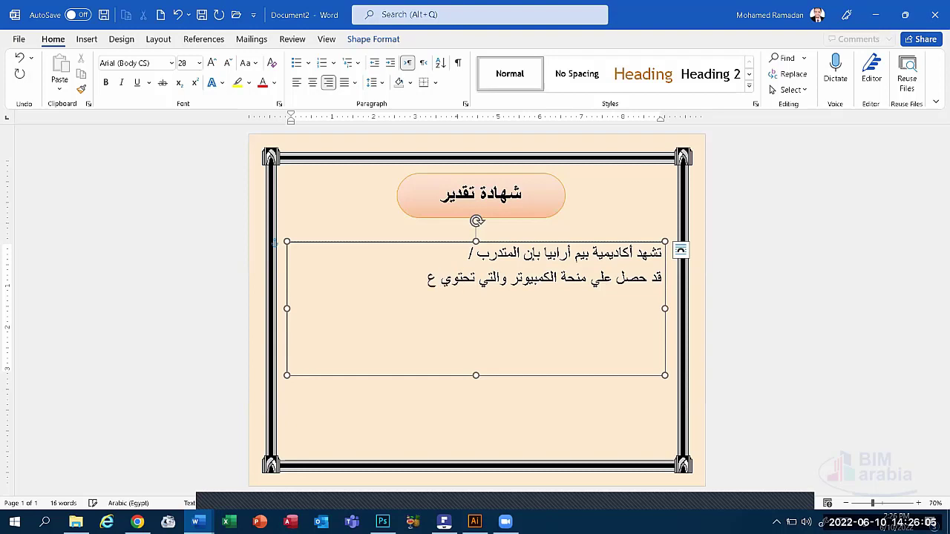
{"action": "type", "text": "لي"}
{"action": "key", "text": "alt+shift"}
{"action": "key", "text": "Home"}
{"action": "type", "text": "CD"}
{"action": "key", "text": "BackSpace"}
{"action": "key", "text": "BackSpace"}
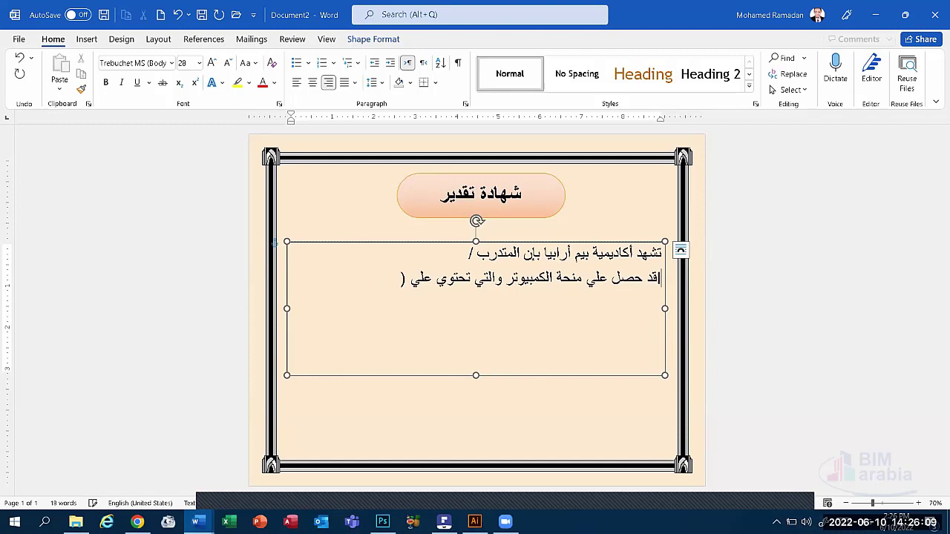
Step: Make line 2 right-to-left and right-aligned, then add 'ICDL - IC3', 40 hours, grade 'جيدجدا'
{"action": "left_click", "coordinate": [404, 279]}
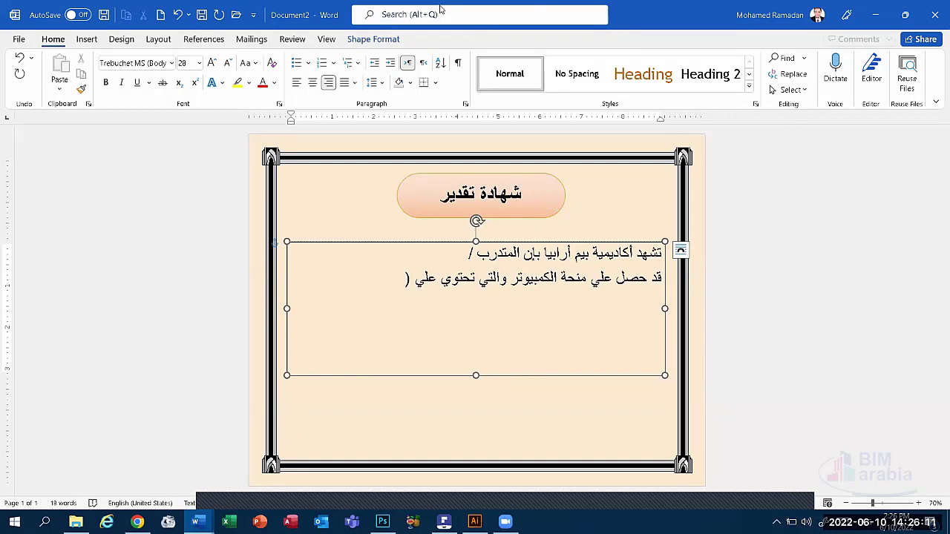
{"action": "left_click", "coordinate": [423, 64]}
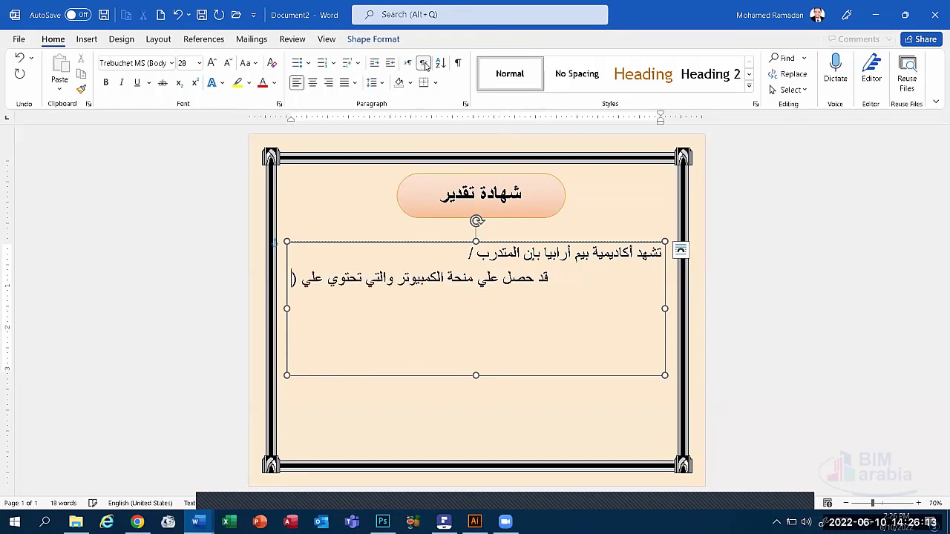
{"action": "left_click", "coordinate": [329, 83]}
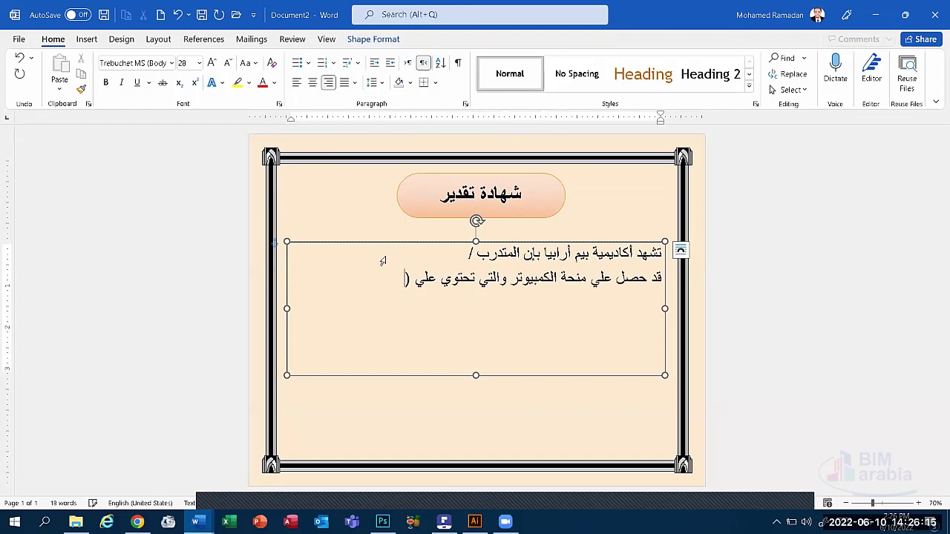
{"action": "type", "text": "IC"}
{"action": "type", "text": "DL - "}
{"action": "type", "text": "IC3"}
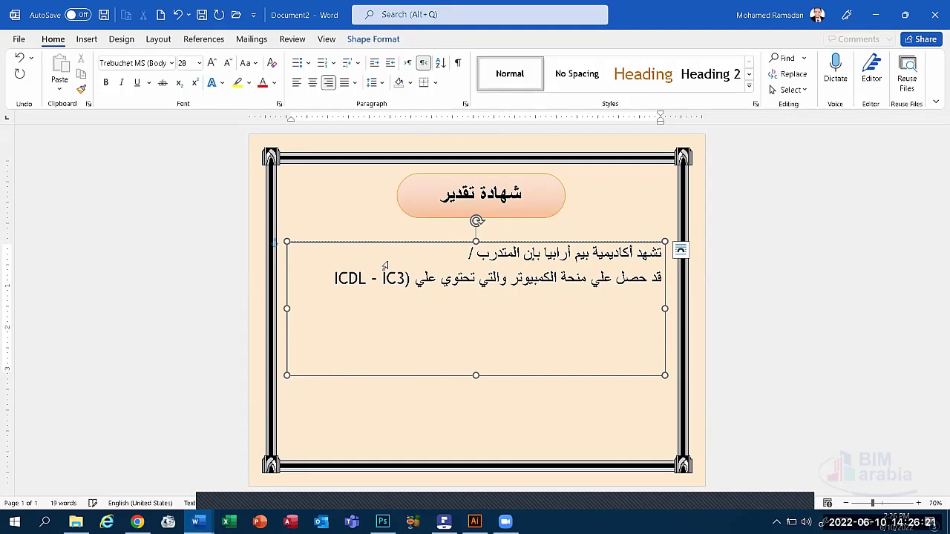
{"action": "key", "text": "alt+shift"}
{"action": "type", "text": "("}
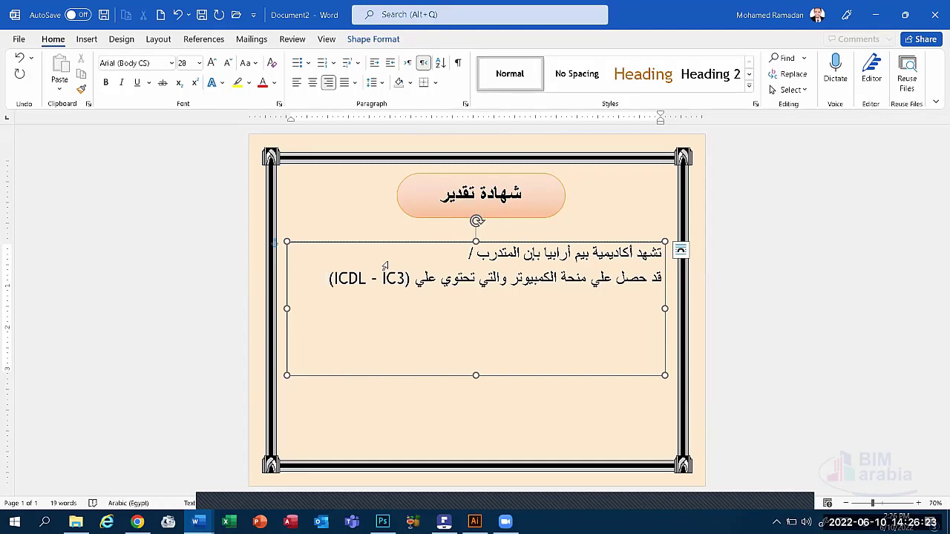
{"action": "type", "text": " بعد"}
{"action": "type", "text": "د س"}
{"action": "type", "text": "اعات٤"}
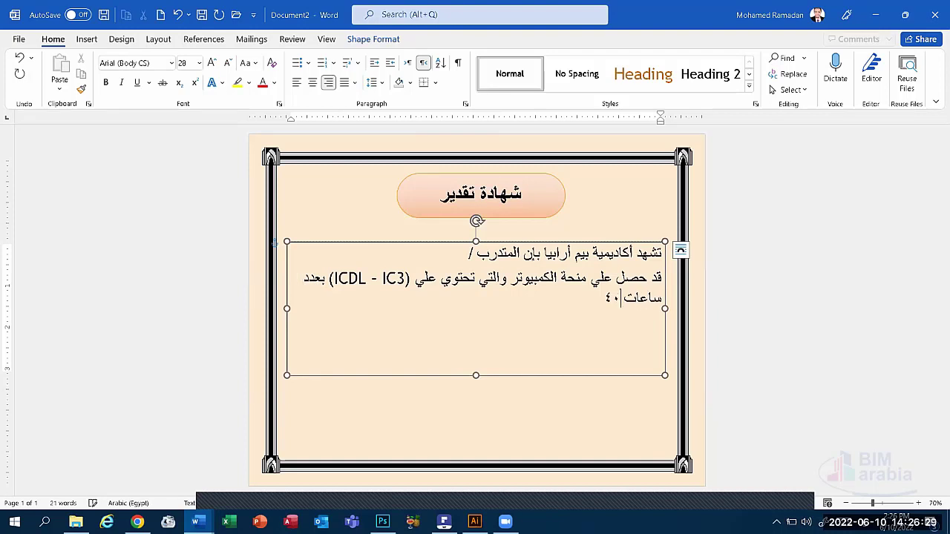
{"action": "type", "text": "  ساع"}
{"action": "type", "text": "ة بت"}
{"action": "type", "text": "قدير جيد"}
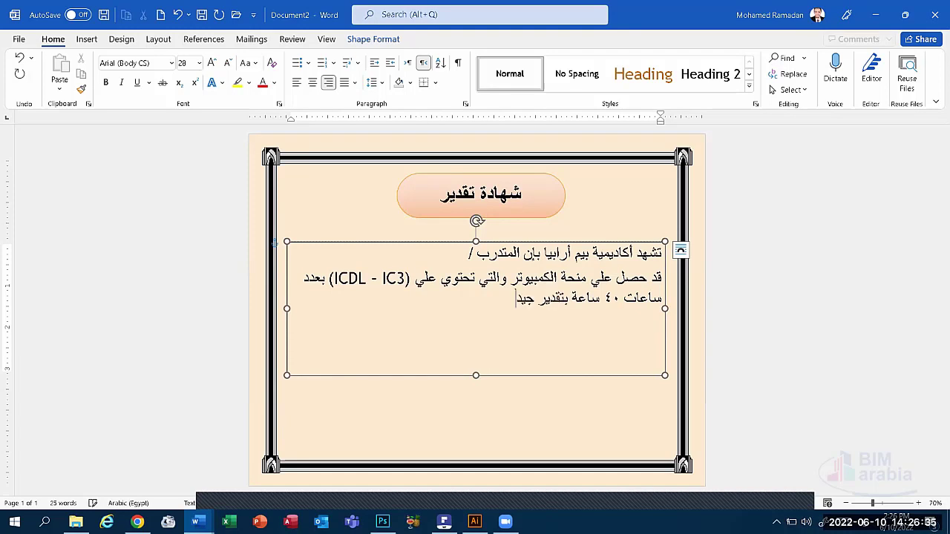
{"action": "type", "text": "جدا"}
{"action": "left_click", "coordinate": [467, 254]}
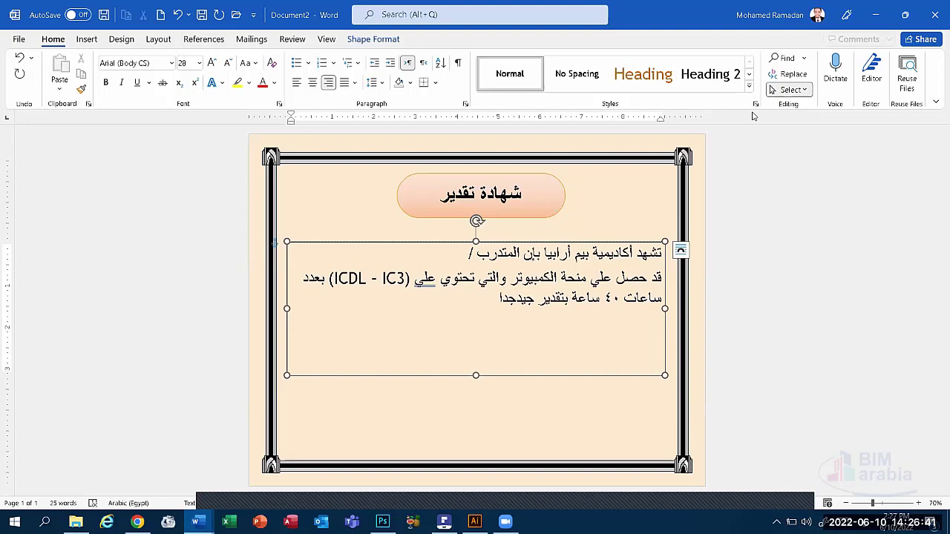
Step: Centre all the certificate body text and set it to 36 pt
{"action": "key", "text": "ctrl+a"}
{"action": "left_click", "coordinate": [313, 82]}
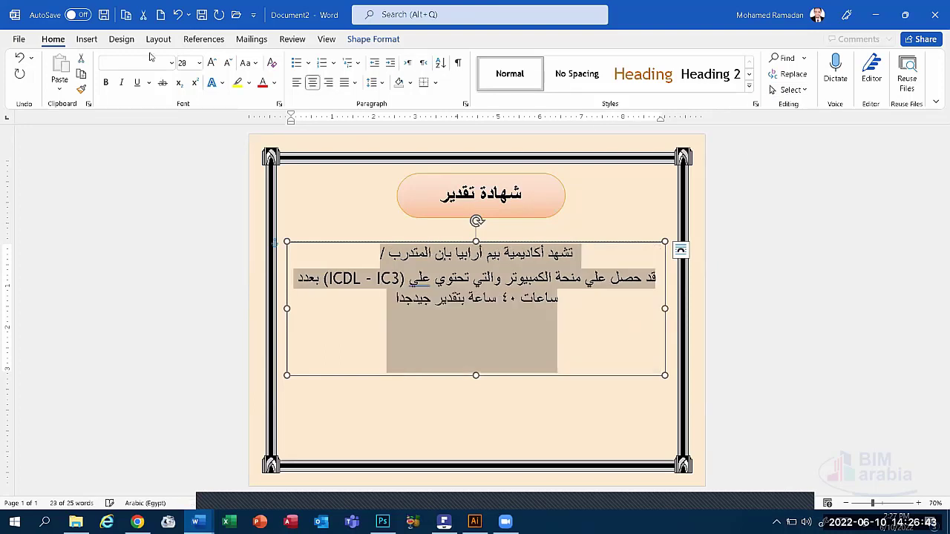
{"action": "left_click", "coordinate": [212, 62]}
{"action": "left_click", "coordinate": [211, 63]}
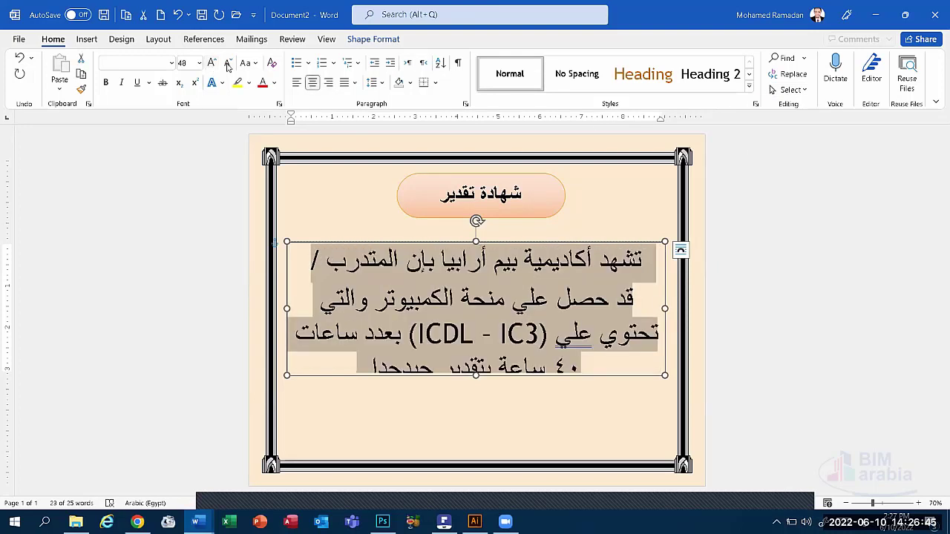
{"action": "left_click", "coordinate": [227, 63]}
{"action": "left_click", "coordinate": [396, 253]}
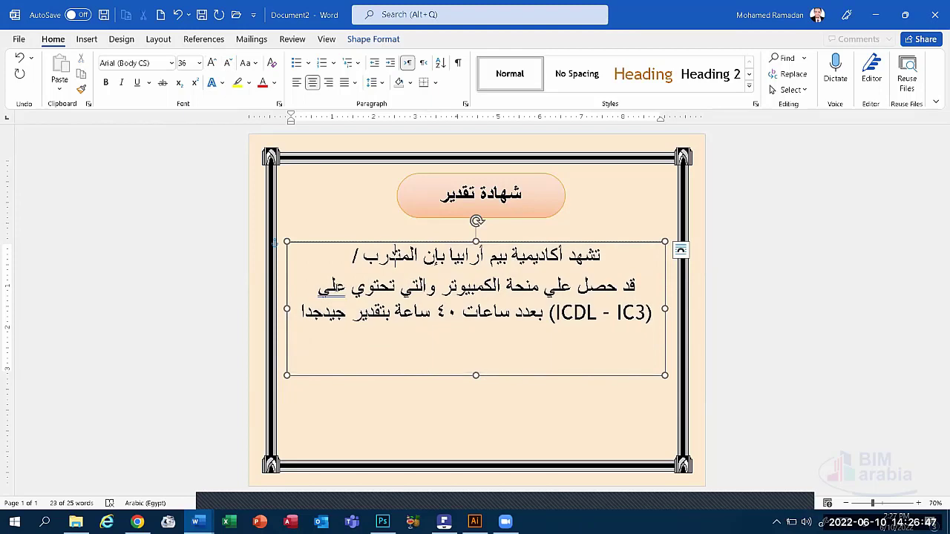
Step: Correct the misspelled 'علي' to the suggested spelling 'على'
{"action": "double_click", "coordinate": [327, 291]}
{"action": "right_click", "coordinate": [327, 291]}
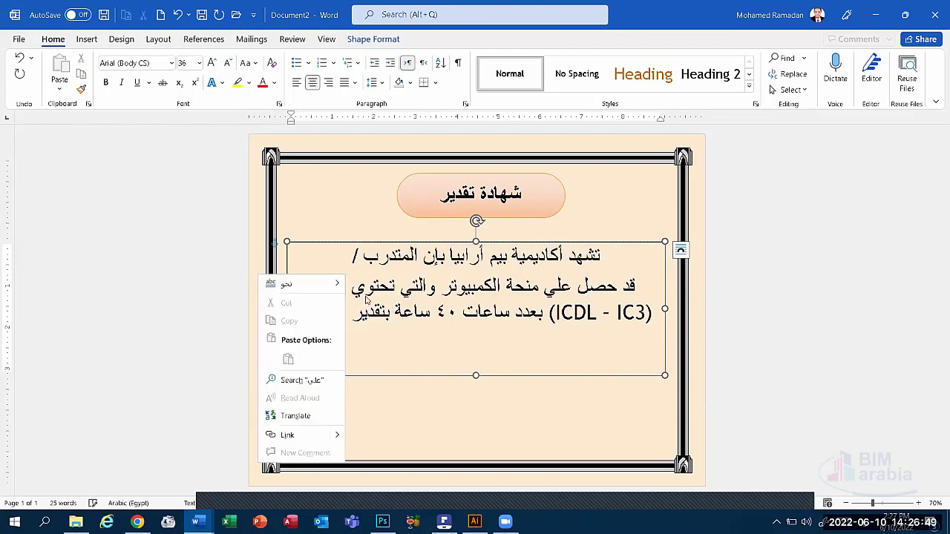
{"action": "mouse_move", "coordinate": [331, 288]}
{"action": "left_click", "coordinate": [406, 299]}
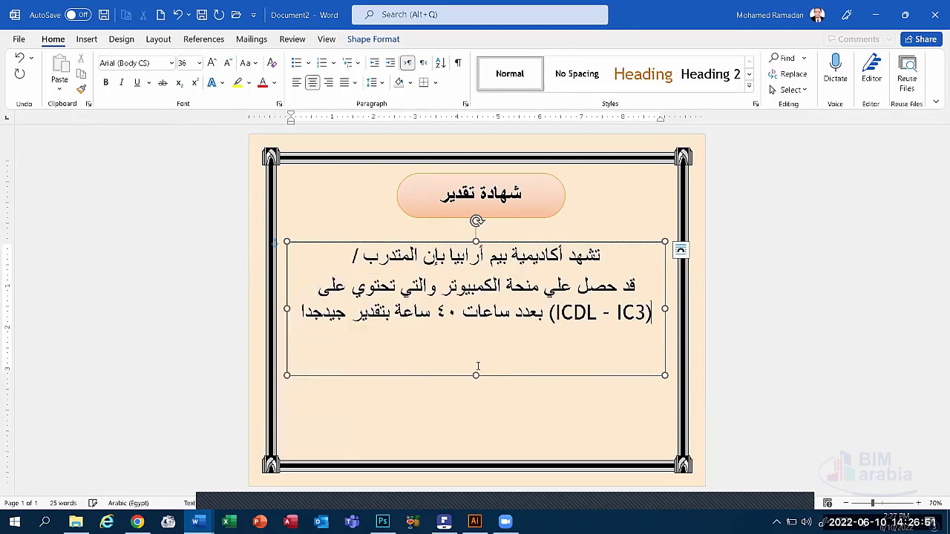
{"action": "left_click", "coordinate": [366, 39]}
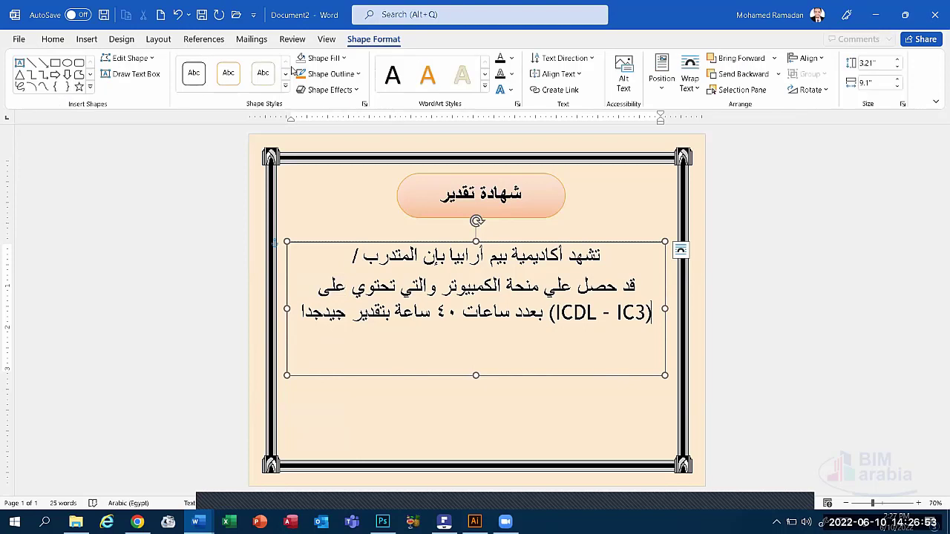
Step: Give the Arabic text box No Fill and No Outline, and nudge it slightly up
{"action": "left_click", "coordinate": [330, 58]}
{"action": "left_click", "coordinate": [343, 194]}
{"action": "left_click", "coordinate": [352, 80]}
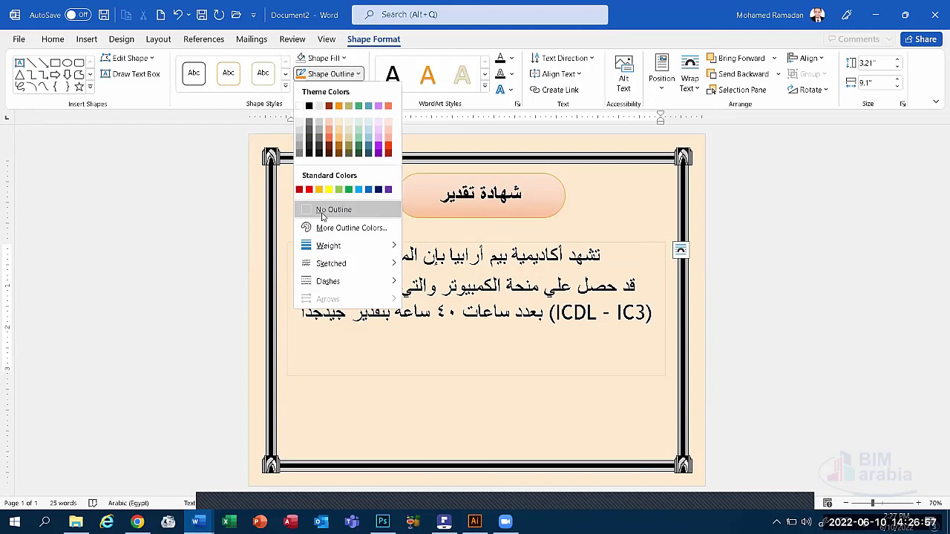
{"action": "left_click", "coordinate": [327, 212]}
{"action": "left_click_drag", "start_coordinate": [455, 243], "coordinate": [458, 242]}
{"action": "left_click", "coordinate": [465, 401]}
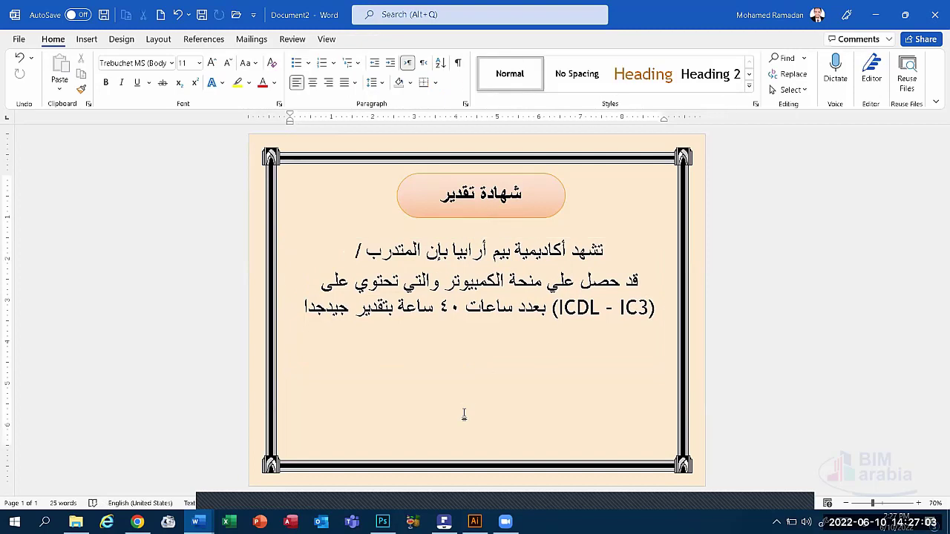
{"action": "left_click", "coordinate": [478, 306]}
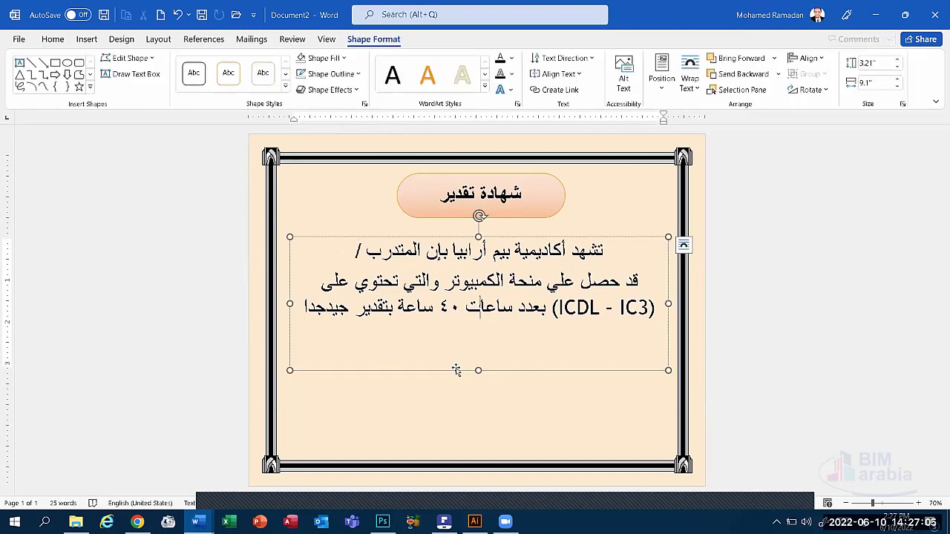
Step: Drag the text box's bottom edge up to about 2.11" so it just fits the three lines
{"action": "left_click_drag", "start_coordinate": [478, 371], "coordinate": [478, 324]}
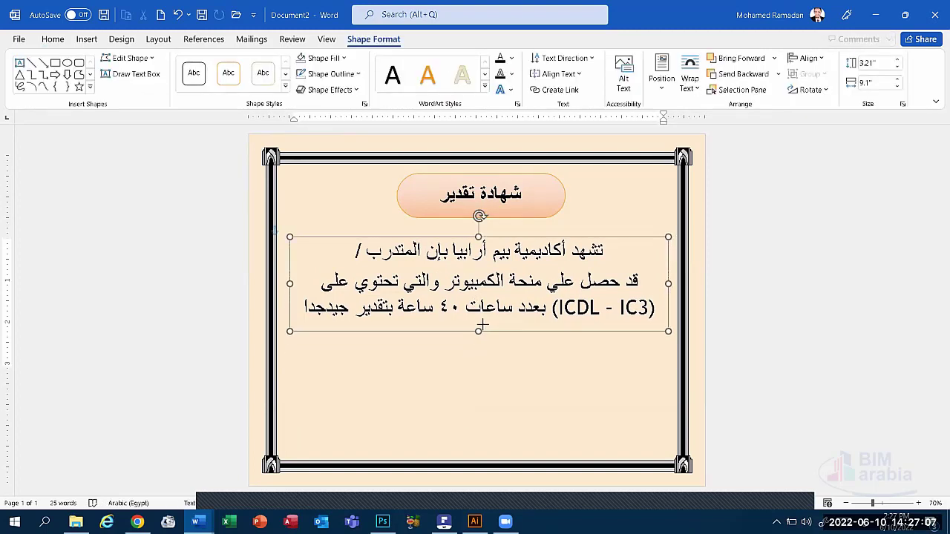
{"action": "left_click", "coordinate": [450, 356]}
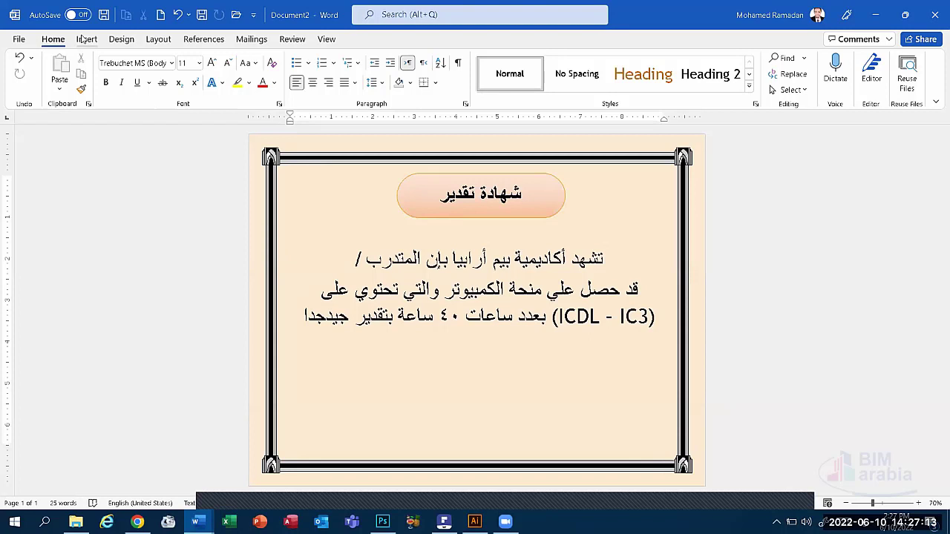
{"action": "left_click", "coordinate": [367, 407]}
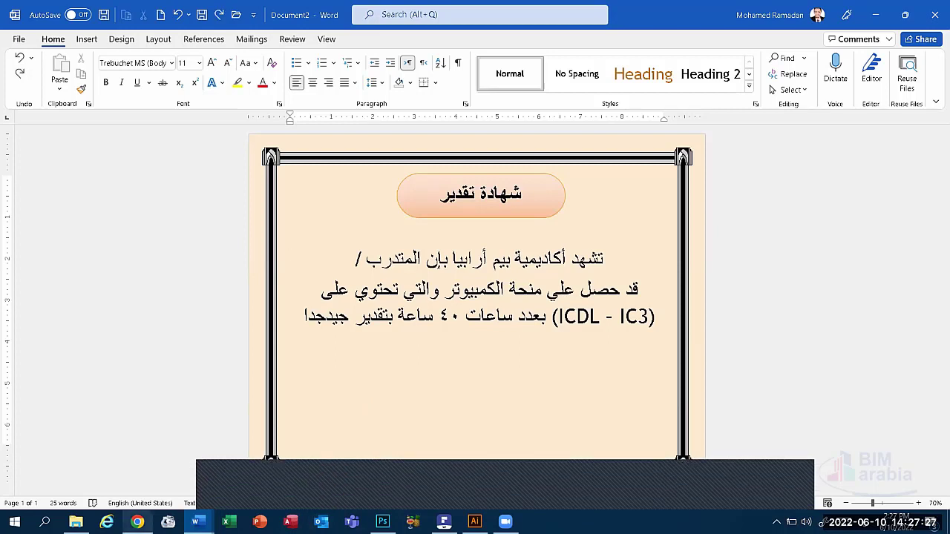
{"action": "left_click", "coordinate": [137, 522]}
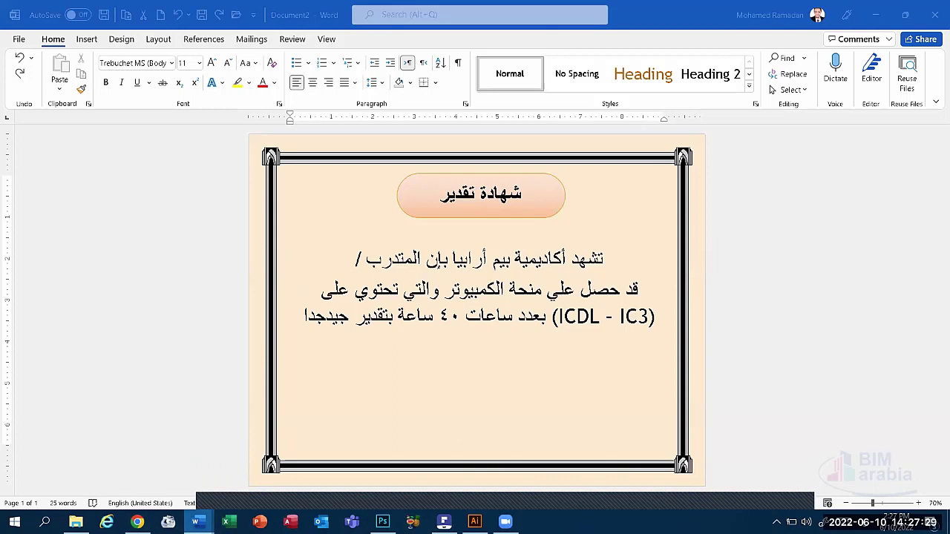
{"action": "mouse_move", "coordinate": [196, 522]}
{"action": "left_click", "coordinate": [363, 477]}
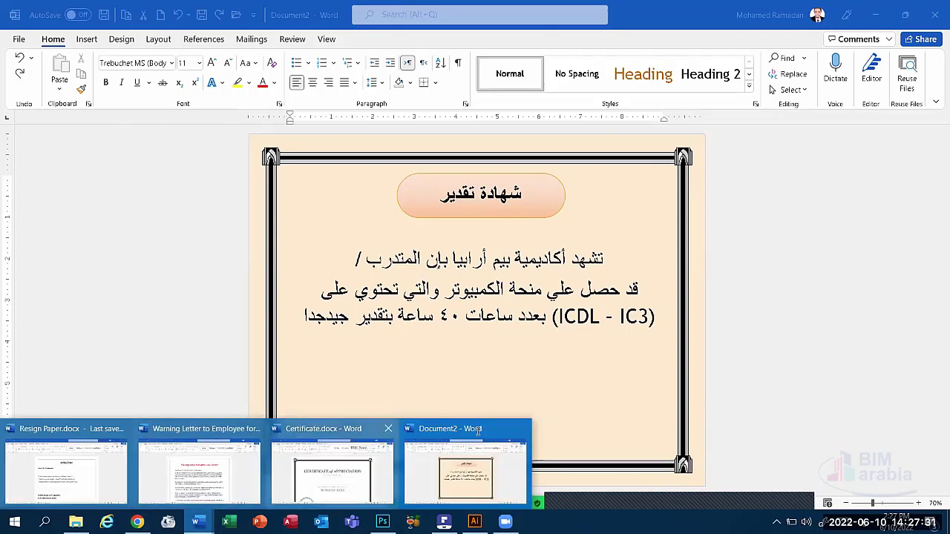
{"action": "scroll", "coordinate": [468, 425], "scroll_direction": "down", "scroll_amount": 4}
{"action": "scroll", "coordinate": [393, 424], "scroll_direction": "down", "scroll_amount": 1}
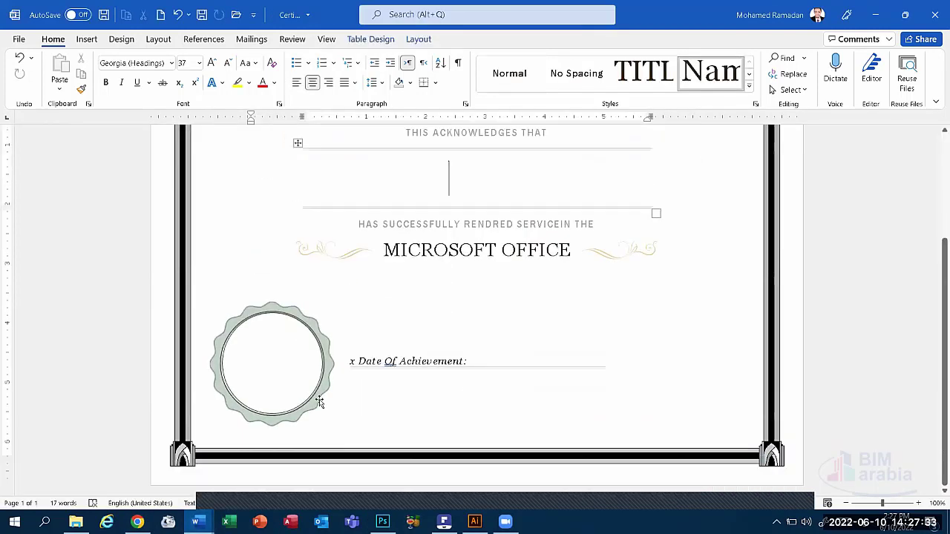
{"action": "scroll", "coordinate": [408, 362], "scroll_direction": "up", "scroll_amount": 2}
{"action": "scroll", "coordinate": [409, 362], "scroll_direction": "up", "scroll_amount": 2}
{"action": "scroll", "coordinate": [410, 362], "scroll_direction": "up", "scroll_amount": 1}
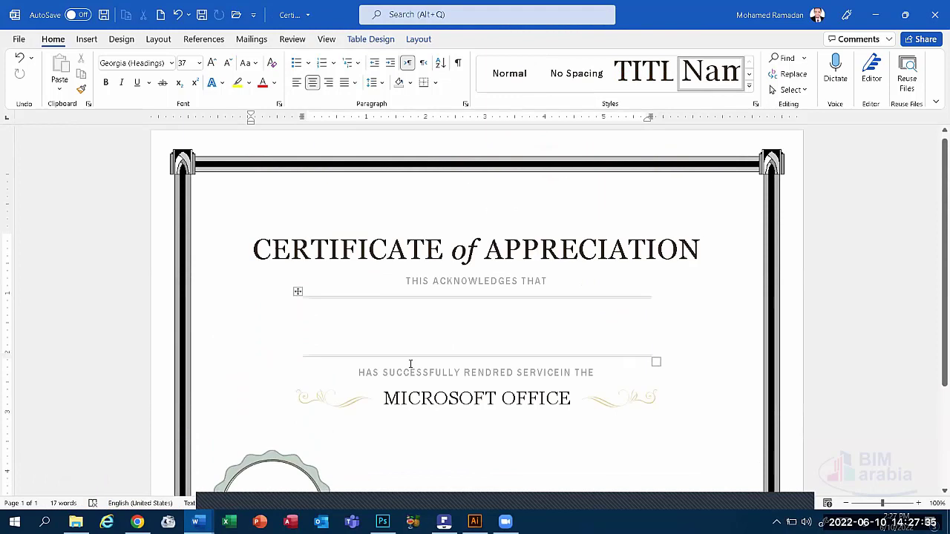
{"action": "scroll", "coordinate": [410, 364], "scroll_direction": "down", "scroll_amount": 1}
{"action": "scroll", "coordinate": [410, 364], "scroll_direction": "down", "scroll_amount": 2}
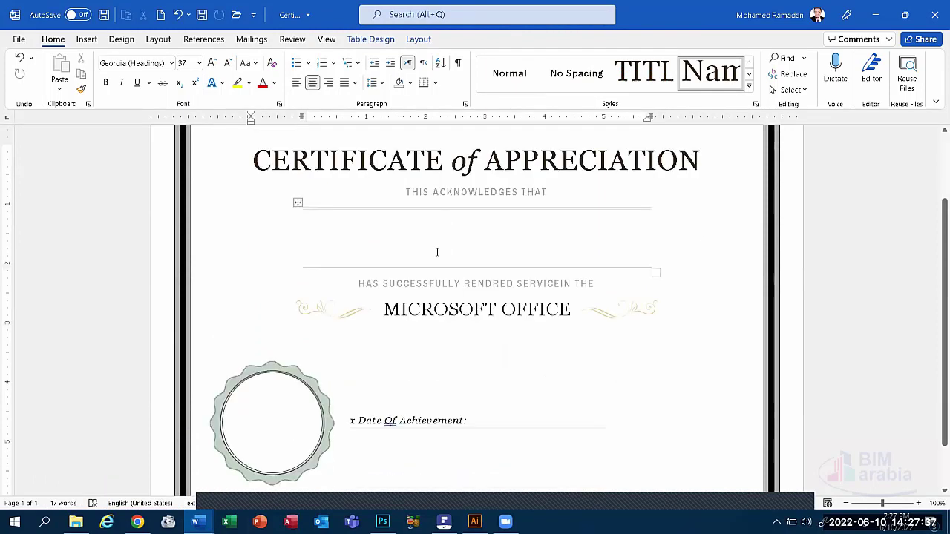
{"action": "left_click", "coordinate": [196, 521]}
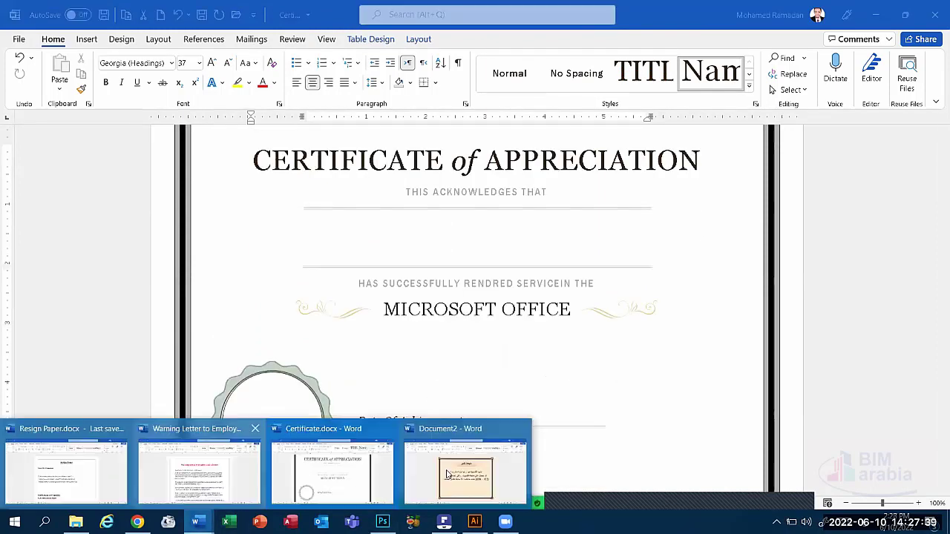
{"action": "left_click", "coordinate": [446, 475]}
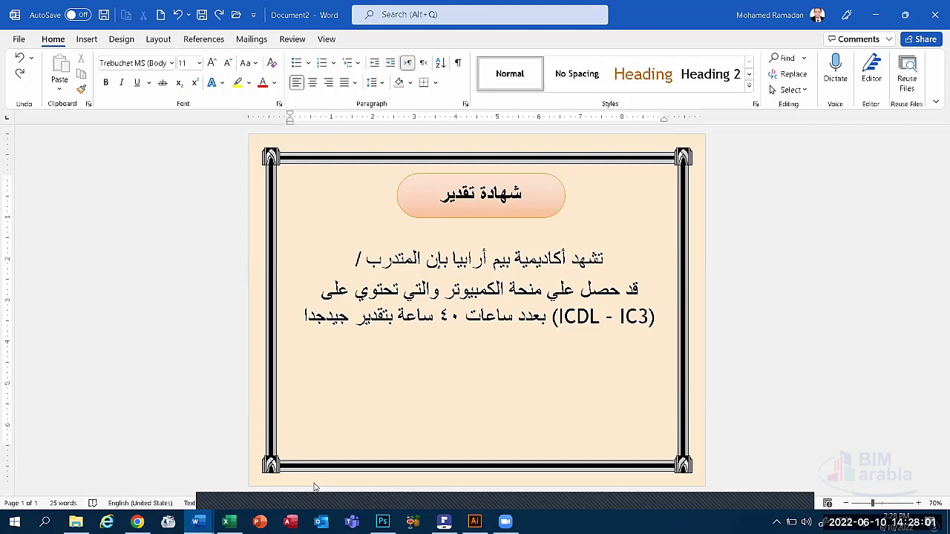
{"action": "left_click", "coordinate": [195, 522]}
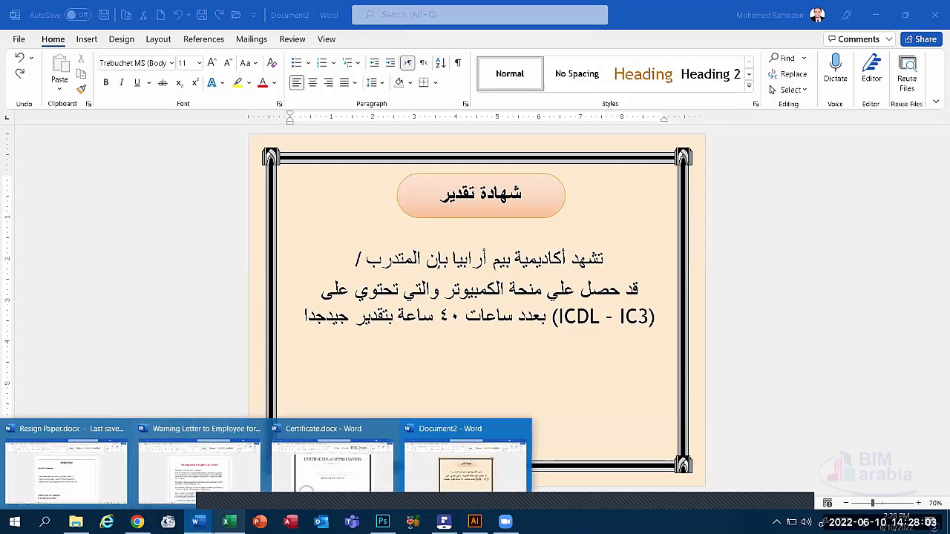
{"action": "left_click", "coordinate": [226, 521]}
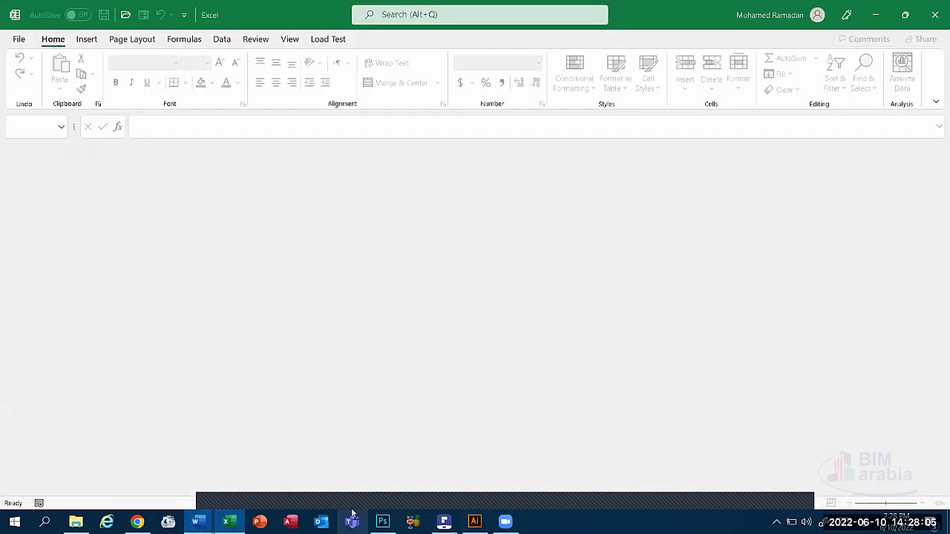
{"action": "left_click", "coordinate": [196, 521]}
{"action": "left_click", "coordinate": [137, 521]}
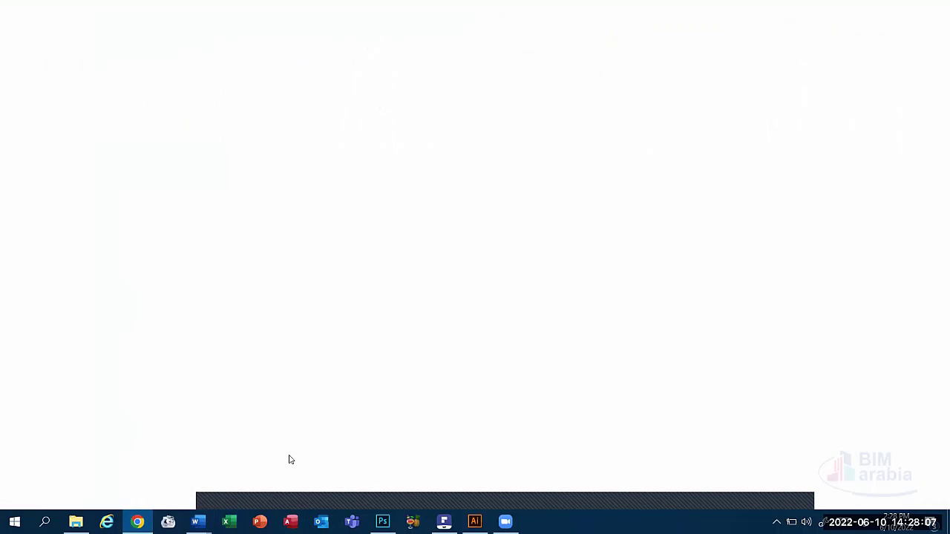
{"action": "scroll", "coordinate": [365, 373], "scroll_direction": "down", "scroll_amount": 1}
{"action": "scroll", "coordinate": [365, 373], "scroll_direction": "up", "scroll_amount": 1}
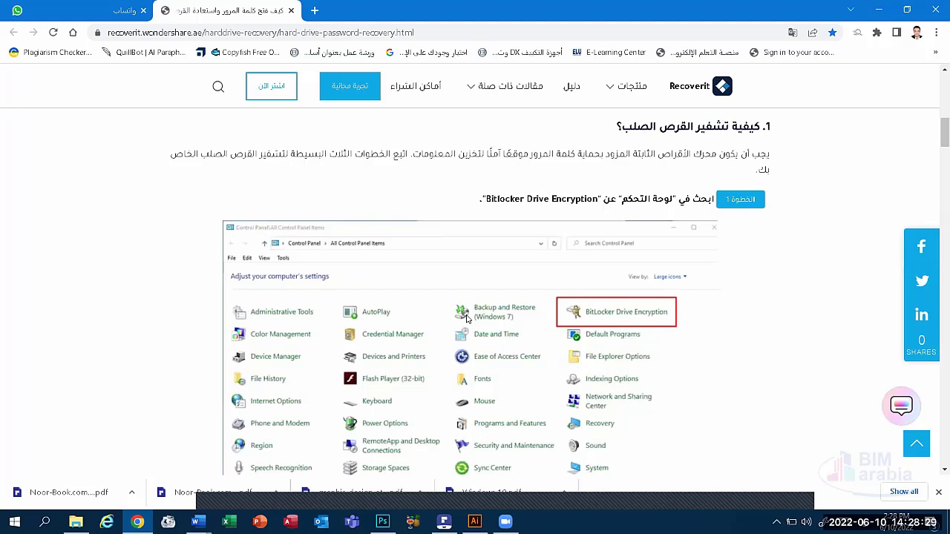
{"action": "scroll", "coordinate": [442, 301], "scroll_direction": "down", "scroll_amount": 1}
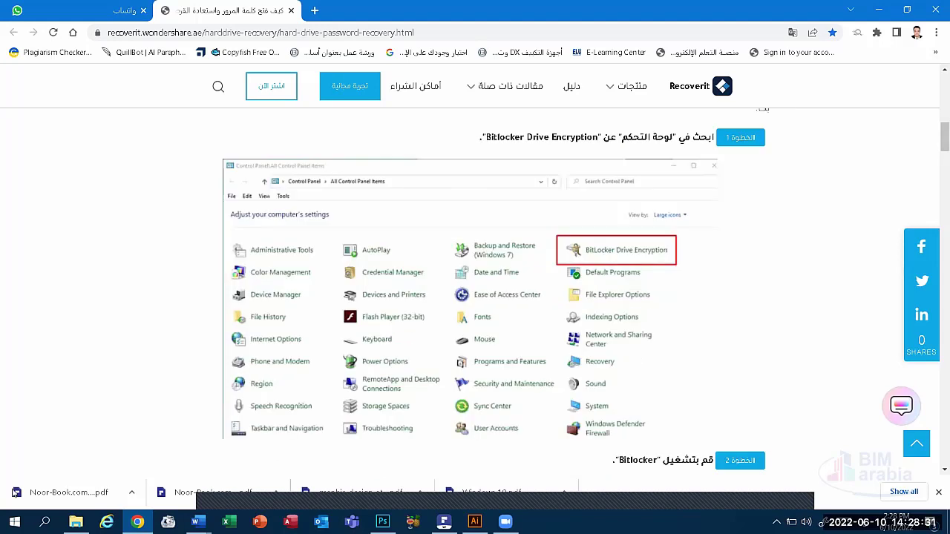
{"action": "left_click", "coordinate": [879, 10]}
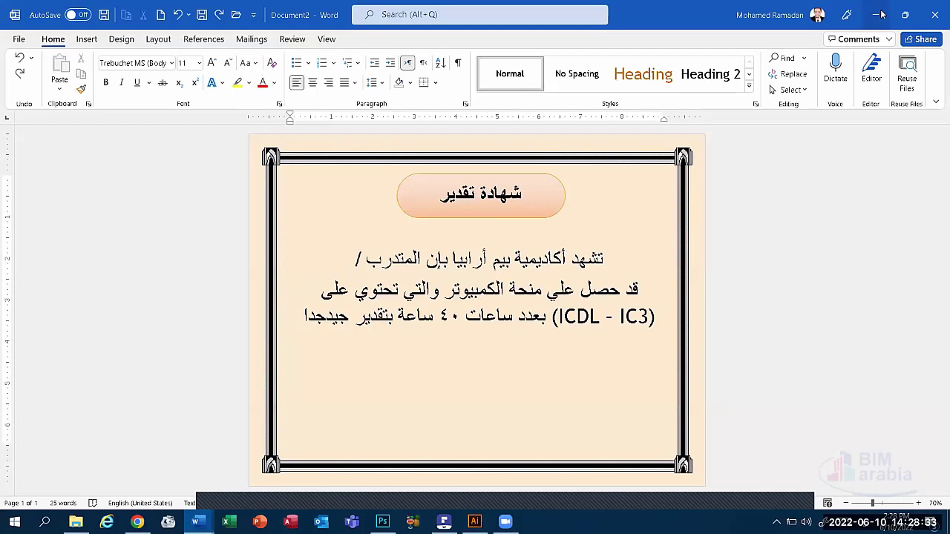
Step: Minimize all four open Word documents to reveal the desktop
{"action": "left_click", "coordinate": [881, 14]}
{"action": "left_click", "coordinate": [880, 15]}
{"action": "left_click", "coordinate": [880, 16]}
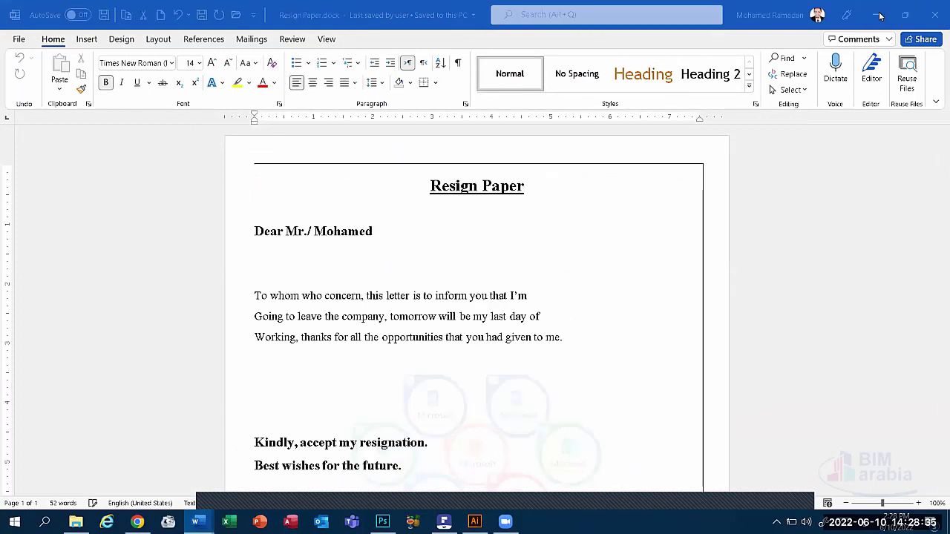
{"action": "left_click", "coordinate": [880, 16]}
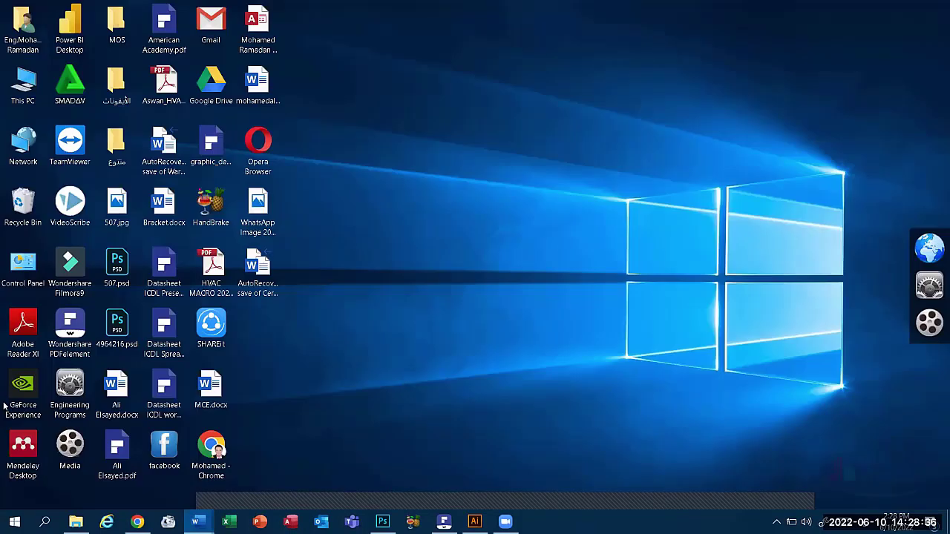
Step: Open Control Panel in Large icons view and go to BitLocker Drive Encryption
{"action": "double_click", "coordinate": [22, 282]}
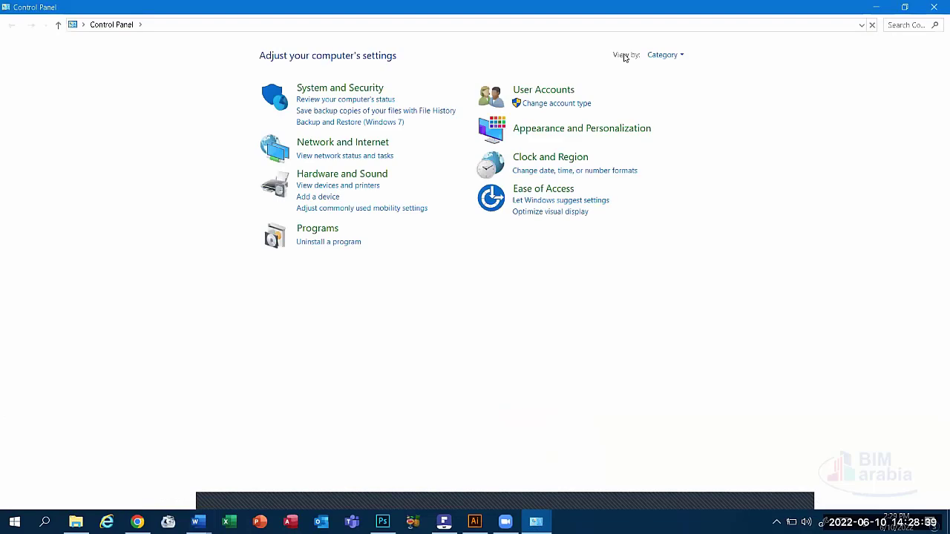
{"action": "left_click", "coordinate": [664, 55]}
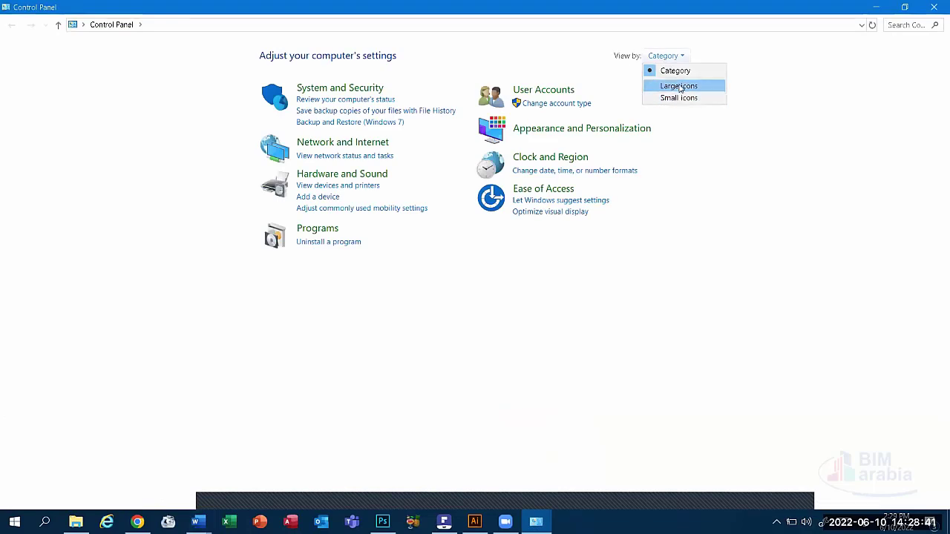
{"action": "left_click", "coordinate": [679, 86]}
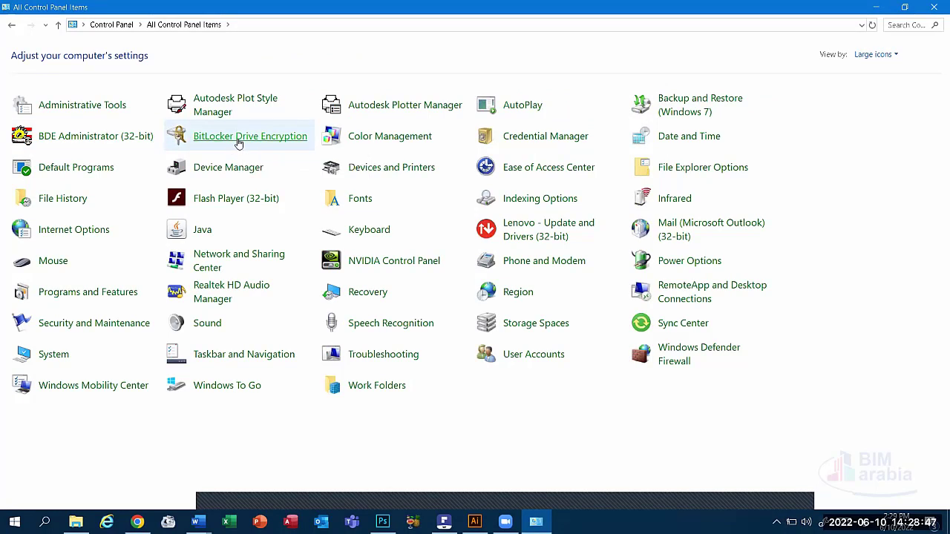
{"action": "left_click", "coordinate": [238, 143]}
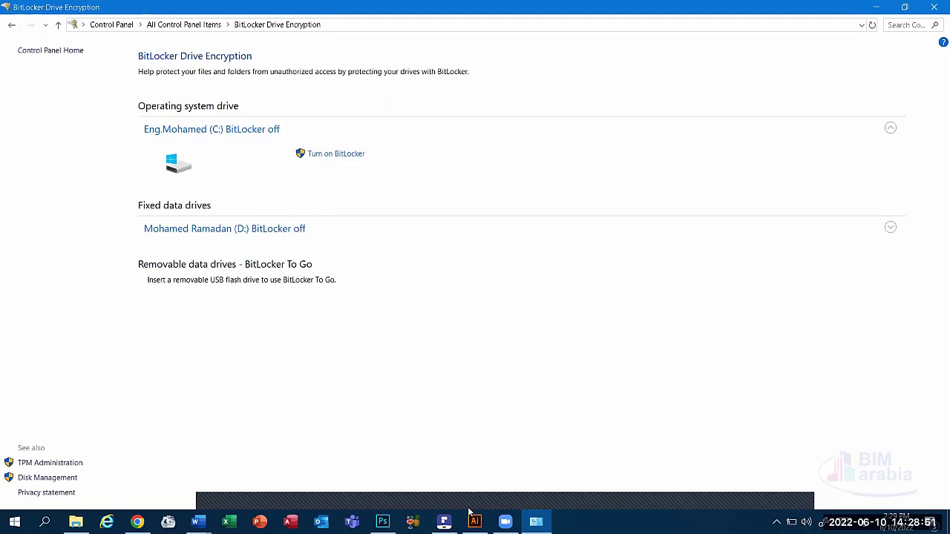
{"action": "left_click", "coordinate": [137, 521]}
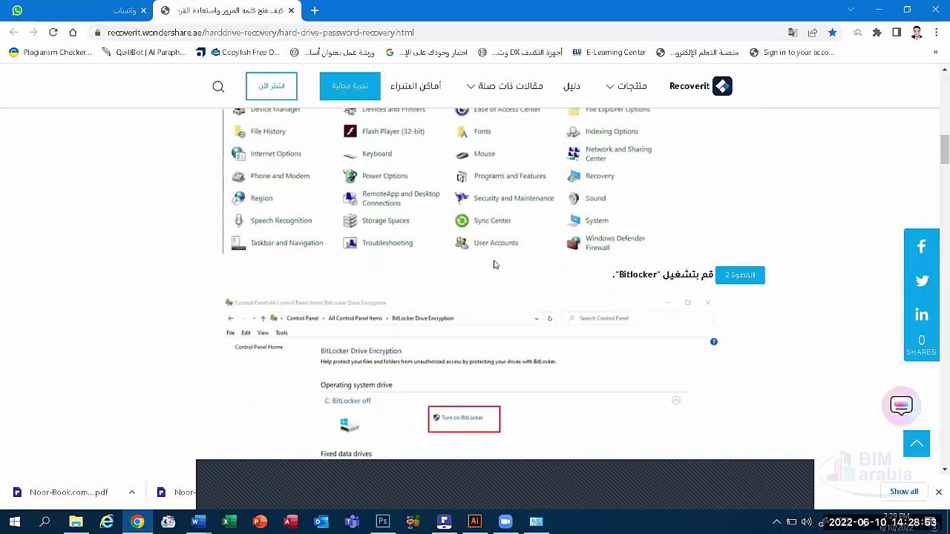
{"action": "scroll", "coordinate": [458, 223], "scroll_direction": "down", "scroll_amount": 3}
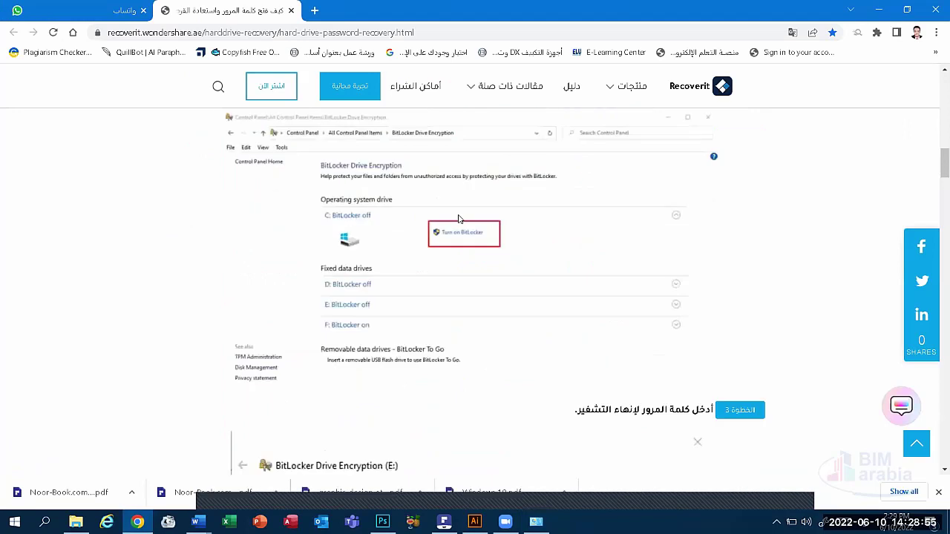
{"action": "scroll", "coordinate": [457, 218], "scroll_direction": "up", "scroll_amount": 1}
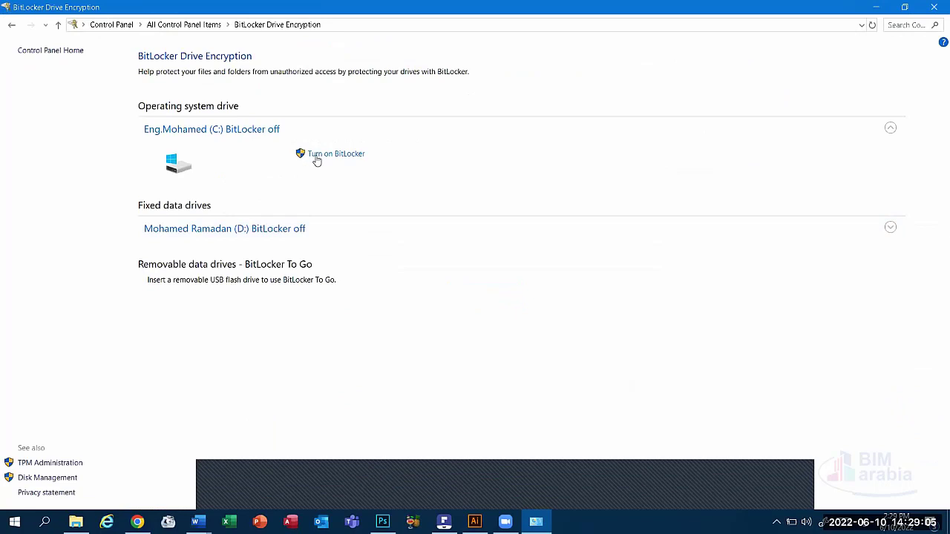
{"action": "left_click", "coordinate": [316, 155]}
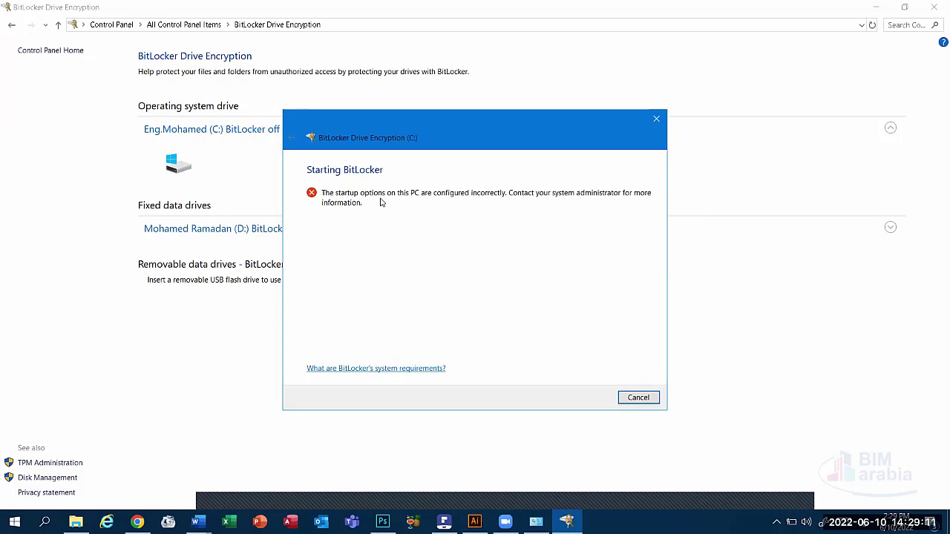
{"action": "left_click", "coordinate": [650, 397]}
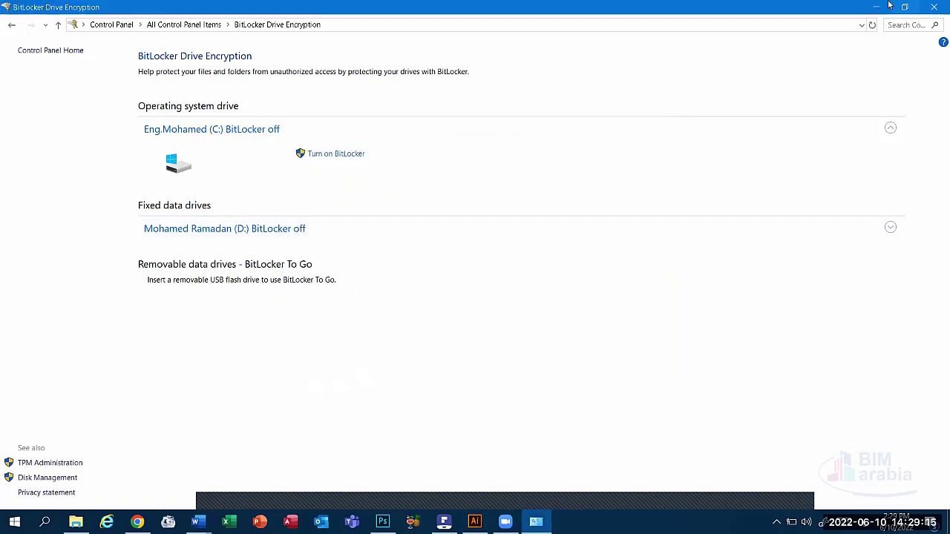
{"action": "left_click", "coordinate": [876, 8]}
Step: Open This PC from the desktop and select drive D:
{"action": "left_click", "coordinate": [877, 8]}
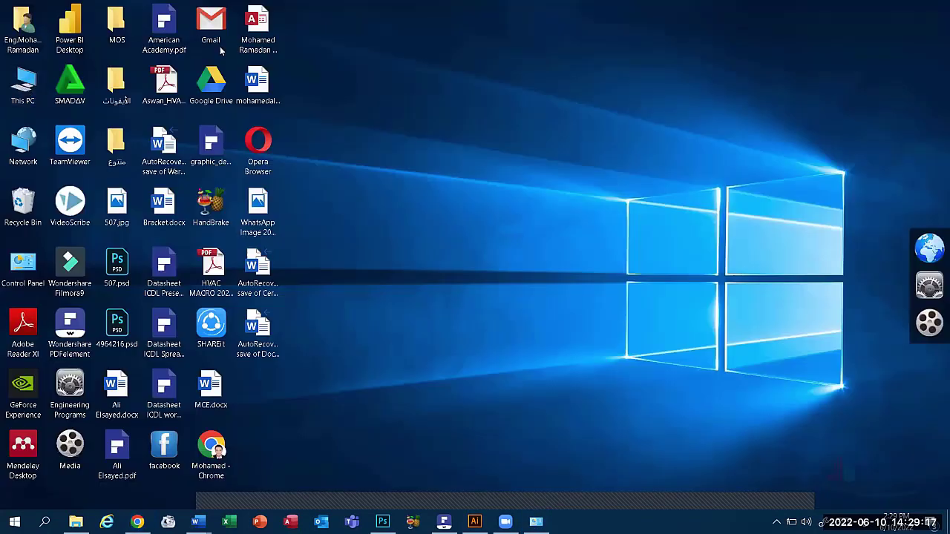
{"action": "double_click", "coordinate": [23, 85]}
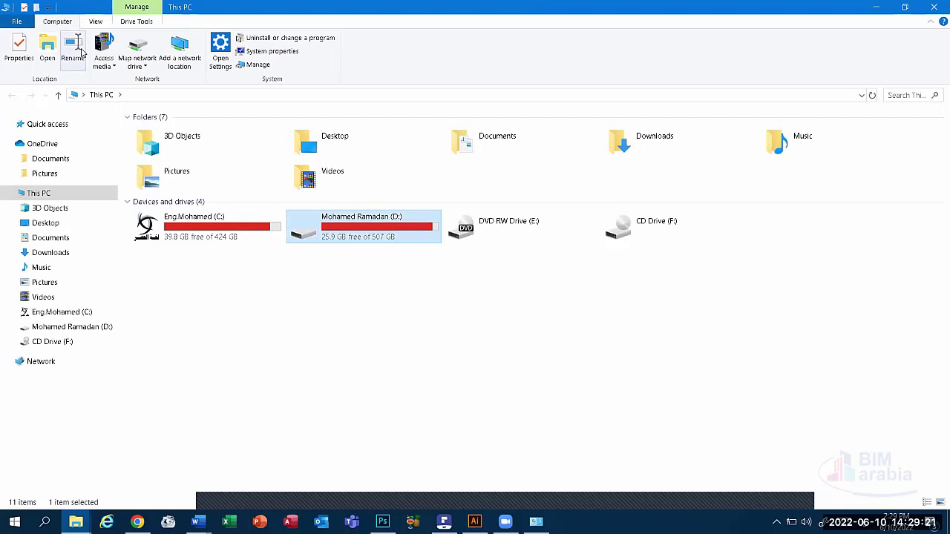
{"action": "left_click", "coordinate": [146, 22]}
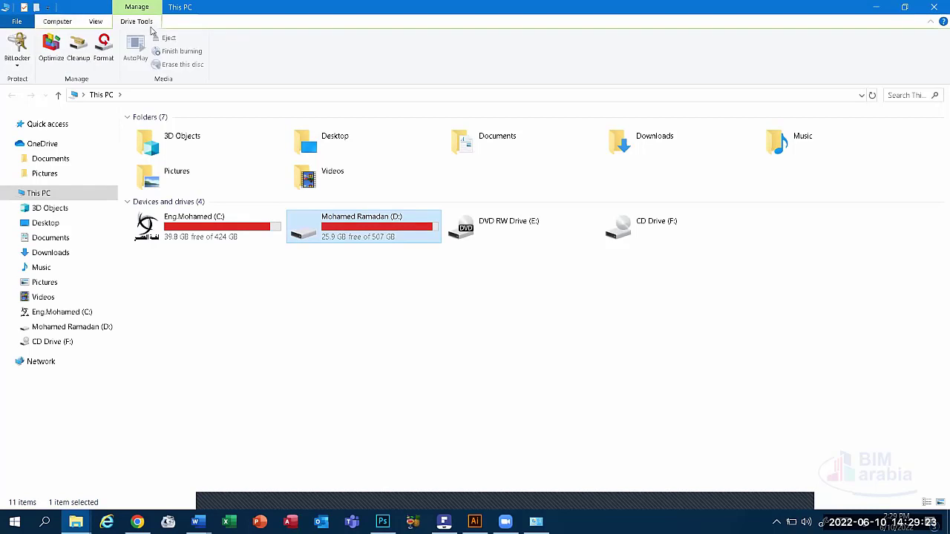
Step: Start Turn on BitLocker for D: with Use a password, then cancel the wizard
{"action": "left_click", "coordinate": [18, 61]}
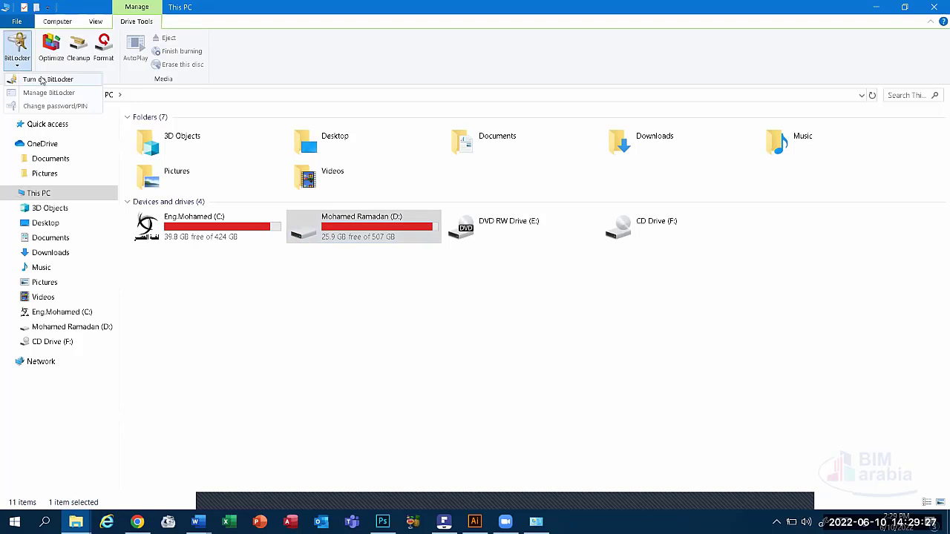
{"action": "left_click", "coordinate": [45, 80]}
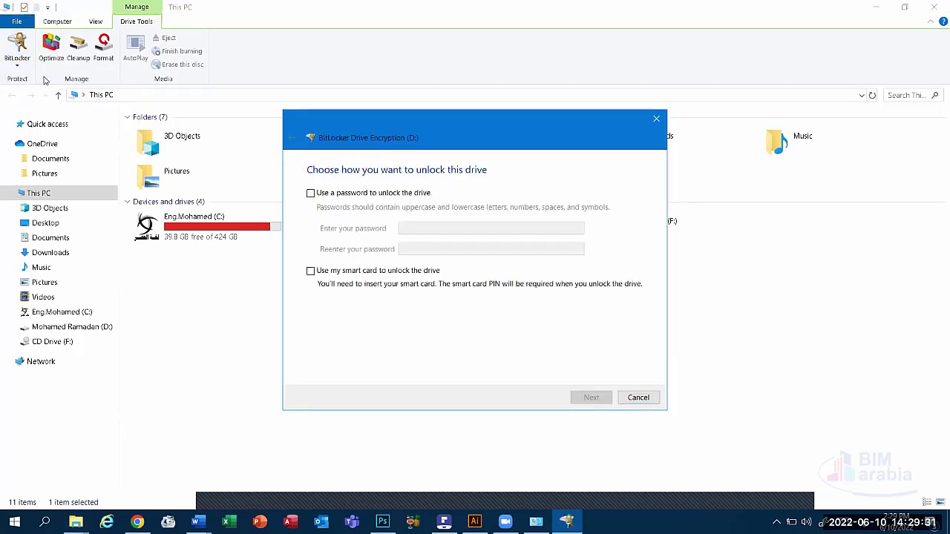
{"action": "left_click", "coordinate": [324, 195]}
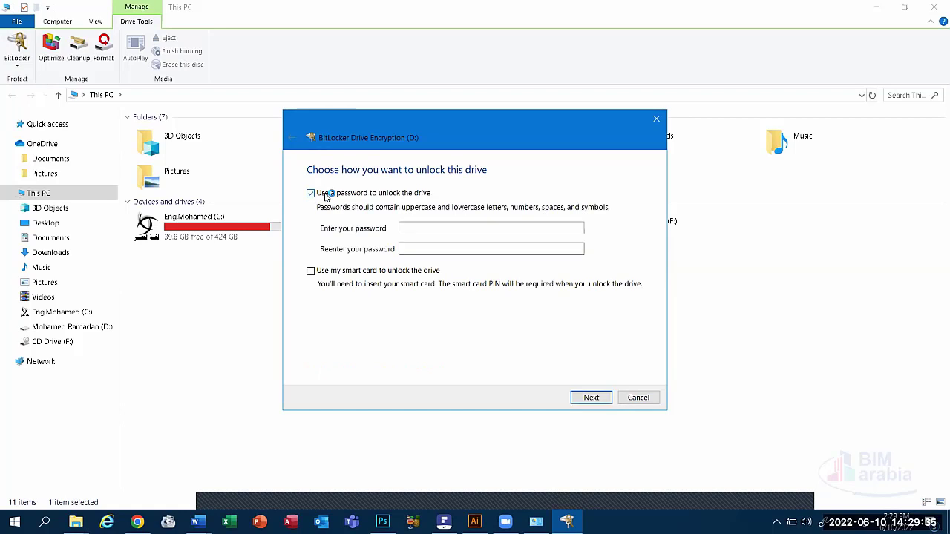
{"action": "left_click", "coordinate": [434, 247]}
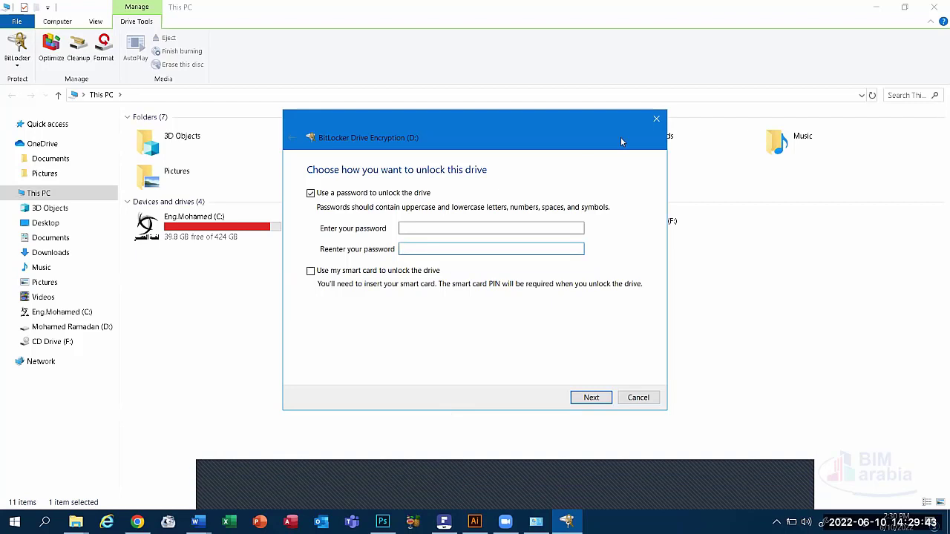
{"action": "left_click", "coordinate": [650, 121]}
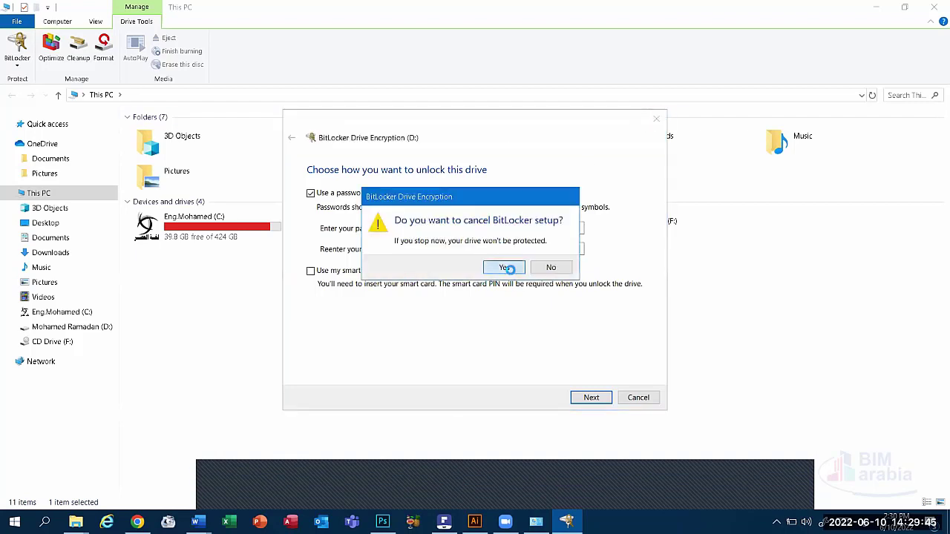
{"action": "left_click", "coordinate": [507, 268]}
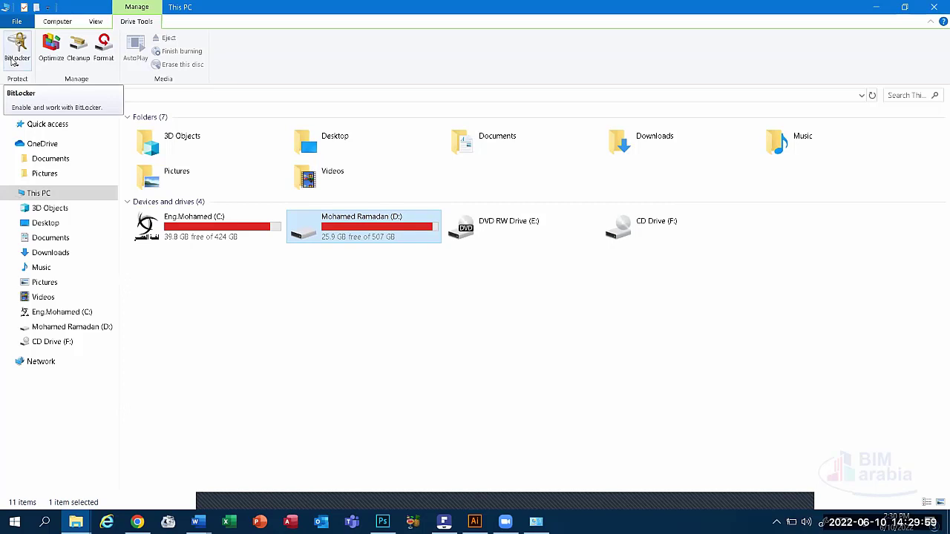
{"action": "left_click", "coordinate": [16, 67]}
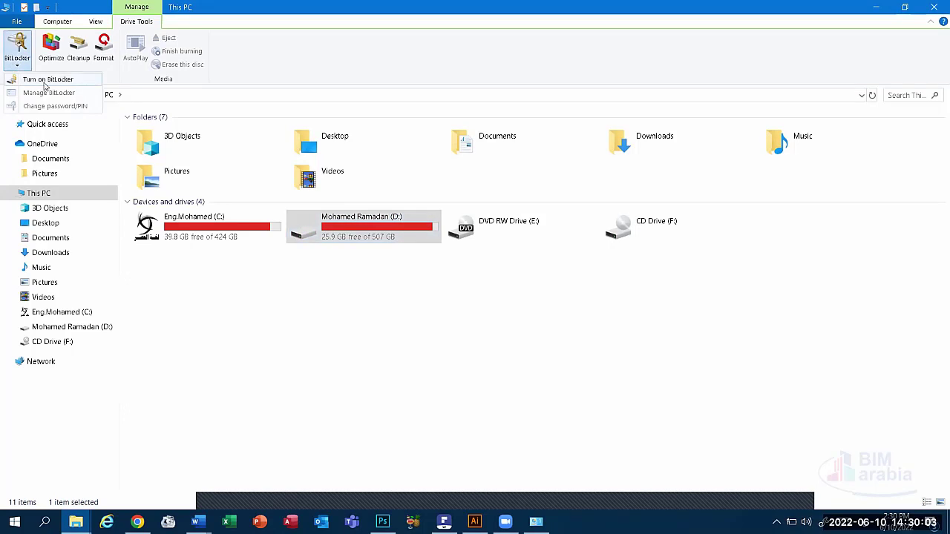
{"action": "left_click", "coordinate": [44, 84]}
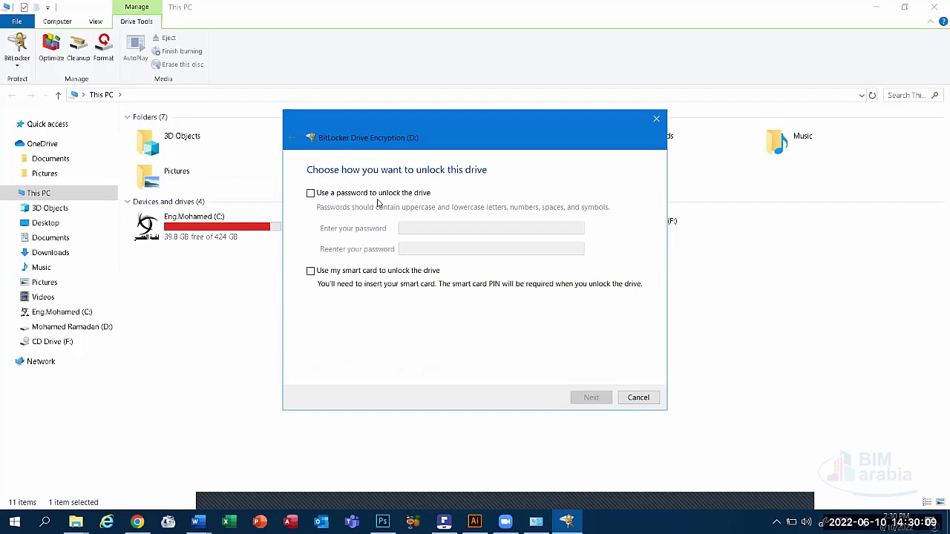
{"action": "left_click", "coordinate": [324, 193]}
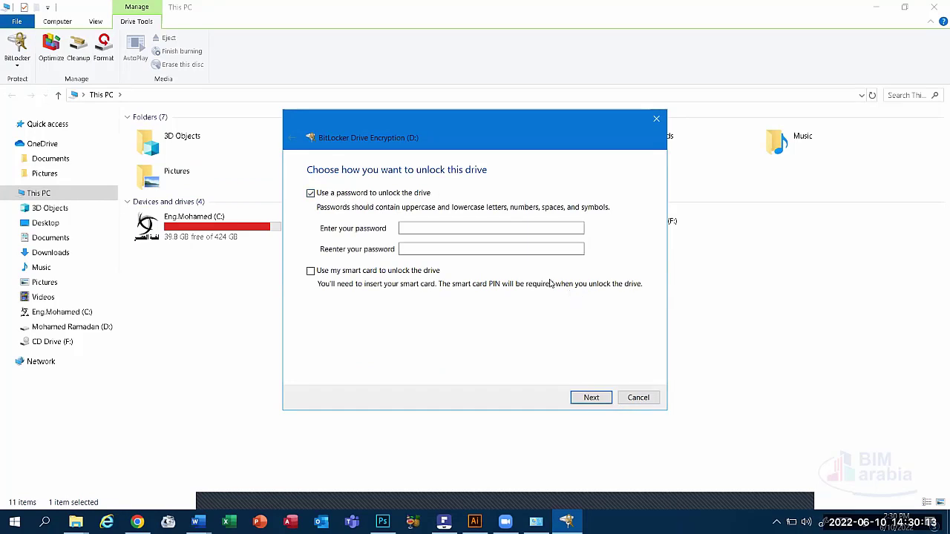
{"action": "left_click", "coordinate": [419, 228]}
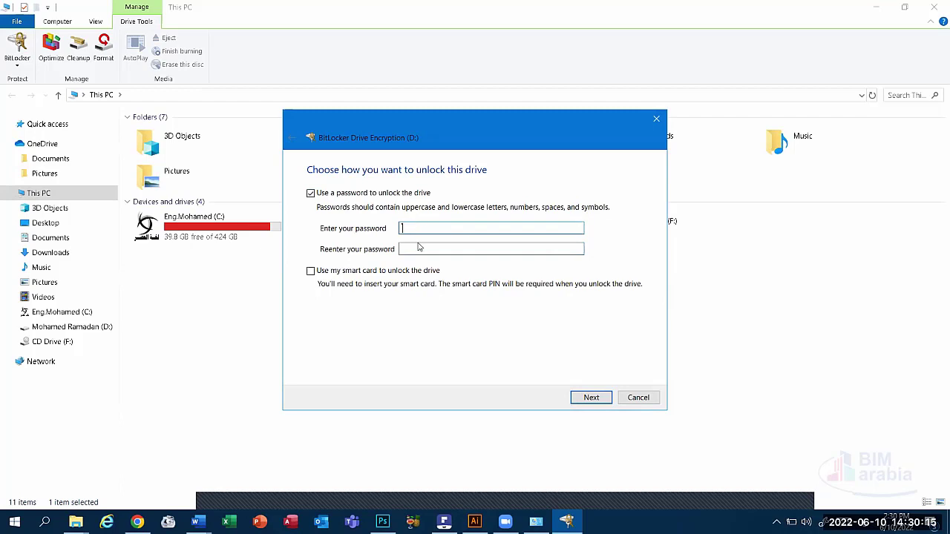
{"action": "left_click", "coordinate": [419, 248]}
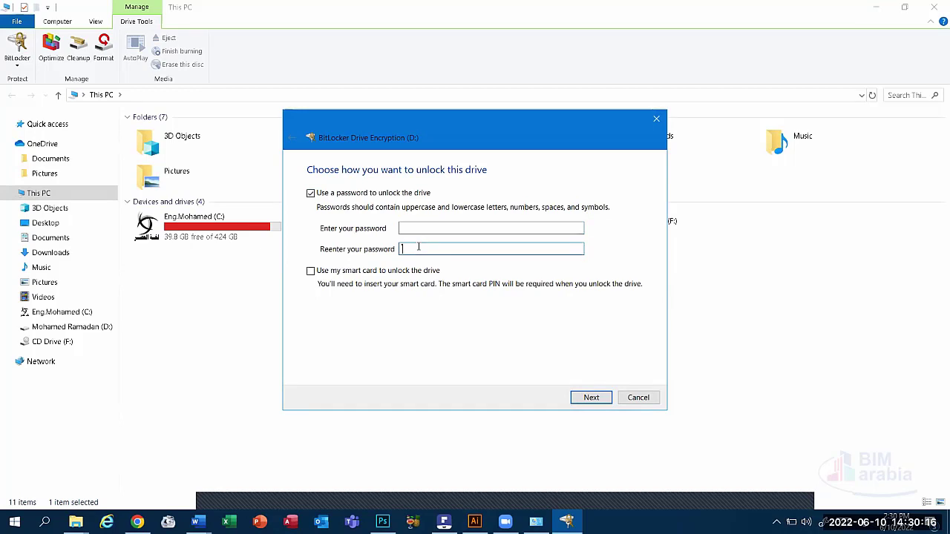
{"action": "left_click", "coordinate": [637, 398]}
{"action": "left_click", "coordinate": [505, 267]}
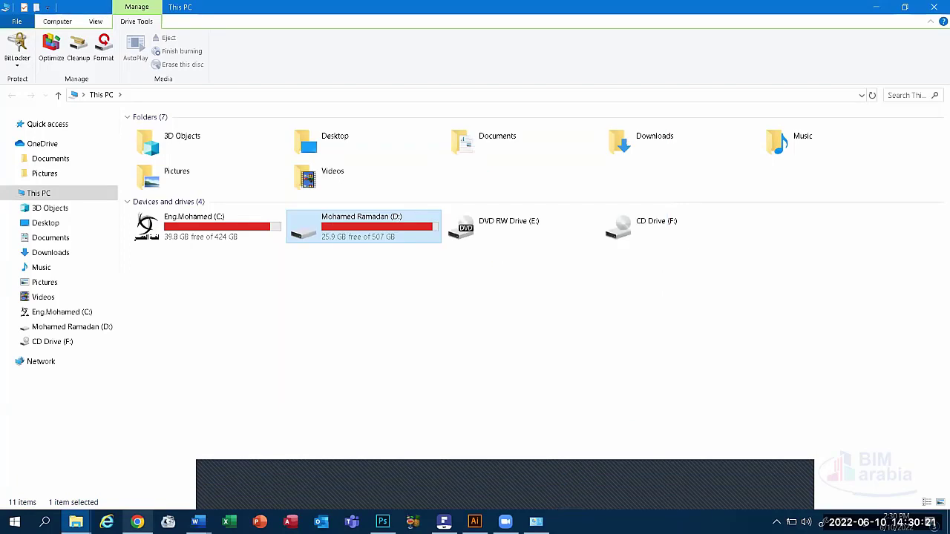
Step: Scroll the Recoverit article down to Step 1, the Win + R Run dialog screenshot
{"action": "scroll", "coordinate": [422, 237], "scroll_direction": "down", "scroll_amount": 2}
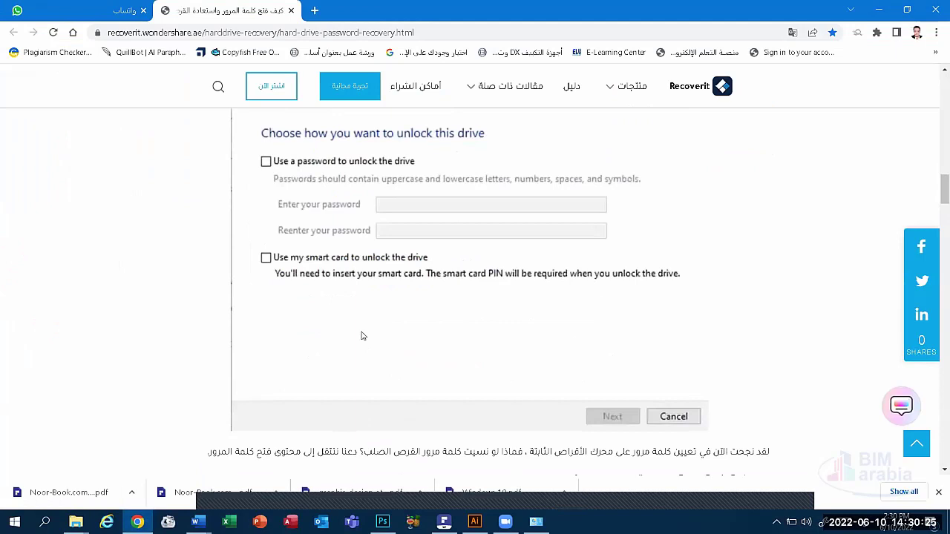
{"action": "scroll", "coordinate": [364, 334], "scroll_direction": "down", "scroll_amount": 4}
{"action": "scroll", "coordinate": [371, 332], "scroll_direction": "down", "scroll_amount": 2}
{"action": "scroll", "coordinate": [372, 326], "scroll_direction": "down", "scroll_amount": 2}
{"action": "scroll", "coordinate": [372, 323], "scroll_direction": "down", "scroll_amount": 1}
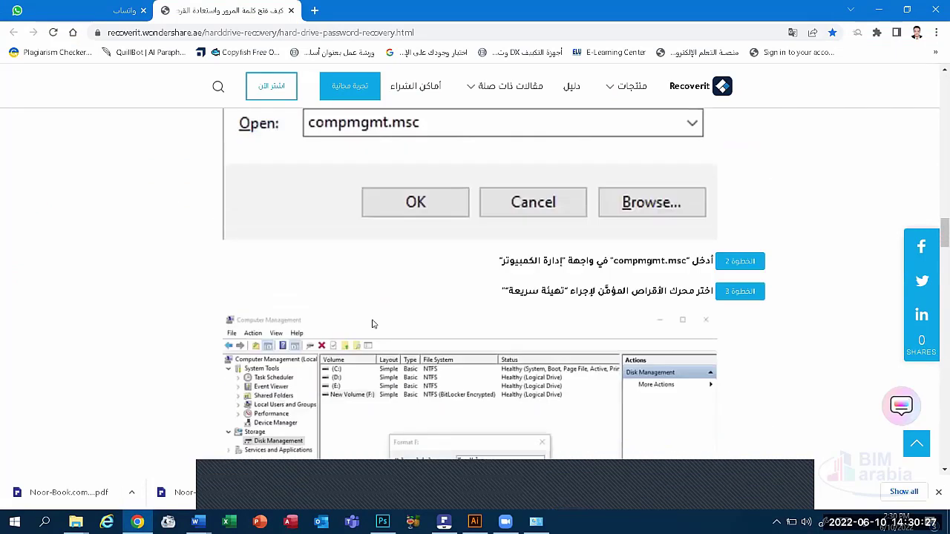
{"action": "scroll", "coordinate": [492, 311], "scroll_direction": "up", "scroll_amount": 3}
{"action": "scroll", "coordinate": [491, 313], "scroll_direction": "up", "scroll_amount": 2}
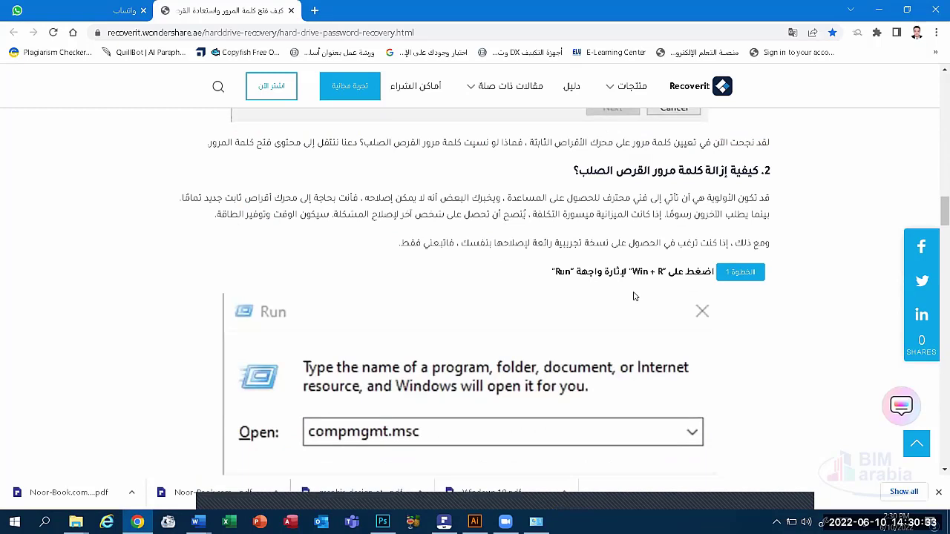
{"action": "scroll", "coordinate": [635, 296], "scroll_direction": "down", "scroll_amount": 1}
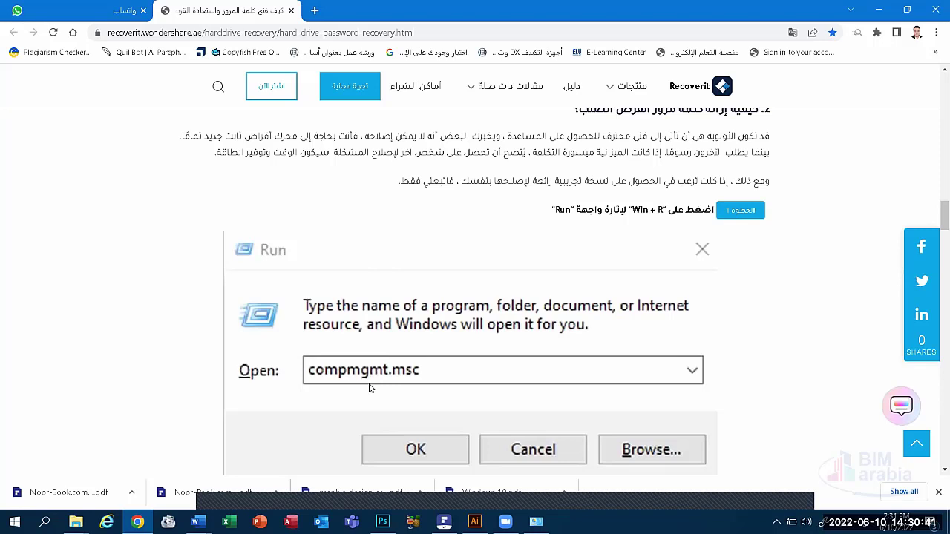
Step: Run compmgmt.msc from the Windows Run box to launch Computer Management
{"action": "key", "text": "super+r"}
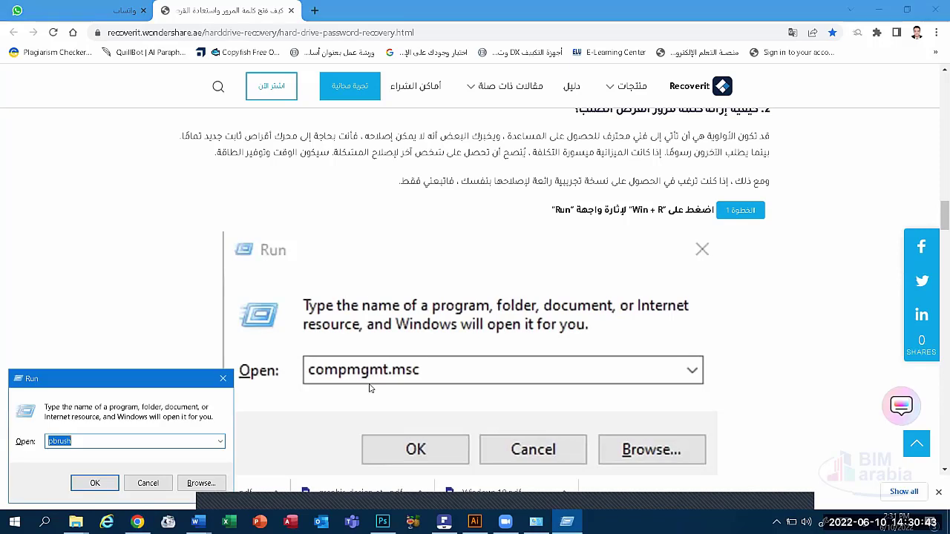
{"action": "key", "text": "BackSpace"}
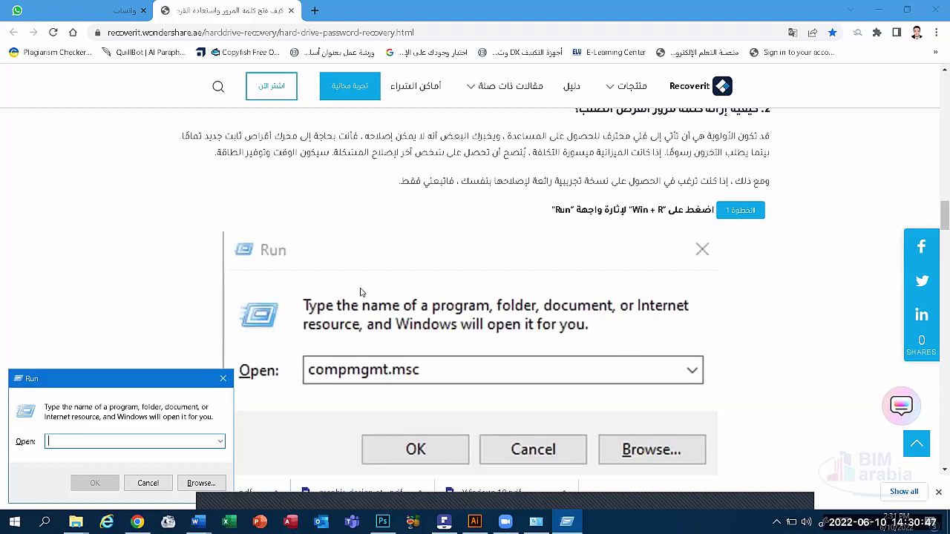
{"action": "type", "text": "com"}
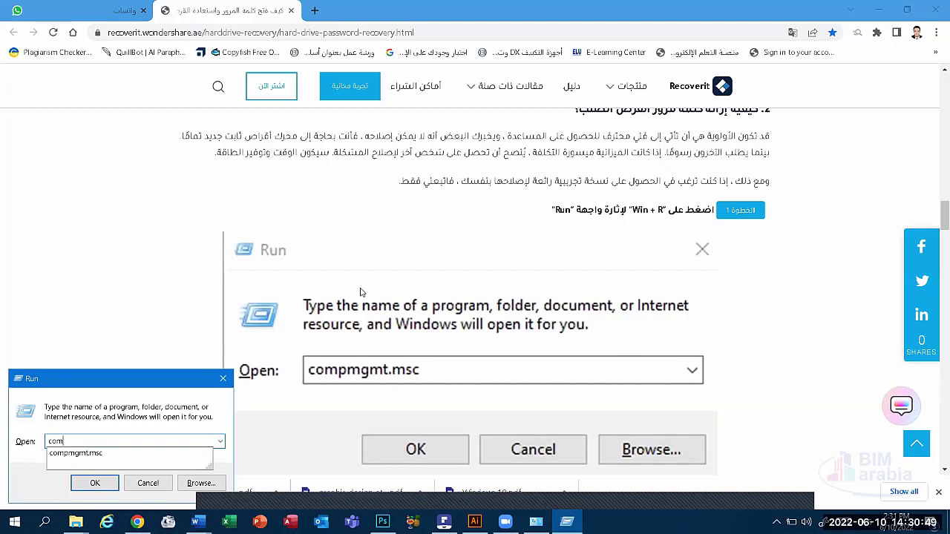
{"action": "left_click", "coordinate": [116, 455]}
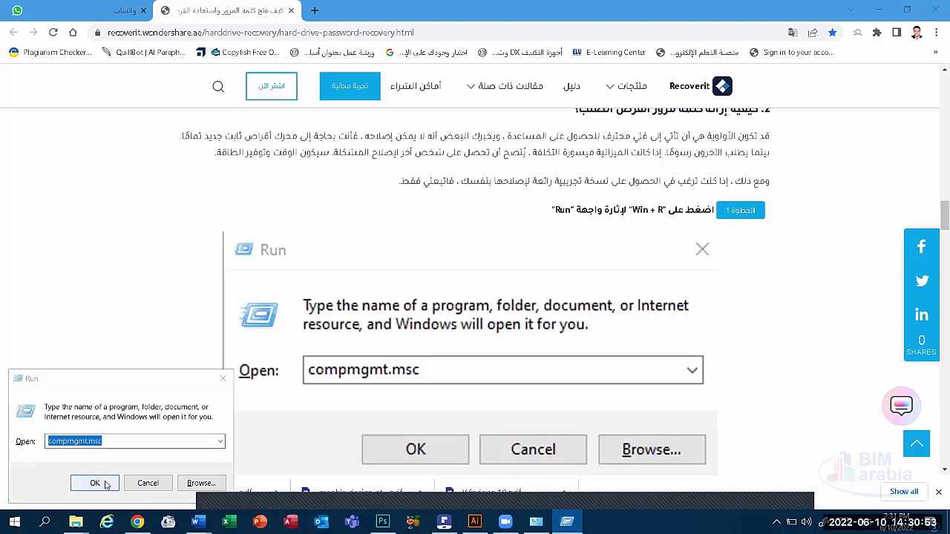
{"action": "left_click", "coordinate": [95, 483]}
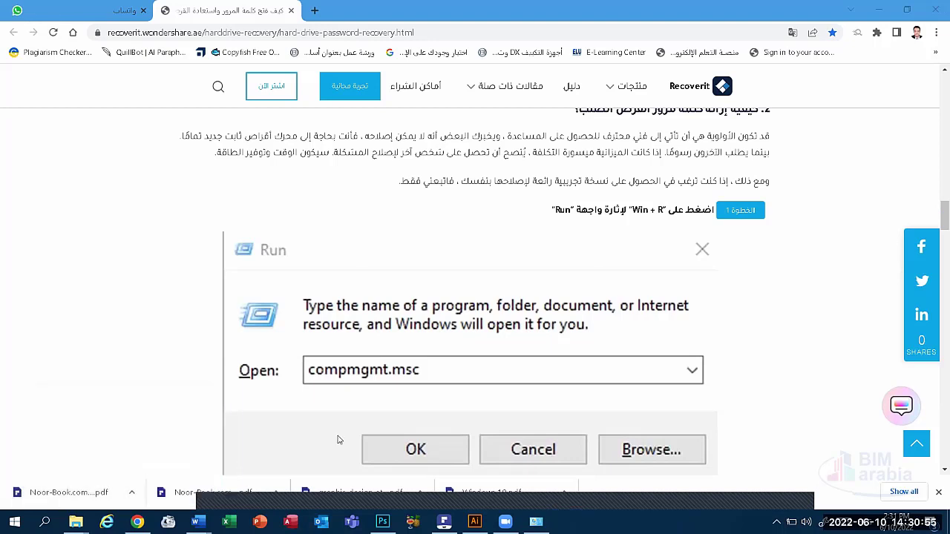
{"action": "scroll", "coordinate": [349, 385], "scroll_direction": "down", "scroll_amount": 4}
{"action": "scroll", "coordinate": [401, 366], "scroll_direction": "down", "scroll_amount": 2}
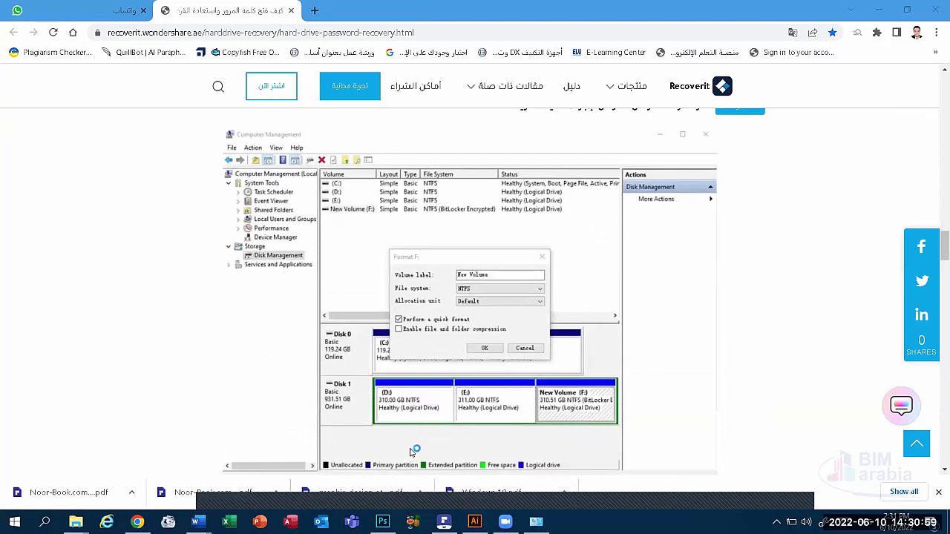
{"action": "scroll", "coordinate": [432, 387], "scroll_direction": "down", "scroll_amount": 3}
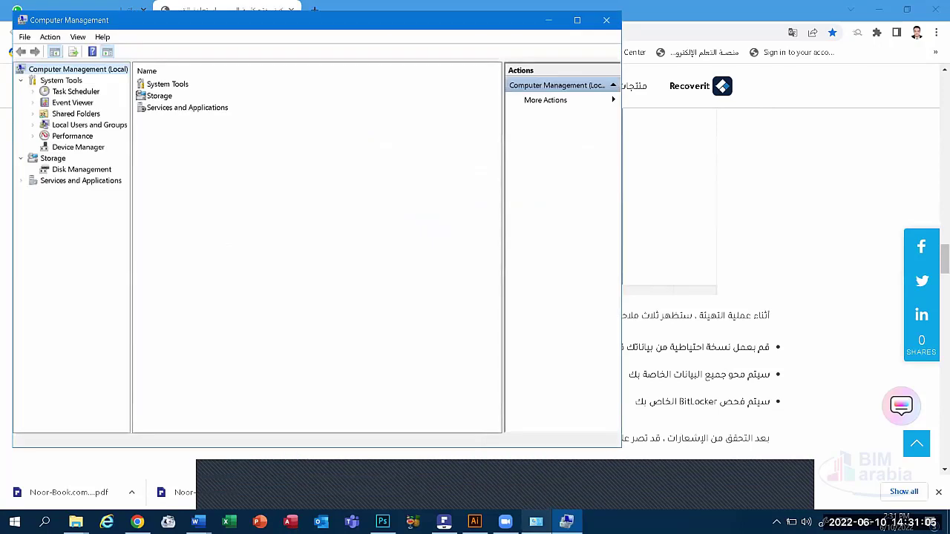
Step: Show Disk Management's C: and D: volumes, then bring the Chrome Recoverit article back in front
{"action": "mouse_move", "coordinate": [505, 522]}
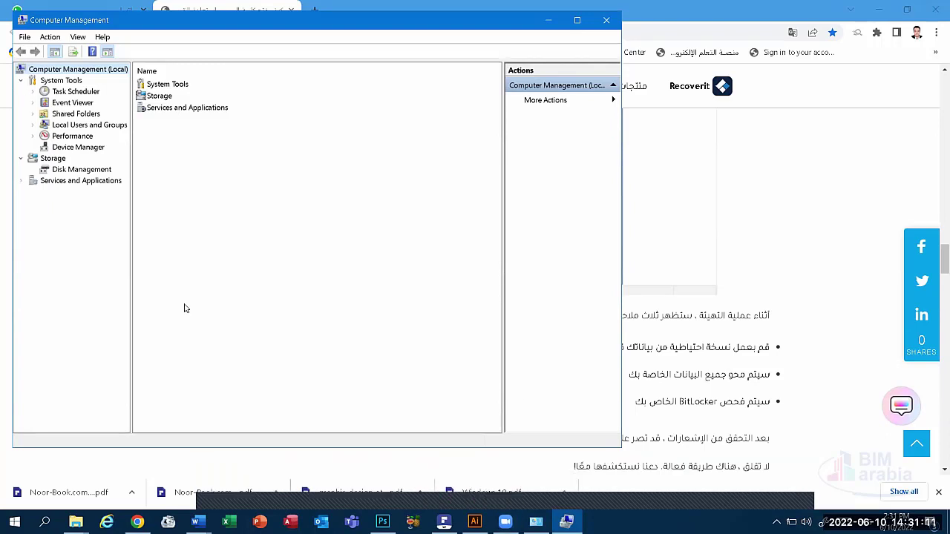
{"action": "left_click", "coordinate": [92, 172]}
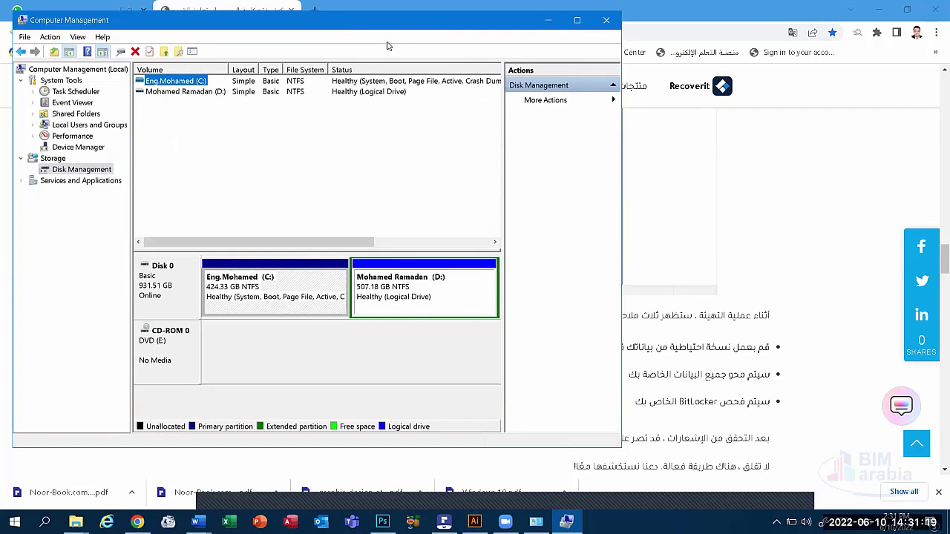
{"action": "left_click_drag", "start_coordinate": [387, 46], "coordinate": [343, 142]}
{"action": "left_click", "coordinate": [486, 199]}
Step: Scroll the Recoverit article past the Format dialog to the '3 steps' heading and Step 1 screenshot
{"action": "scroll", "coordinate": [556, 260], "scroll_direction": "up", "scroll_amount": 3}
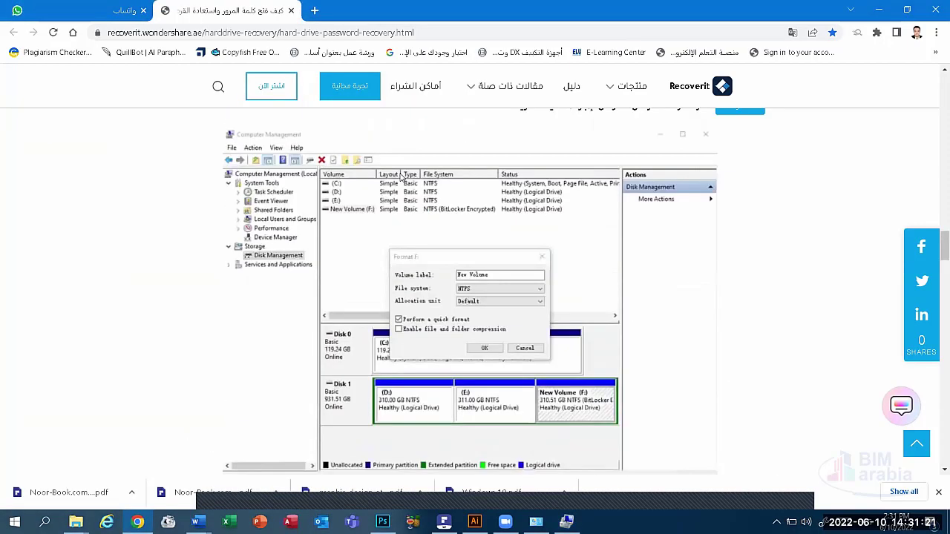
{"action": "scroll", "coordinate": [603, 304], "scroll_direction": "up", "scroll_amount": 3}
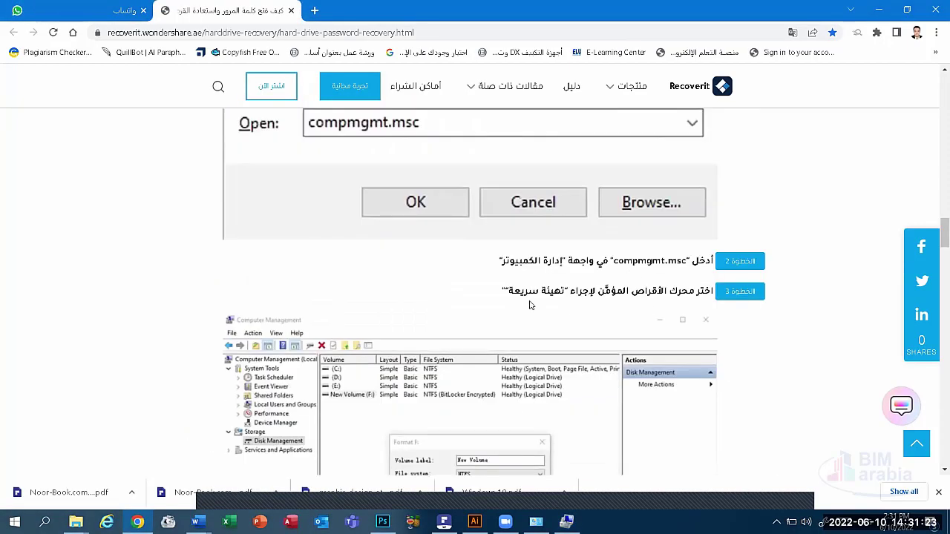
{"action": "scroll", "coordinate": [530, 304], "scroll_direction": "down", "scroll_amount": 3}
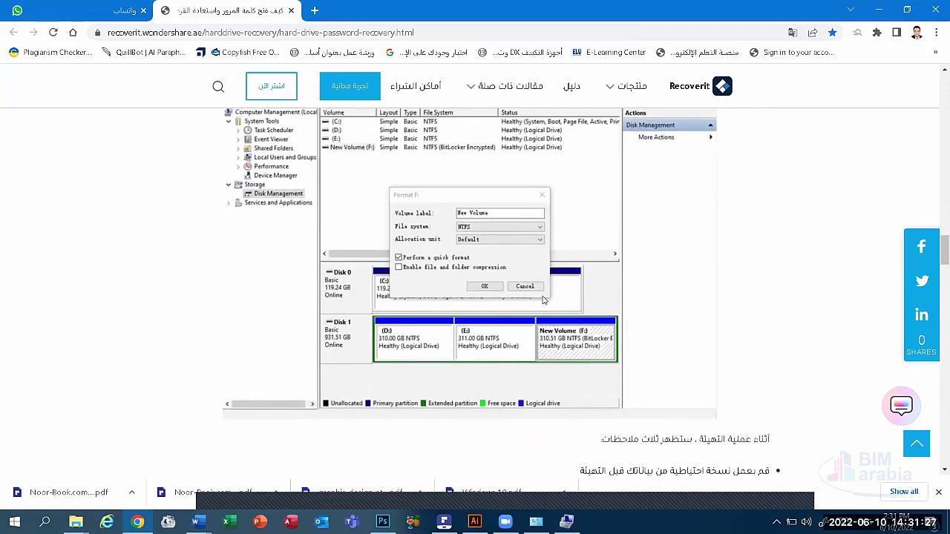
{"action": "scroll", "coordinate": [459, 260], "scroll_direction": "down", "scroll_amount": 1}
{"action": "scroll", "coordinate": [456, 257], "scroll_direction": "up", "scroll_amount": 2}
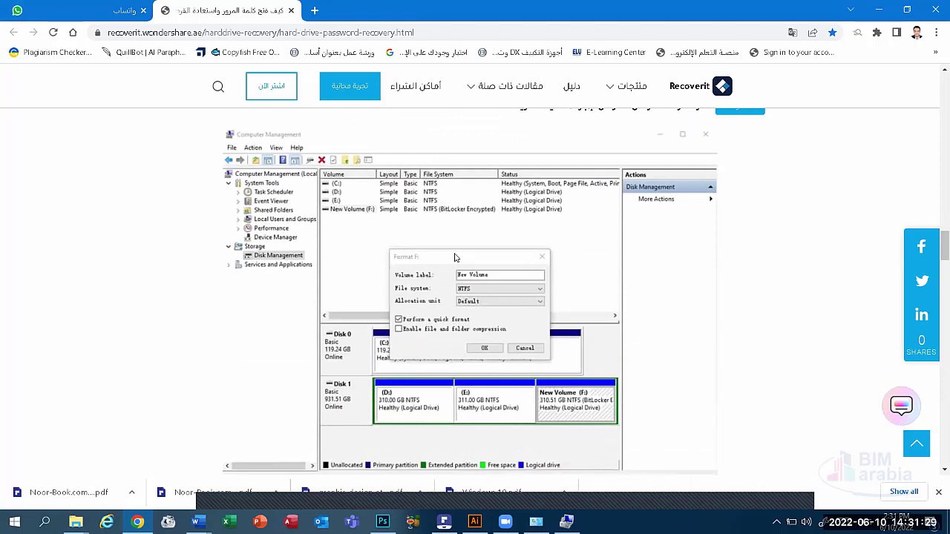
{"action": "scroll", "coordinate": [455, 257], "scroll_direction": "down", "scroll_amount": 6}
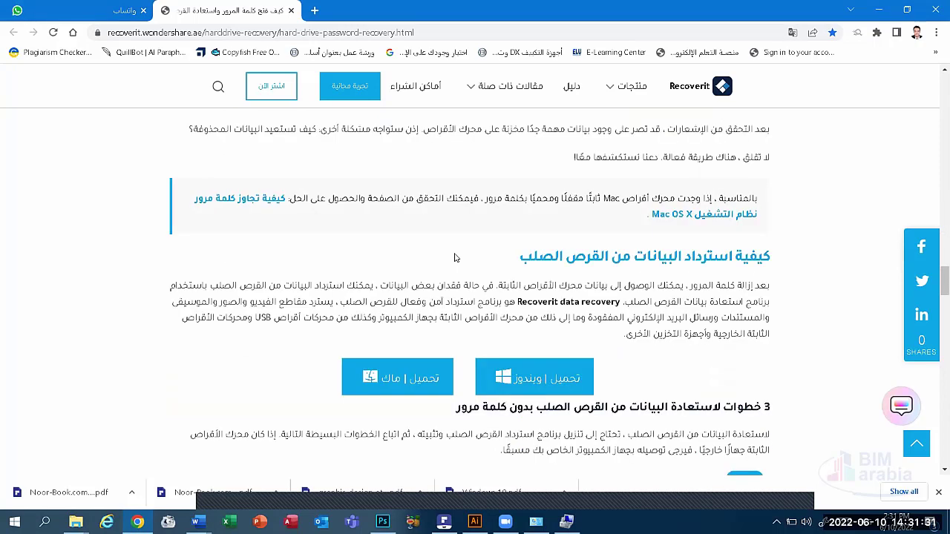
{"action": "scroll", "coordinate": [455, 253], "scroll_direction": "up", "scroll_amount": 1}
{"action": "scroll", "coordinate": [456, 254], "scroll_direction": "up", "scroll_amount": 2}
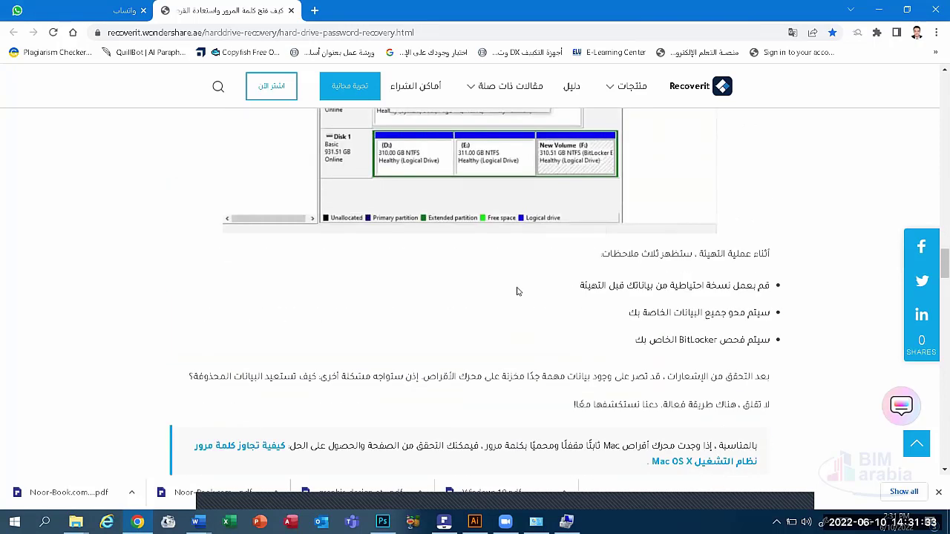
{"action": "scroll", "coordinate": [501, 253], "scroll_direction": "up", "scroll_amount": 4}
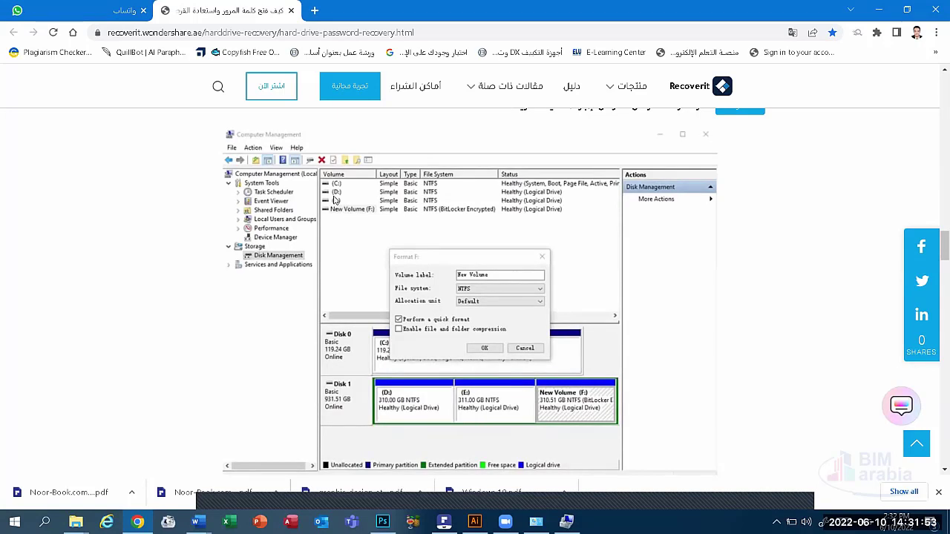
{"action": "scroll", "coordinate": [334, 199], "scroll_direction": "down", "scroll_amount": 4}
{"action": "scroll", "coordinate": [366, 188], "scroll_direction": "down", "scroll_amount": 6}
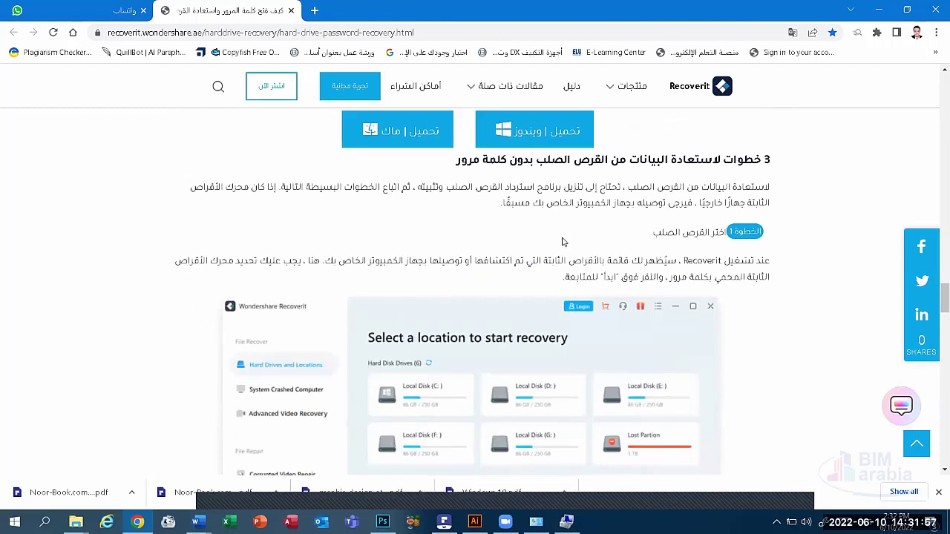
Step: Scroll through Steps 2 and 3 and the tutorial video, settling on the Step 3 preview screenshot
{"action": "scroll", "coordinate": [403, 271], "scroll_direction": "down", "scroll_amount": 2}
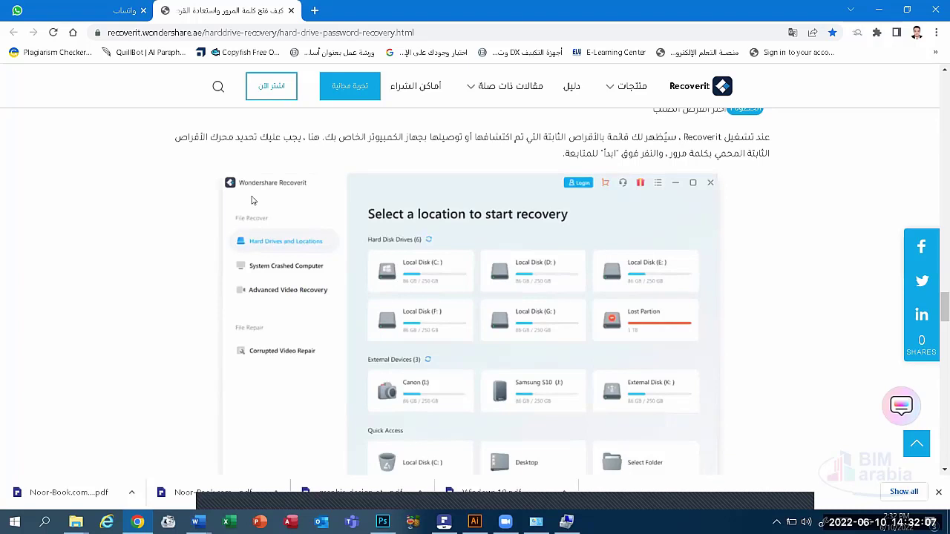
{"action": "scroll", "coordinate": [280, 293], "scroll_direction": "down", "scroll_amount": 3}
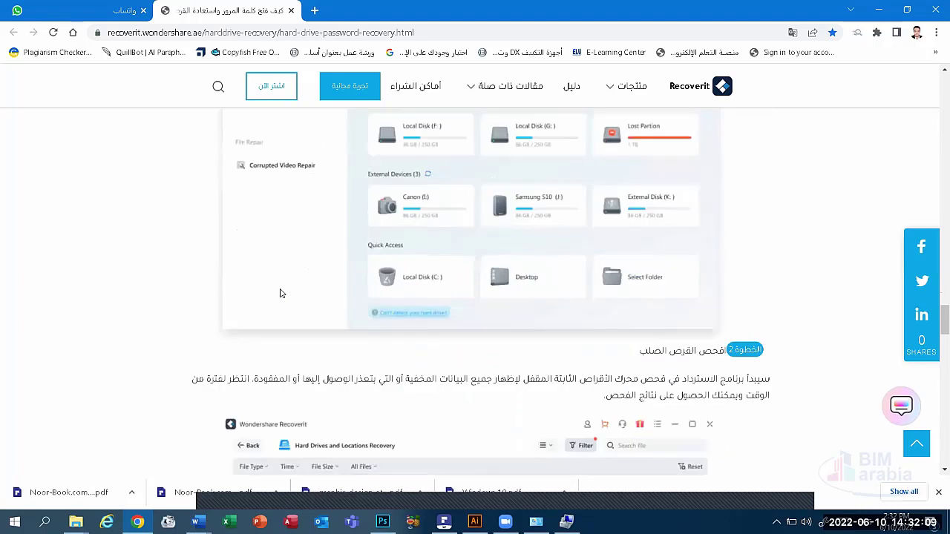
{"action": "scroll", "coordinate": [280, 294], "scroll_direction": "down", "scroll_amount": 4}
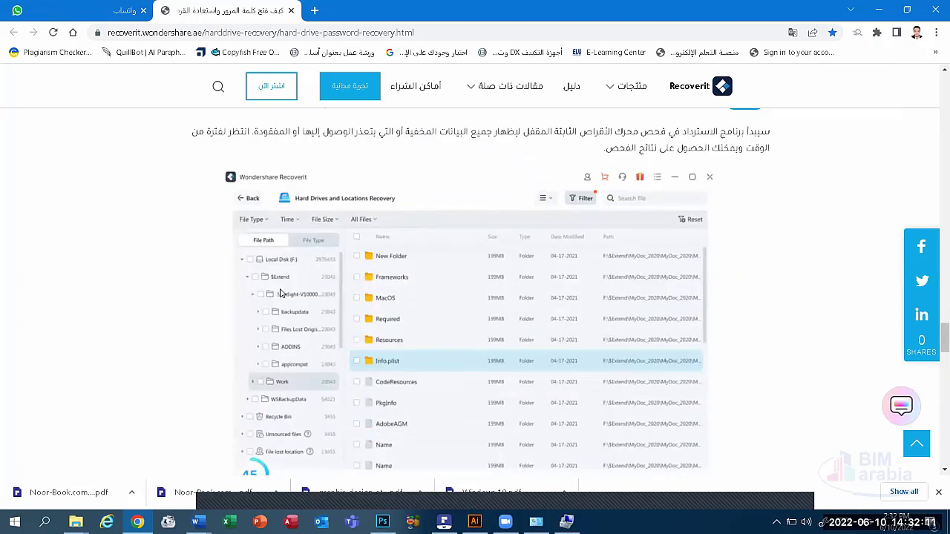
{"action": "scroll", "coordinate": [311, 275], "scroll_direction": "down", "scroll_amount": 3}
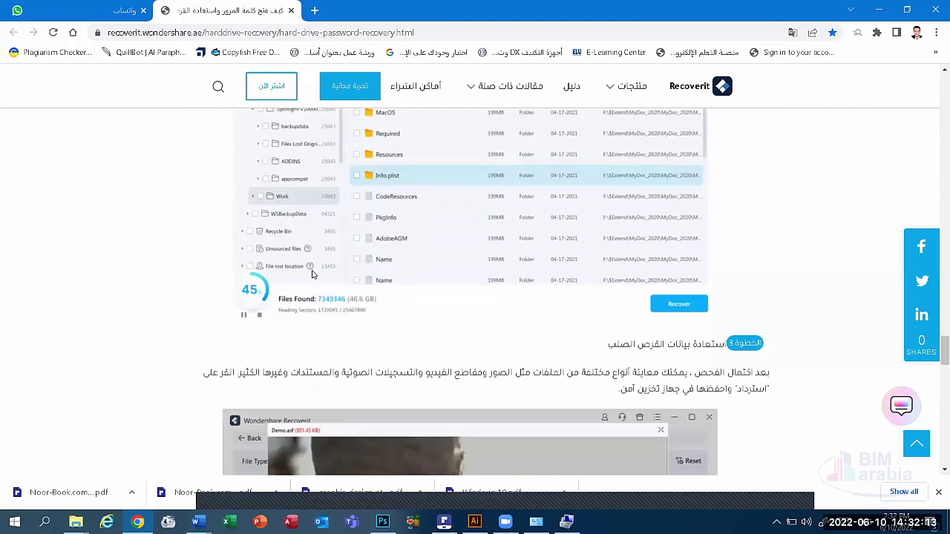
{"action": "scroll", "coordinate": [311, 274], "scroll_direction": "up", "scroll_amount": 2}
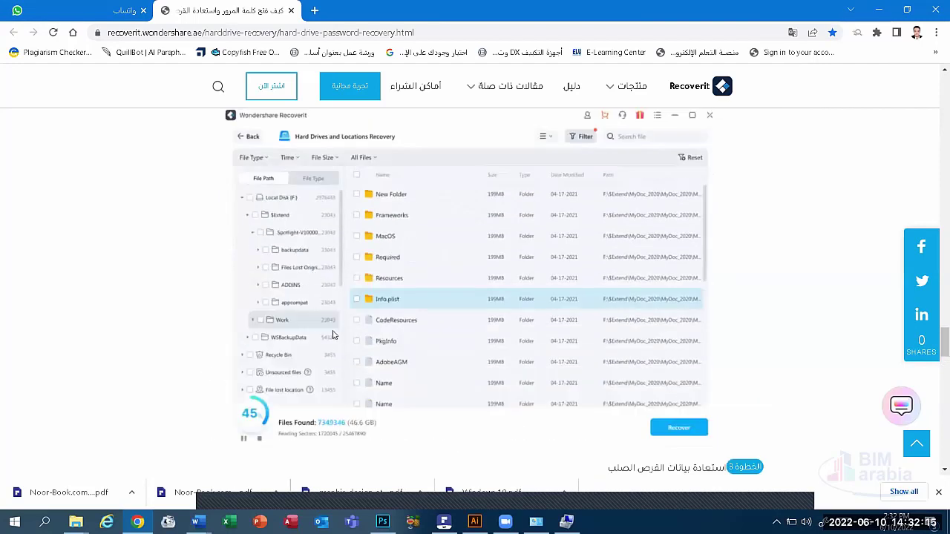
{"action": "scroll", "coordinate": [400, 291], "scroll_direction": "up", "scroll_amount": 3}
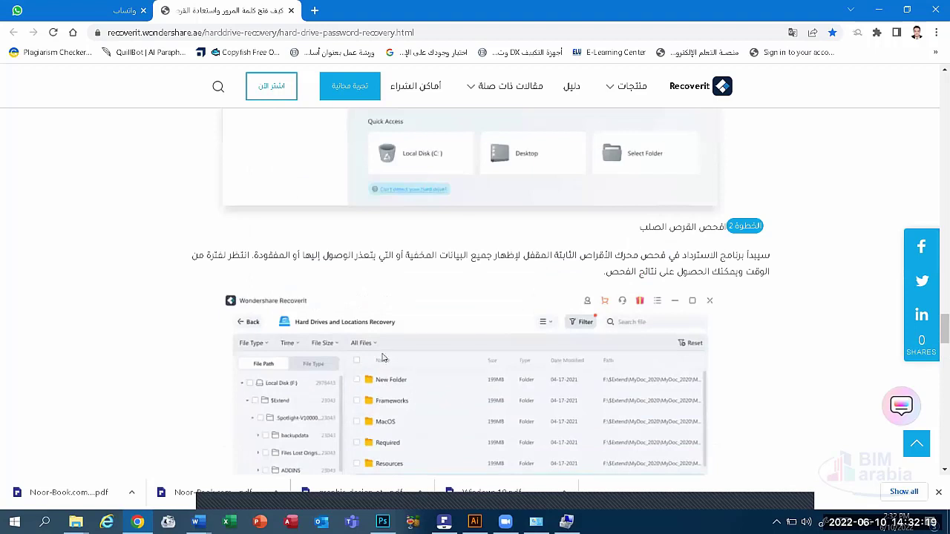
{"action": "scroll", "coordinate": [368, 364], "scroll_direction": "down", "scroll_amount": 4}
{"action": "scroll", "coordinate": [367, 361], "scroll_direction": "down", "scroll_amount": 3}
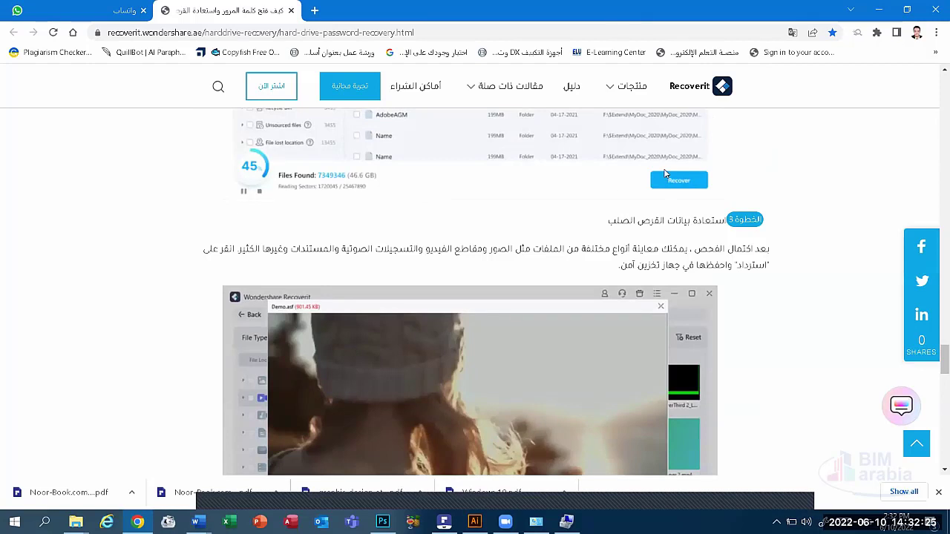
{"action": "scroll", "coordinate": [531, 210], "scroll_direction": "down", "scroll_amount": 3}
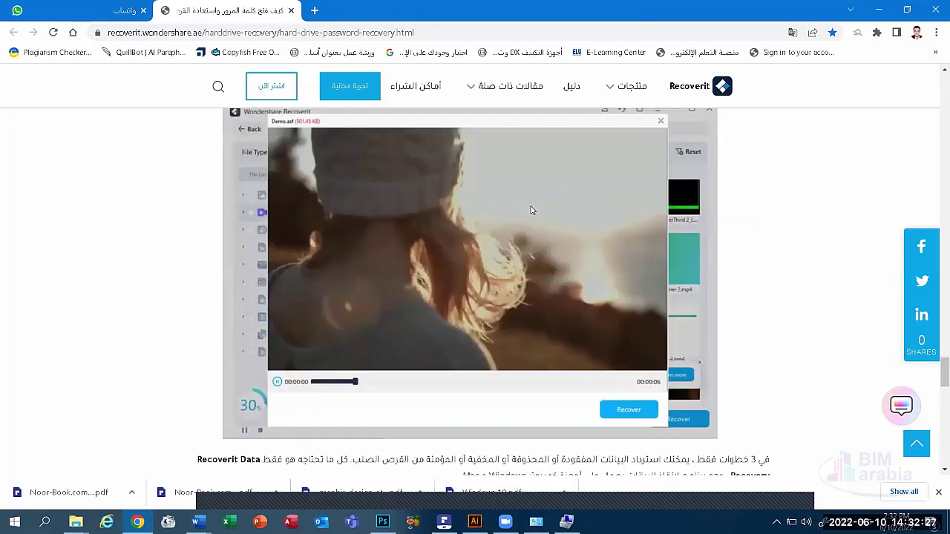
{"action": "scroll", "coordinate": [531, 210], "scroll_direction": "down", "scroll_amount": 3}
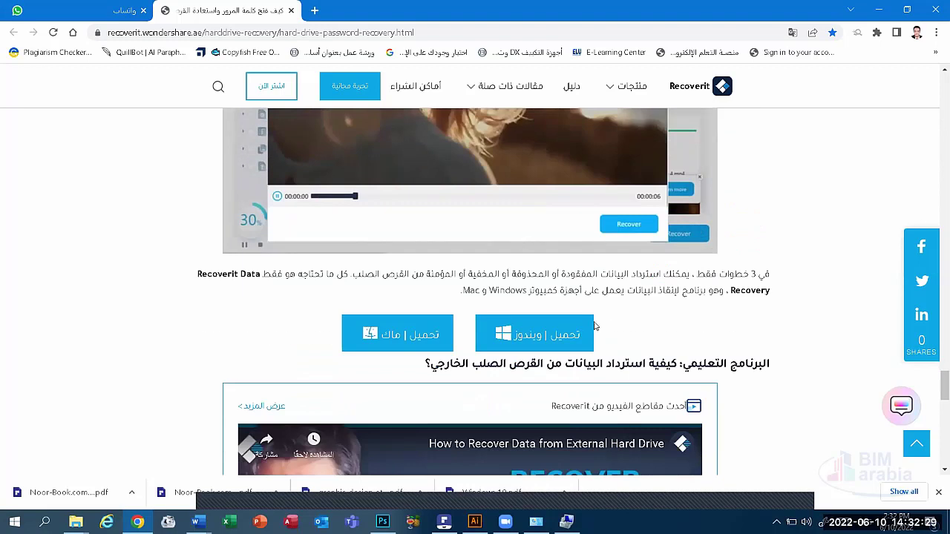
{"action": "scroll", "coordinate": [588, 295], "scroll_direction": "down", "scroll_amount": 4}
{"action": "scroll", "coordinate": [584, 289], "scroll_direction": "down", "scroll_amount": 10}
{"action": "scroll", "coordinate": [584, 286], "scroll_direction": "up", "scroll_amount": 10}
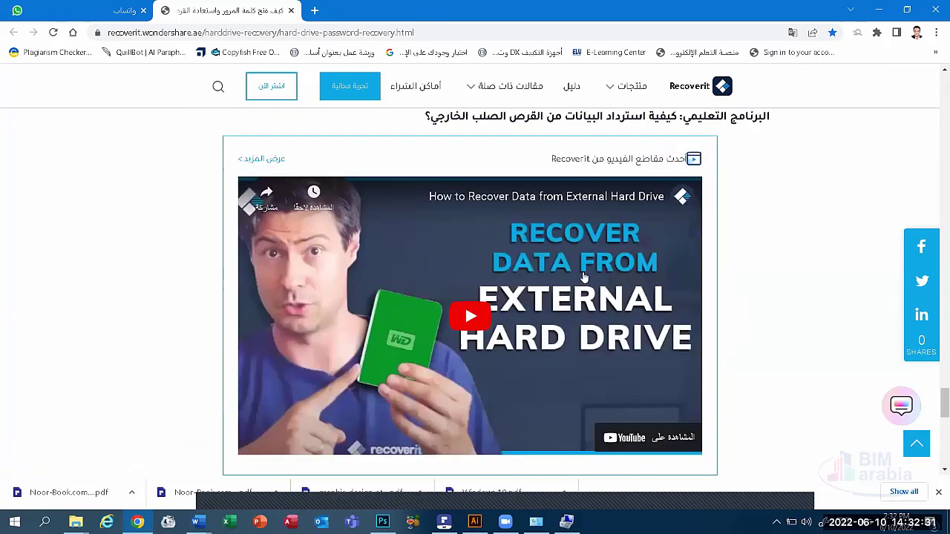
{"action": "scroll", "coordinate": [584, 282], "scroll_direction": "up", "scroll_amount": 8}
{"action": "scroll", "coordinate": [583, 276], "scroll_direction": "down", "scroll_amount": 1}
{"action": "scroll", "coordinate": [583, 276], "scroll_direction": "down", "scroll_amount": 5}
{"action": "scroll", "coordinate": [583, 276], "scroll_direction": "up", "scroll_amount": 3}
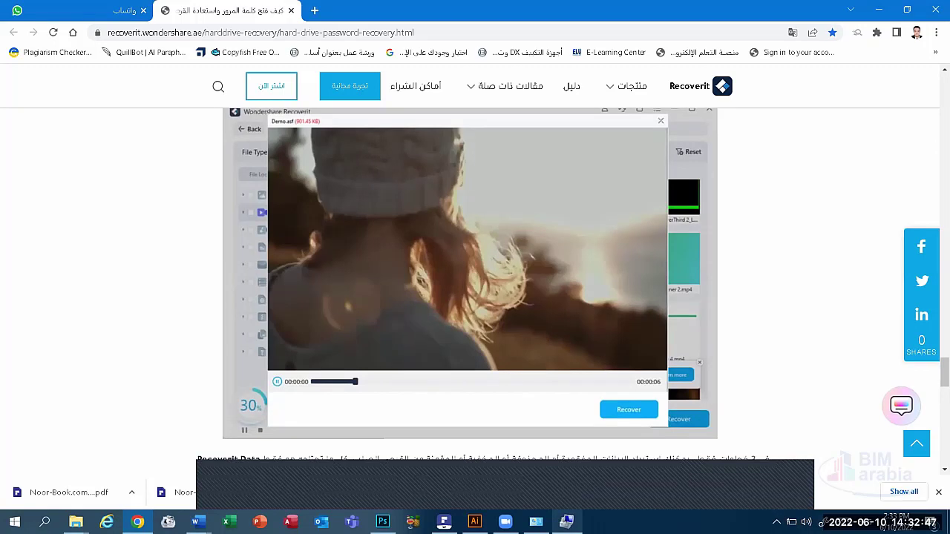
{"action": "mouse_move", "coordinate": [566, 521]}
{"action": "left_click", "coordinate": [566, 464]}
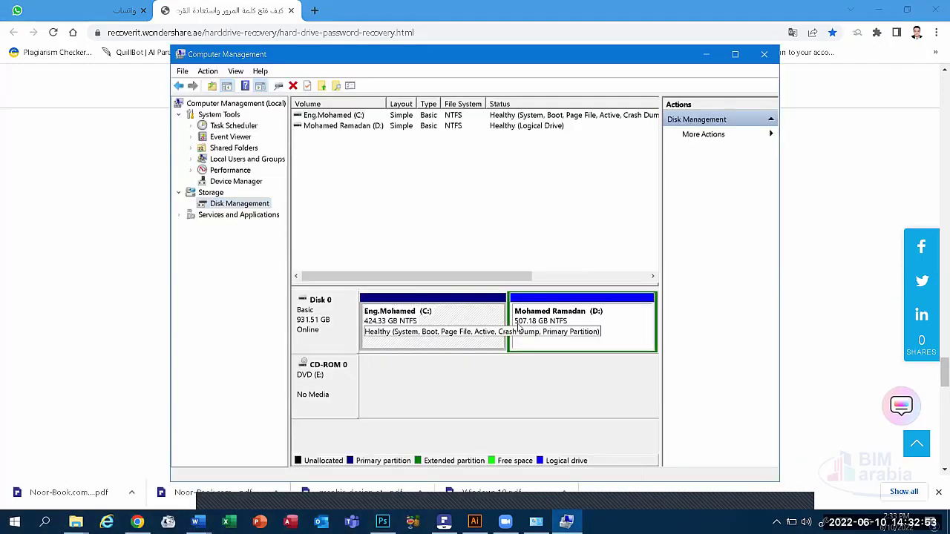
{"action": "left_click", "coordinate": [437, 318]}
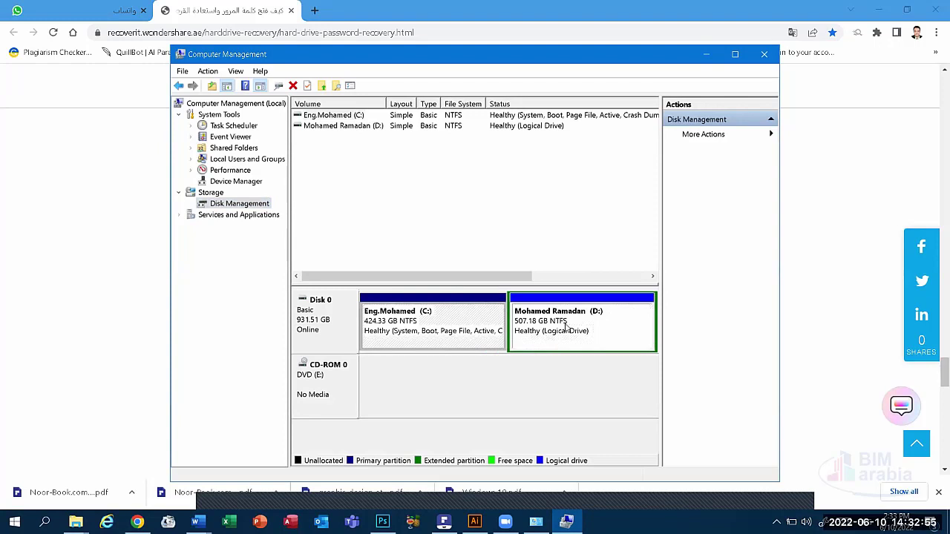
{"action": "left_click", "coordinate": [462, 324]}
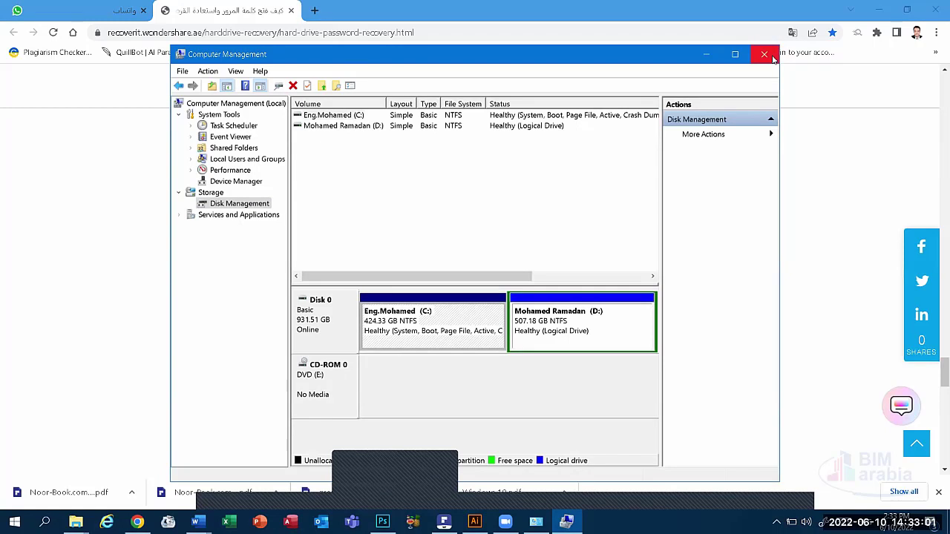
{"action": "left_click", "coordinate": [771, 58]}
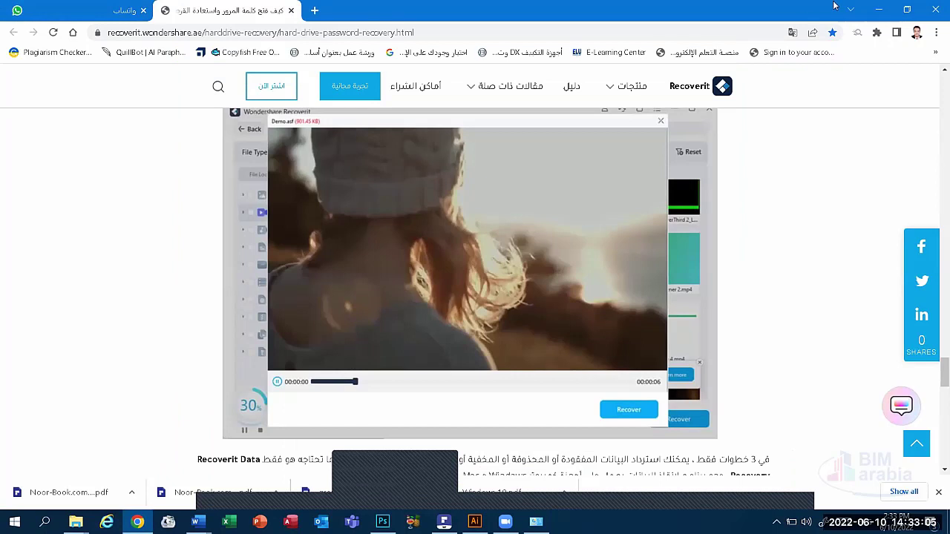
Step: Scroll the Recoverit article back up to the Wondershare header and the article's Arabic title
{"action": "scroll", "coordinate": [377, 240], "scroll_direction": "up", "scroll_amount": 3}
{"action": "scroll", "coordinate": [376, 230], "scroll_direction": "up", "scroll_amount": 2}
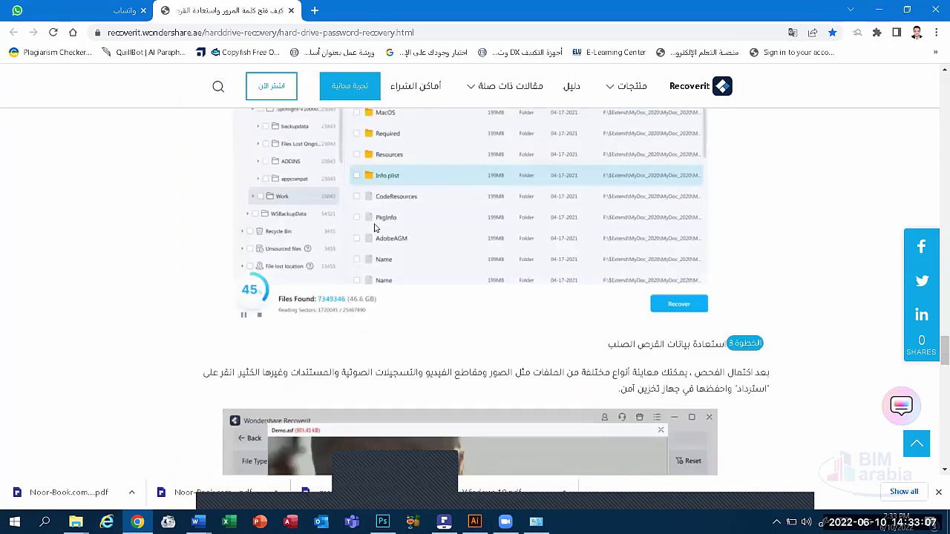
{"action": "scroll", "coordinate": [371, 227], "scroll_direction": "up", "scroll_amount": 3}
{"action": "scroll", "coordinate": [376, 274], "scroll_direction": "up", "scroll_amount": 3}
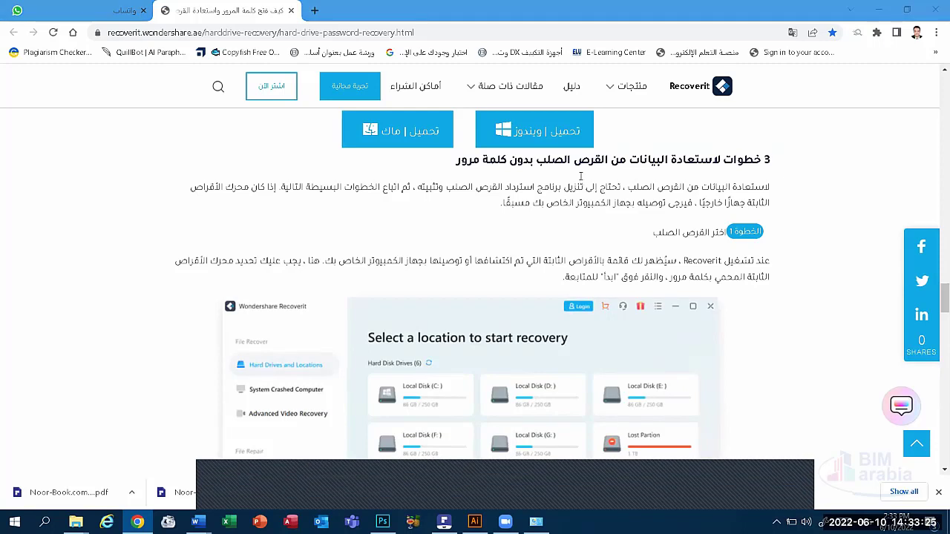
{"action": "scroll", "coordinate": [516, 193], "scroll_direction": "up", "scroll_amount": 3}
{"action": "scroll", "coordinate": [501, 310], "scroll_direction": "up", "scroll_amount": 3}
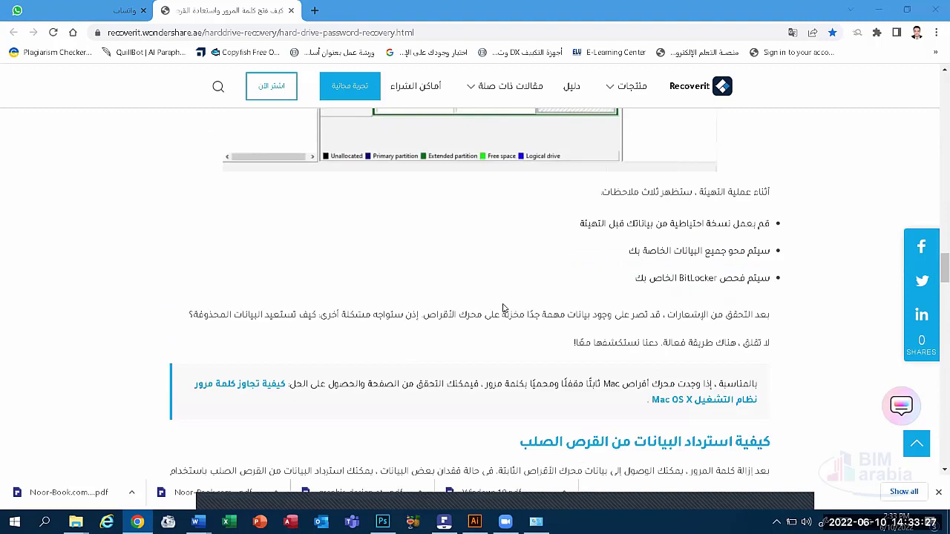
{"action": "scroll", "coordinate": [502, 310], "scroll_direction": "down", "scroll_amount": 12}
{"action": "scroll", "coordinate": [503, 307], "scroll_direction": "up", "scroll_amount": 3}
{"action": "scroll", "coordinate": [504, 308], "scroll_direction": "up", "scroll_amount": 5}
{"action": "scroll", "coordinate": [503, 308], "scroll_direction": "up", "scroll_amount": 4}
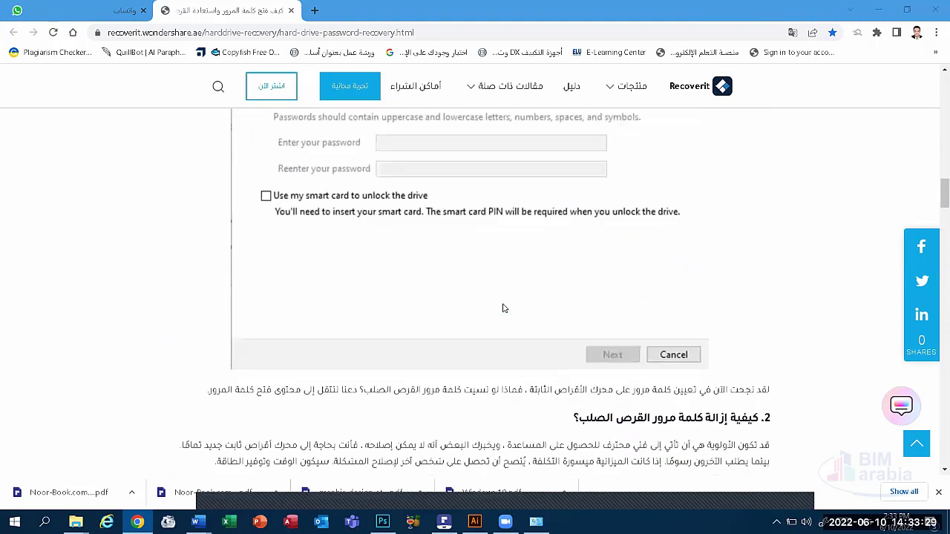
{"action": "scroll", "coordinate": [503, 307], "scroll_direction": "up", "scroll_amount": 4}
{"action": "scroll", "coordinate": [503, 307], "scroll_direction": "up", "scroll_amount": 2}
{"action": "scroll", "coordinate": [503, 307], "scroll_direction": "up", "scroll_amount": 5}
{"action": "scroll", "coordinate": [508, 310], "scroll_direction": "up", "scroll_amount": 4}
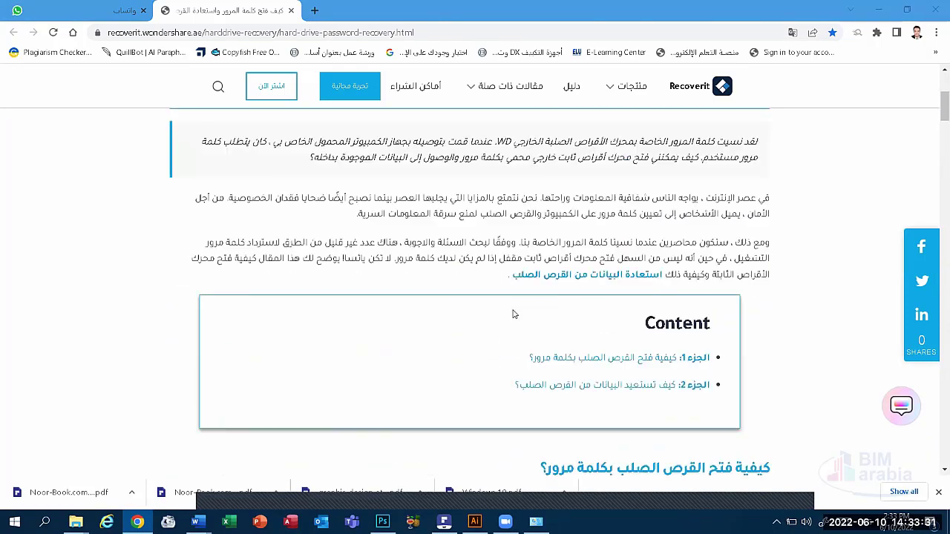
{"action": "scroll", "coordinate": [513, 312], "scroll_direction": "up", "scroll_amount": 4}
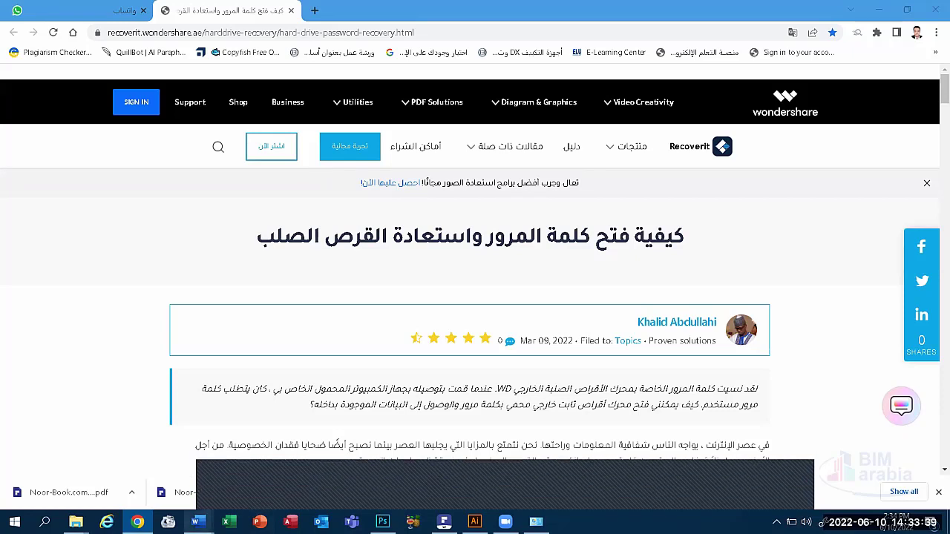
Step: Show slide 3 of the 'طريقة تثبيت نسخة ويندوز 10' deck with manufacturers' boot keys
{"action": "right_click", "coordinate": [259, 522]}
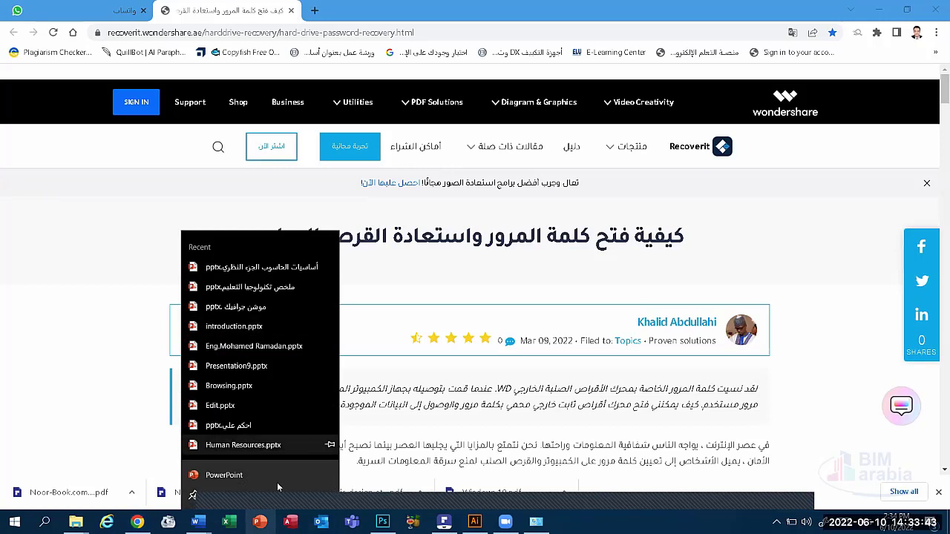
{"action": "key", "text": "Escape"}
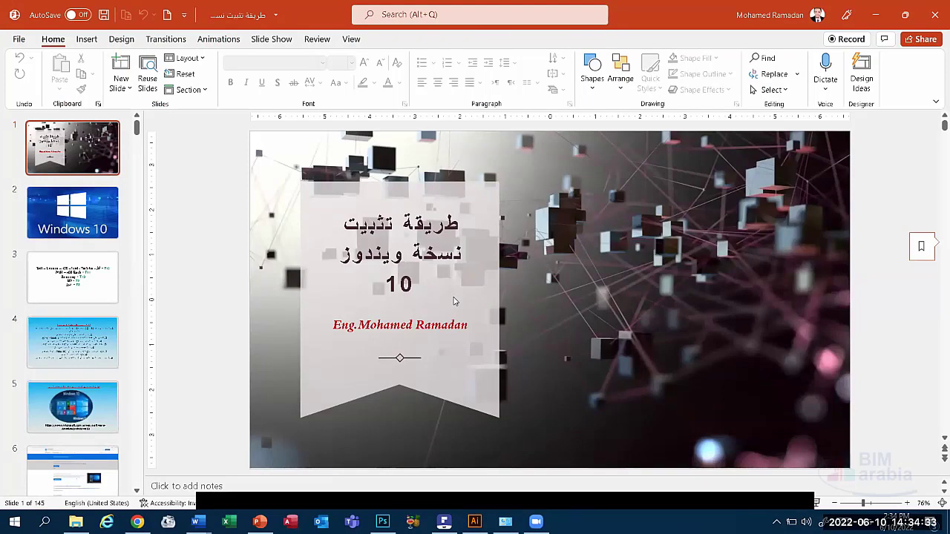
{"action": "left_click", "coordinate": [71, 277]}
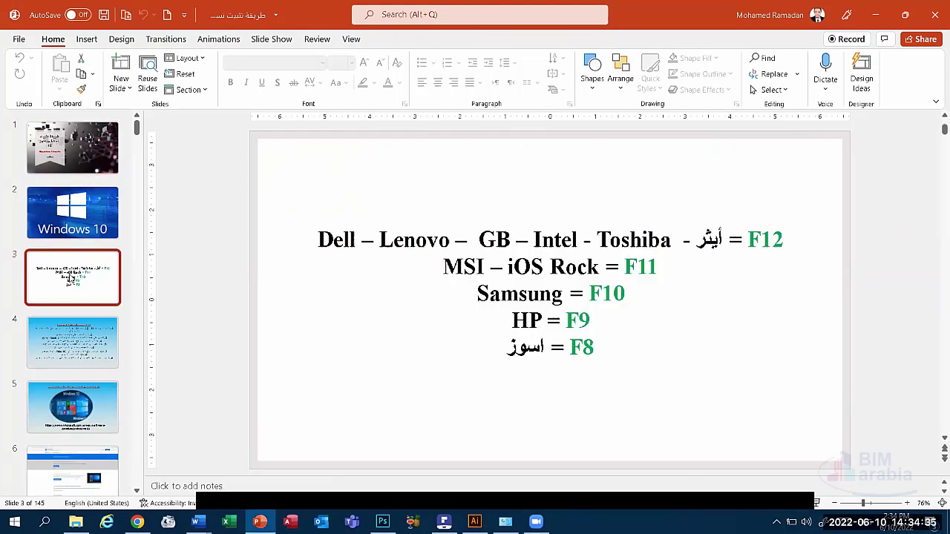
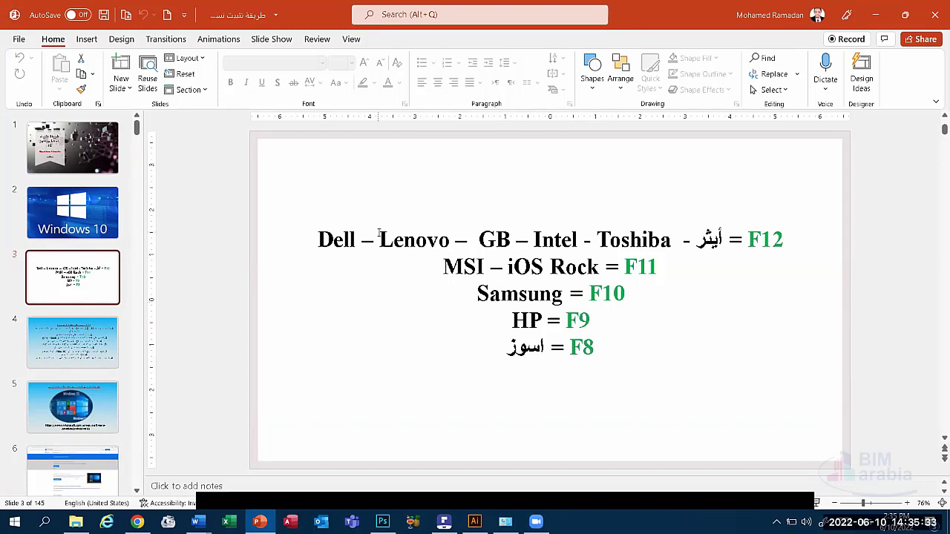
Step: Show slides 4, 5 and 6 on downloading Windows 10 from Microsoft, then switch to Chrome
{"action": "left_click", "coordinate": [73, 347]}
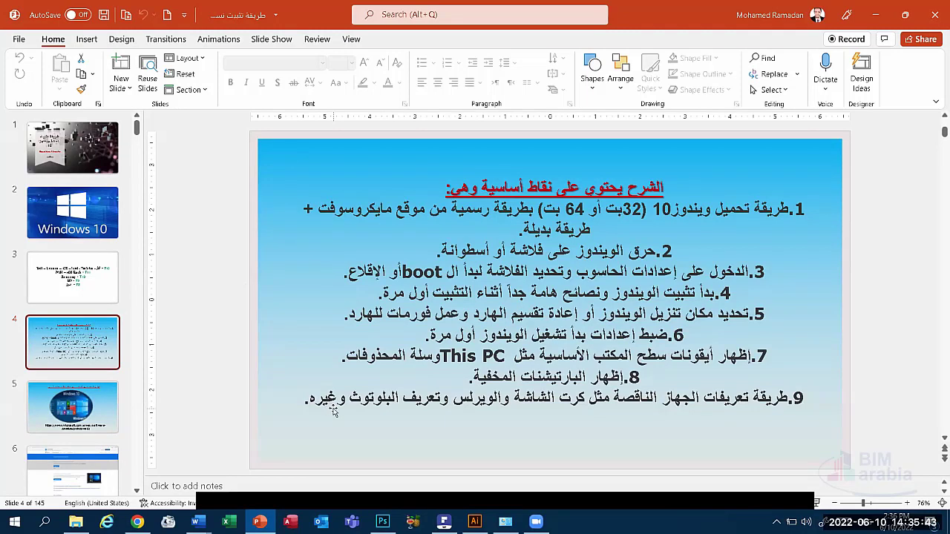
{"action": "left_click", "coordinate": [91, 420]}
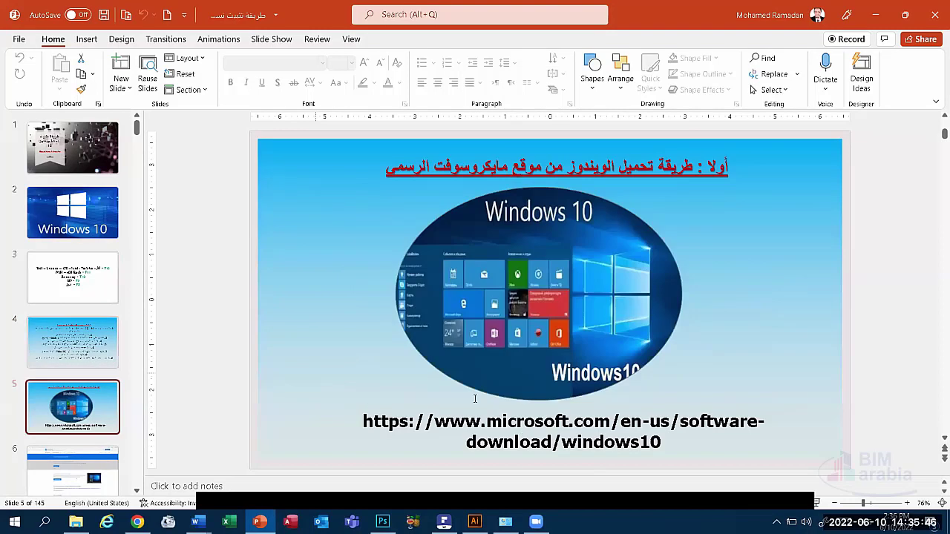
{"action": "left_click", "coordinate": [536, 443]}
{"action": "left_click", "coordinate": [50, 483]}
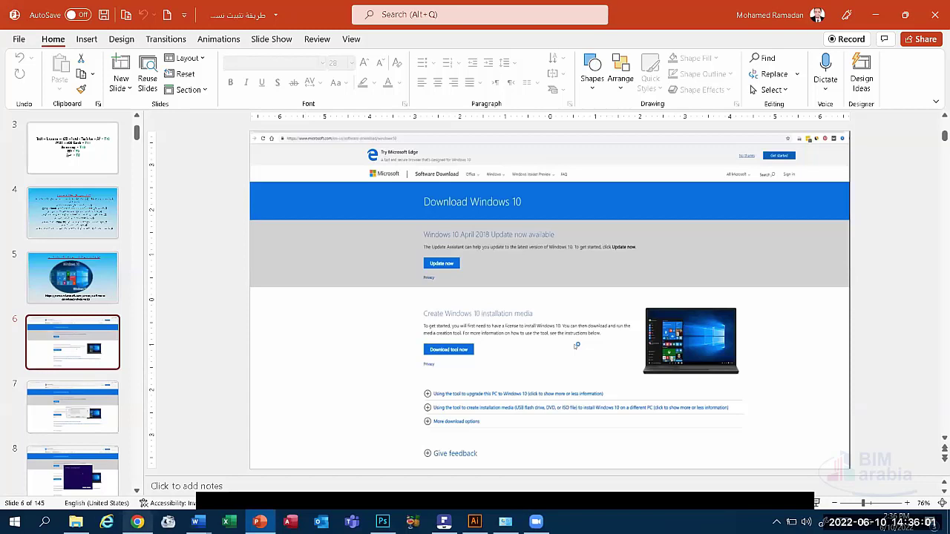
{"action": "left_click", "coordinate": [137, 522]}
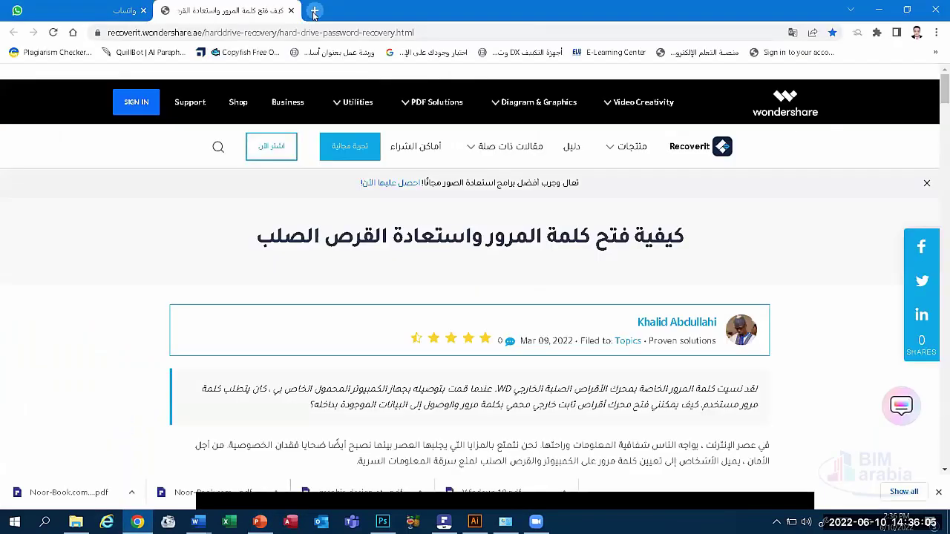
Step: In a new tab on google.com.eg, search for 'تحميل ويندوز 10 من مايكروسوفت'
{"action": "left_click", "coordinate": [314, 11]}
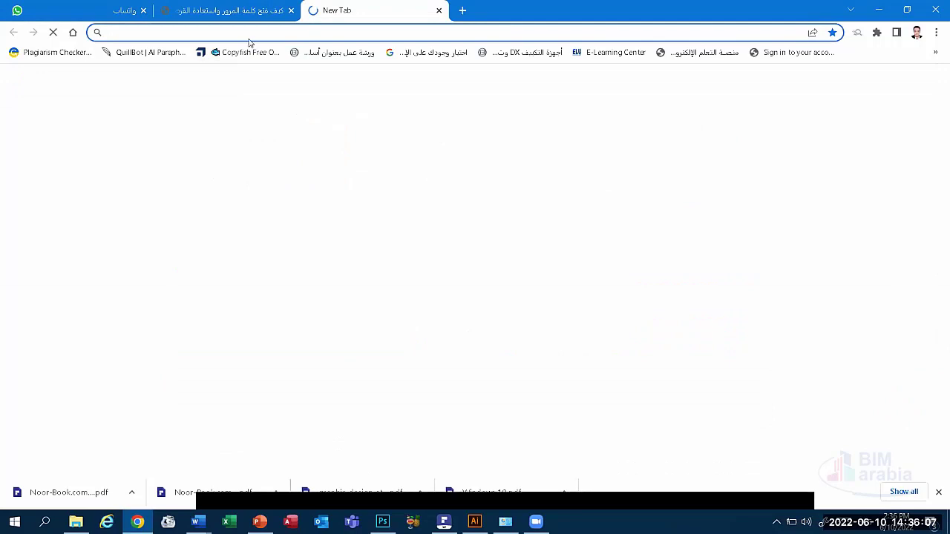
{"action": "type", "text": "g"}
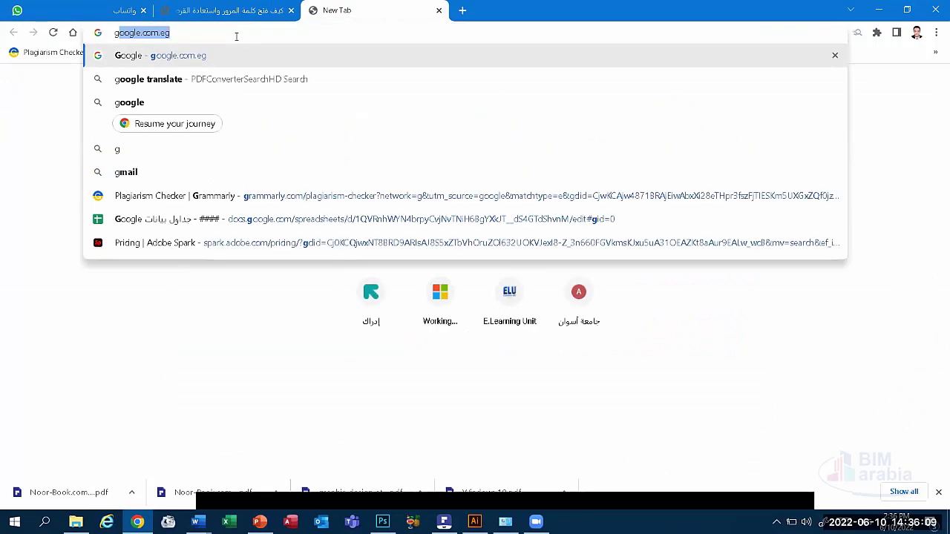
{"action": "key", "text": "Return"}
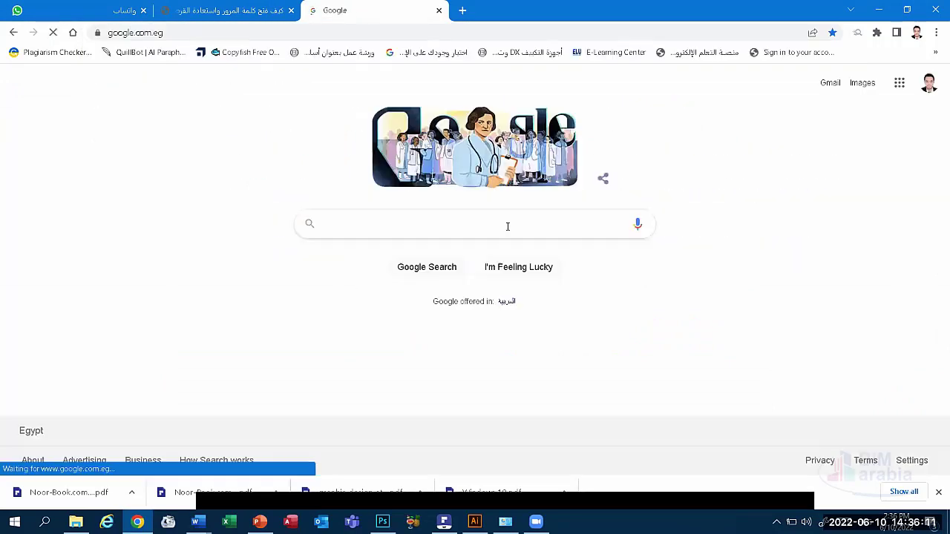
{"action": "left_click", "coordinate": [508, 227]}
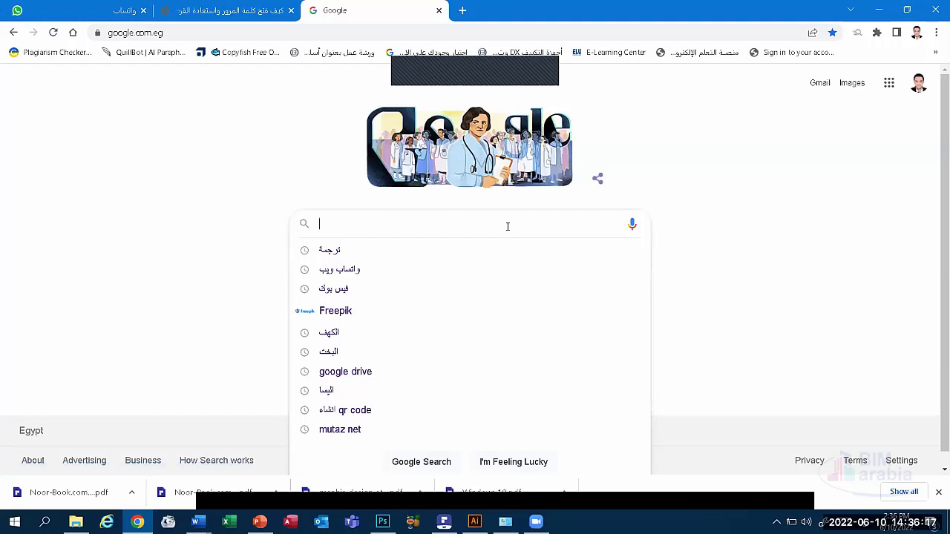
{"action": "type", "text": "ت"}
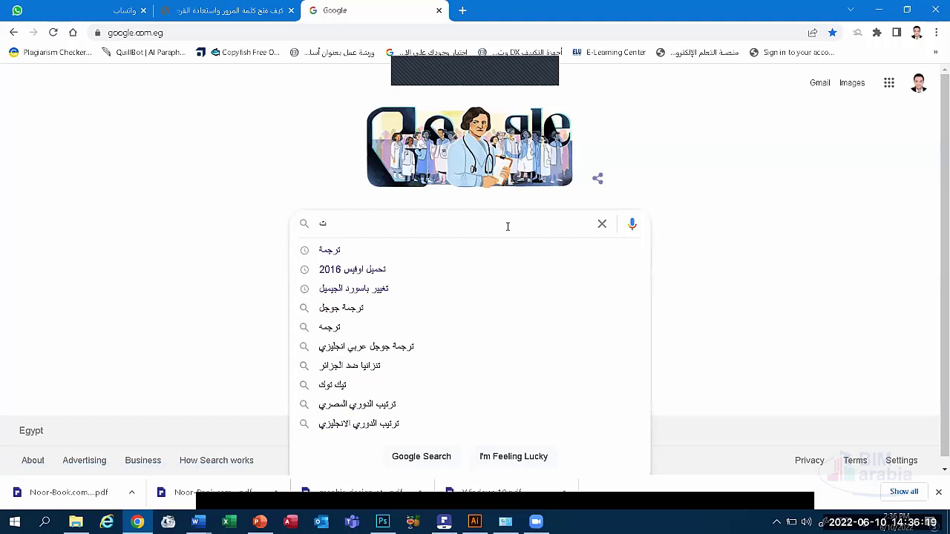
{"action": "type", "text": "حميل وين"}
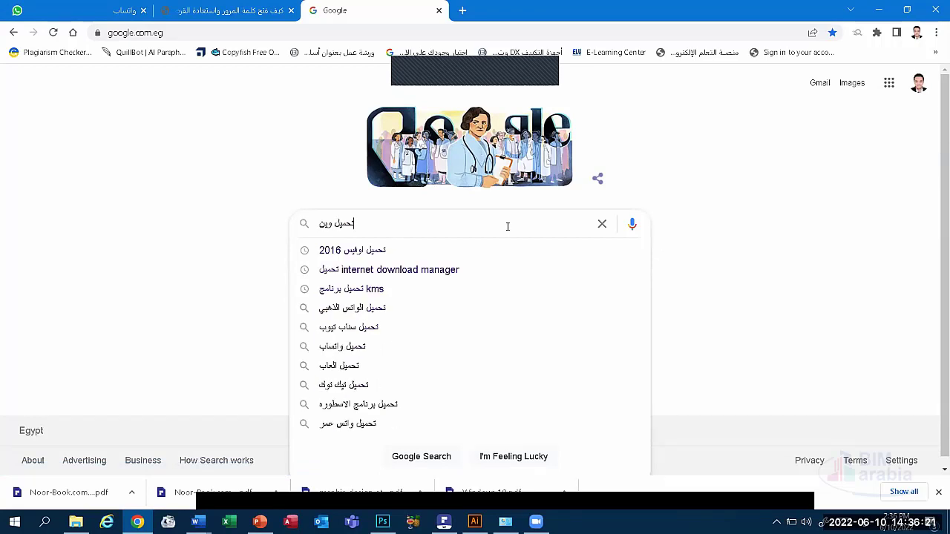
{"action": "type", "text": "دوز "}
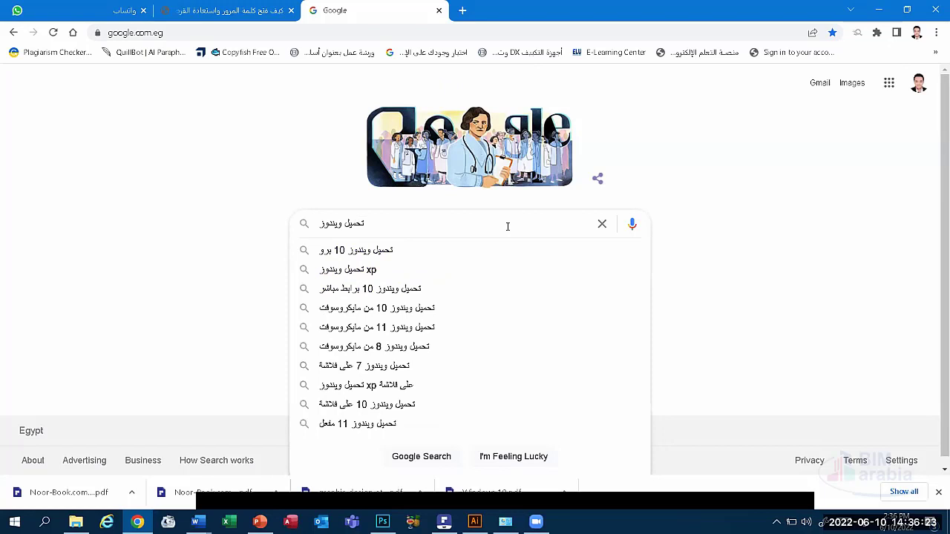
{"action": "type", "text": "10"}
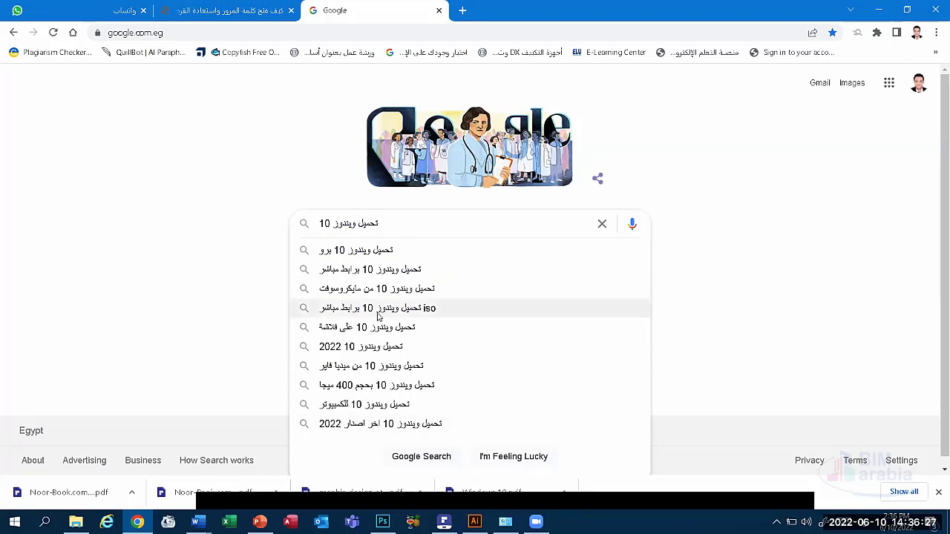
{"action": "left_click", "coordinate": [384, 289]}
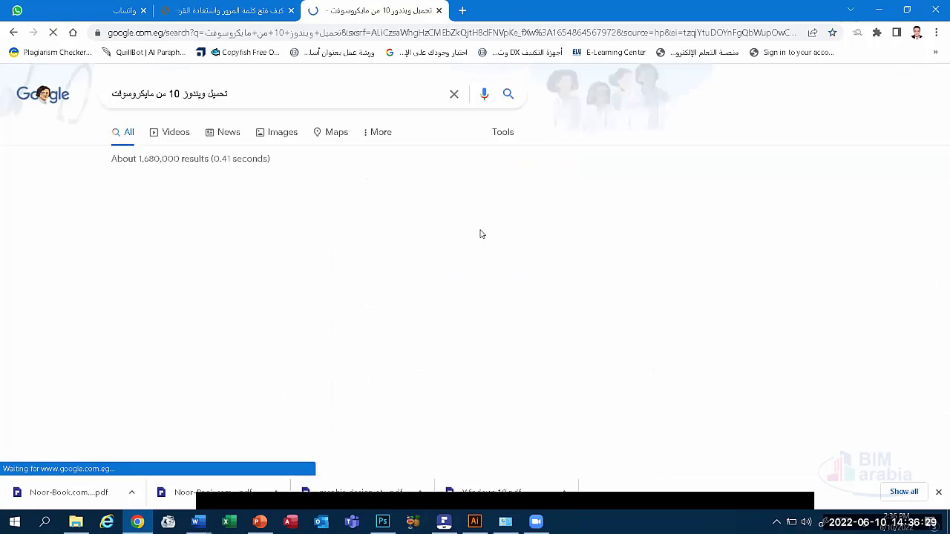
Step: Open the microsoft.com Windows 10 download page, scroll to its download tool section, then return to PowerPoint
{"action": "left_click", "coordinate": [303, 207]}
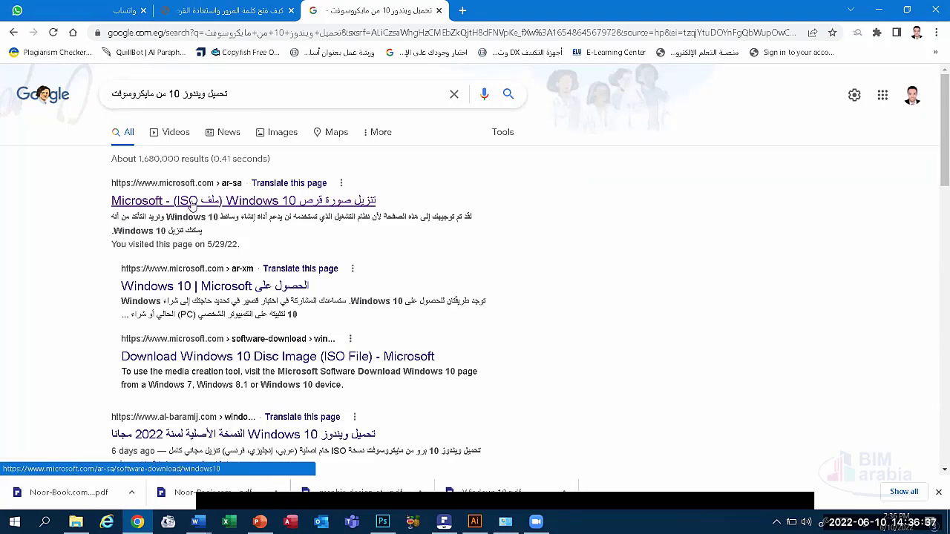
{"action": "left_click", "coordinate": [191, 203]}
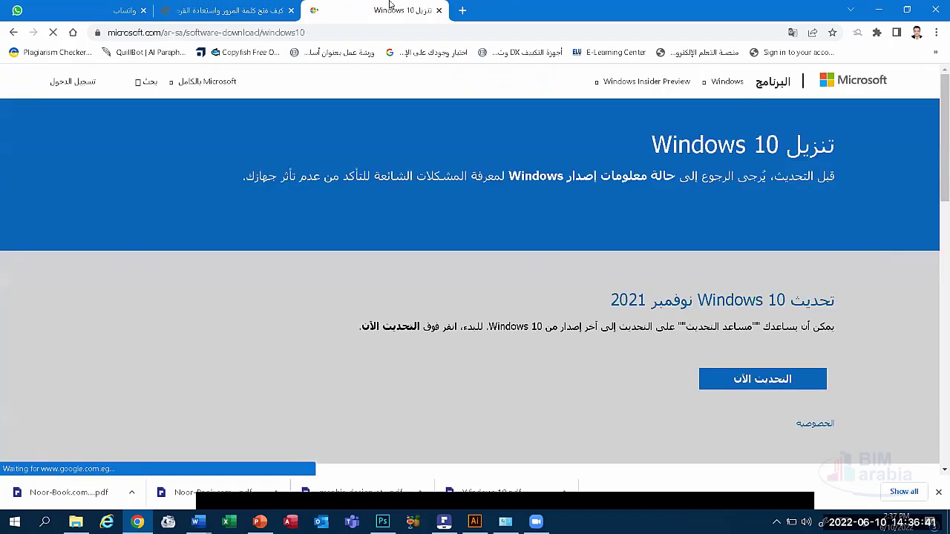
{"action": "scroll", "coordinate": [566, 250], "scroll_direction": "down", "scroll_amount": 3}
{"action": "scroll", "coordinate": [565, 250], "scroll_direction": "down", "scroll_amount": 3}
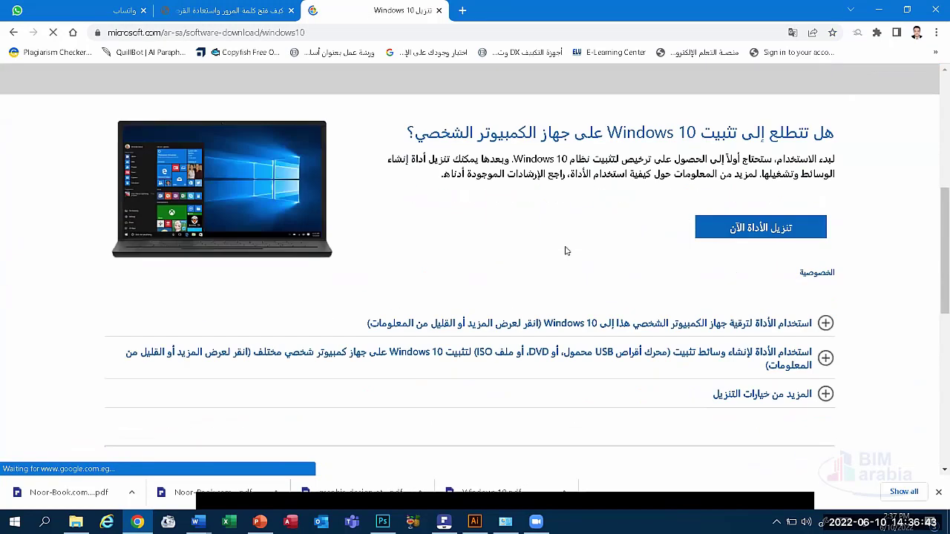
{"action": "scroll", "coordinate": [565, 250], "scroll_direction": "down", "scroll_amount": 2}
{"action": "scroll", "coordinate": [566, 250], "scroll_direction": "up", "scroll_amount": 6}
{"action": "scroll", "coordinate": [565, 250], "scroll_direction": "up", "scroll_amount": 2}
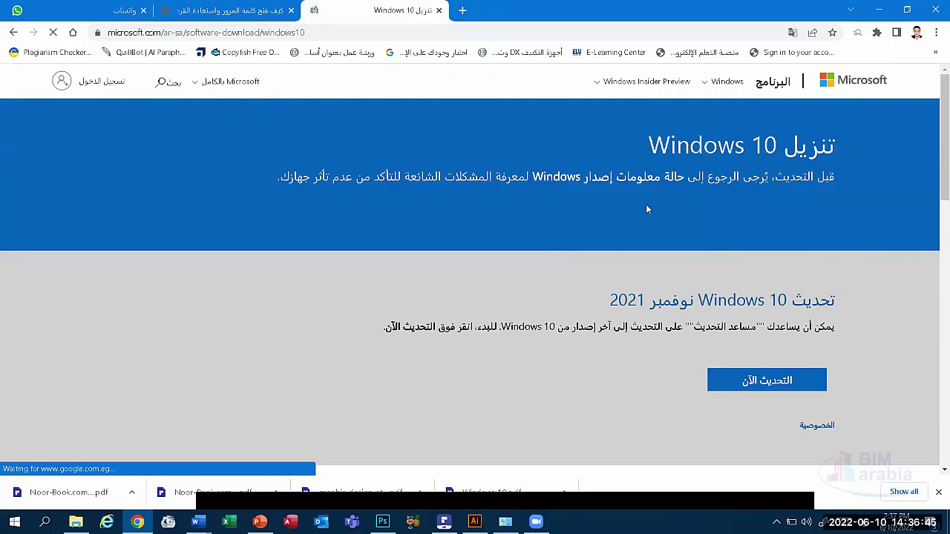
{"action": "scroll", "coordinate": [755, 297], "scroll_direction": "down", "scroll_amount": 3}
{"action": "scroll", "coordinate": [755, 297], "scroll_direction": "down", "scroll_amount": 1}
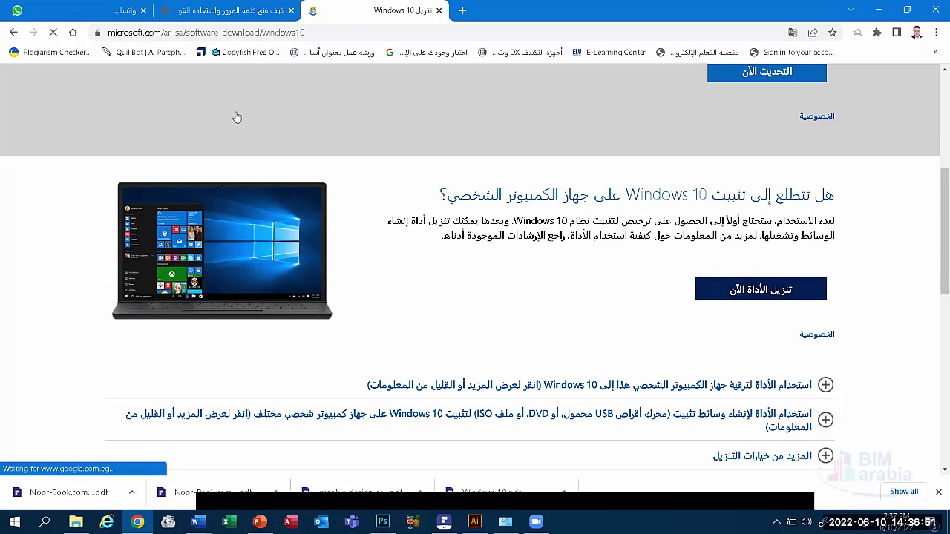
{"action": "left_click", "coordinate": [259, 522]}
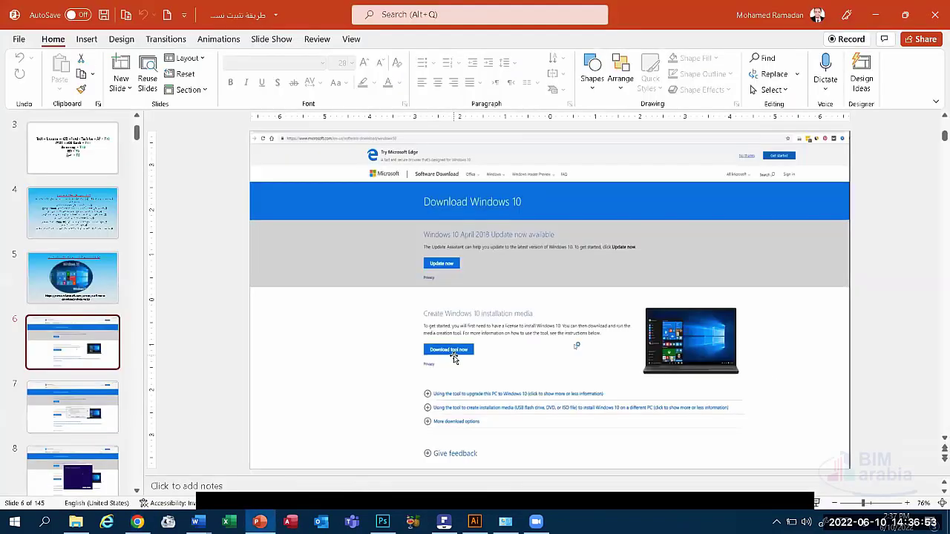
Step: Show slides 7, 9 and 10, ending on the 'What do you want to do?' setup screen
{"action": "left_click", "coordinate": [91, 425]}
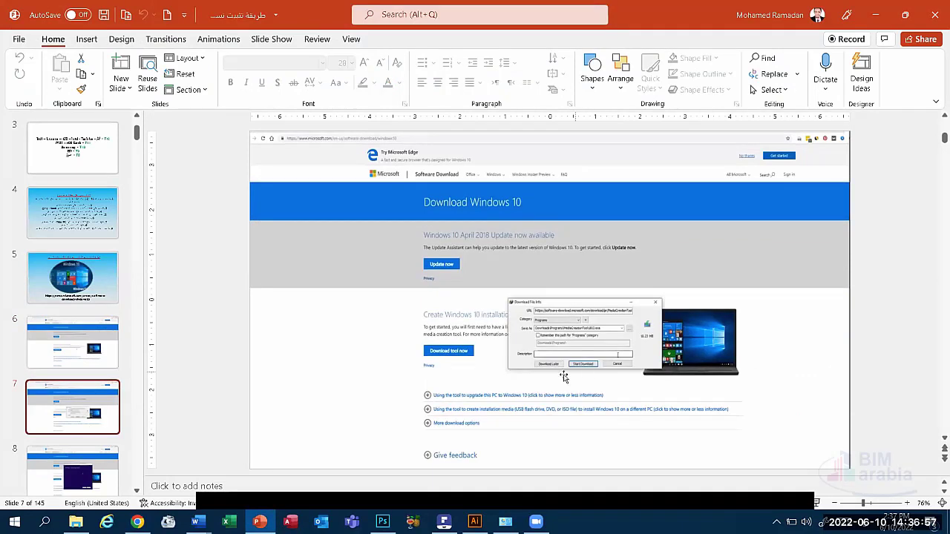
{"action": "scroll", "coordinate": [564, 377], "scroll_direction": "down", "scroll_amount": 1}
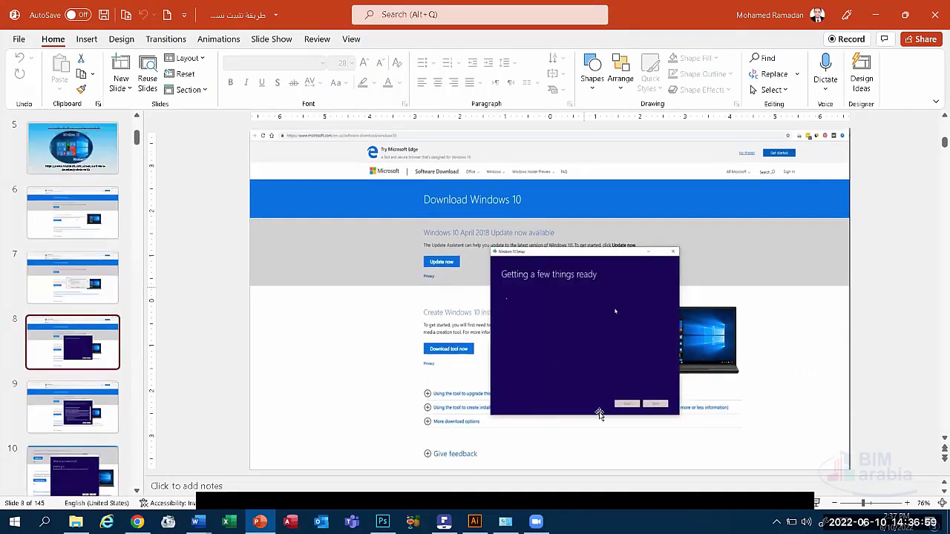
{"action": "left_click", "coordinate": [98, 395]}
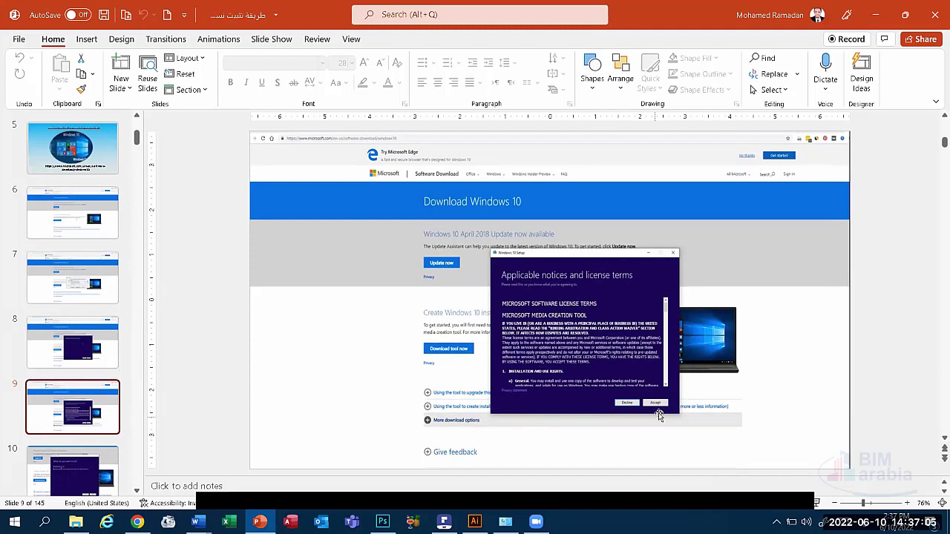
{"action": "left_click", "coordinate": [85, 468]}
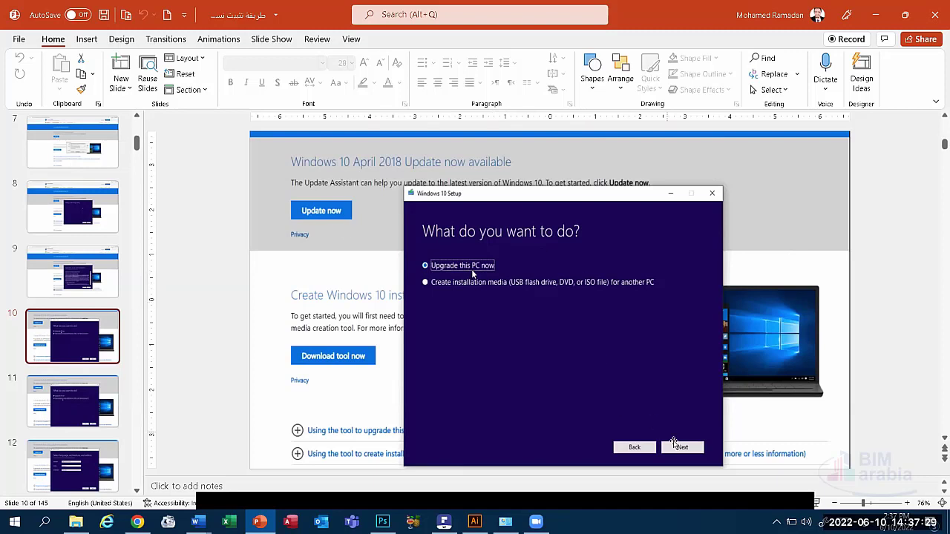
Step: Show slides 11 to 15: installation media, language and edition, architecture, media type, ISO file
{"action": "left_click", "coordinate": [59, 384]}
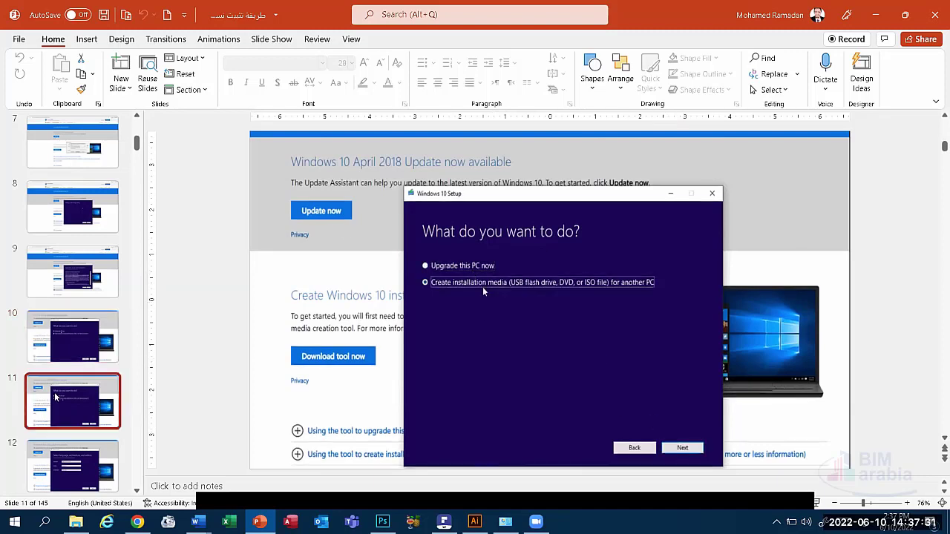
{"action": "left_click", "coordinate": [65, 469]}
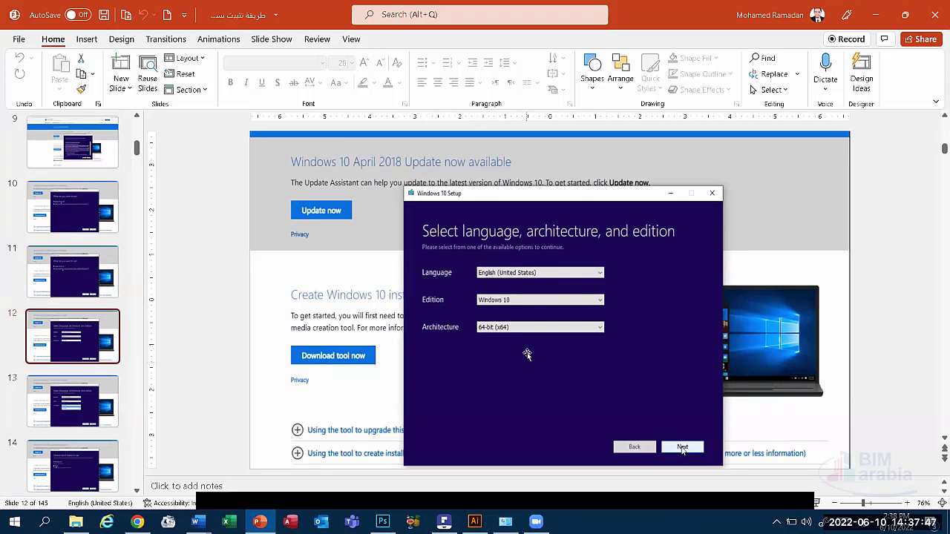
{"action": "left_click", "coordinate": [80, 410]}
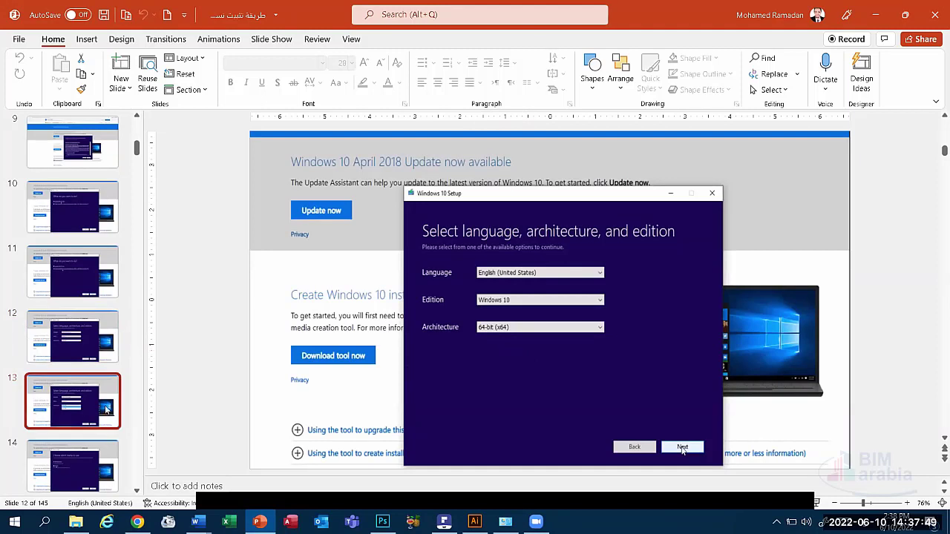
{"action": "left_click", "coordinate": [53, 480]}
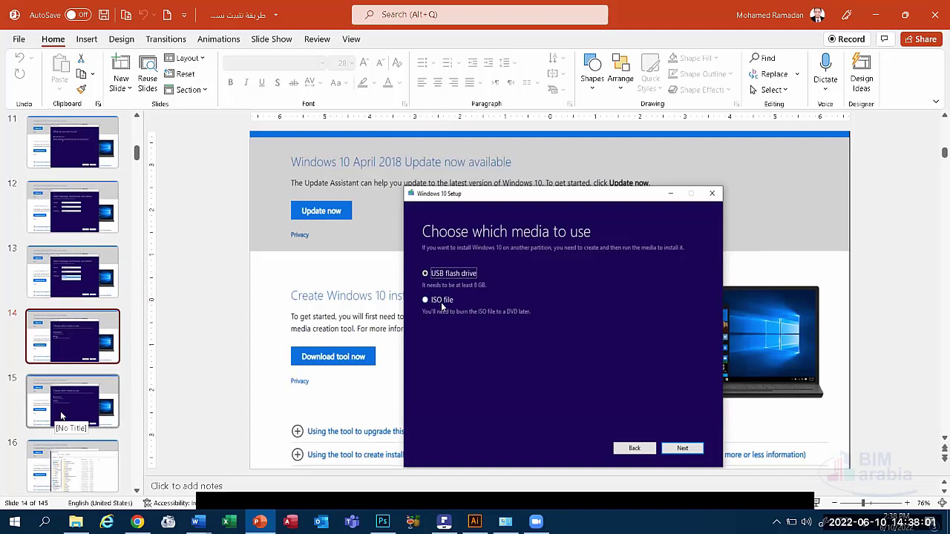
{"action": "left_click", "coordinate": [113, 391]}
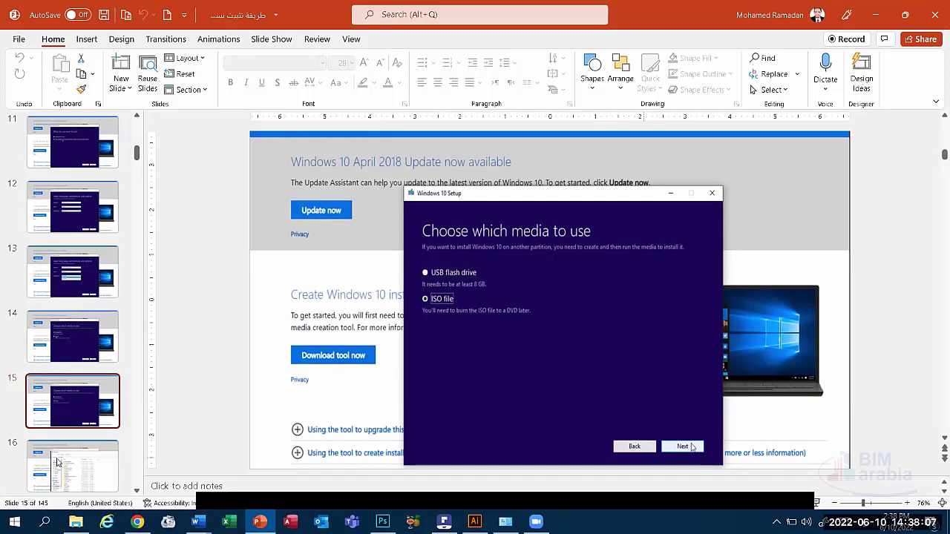
{"action": "scroll", "coordinate": [692, 447], "scroll_direction": "down", "scroll_amount": 1}
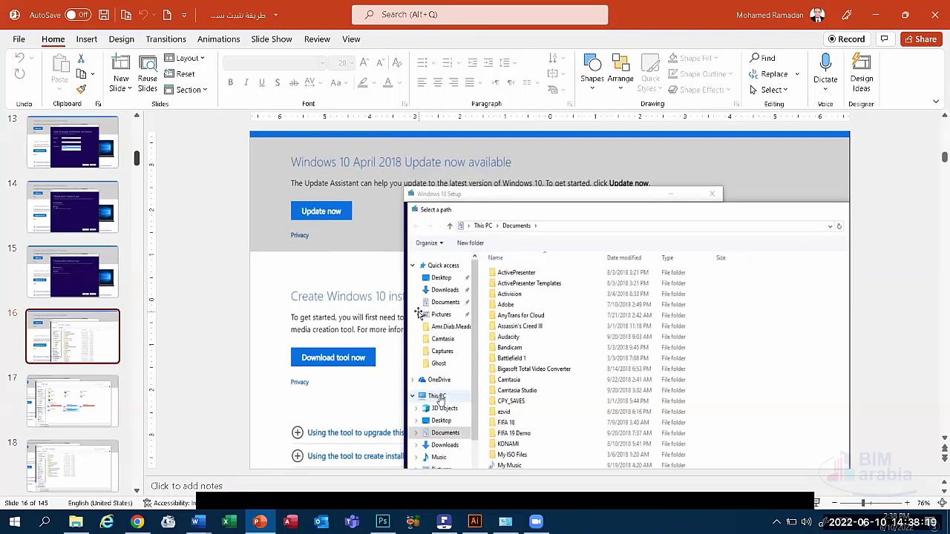
Step: Show slides 17 to 19 on save location and downloading, then slide 20 on direct ISO download
{"action": "left_click", "coordinate": [33, 393]}
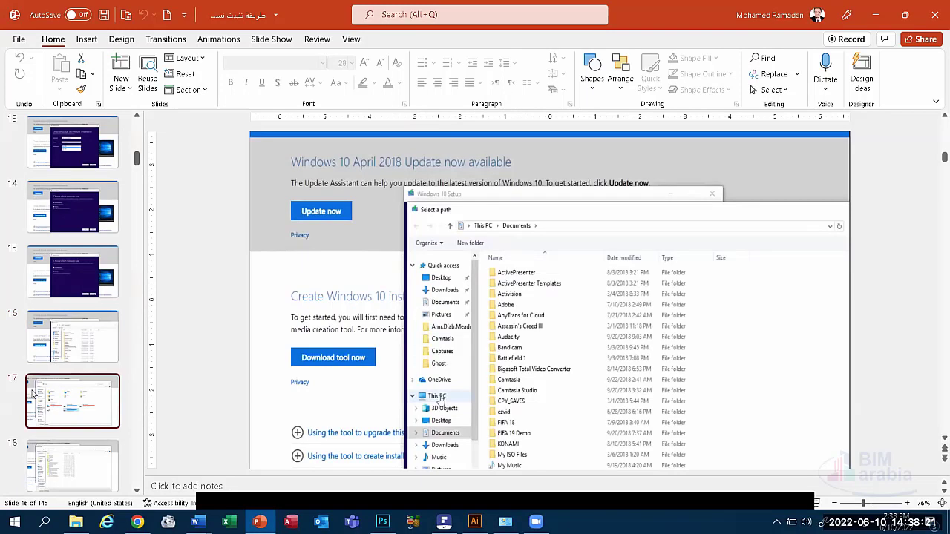
{"action": "left_click", "coordinate": [71, 460]}
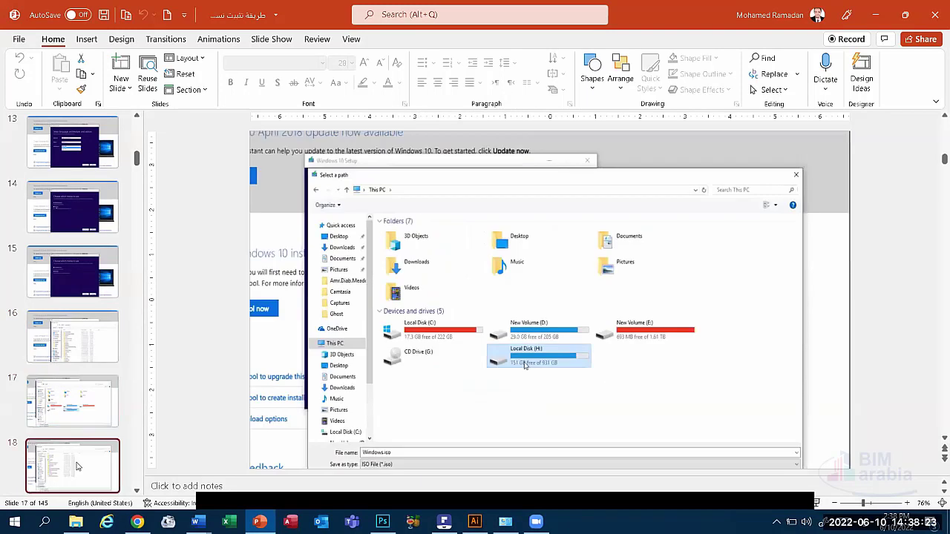
{"action": "scroll", "coordinate": [74, 438], "scroll_direction": "down", "scroll_amount": 1}
{"action": "scroll", "coordinate": [90, 415], "scroll_direction": "down", "scroll_amount": 1}
{"action": "left_click", "coordinate": [82, 375]}
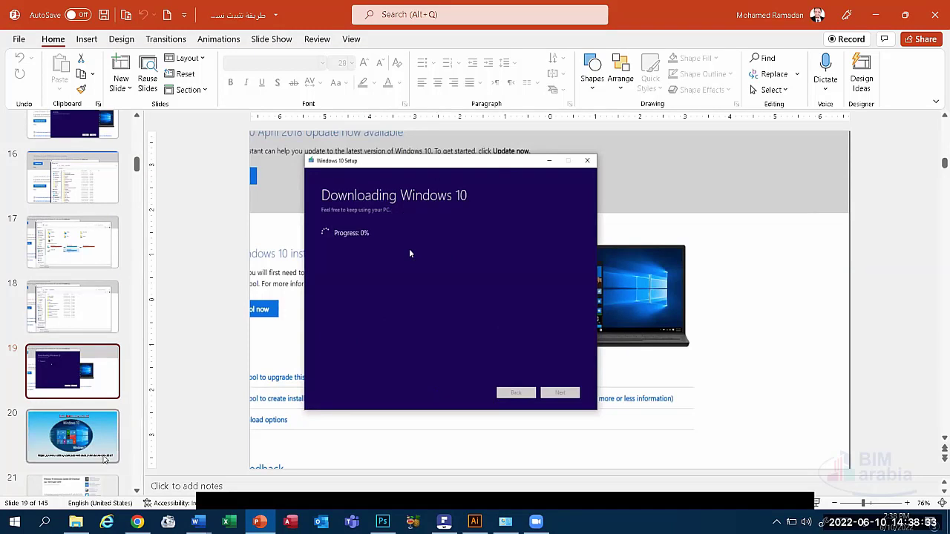
{"action": "scroll", "coordinate": [100, 400], "scroll_direction": "down", "scroll_amount": 1}
{"action": "left_click", "coordinate": [92, 380]}
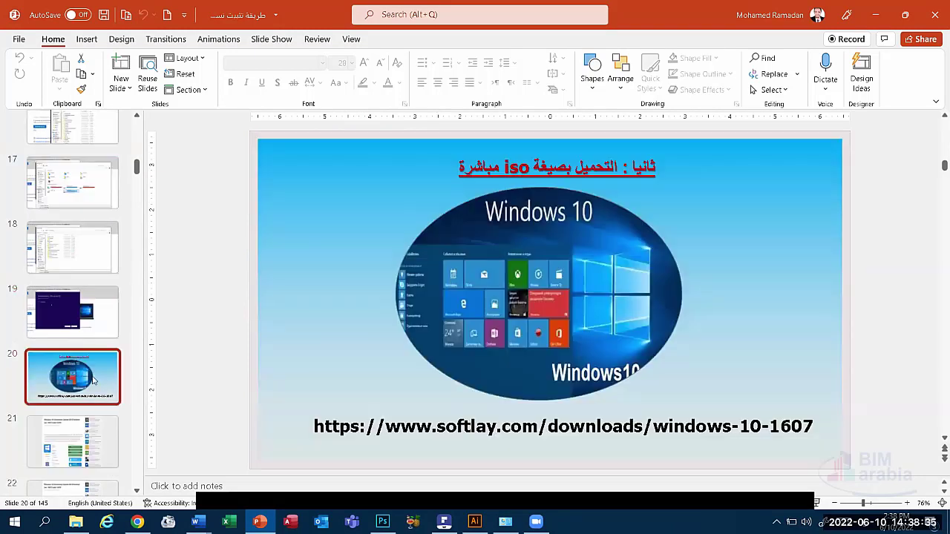
Step: Show slides 21 to 24 with the softlay ISO download page and save dialog
{"action": "scroll", "coordinate": [76, 396], "scroll_direction": "down", "scroll_amount": 1}
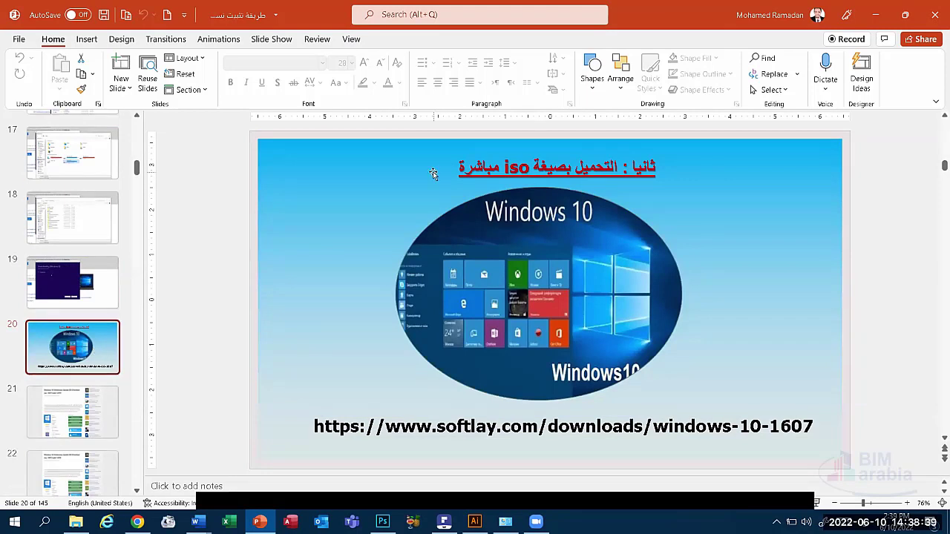
{"action": "left_click", "coordinate": [75, 421]}
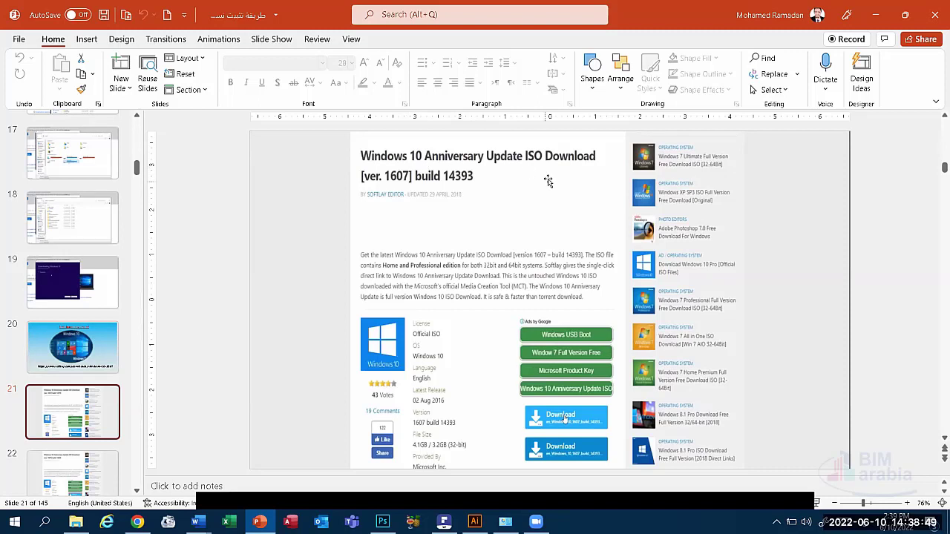
{"action": "left_click", "coordinate": [78, 474]}
{"action": "scroll", "coordinate": [74, 416], "scroll_direction": "down", "scroll_amount": 1}
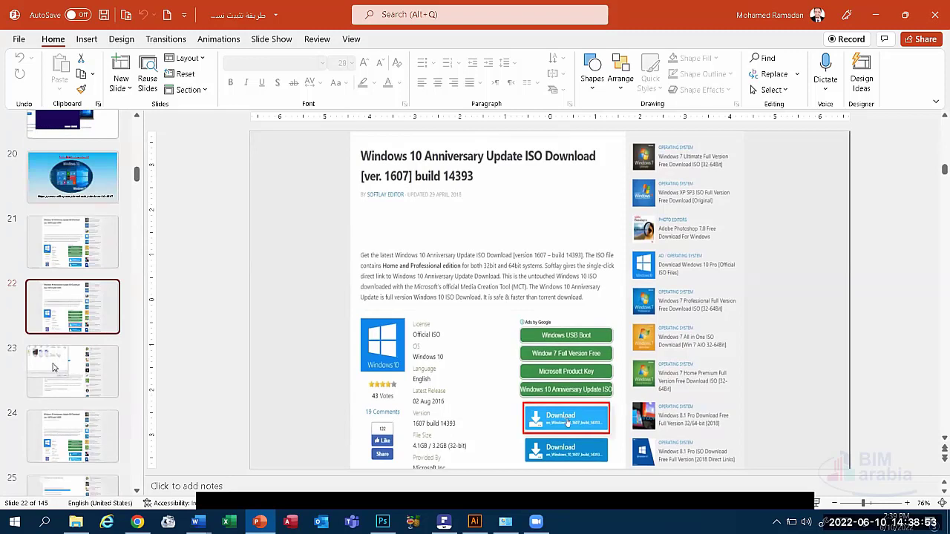
{"action": "left_click", "coordinate": [74, 371]}
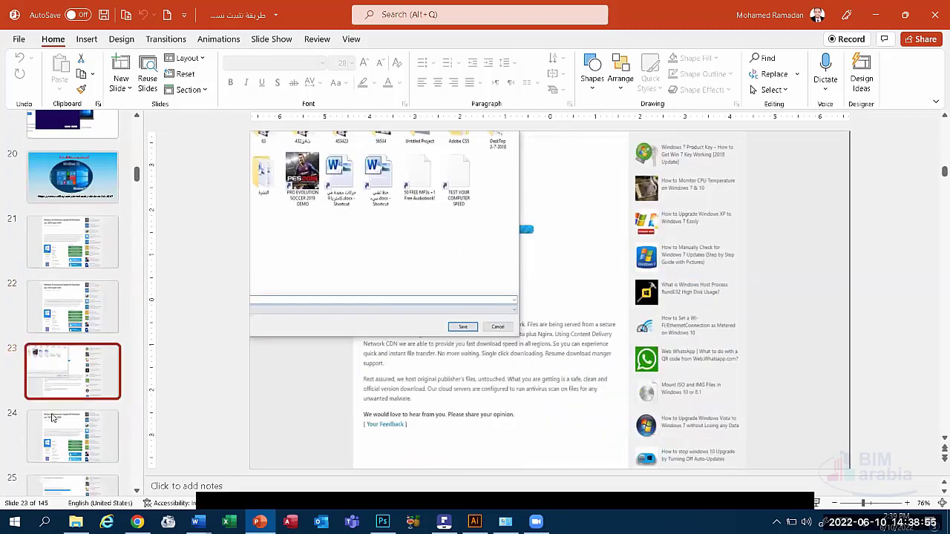
{"action": "left_click", "coordinate": [66, 438]}
Step: Show slide 25 with the download starting, peek at slide 27, then return to slide 26
{"action": "scroll", "coordinate": [70, 445], "scroll_direction": "down", "scroll_amount": 2}
{"action": "scroll", "coordinate": [85, 449], "scroll_direction": "down", "scroll_amount": 2}
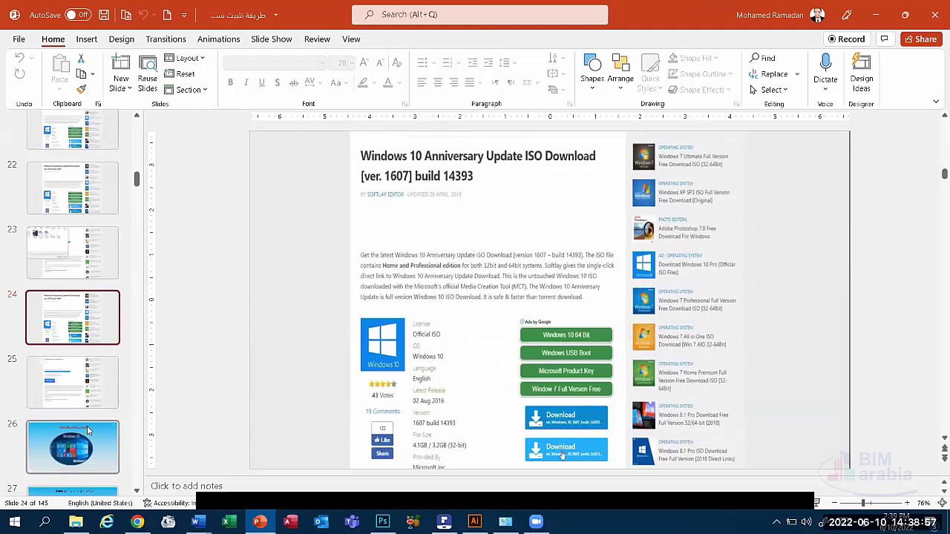
{"action": "left_click", "coordinate": [86, 392]}
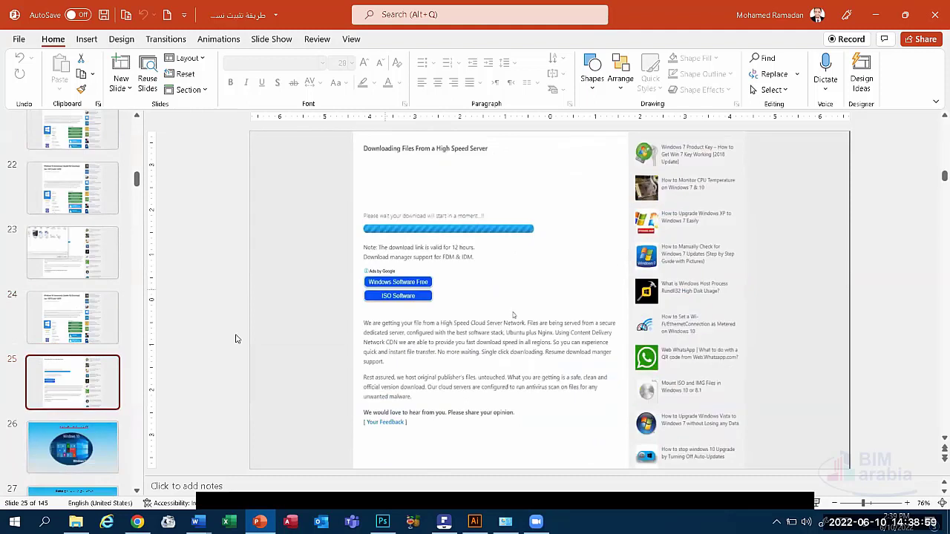
{"action": "scroll", "coordinate": [131, 378], "scroll_direction": "down", "scroll_amount": 2}
{"action": "scroll", "coordinate": [131, 377], "scroll_direction": "down", "scroll_amount": 3}
{"action": "scroll", "coordinate": [130, 377], "scroll_direction": "down", "scroll_amount": 1}
{"action": "left_click", "coordinate": [89, 245]}
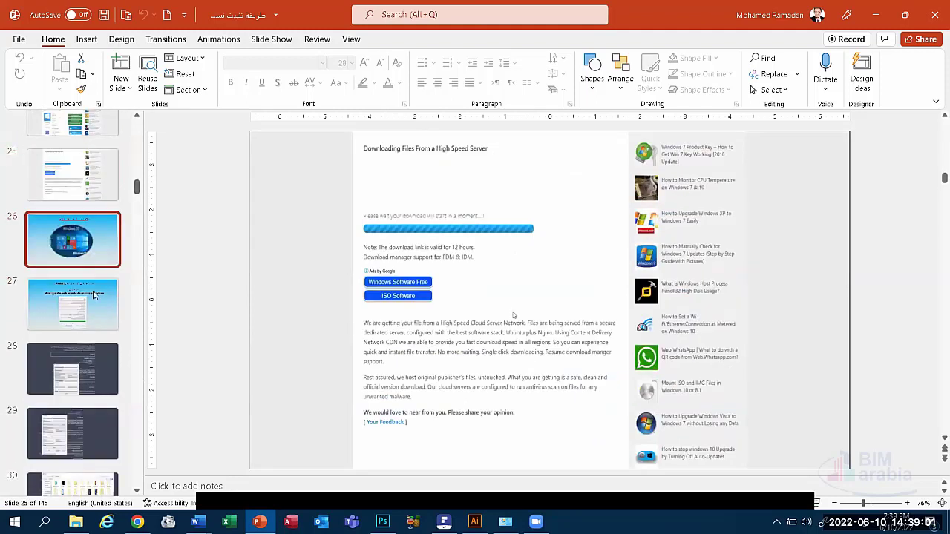
{"action": "left_click", "coordinate": [86, 304]}
{"action": "left_click", "coordinate": [93, 254]}
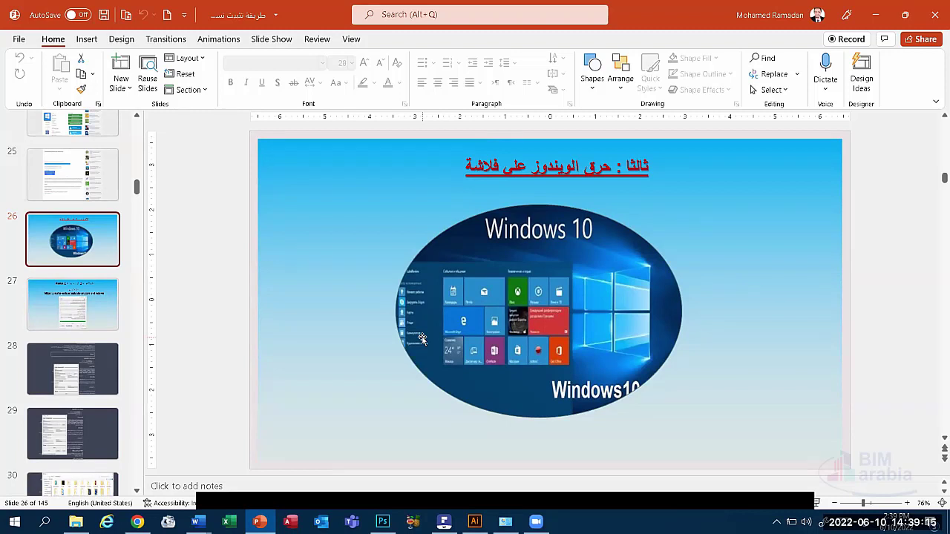
Step: View slide 27's Rufus download link, selecting then deselecting its title, then slide 28's Rufus screenshot
{"action": "left_click", "coordinate": [71, 318]}
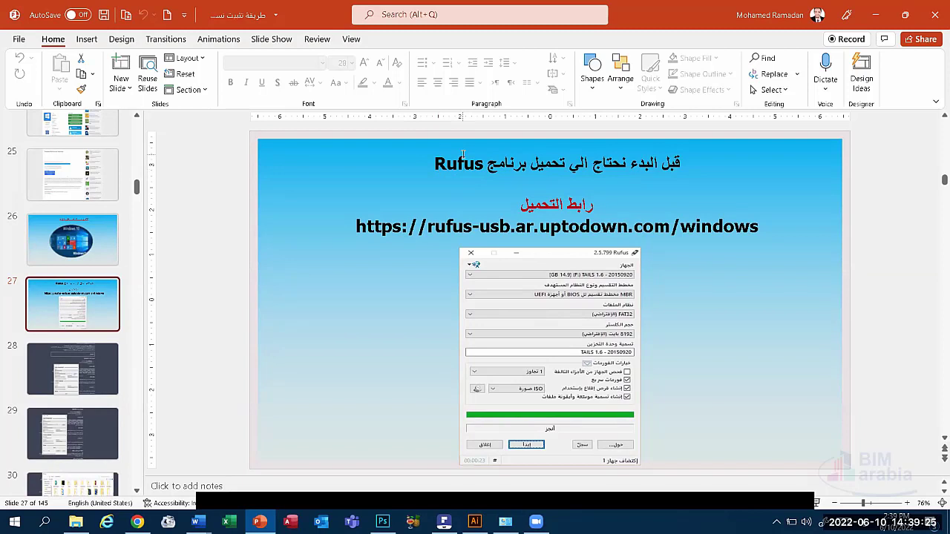
{"action": "left_click", "coordinate": [463, 157]}
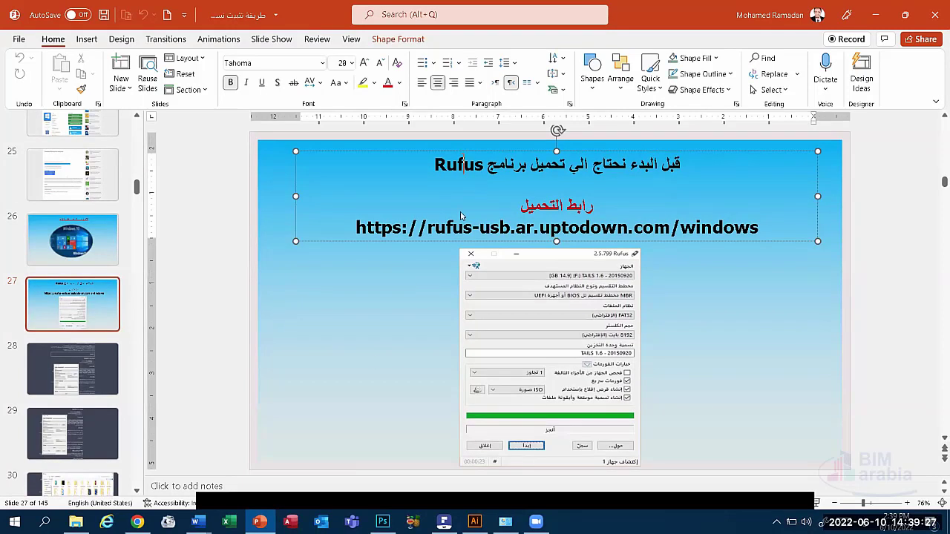
{"action": "left_click", "coordinate": [373, 361]}
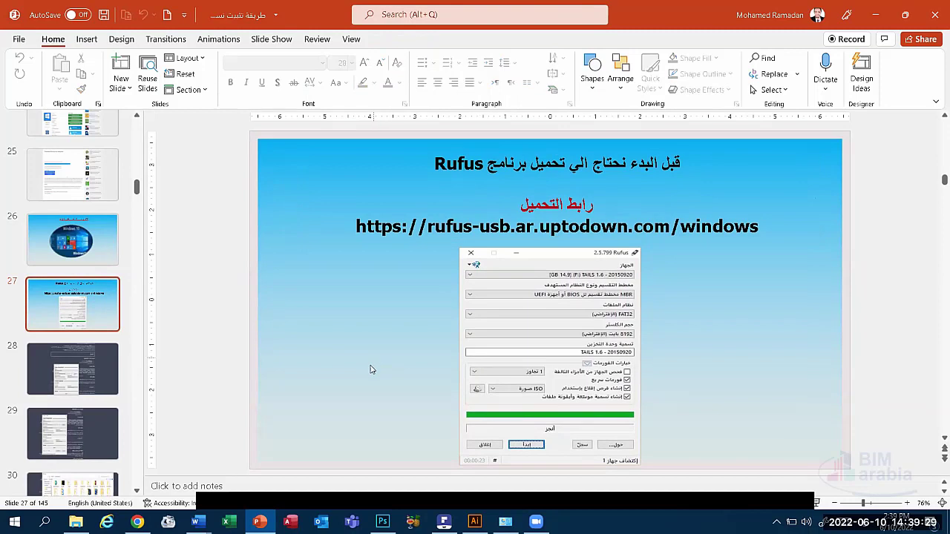
{"action": "left_click", "coordinate": [67, 363]}
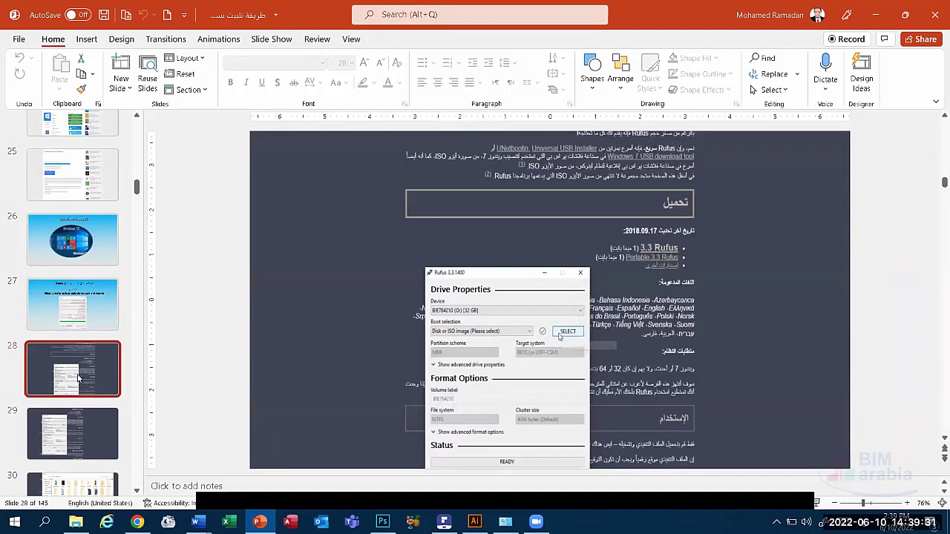
Step: Step through slides 29 to 32 of the Rufus setup, returning to slide 31 with the ISO loaded
{"action": "key", "text": "Up"}
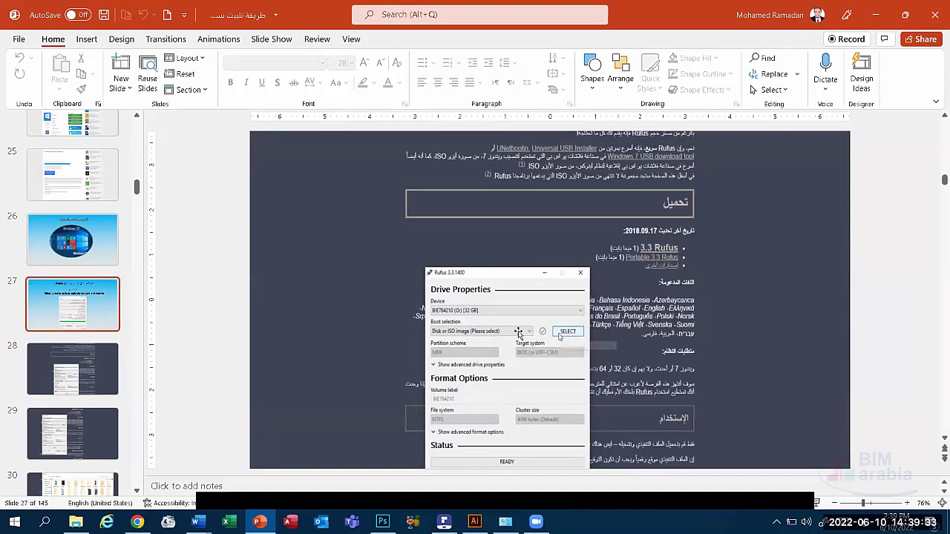
{"action": "key", "text": "Down"}
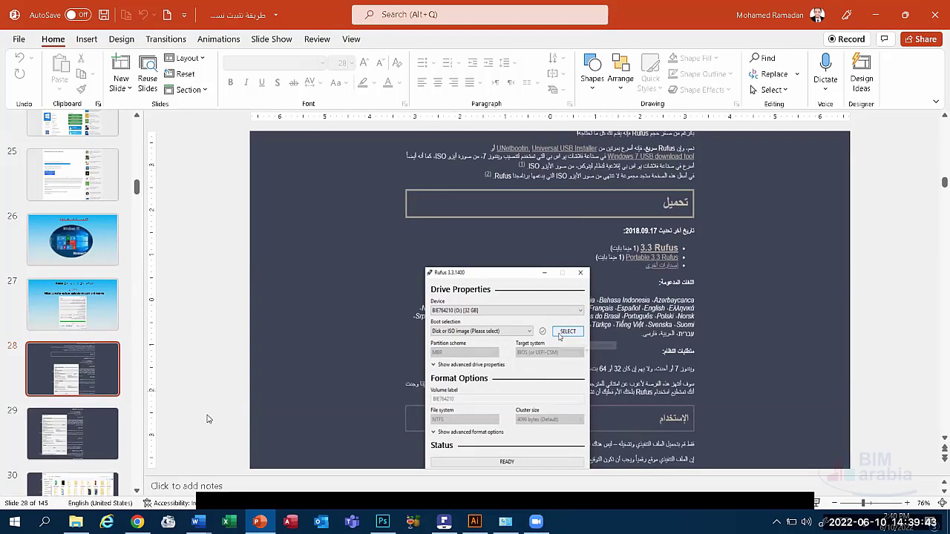
{"action": "left_click", "coordinate": [89, 455]}
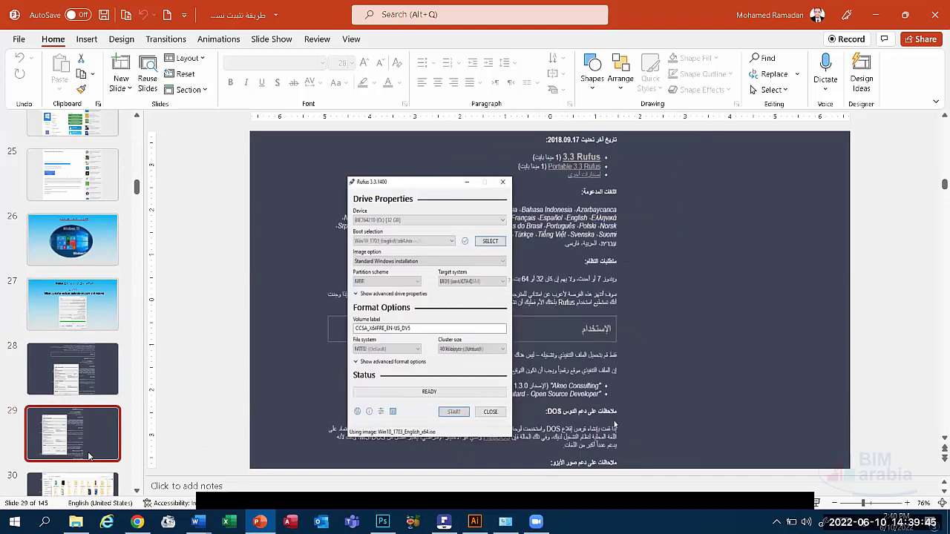
{"action": "left_click", "coordinate": [76, 486]}
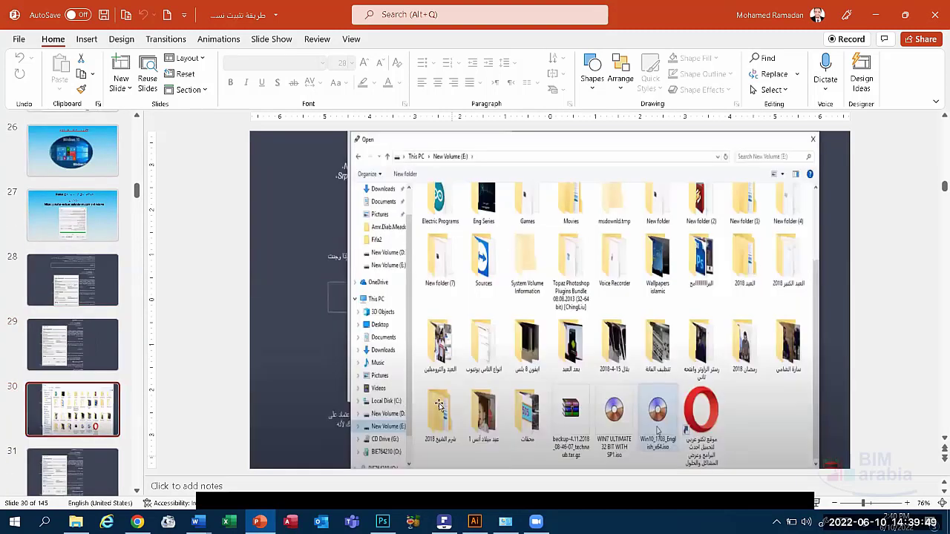
{"action": "left_click", "coordinate": [88, 468]}
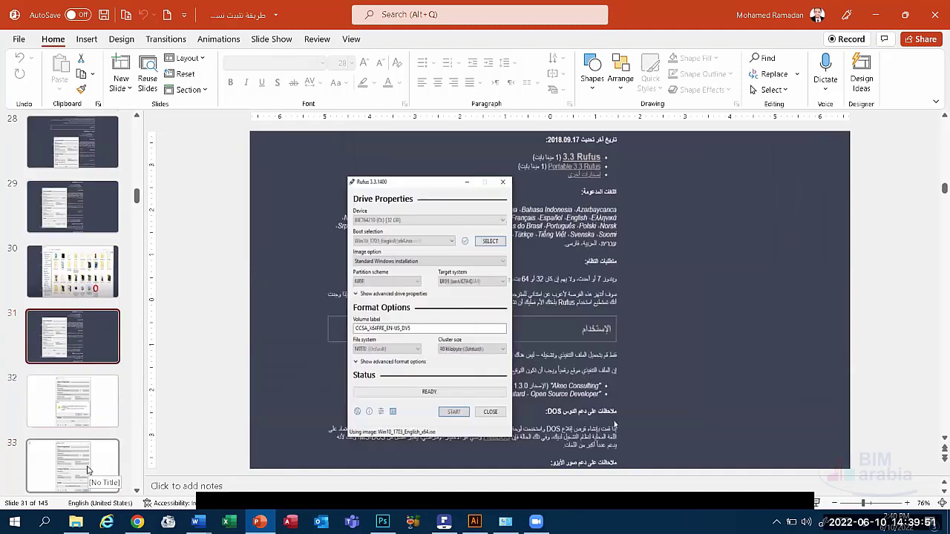
{"action": "scroll", "coordinate": [87, 445], "scroll_direction": "down", "scroll_amount": 2}
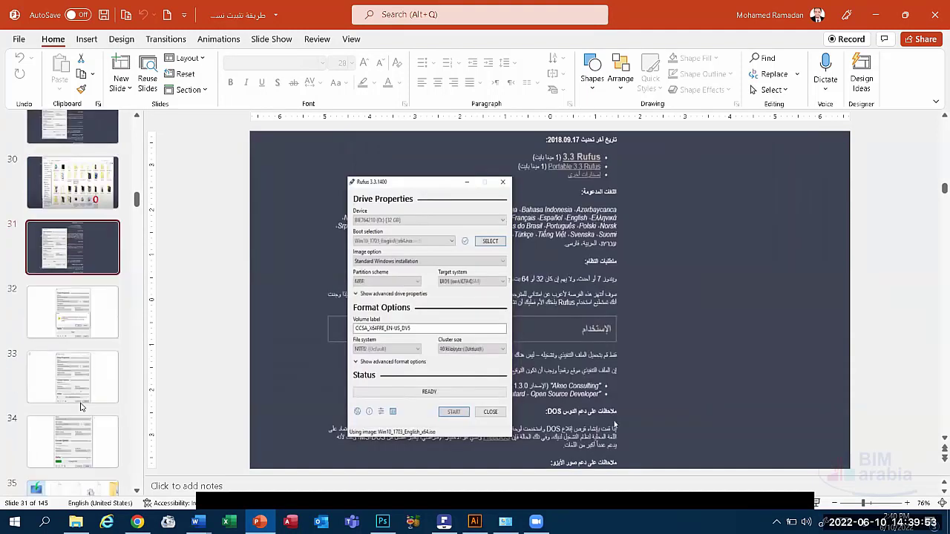
{"action": "left_click", "coordinate": [87, 327]}
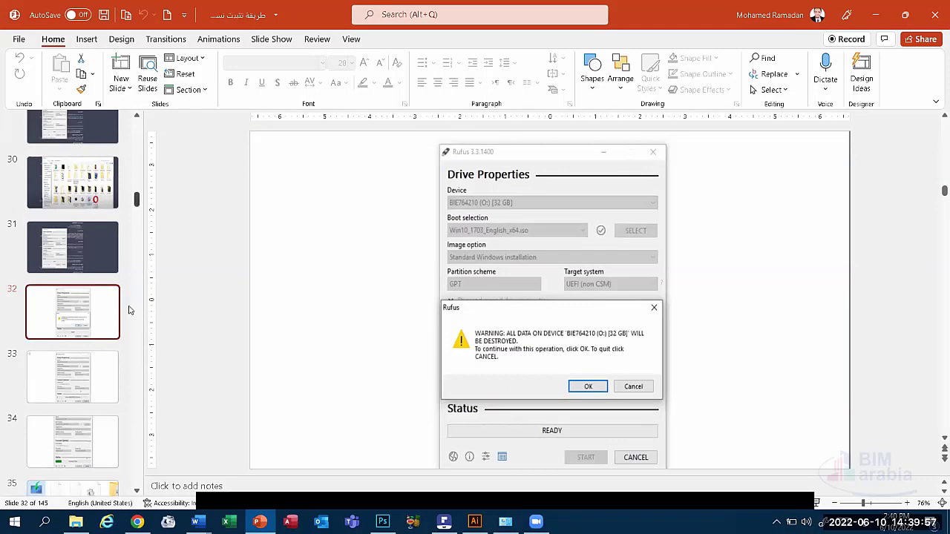
{"action": "left_click", "coordinate": [92, 262]}
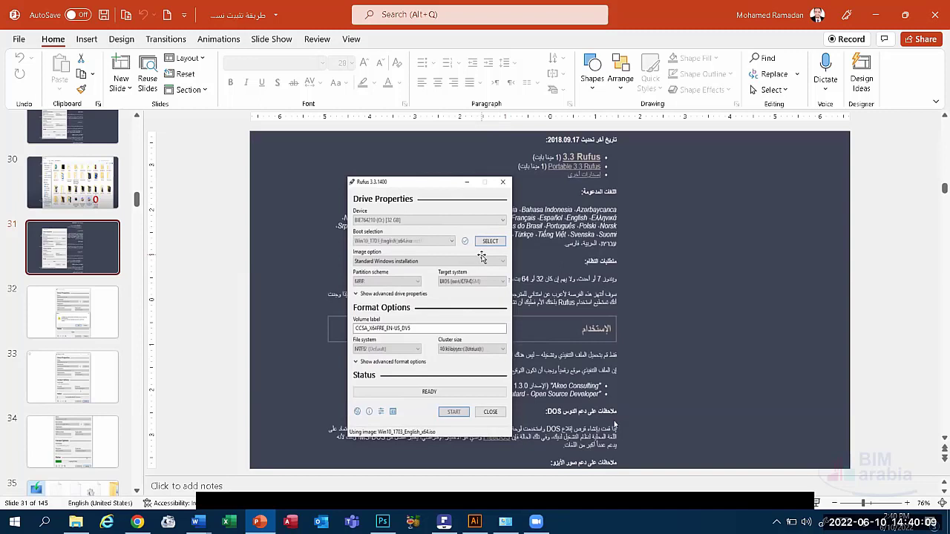
Step: Show slides 32 to 35 on formatting and copying files, then go back to slide 31
{"action": "left_click", "coordinate": [97, 316]}
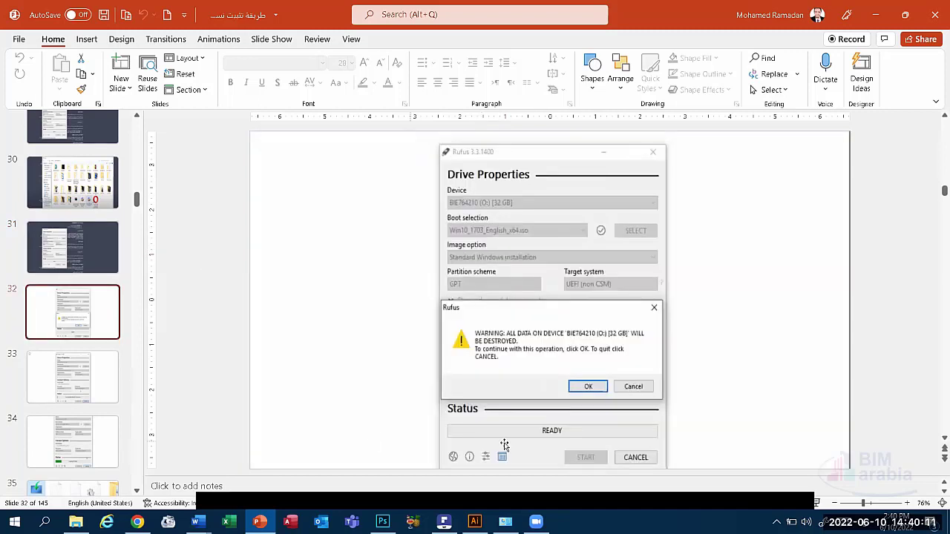
{"action": "left_click", "coordinate": [48, 391]}
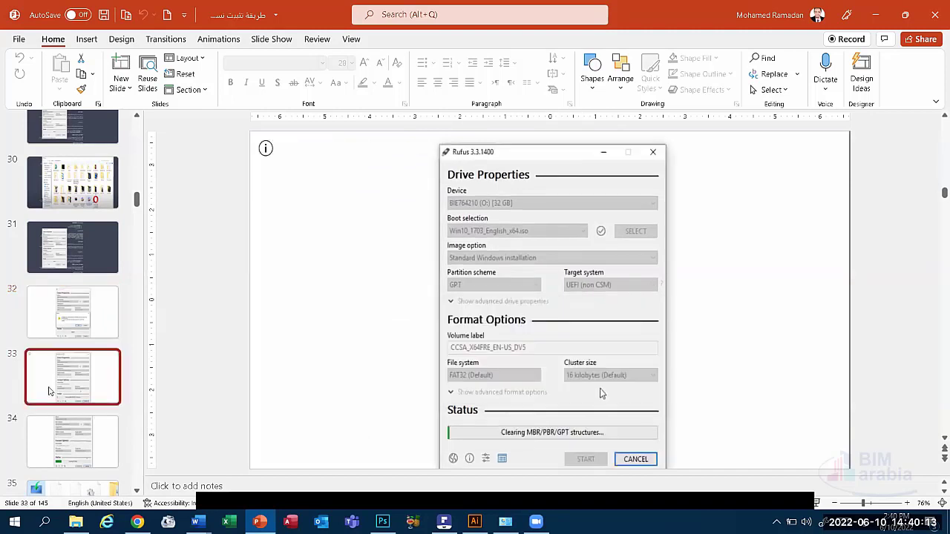
{"action": "left_click", "coordinate": [100, 454]}
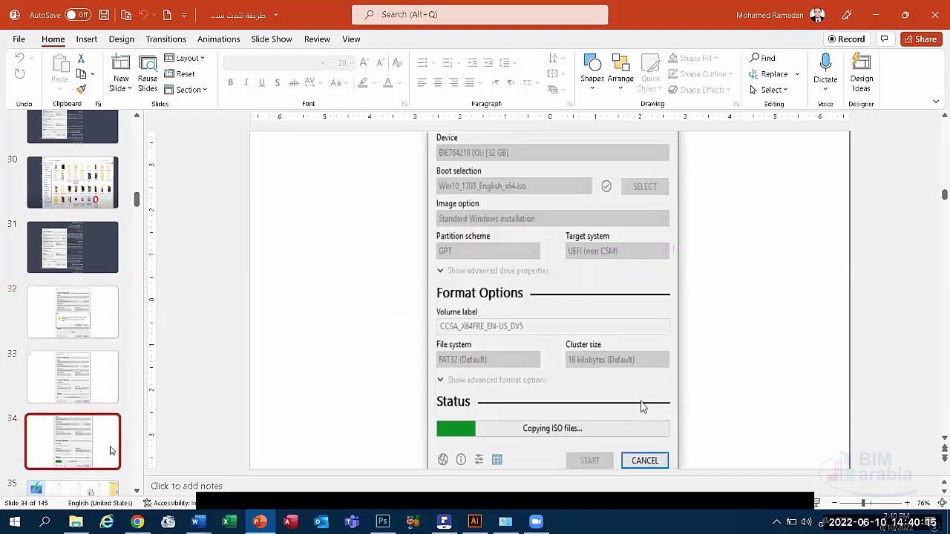
{"action": "left_click", "coordinate": [73, 442]}
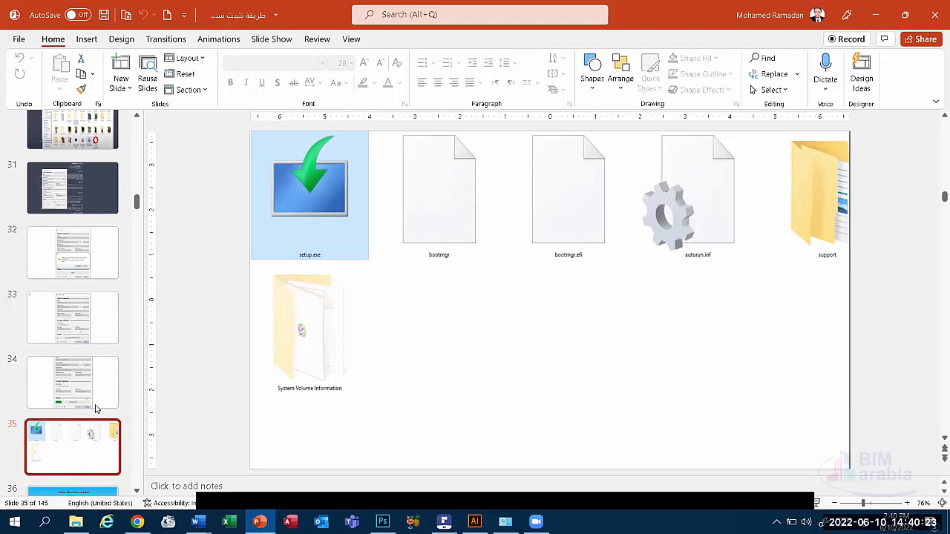
{"action": "scroll", "coordinate": [91, 464], "scroll_direction": "up", "scroll_amount": 2}
{"action": "left_click", "coordinate": [65, 271]}
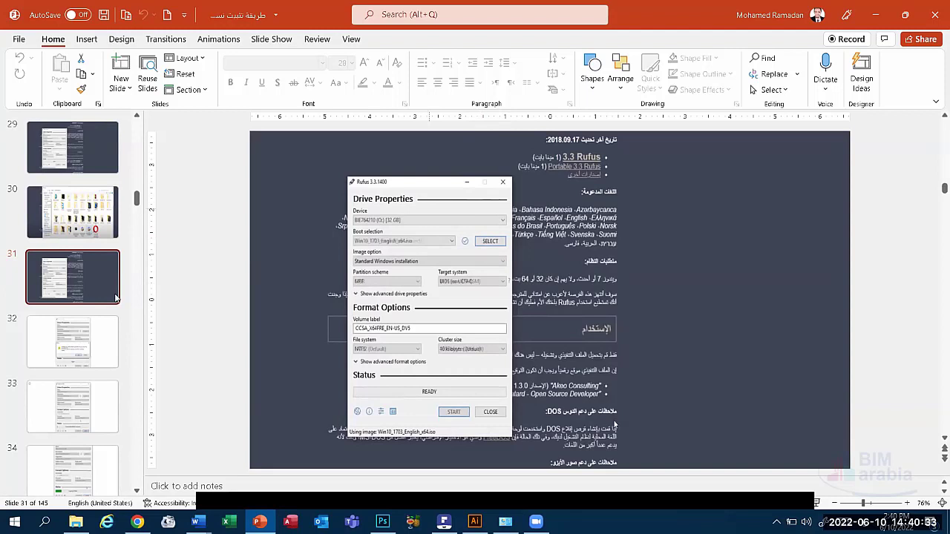
Step: Revisit slides 32 and 33, then show slide 36 on burning Windows 10 to a CD
{"action": "left_click", "coordinate": [52, 355]}
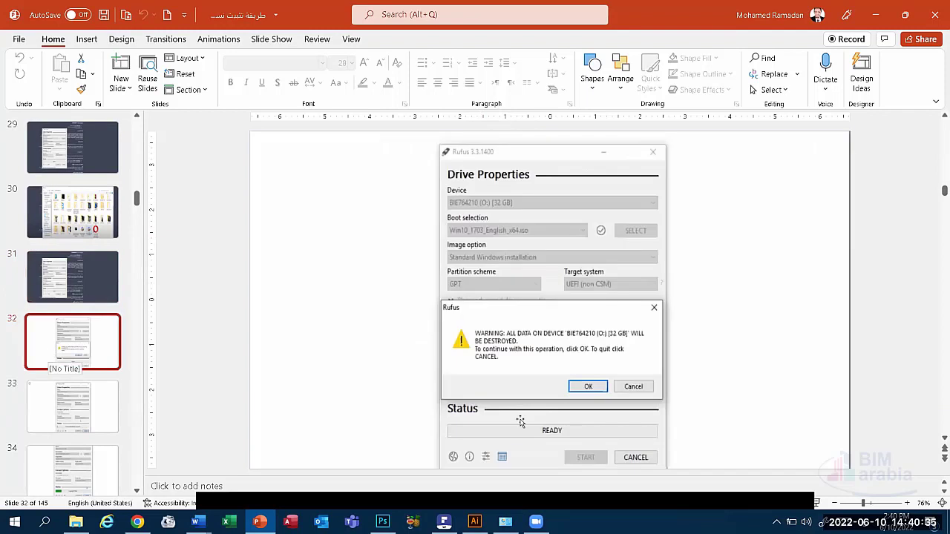
{"action": "left_click", "coordinate": [78, 399]}
{"action": "scroll", "coordinate": [89, 386], "scroll_direction": "down", "scroll_amount": 3}
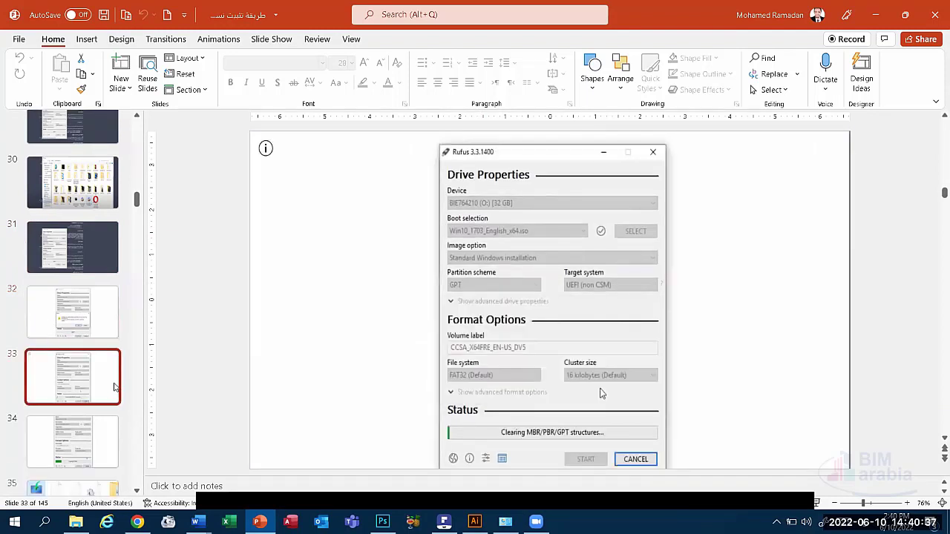
{"action": "scroll", "coordinate": [104, 378], "scroll_direction": "down", "scroll_amount": 3}
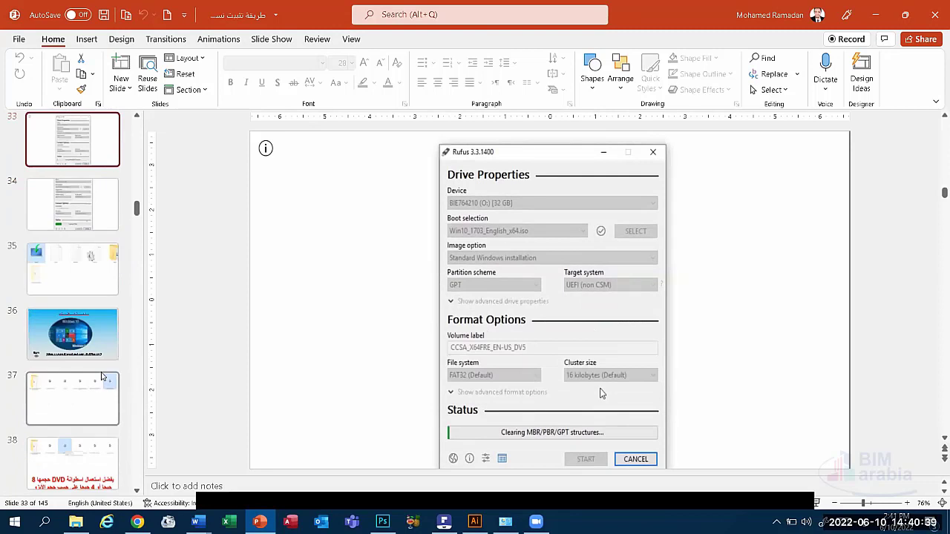
{"action": "left_click", "coordinate": [65, 324]}
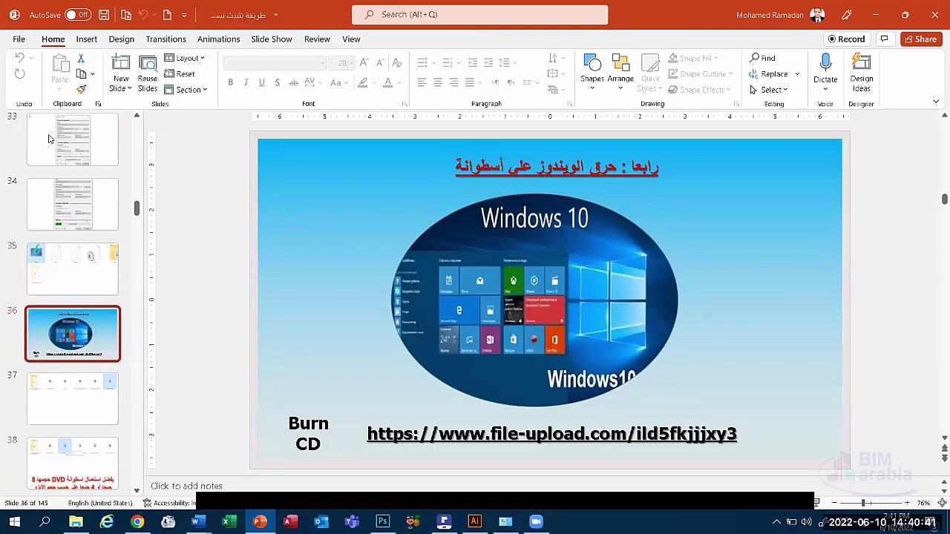
Step: Show slides 34 and 37 to 39, including the file icons and DVD size advice
{"action": "left_click", "coordinate": [65, 209]}
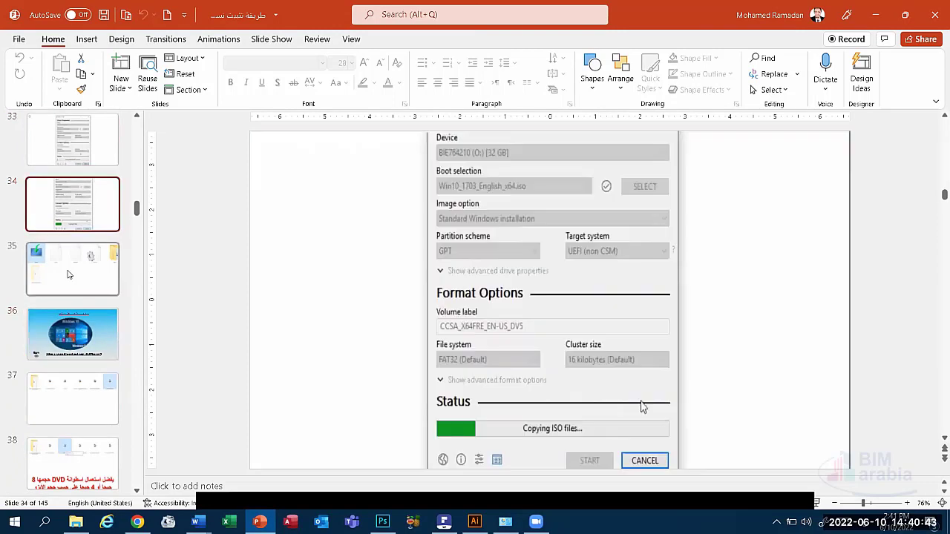
{"action": "scroll", "coordinate": [70, 275], "scroll_direction": "down", "scroll_amount": 1}
{"action": "left_click", "coordinate": [99, 369]}
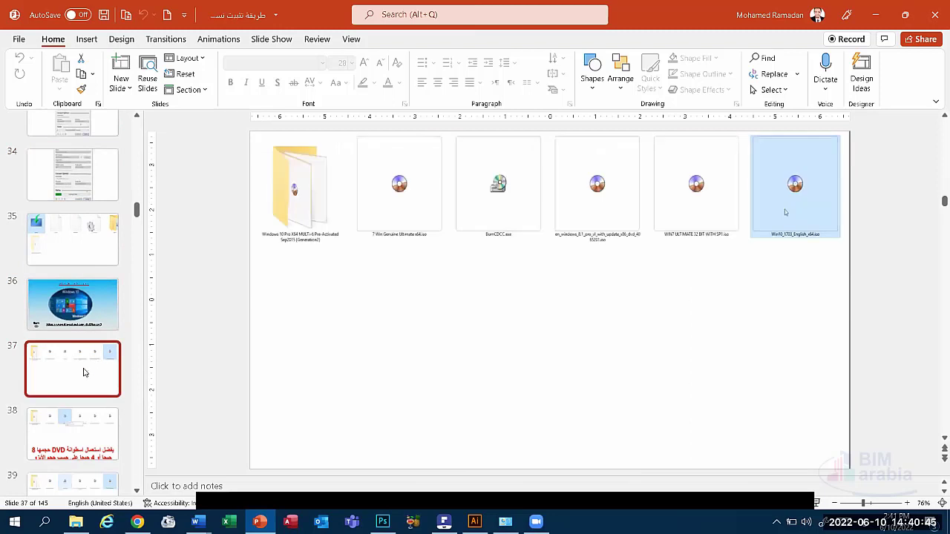
{"action": "left_click", "coordinate": [74, 449]}
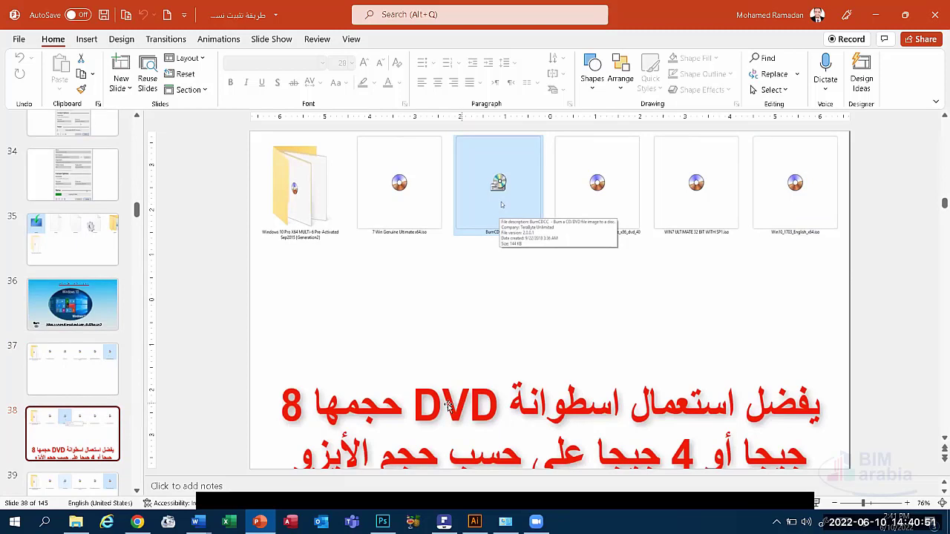
{"action": "scroll", "coordinate": [83, 406], "scroll_direction": "down", "scroll_amount": 2}
{"action": "scroll", "coordinate": [83, 407], "scroll_direction": "down", "scroll_amount": 1}
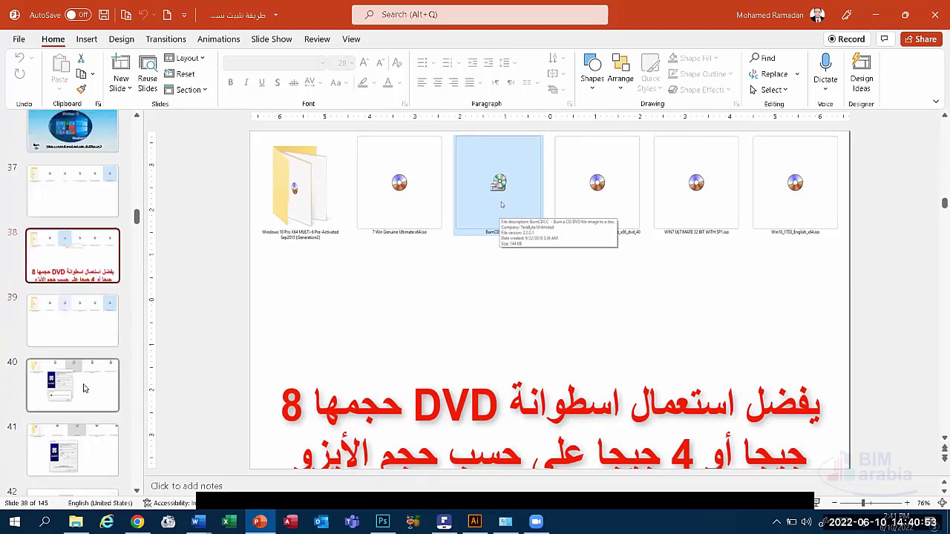
{"action": "left_click", "coordinate": [74, 334]}
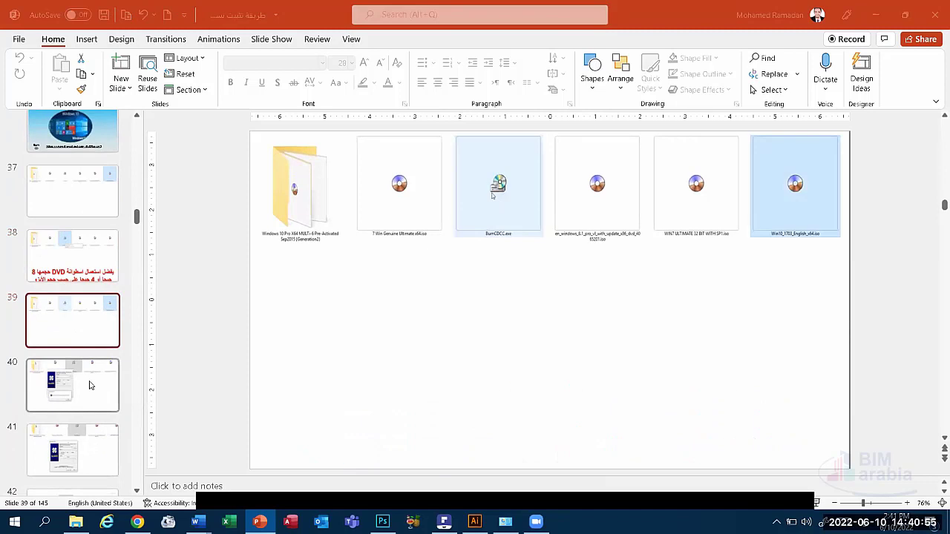
Step: On slide 40, select the BurnCDCC screenshot and undo its accidental move
{"action": "left_click", "coordinate": [83, 388]}
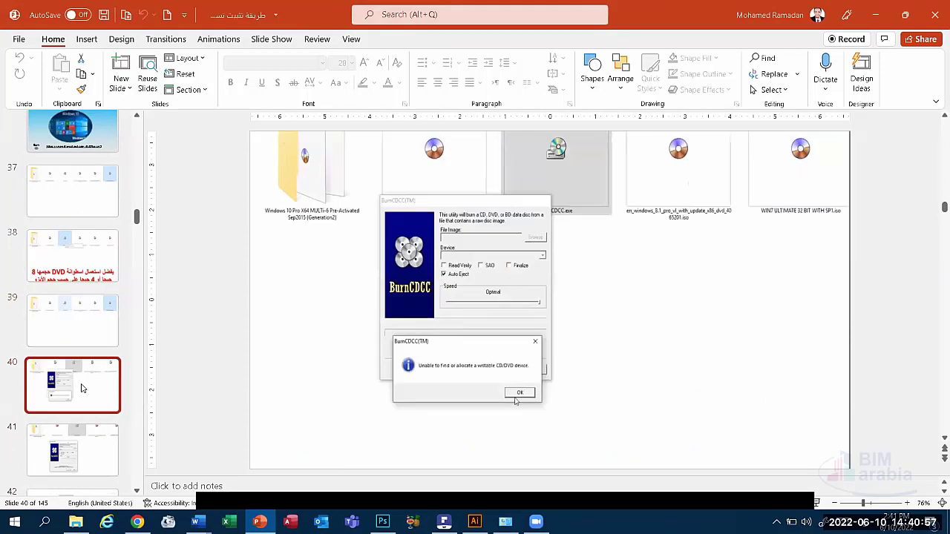
{"action": "scroll", "coordinate": [82, 386], "scroll_direction": "down", "scroll_amount": 3}
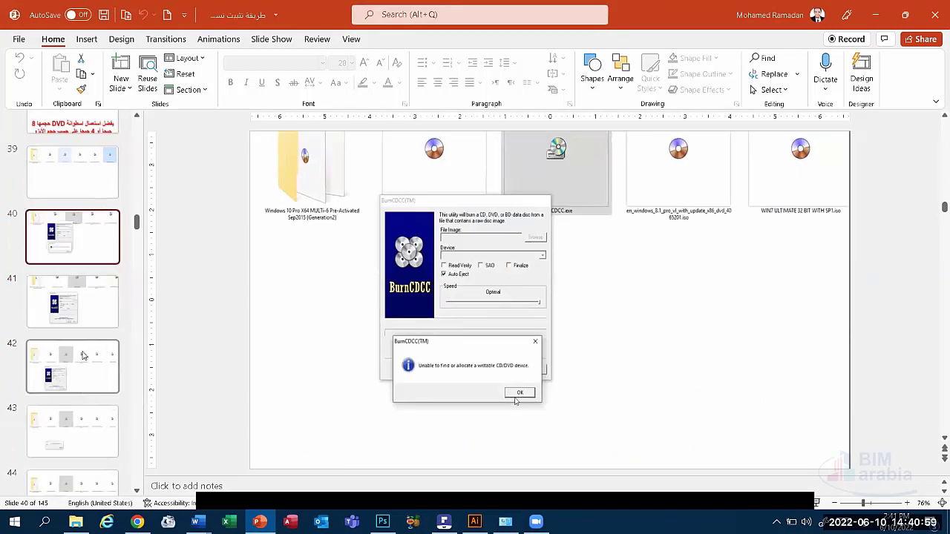
{"action": "scroll", "coordinate": [83, 358], "scroll_direction": "down", "scroll_amount": 3}
{"action": "scroll", "coordinate": [54, 355], "scroll_direction": "up", "scroll_amount": 3}
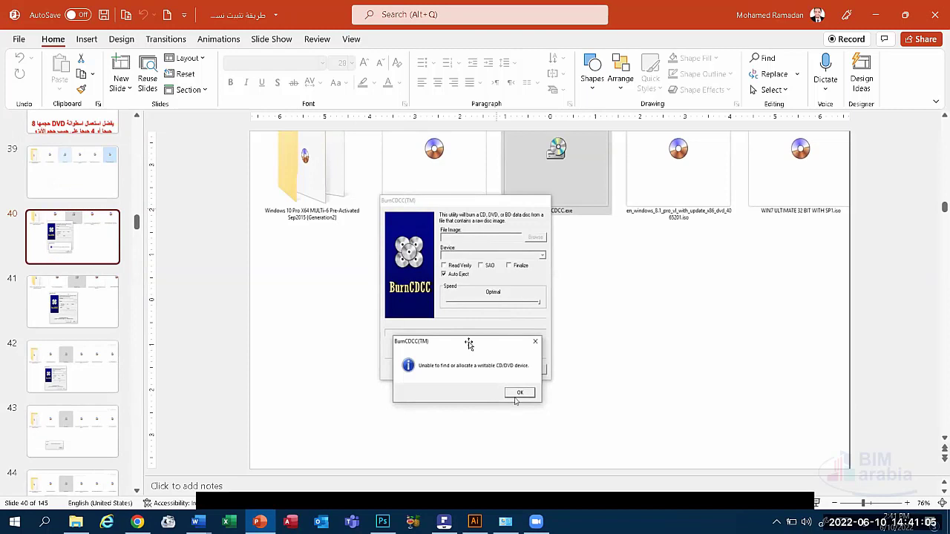
{"action": "scroll", "coordinate": [450, 277], "scroll_direction": "right", "scroll_amount": 3}
{"action": "left_click", "coordinate": [416, 296]}
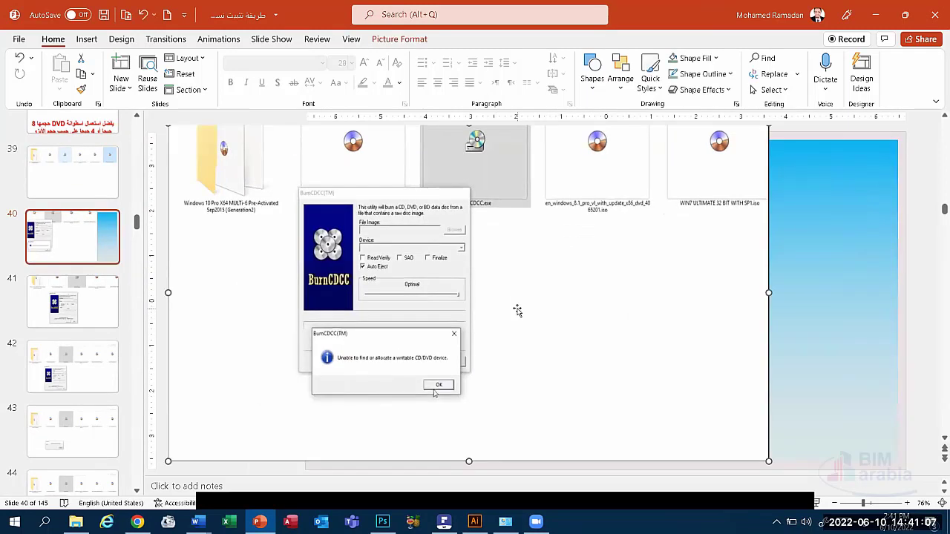
{"action": "key", "text": "ctrl+z"}
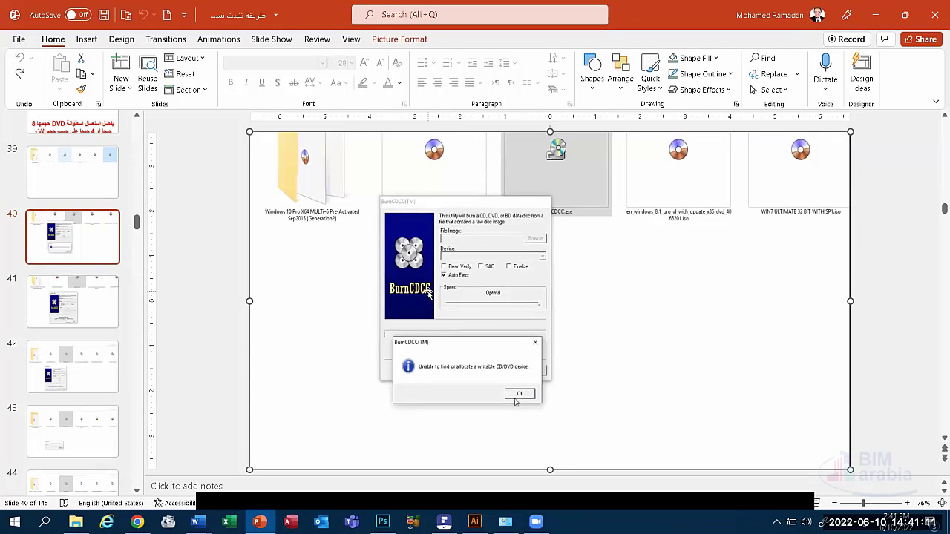
Step: Show slides 41 to 44, through the Insert disk message to the BurnCDCC dialog
{"action": "left_click", "coordinate": [69, 305]}
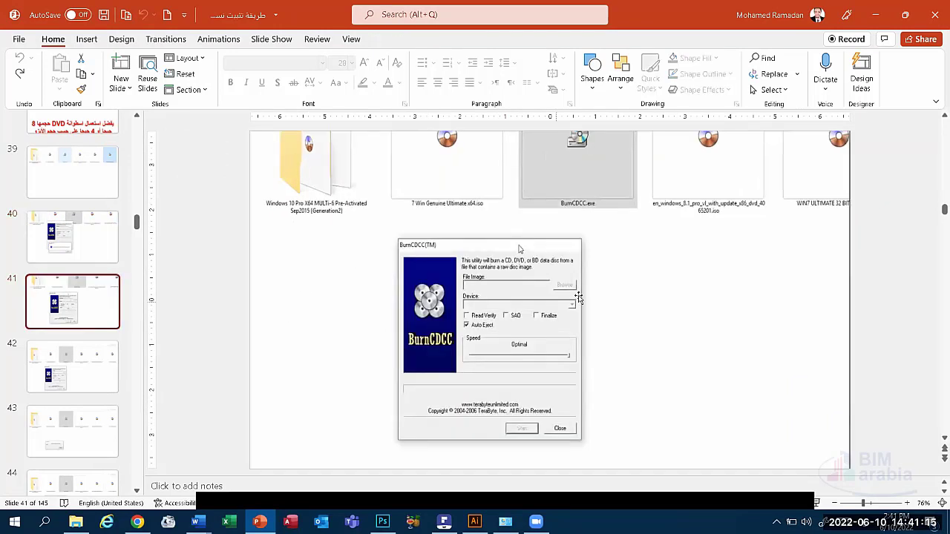
{"action": "left_click", "coordinate": [52, 374]}
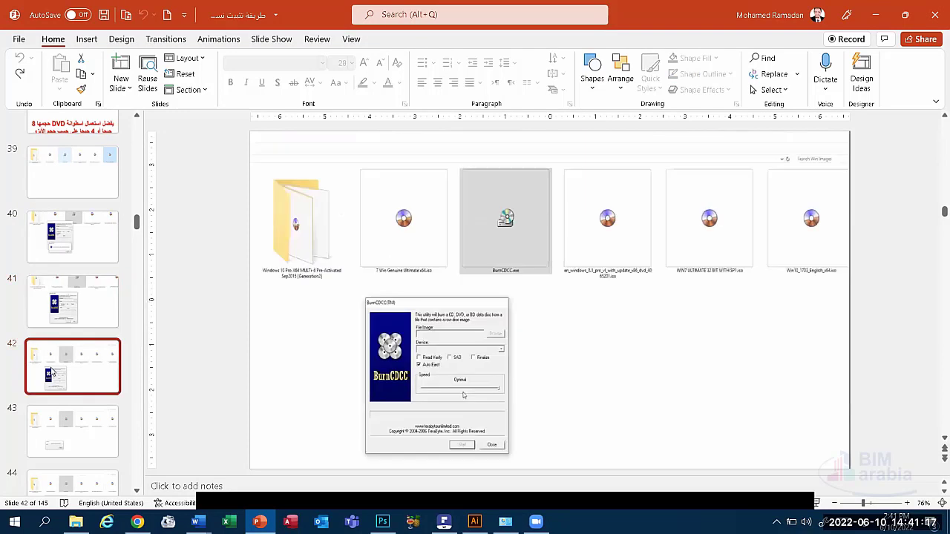
{"action": "left_click", "coordinate": [97, 422]}
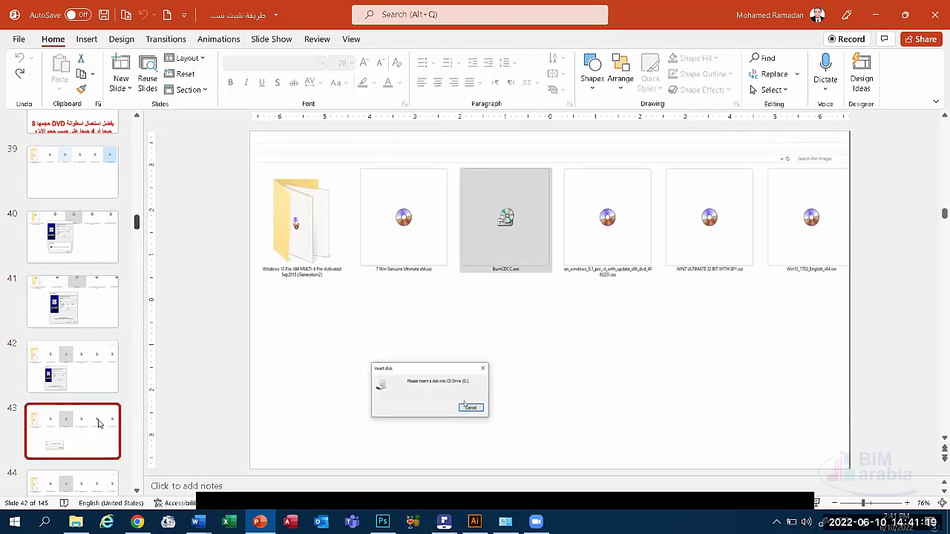
{"action": "left_click", "coordinate": [115, 490]}
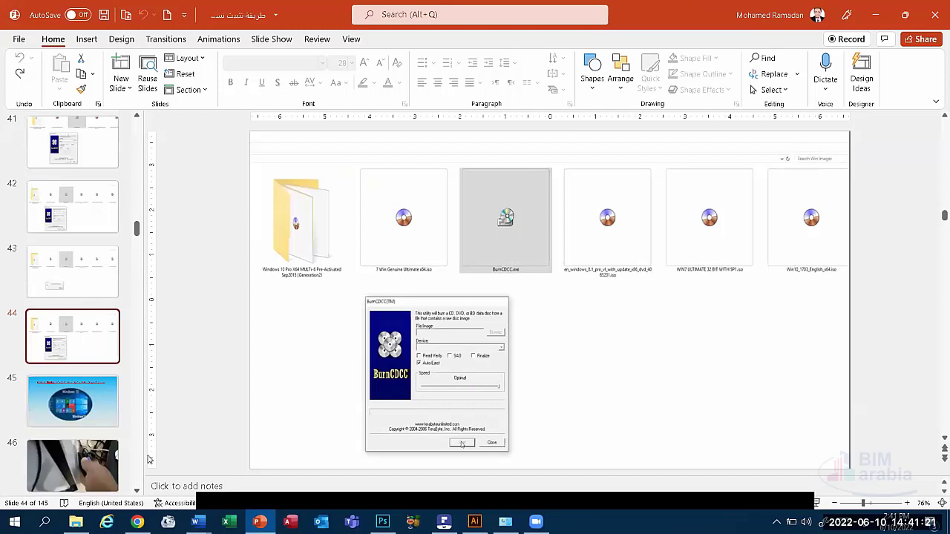
{"action": "scroll", "coordinate": [115, 452], "scroll_direction": "down", "scroll_amount": 1}
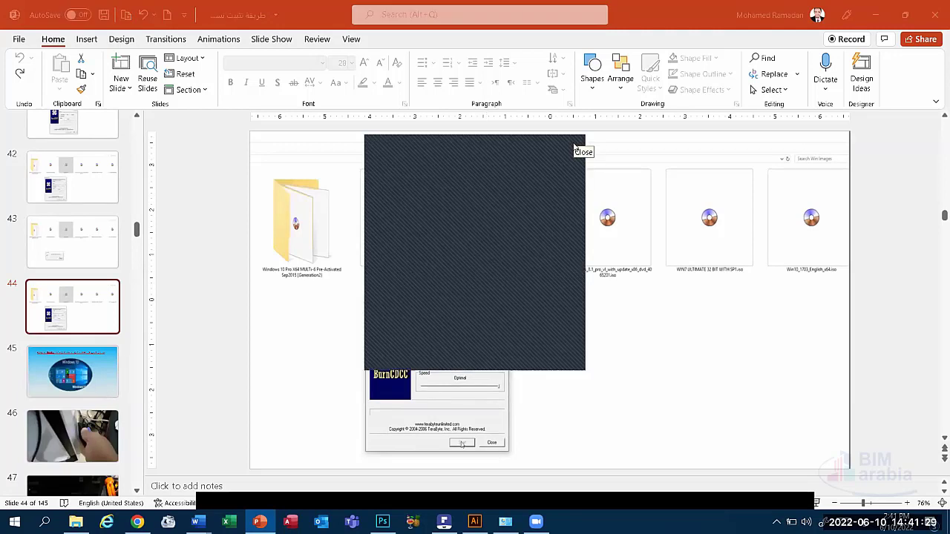
Step: Close the dark overlay so slide 44's ISO file icons and BurnCDCC dialog are visible again
{"action": "left_click", "coordinate": [572, 148]}
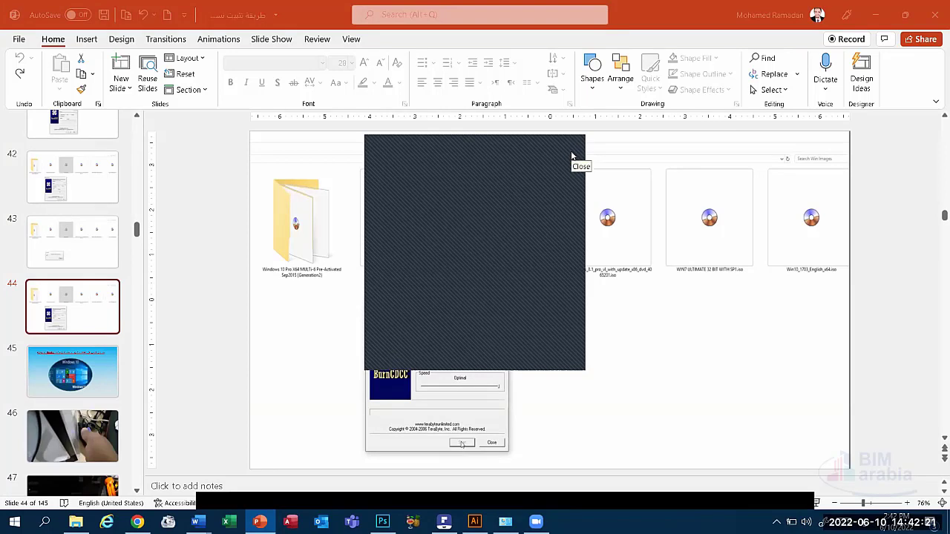
{"action": "left_click", "coordinate": [571, 155]}
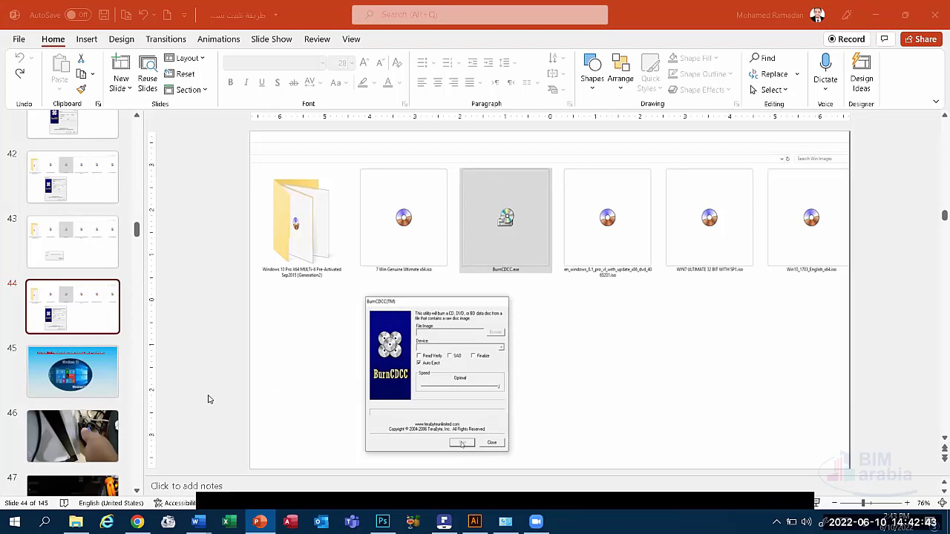
Step: Go back to slide 41, select a Word document on the desktop, then return to PowerPoint
{"action": "key", "text": "Up"}
{"action": "key", "text": "Up"}
{"action": "key", "text": "Up"}
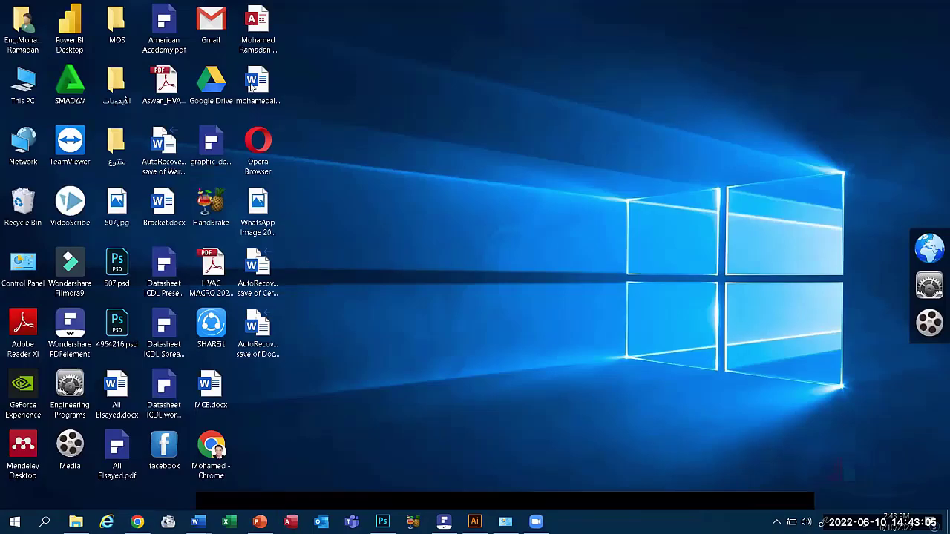
{"action": "left_click", "coordinate": [261, 104]}
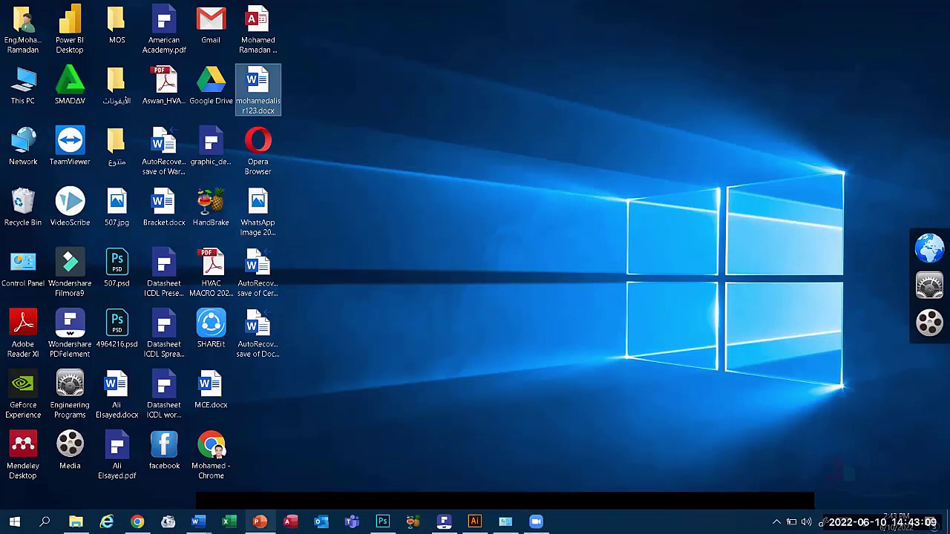
{"action": "left_click", "coordinate": [260, 522]}
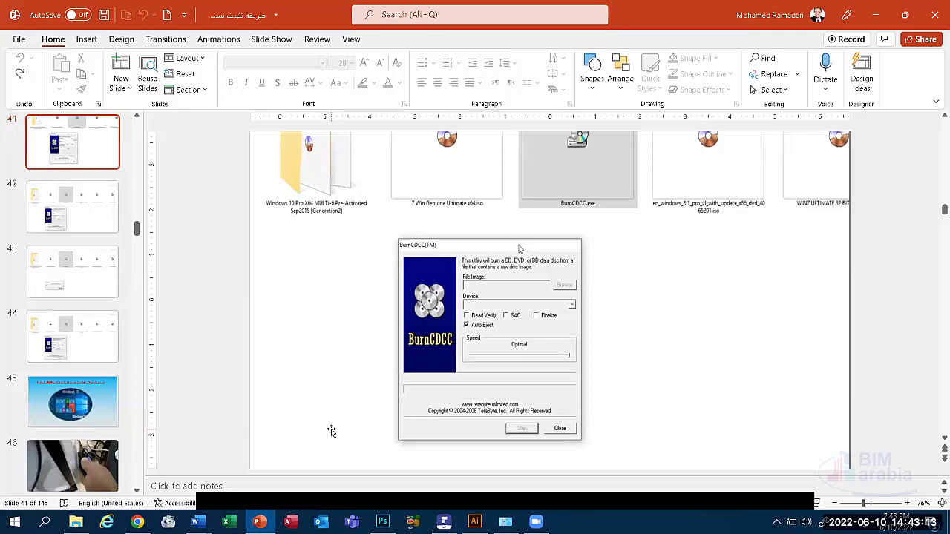
Step: Scroll the slide pane down and display slide 50, the laptop BIOS Information photo
{"action": "scroll", "coordinate": [95, 393], "scroll_direction": "down", "scroll_amount": 1}
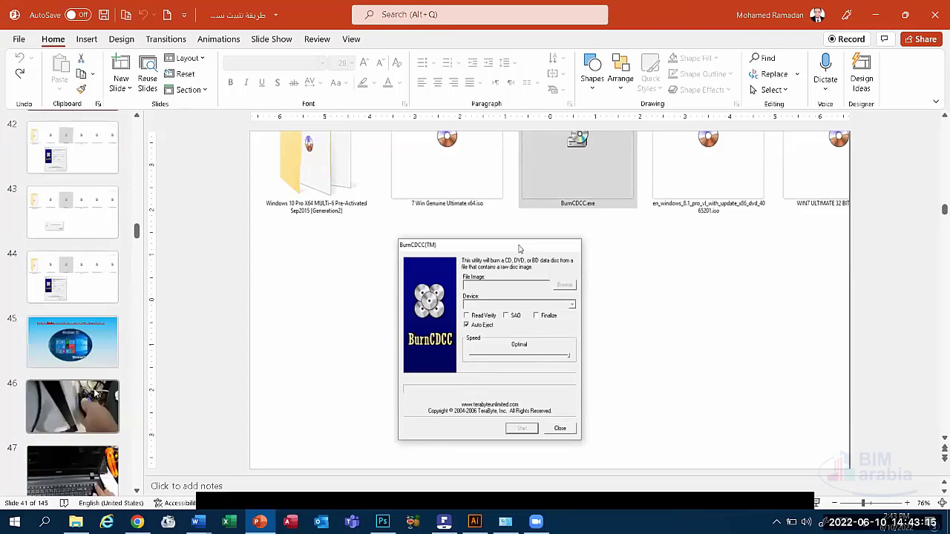
{"action": "scroll", "coordinate": [95, 393], "scroll_direction": "down", "scroll_amount": 3}
{"action": "scroll", "coordinate": [82, 363], "scroll_direction": "down", "scroll_amount": 1}
{"action": "scroll", "coordinate": [76, 346], "scroll_direction": "down", "scroll_amount": 1}
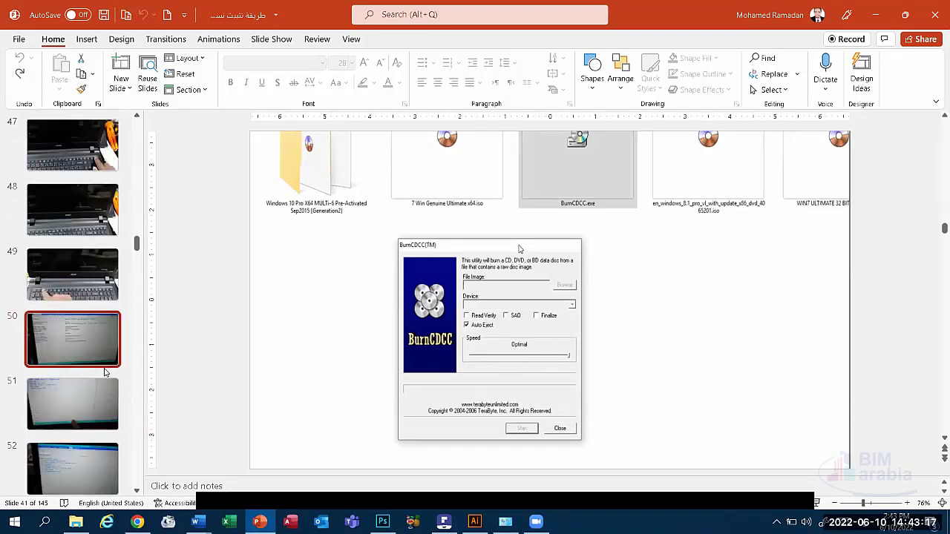
{"action": "left_click", "coordinate": [105, 371]}
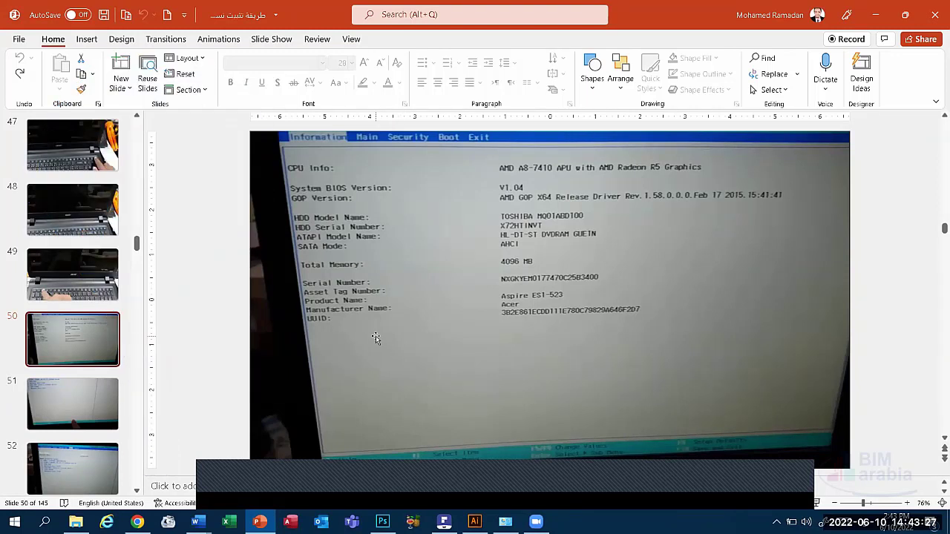
Step: View slide 51's boot-menu photo and slide 52's boot priority order
{"action": "left_click", "coordinate": [479, 491]}
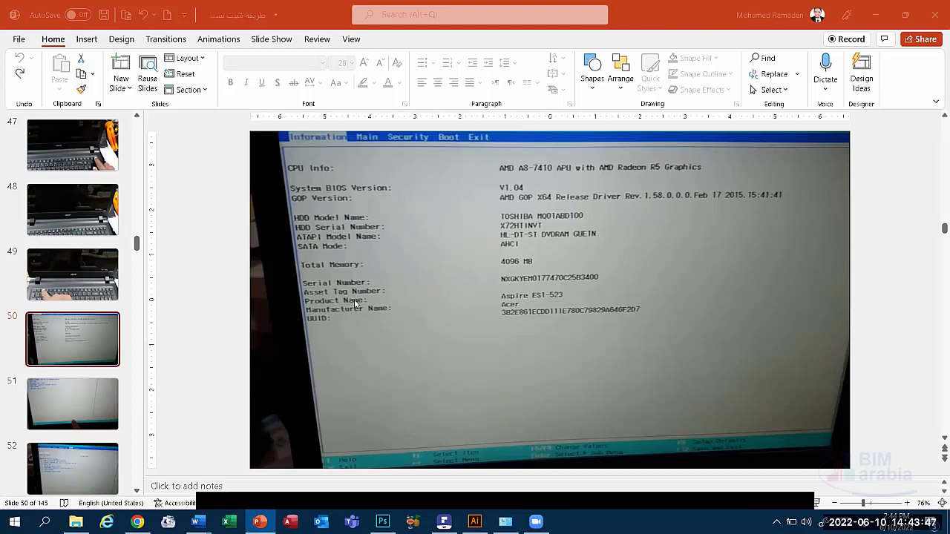
{"action": "left_click", "coordinate": [66, 403]}
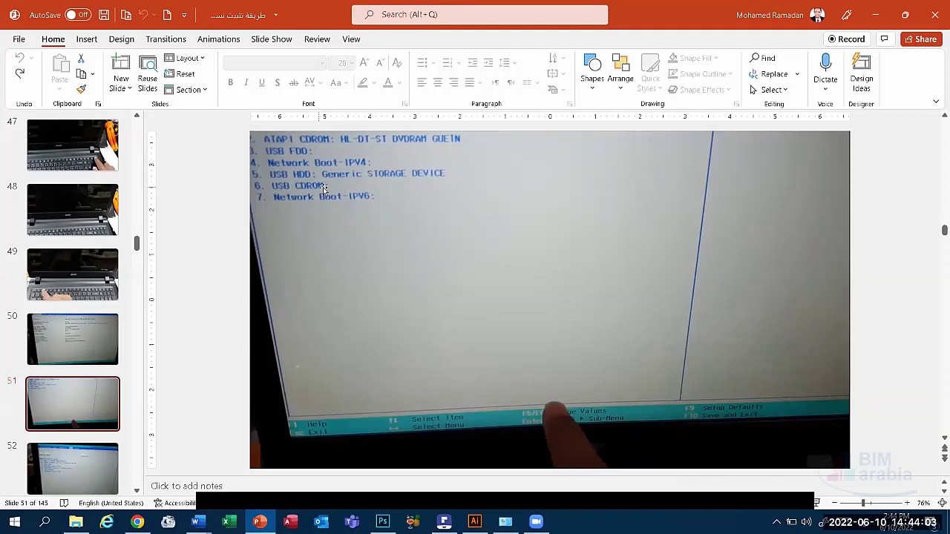
{"action": "scroll", "coordinate": [85, 356], "scroll_direction": "down", "scroll_amount": 3}
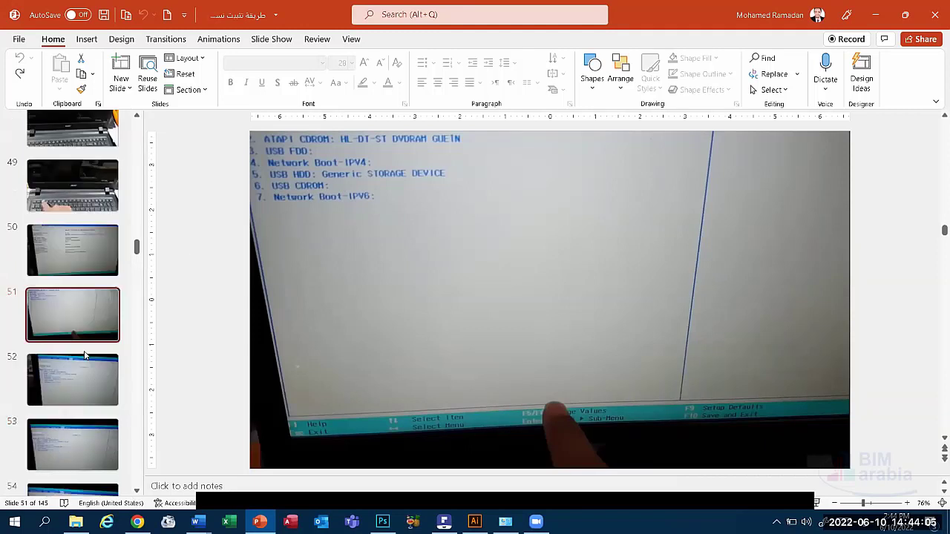
{"action": "scroll", "coordinate": [86, 356], "scroll_direction": "down", "scroll_amount": 5}
{"action": "left_click", "coordinate": [66, 235]}
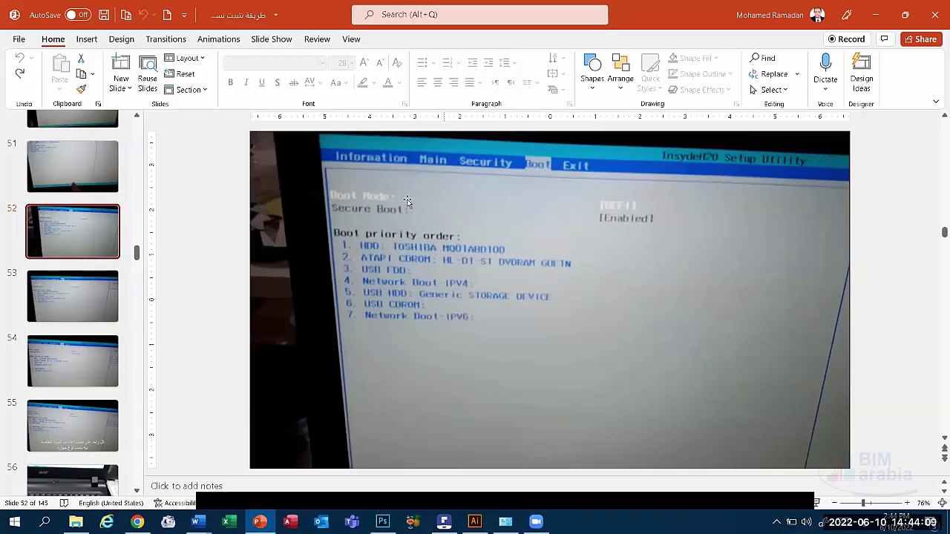
Step: Go to slide 63's Windows Setup language screenshot, select the picture, and minimize PowerPoint
{"action": "scroll", "coordinate": [100, 400], "scroll_direction": "down", "scroll_amount": 4}
{"action": "scroll", "coordinate": [99, 400], "scroll_direction": "down", "scroll_amount": 4}
{"action": "scroll", "coordinate": [100, 401], "scroll_direction": "down", "scroll_amount": 5}
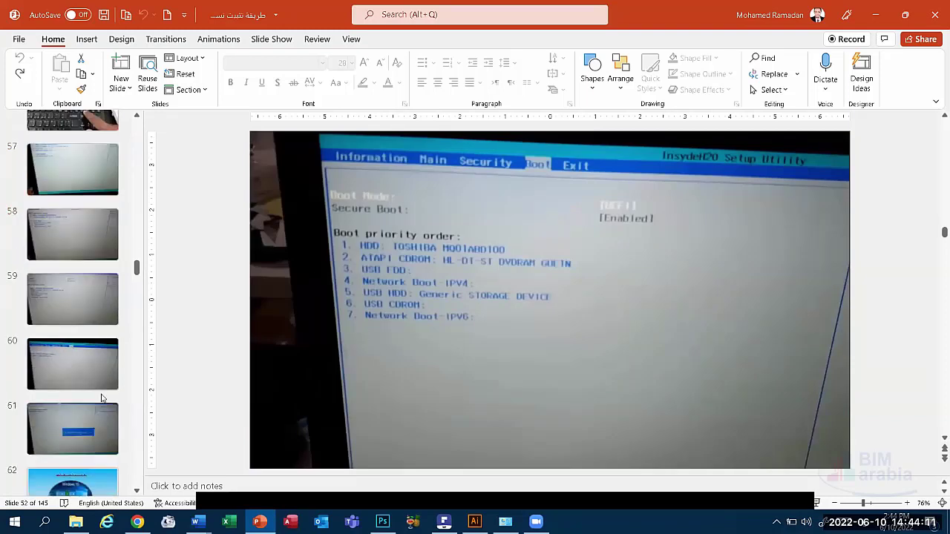
{"action": "scroll", "coordinate": [101, 398], "scroll_direction": "down", "scroll_amount": 4}
{"action": "left_click", "coordinate": [72, 291]}
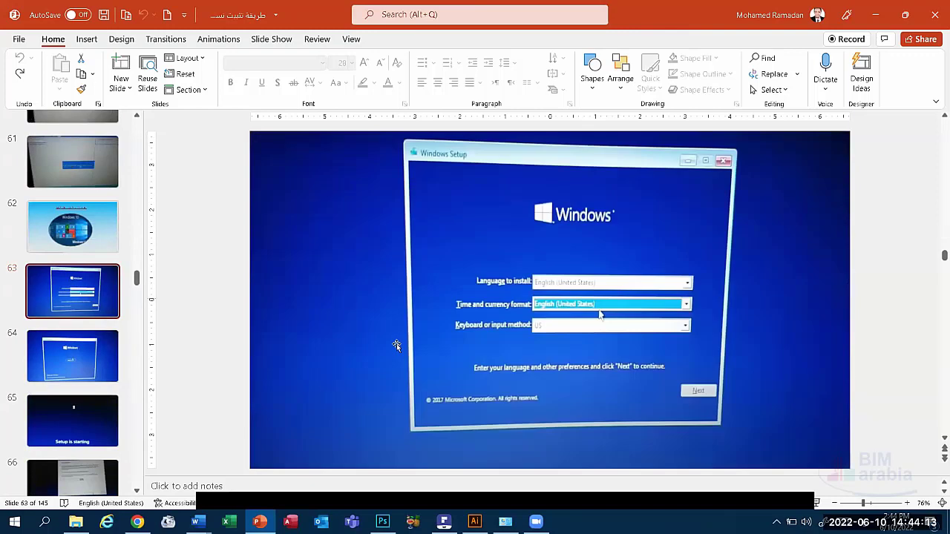
{"action": "left_click", "coordinate": [93, 229]}
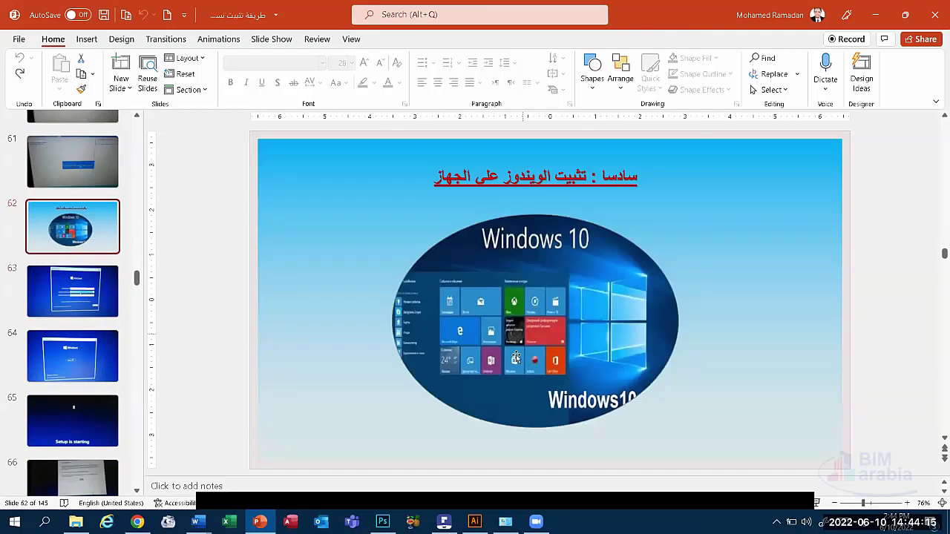
{"action": "left_click", "coordinate": [76, 298]}
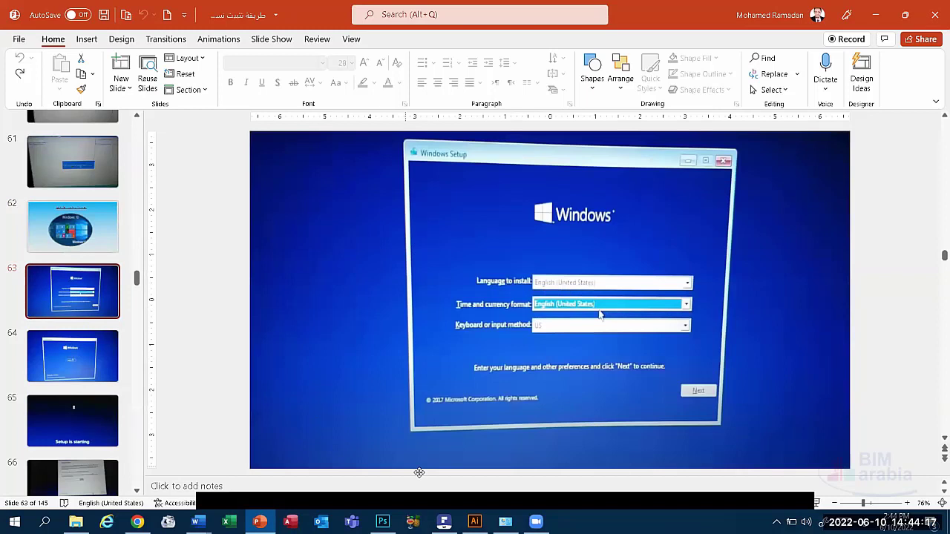
{"action": "left_click", "coordinate": [420, 472]}
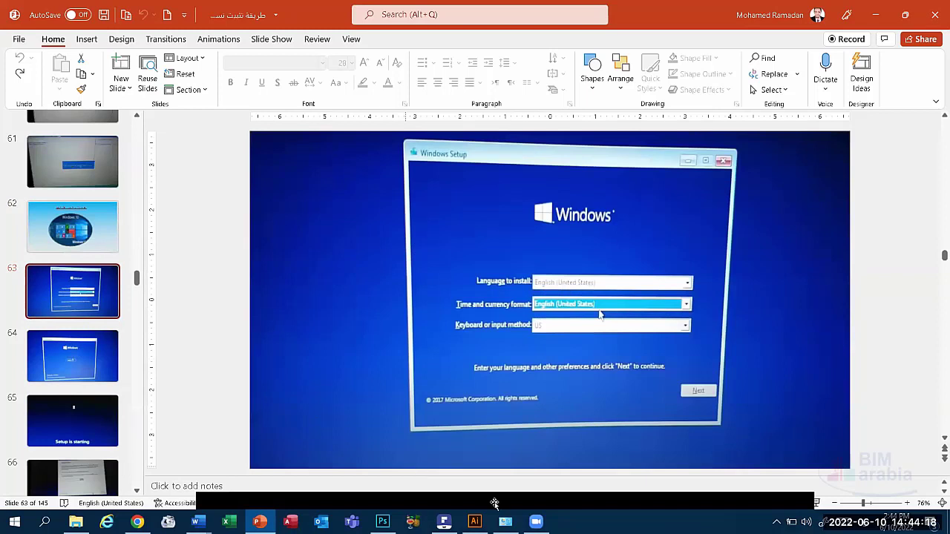
{"action": "left_click", "coordinate": [883, 13]}
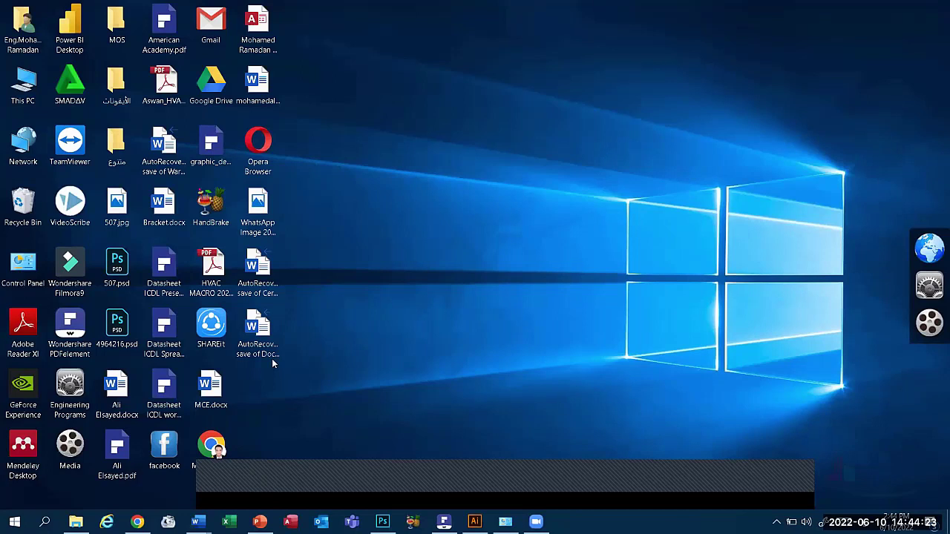
Step: Open This PC from the desktop to view the drives, then return to PowerPoint
{"action": "left_click", "coordinate": [23, 85]}
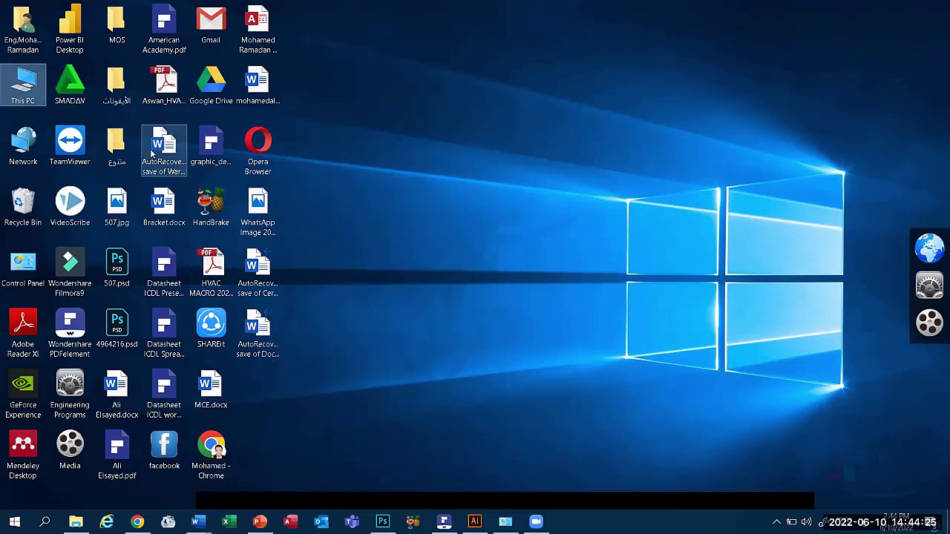
{"action": "double_click", "coordinate": [4, 93]}
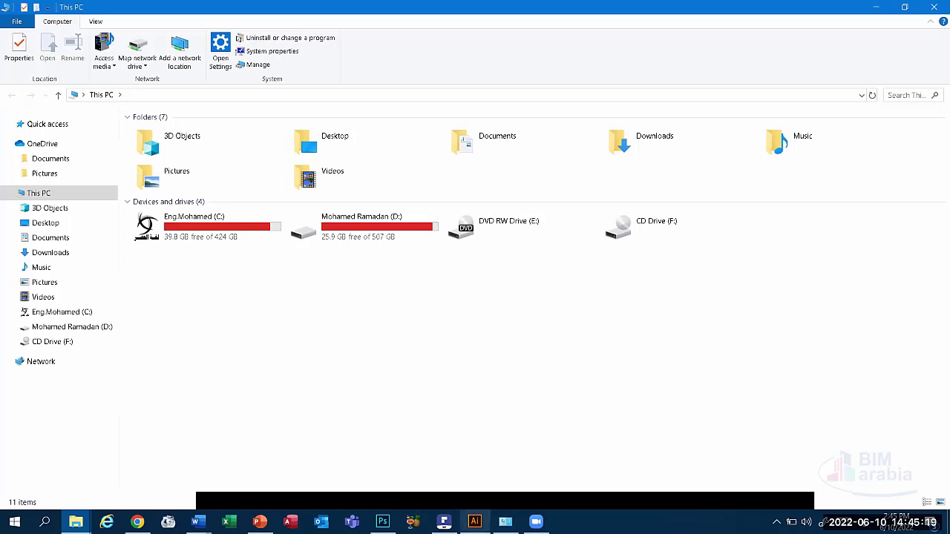
{"action": "left_click", "coordinate": [260, 522]}
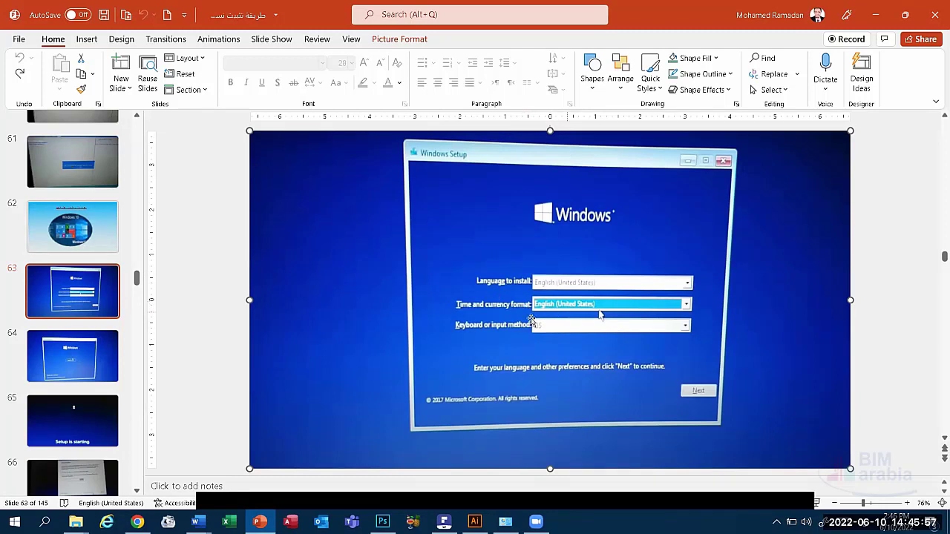
Step: Reactivate PowerPoint and scroll to slide 64, the Install now screenshot
{"action": "left_click", "coordinate": [462, 497]}
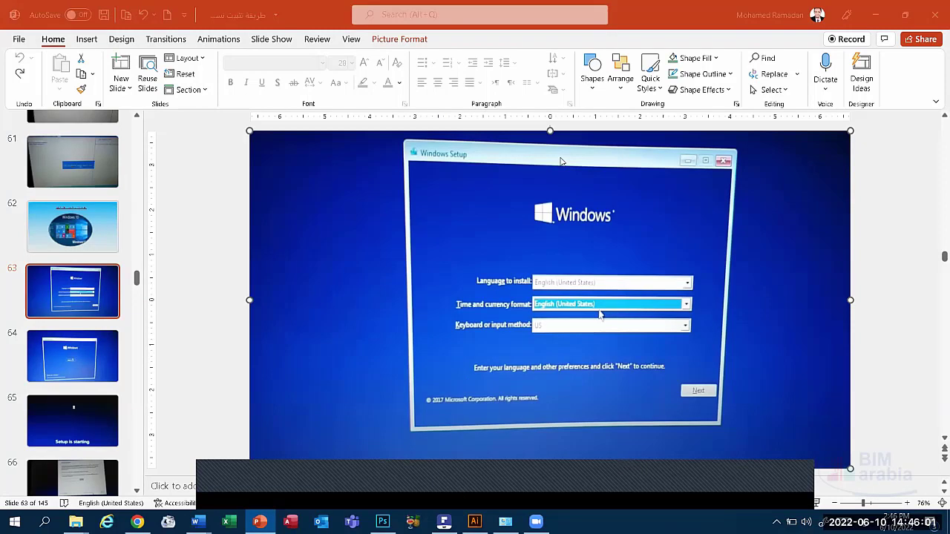
{"action": "left_click", "coordinate": [568, 186]}
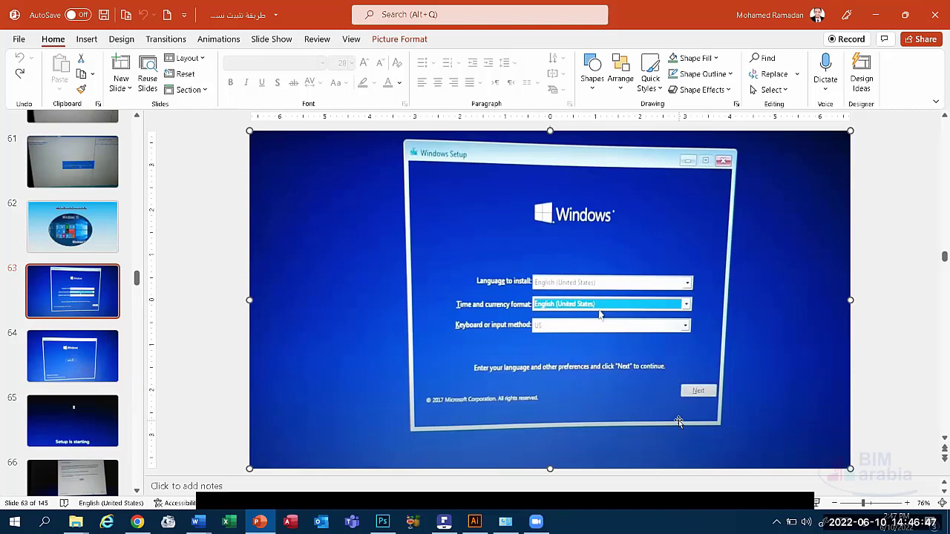
{"action": "scroll", "coordinate": [257, 373], "scroll_direction": "down", "scroll_amount": 1}
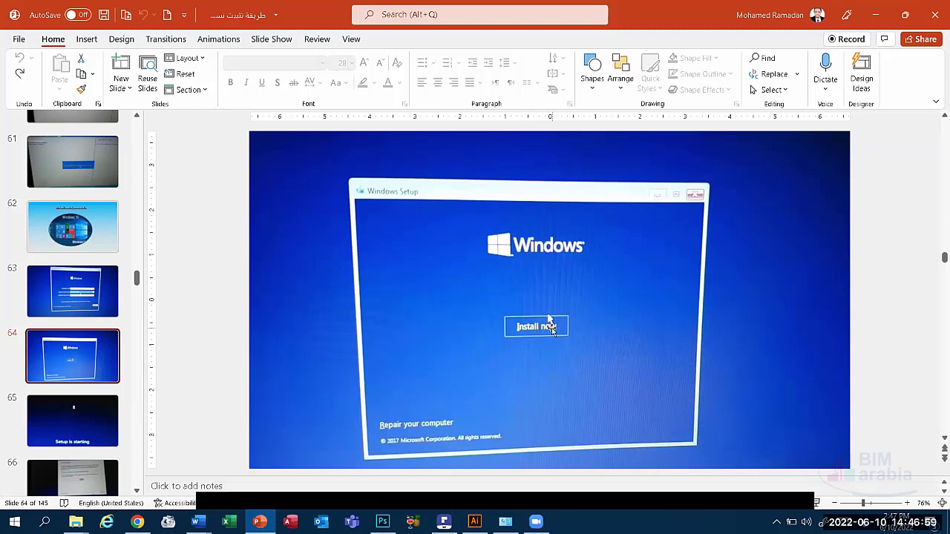
Step: Step through slides 65 (Setup is starting), 66 (Activate Windows) and 67 (Windows 10 Pro/Home choice)
{"action": "left_click", "coordinate": [93, 414]}
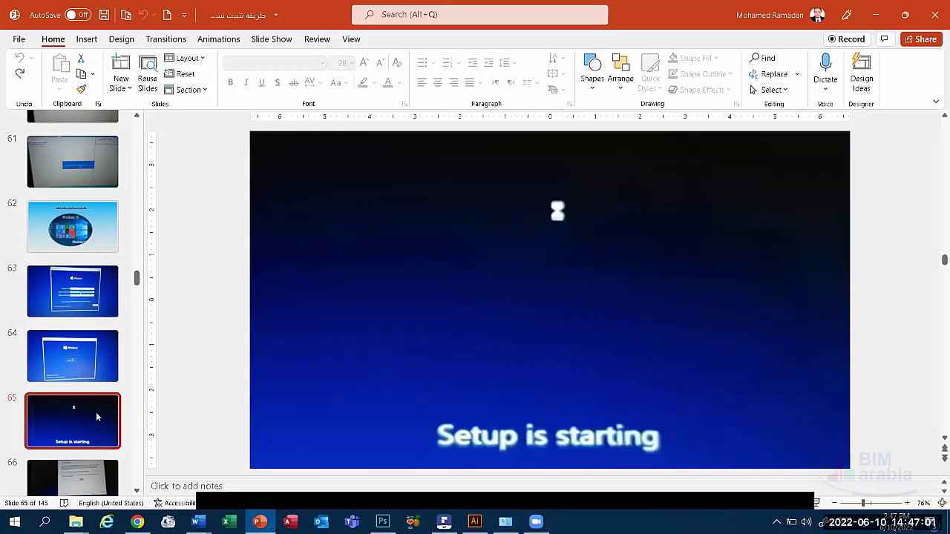
{"action": "scroll", "coordinate": [115, 406], "scroll_direction": "down", "scroll_amount": 1}
{"action": "scroll", "coordinate": [114, 405], "scroll_direction": "down", "scroll_amount": 1}
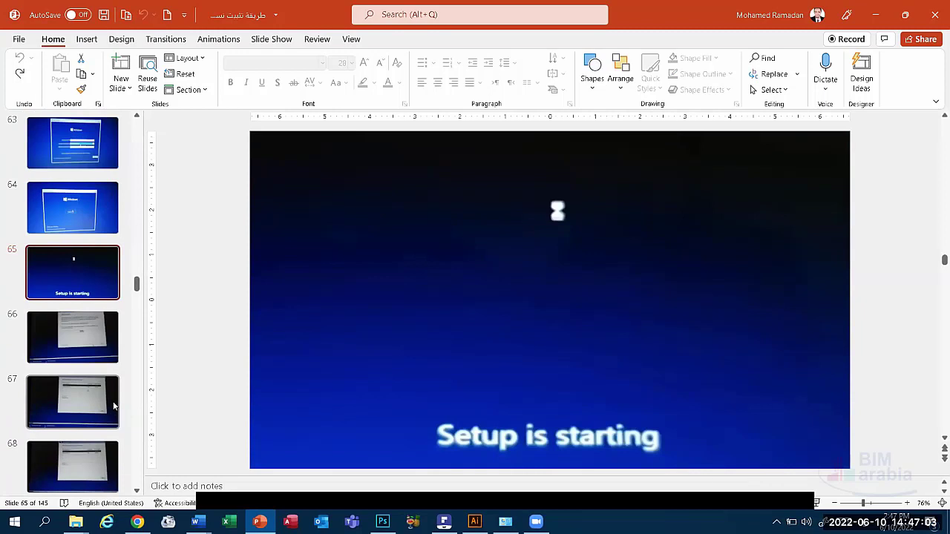
{"action": "left_click", "coordinate": [81, 343]}
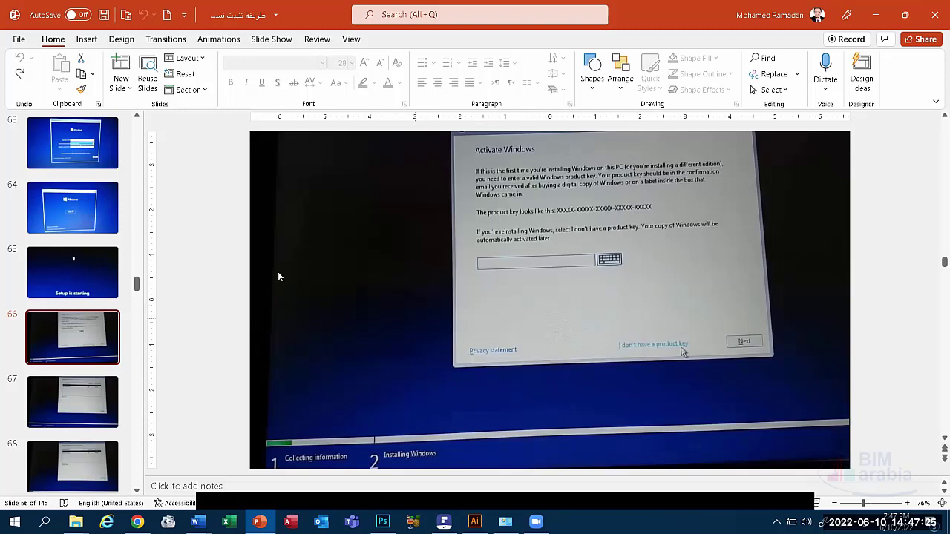
{"action": "left_click", "coordinate": [82, 401]}
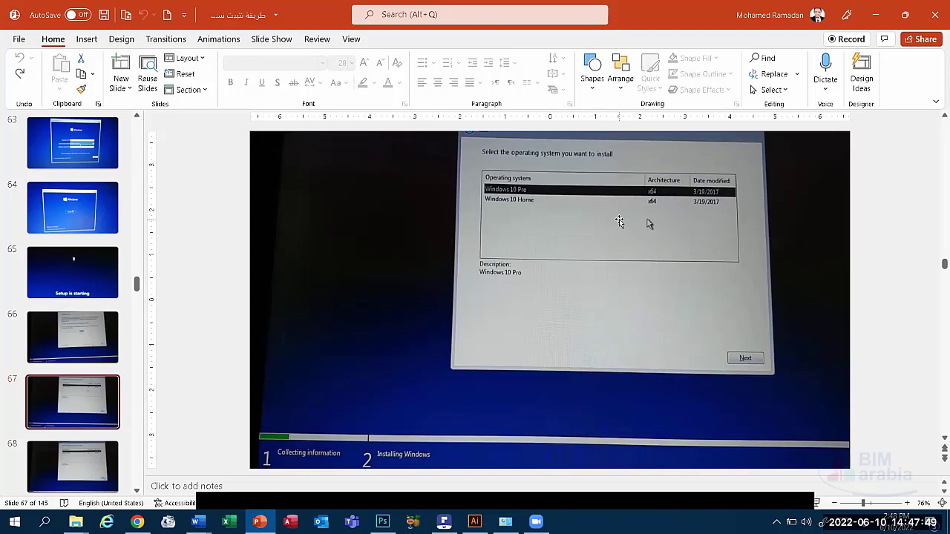
Step: Move through slide 68 and the license-terms slide 69 to slide 70's Upgrade or Custom screen
{"action": "scroll", "coordinate": [84, 403], "scroll_direction": "down", "scroll_amount": 2}
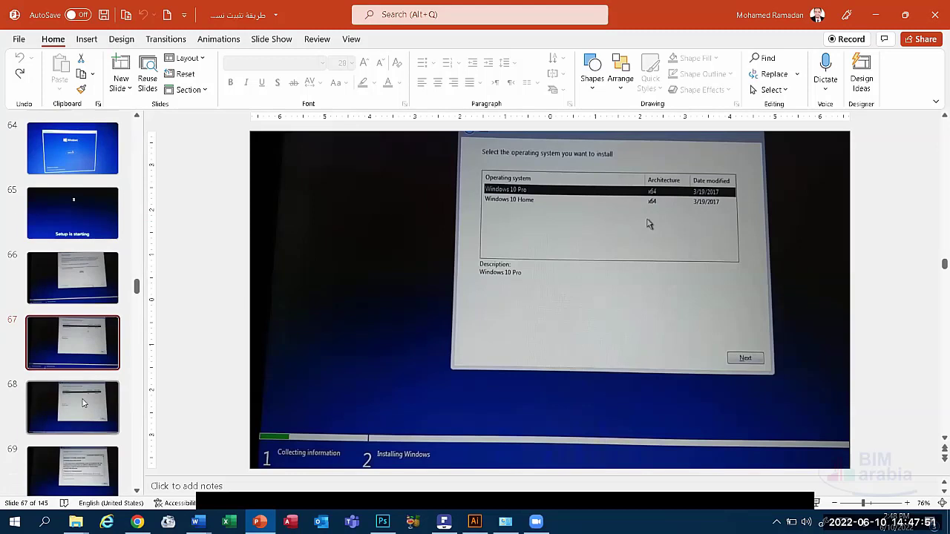
{"action": "left_click", "coordinate": [83, 403]}
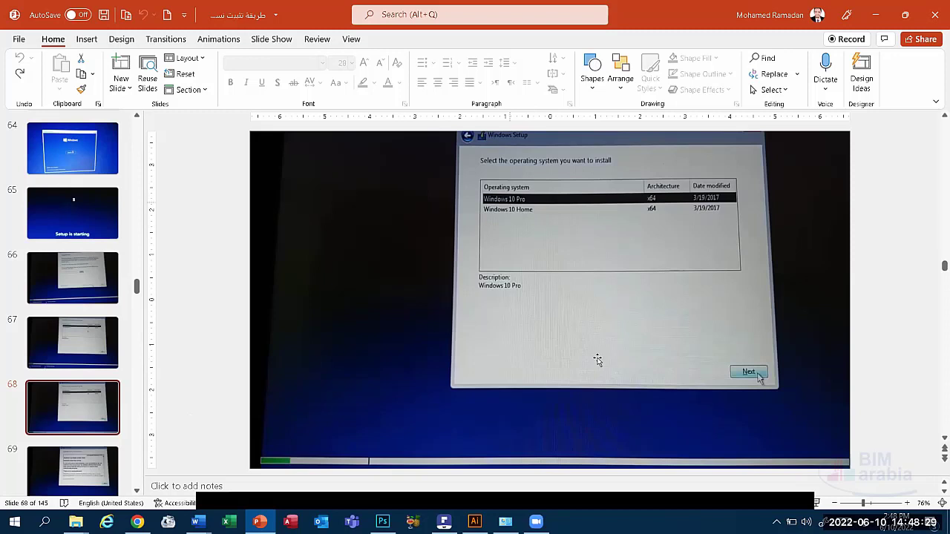
{"action": "key", "text": "Down"}
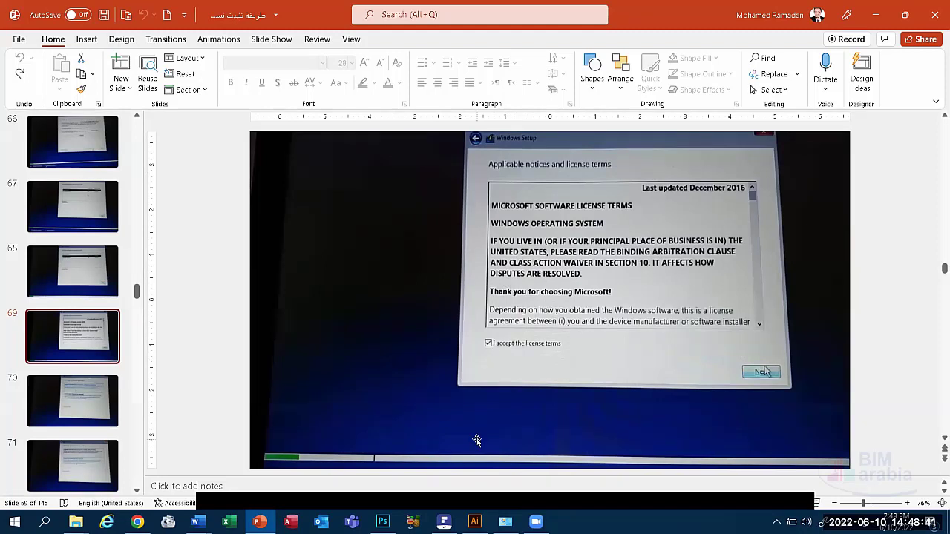
{"action": "left_click", "coordinate": [88, 406]}
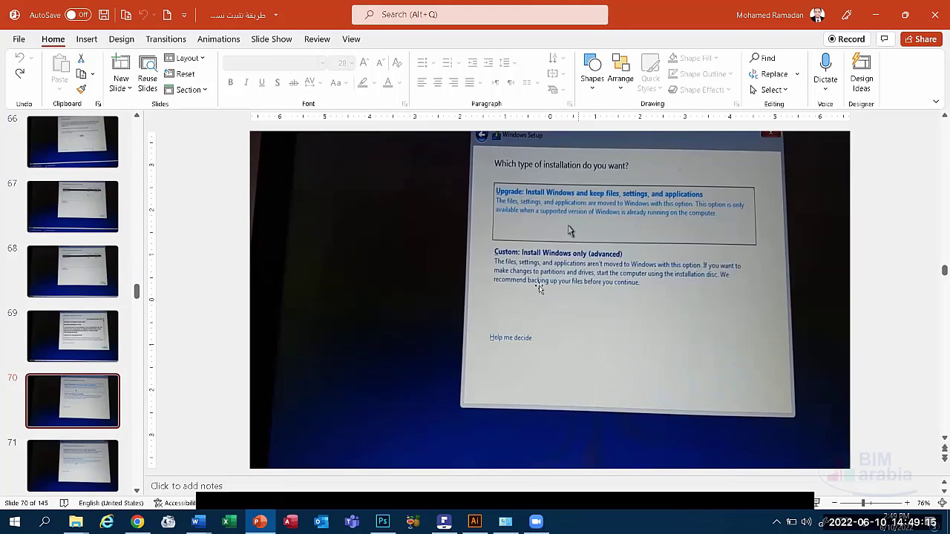
Step: Show slide 71, then slide 72 listing Drive 0 partitions 1–4
{"action": "left_click", "coordinate": [92, 453]}
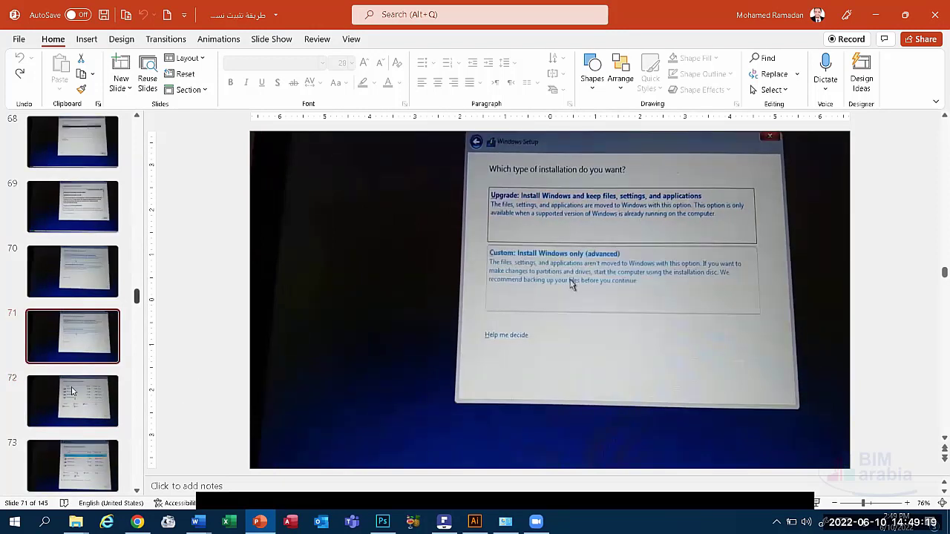
{"action": "scroll", "coordinate": [61, 421], "scroll_direction": "down", "scroll_amount": 2}
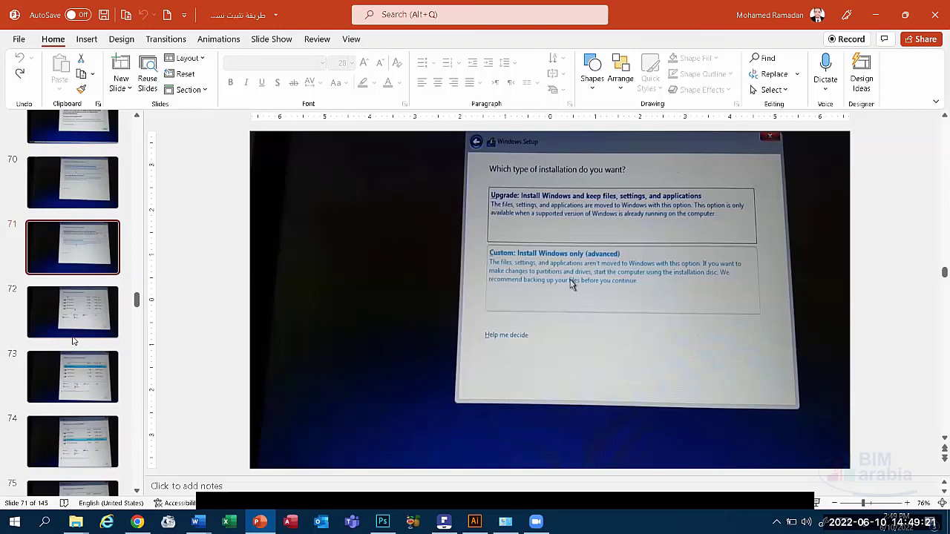
{"action": "left_click", "coordinate": [73, 337]}
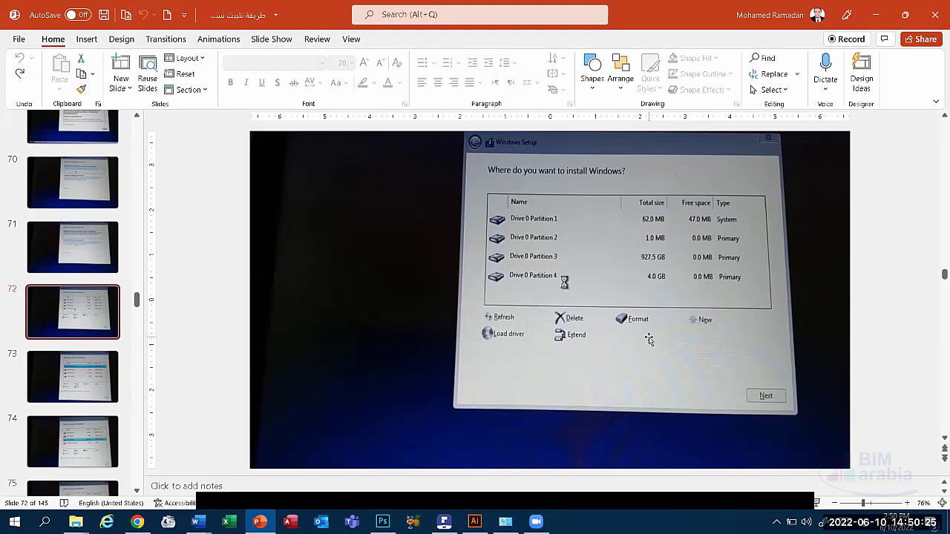
Step: Step through partition slides 73 to 76, up to the delete-partition warning, scrolling the pane onward
{"action": "left_click", "coordinate": [89, 369]}
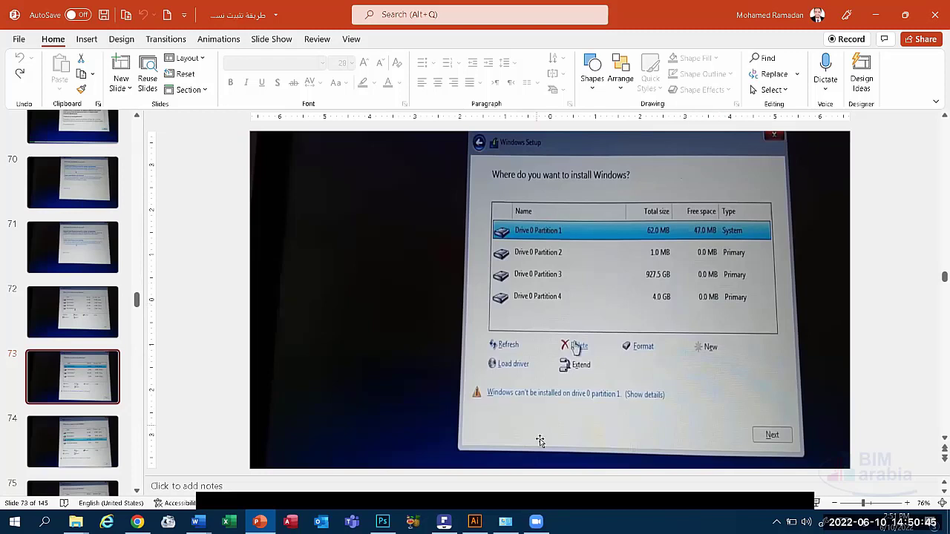
{"action": "left_click", "coordinate": [59, 443]}
{"action": "scroll", "coordinate": [71, 438], "scroll_direction": "down", "scroll_amount": 1}
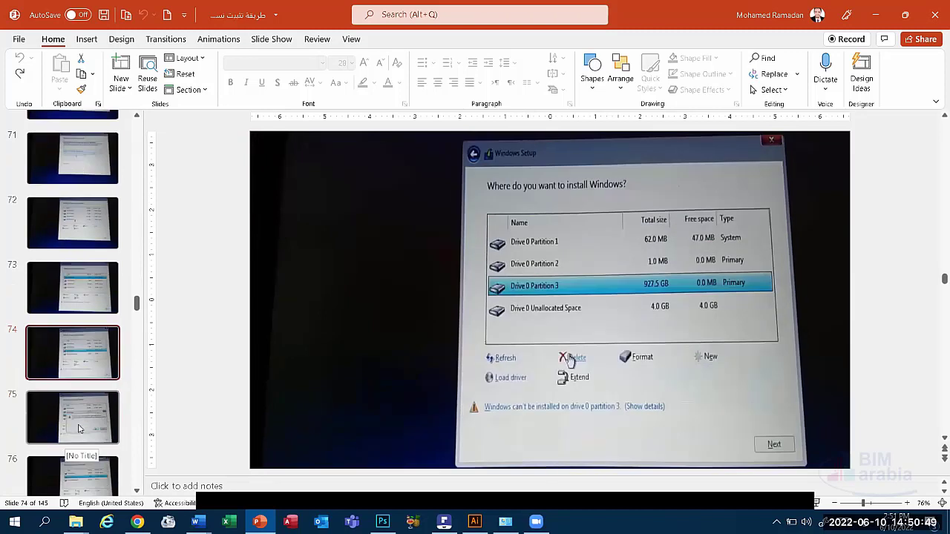
{"action": "left_click", "coordinate": [83, 427]}
{"action": "scroll", "coordinate": [86, 424], "scroll_direction": "down", "scroll_amount": 1}
{"action": "left_click", "coordinate": [86, 424]}
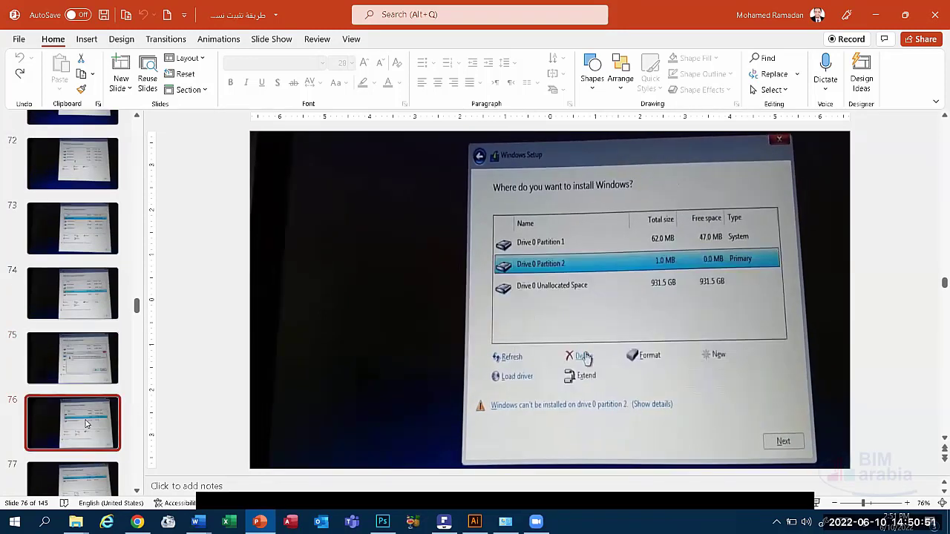
{"action": "scroll", "coordinate": [85, 423], "scroll_direction": "down", "scroll_amount": 1}
{"action": "scroll", "coordinate": [85, 420], "scroll_direction": "down", "scroll_amount": 2}
{"action": "scroll", "coordinate": [85, 418], "scroll_direction": "down", "scroll_amount": 3}
Step: Step back through slides 82, 79 and 80 to show slide 81's new-partition size screen
{"action": "left_click", "coordinate": [85, 417]}
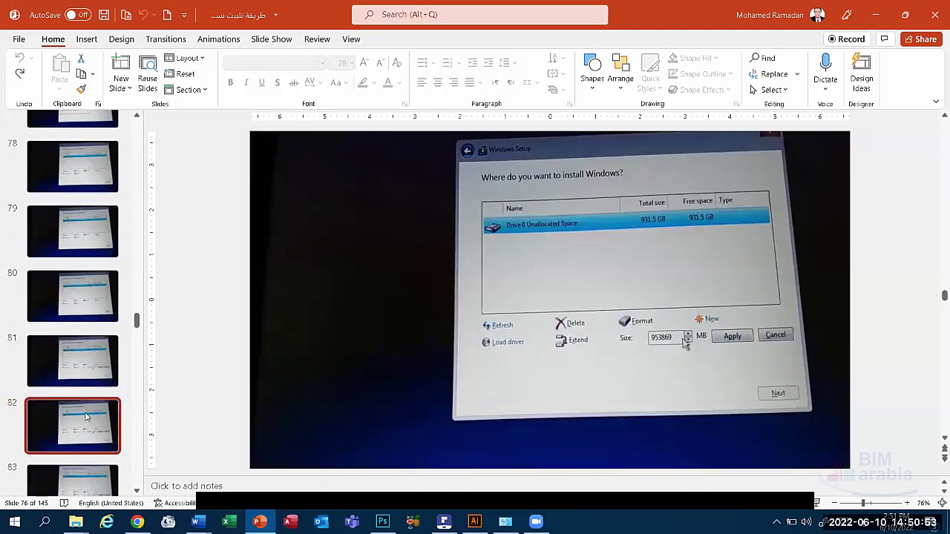
{"action": "left_click", "coordinate": [74, 363]}
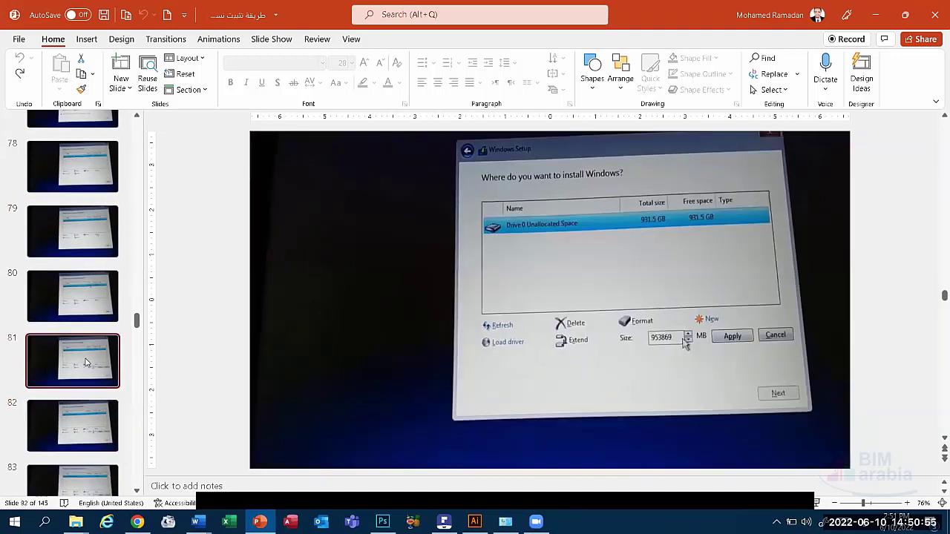
{"action": "left_click", "coordinate": [78, 296]}
{"action": "left_click", "coordinate": [89, 232]}
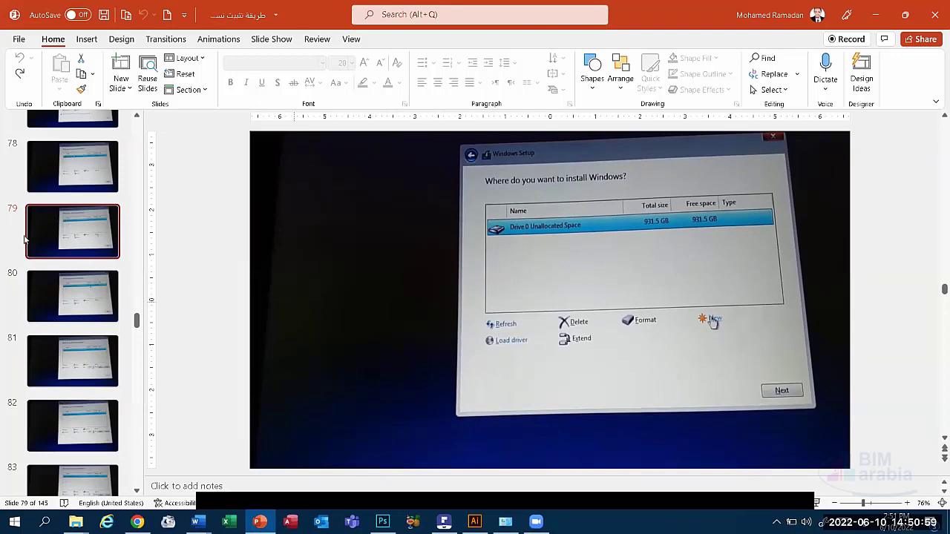
{"action": "left_click", "coordinate": [81, 310]}
{"action": "left_click", "coordinate": [82, 360]}
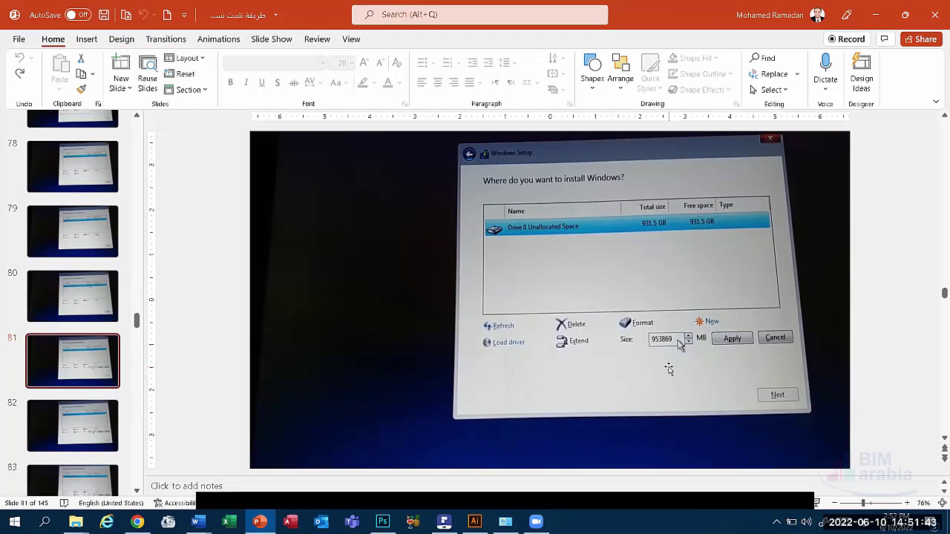
{"action": "mouse_move", "coordinate": [460, 495]}
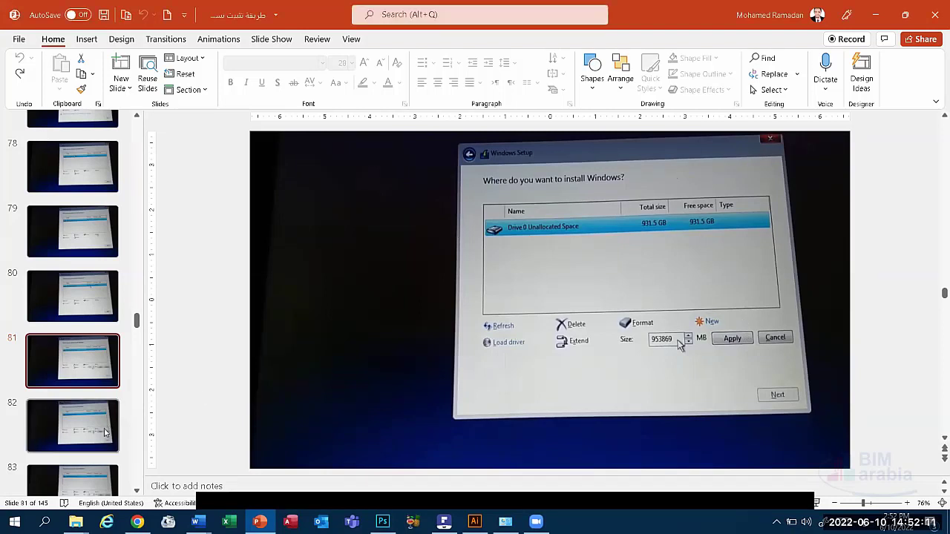
{"action": "scroll", "coordinate": [96, 423], "scroll_direction": "down", "scroll_amount": 5}
Step: Advance through slides 85, 87 and 90 to slide 95, the Installing Windows progress screen
{"action": "scroll", "coordinate": [86, 400], "scroll_direction": "down", "scroll_amount": 2}
{"action": "left_click", "coordinate": [83, 400]}
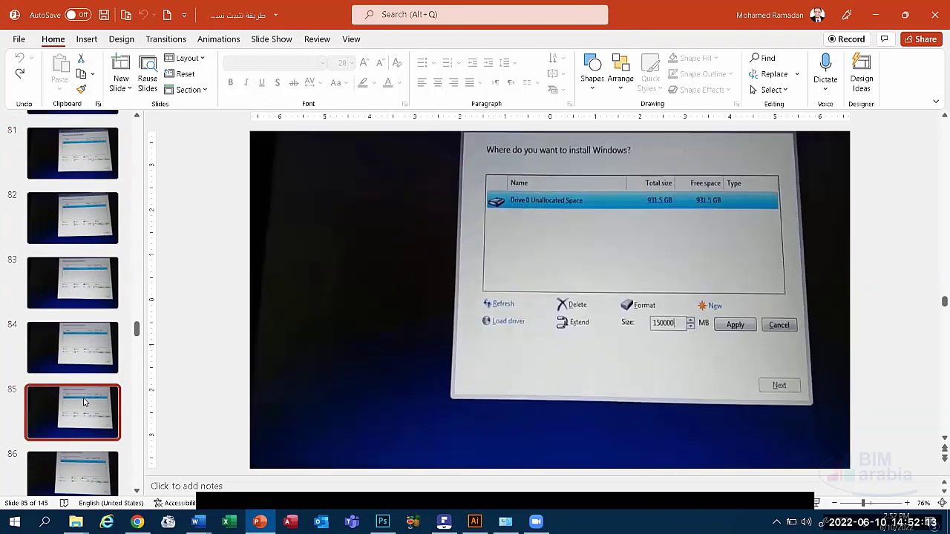
{"action": "scroll", "coordinate": [78, 357], "scroll_direction": "down", "scroll_amount": 2}
{"action": "left_click", "coordinate": [78, 399]}
{"action": "scroll", "coordinate": [84, 421], "scroll_direction": "down", "scroll_amount": 1}
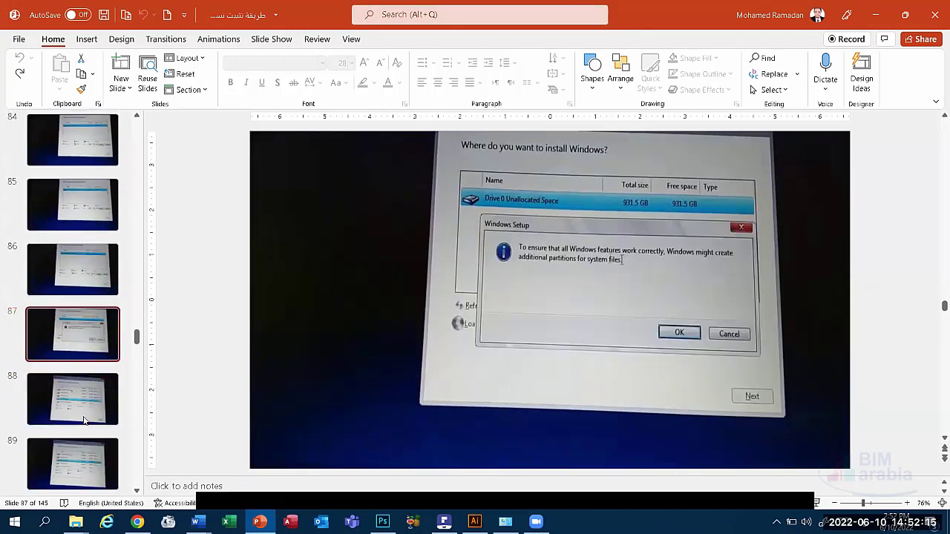
{"action": "scroll", "coordinate": [84, 421], "scroll_direction": "down", "scroll_amount": 2}
{"action": "left_click", "coordinate": [83, 404]}
{"action": "scroll", "coordinate": [83, 404], "scroll_direction": "down", "scroll_amount": 1}
{"action": "scroll", "coordinate": [83, 405], "scroll_direction": "down", "scroll_amount": 1}
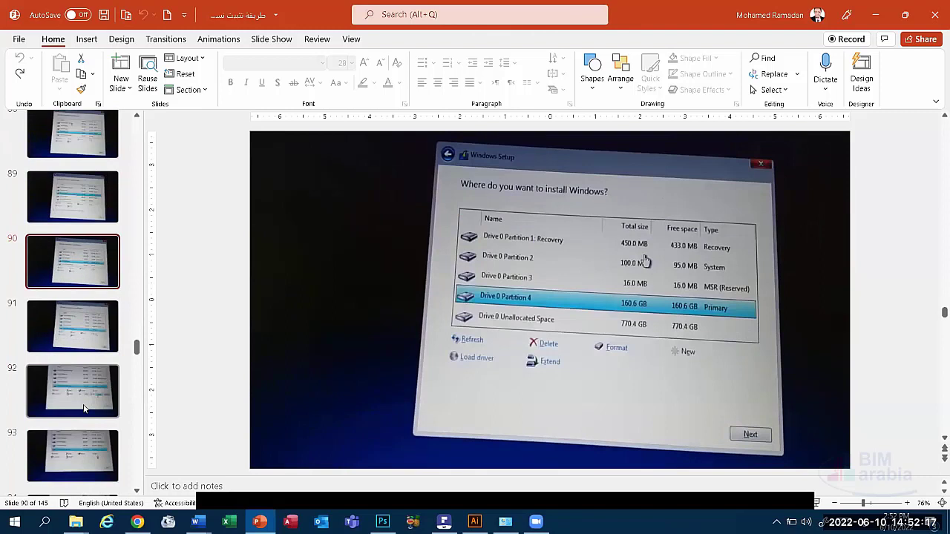
{"action": "scroll", "coordinate": [83, 404], "scroll_direction": "down", "scroll_amount": 2}
{"action": "scroll", "coordinate": [83, 404], "scroll_direction": "down", "scroll_amount": 2}
{"action": "left_click", "coordinate": [84, 291]}
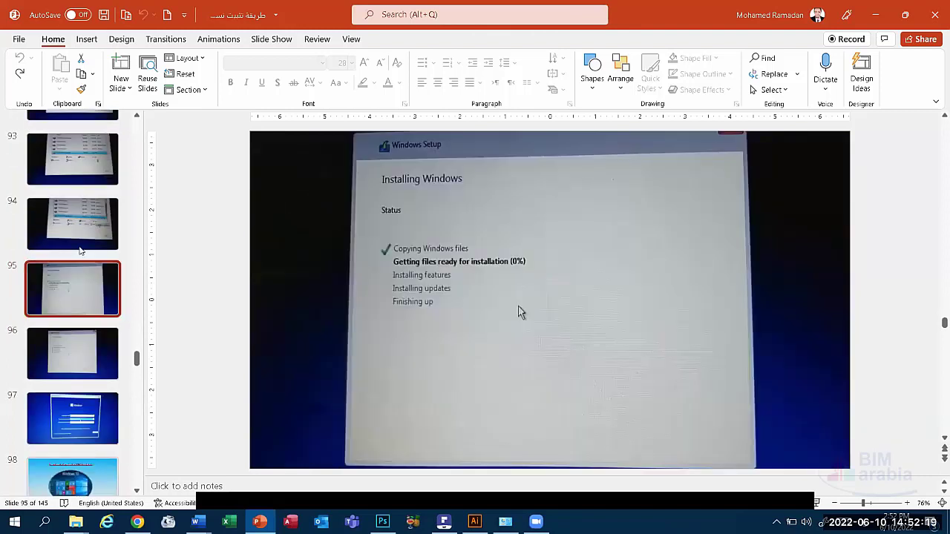
Step: Revisit slide 94, then move through slides 95, 96 and 97 to slide 98's section title
{"action": "left_click", "coordinate": [77, 236]}
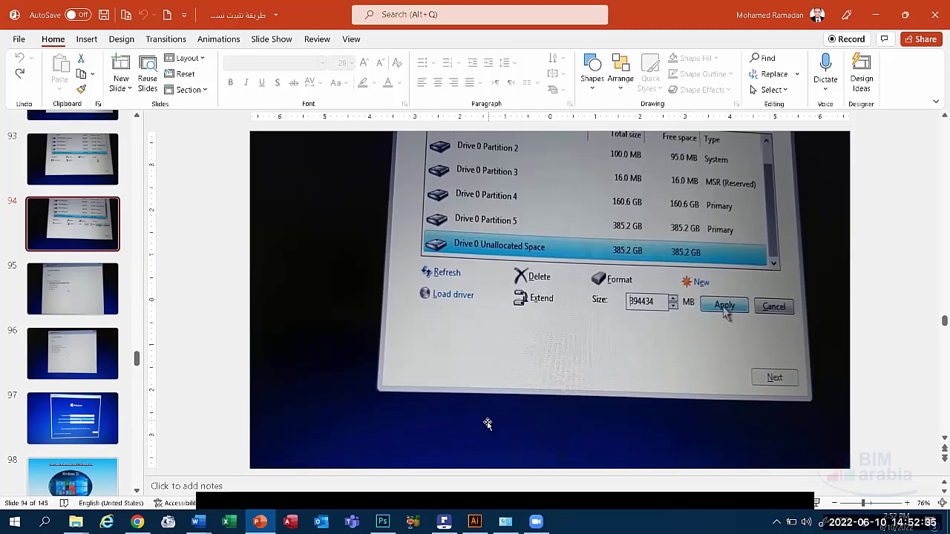
{"action": "left_click", "coordinate": [90, 296]}
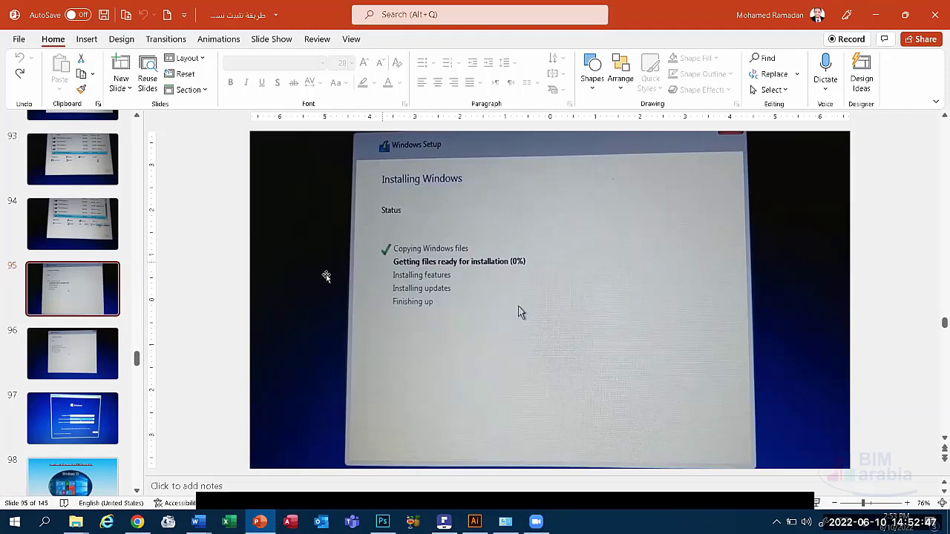
{"action": "key", "text": "Page_Down"}
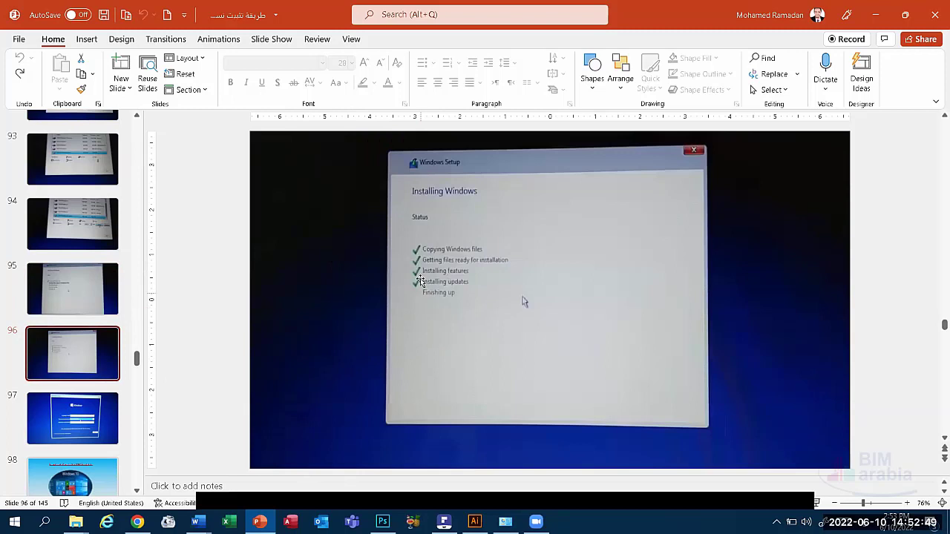
{"action": "left_click", "coordinate": [81, 415]}
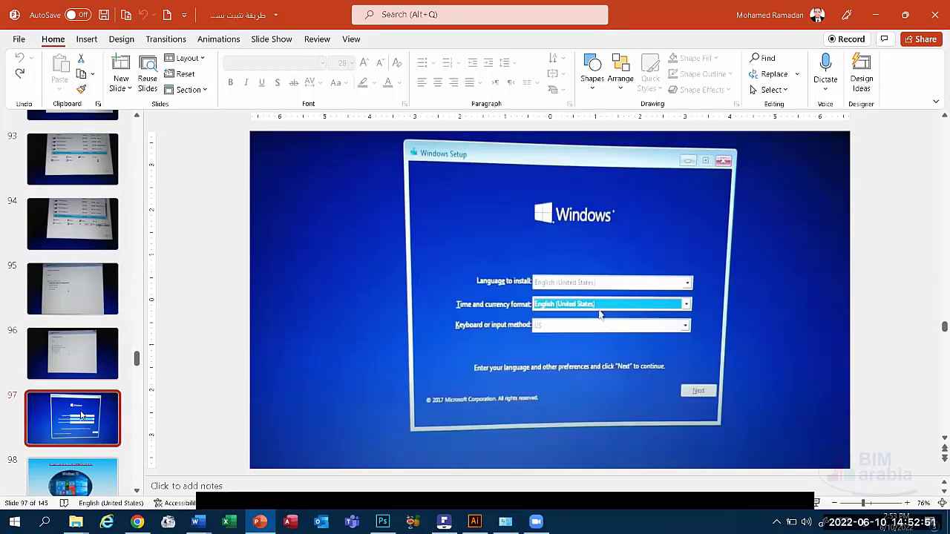
{"action": "scroll", "coordinate": [82, 415], "scroll_direction": "down", "scroll_amount": 3}
{"action": "scroll", "coordinate": [82, 416], "scroll_direction": "down", "scroll_amount": 1}
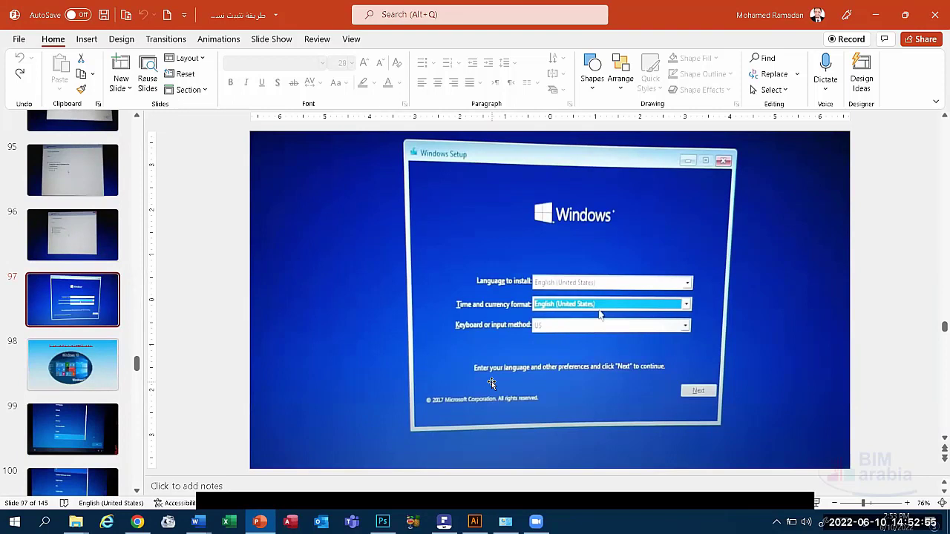
{"action": "left_click", "coordinate": [104, 358]}
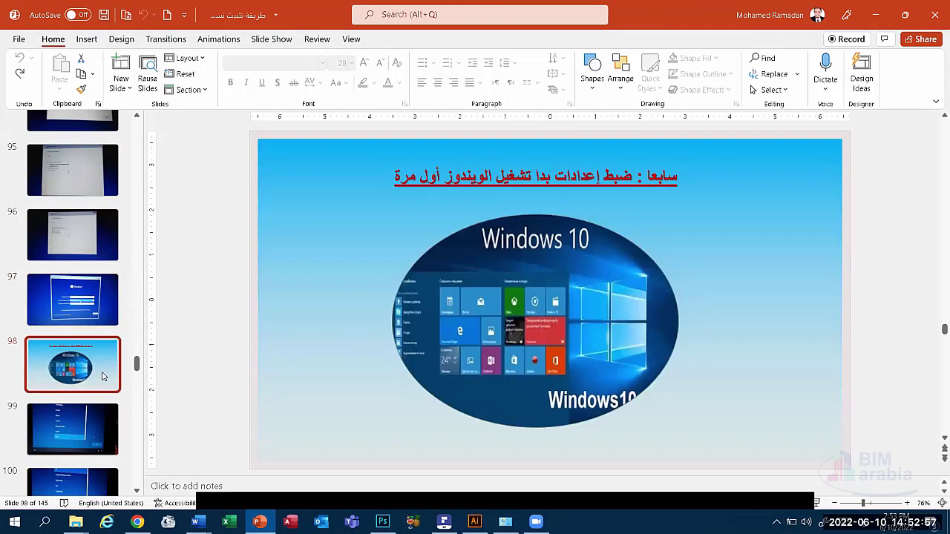
Step: Compare slide 99's country list with slide 100's keyboard layouts, view slide 101, then show slide 102
{"action": "left_click", "coordinate": [96, 426]}
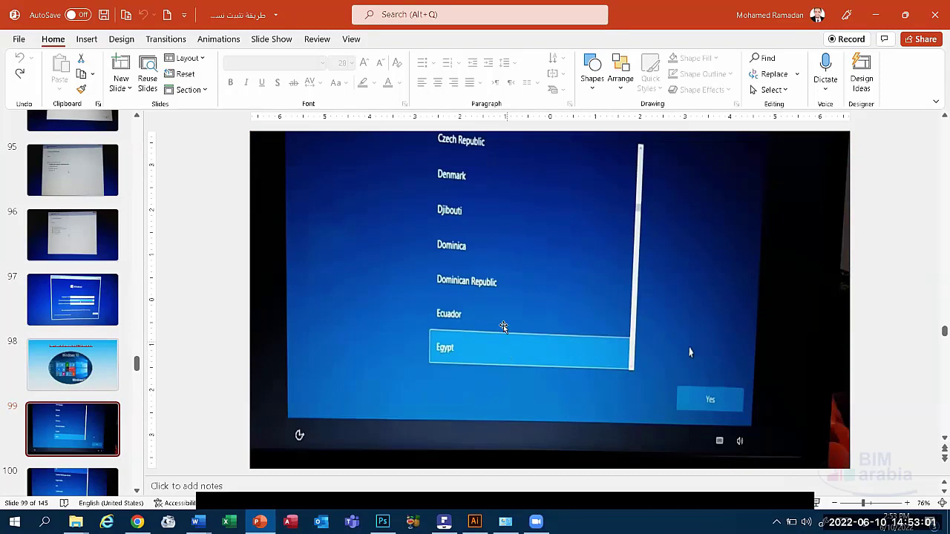
{"action": "left_click", "coordinate": [61, 487]}
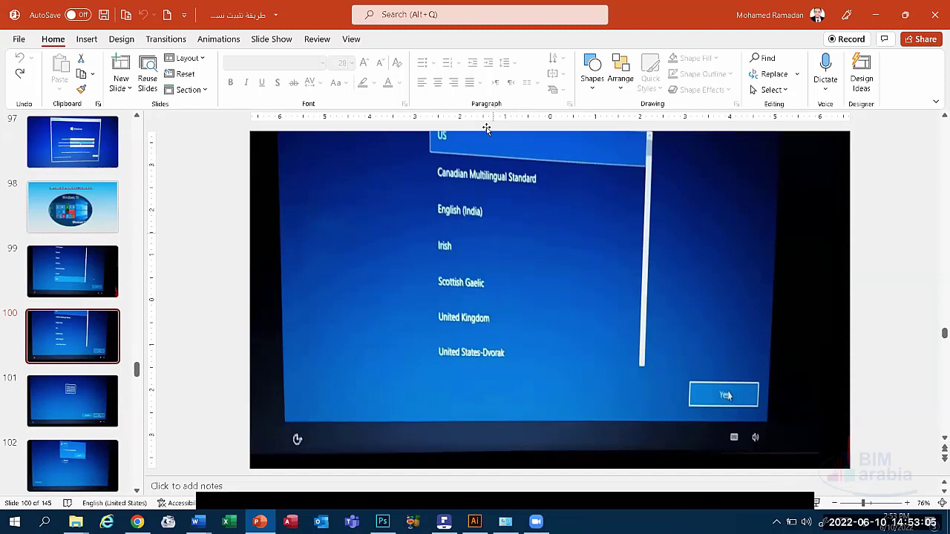
{"action": "left_click", "coordinate": [86, 247]}
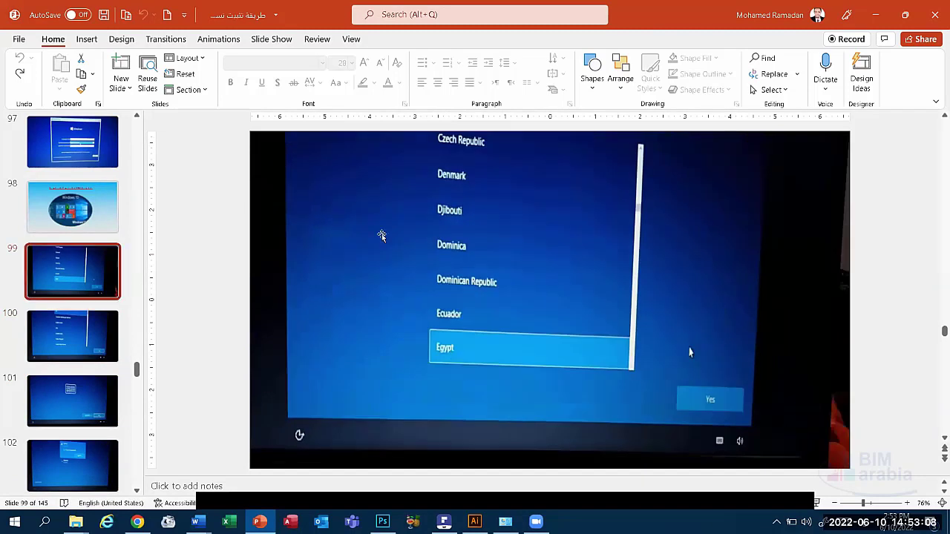
{"action": "left_click", "coordinate": [76, 341]}
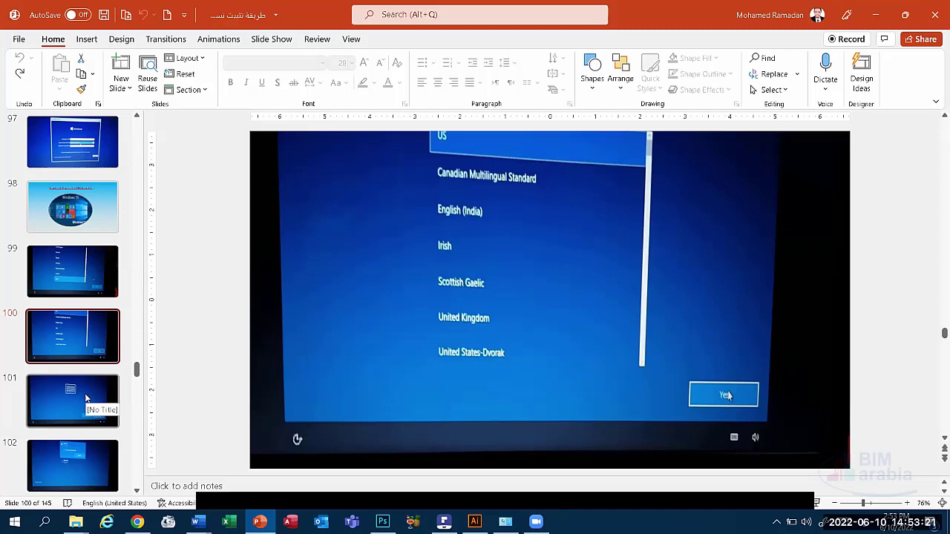
{"action": "left_click", "coordinate": [85, 399]}
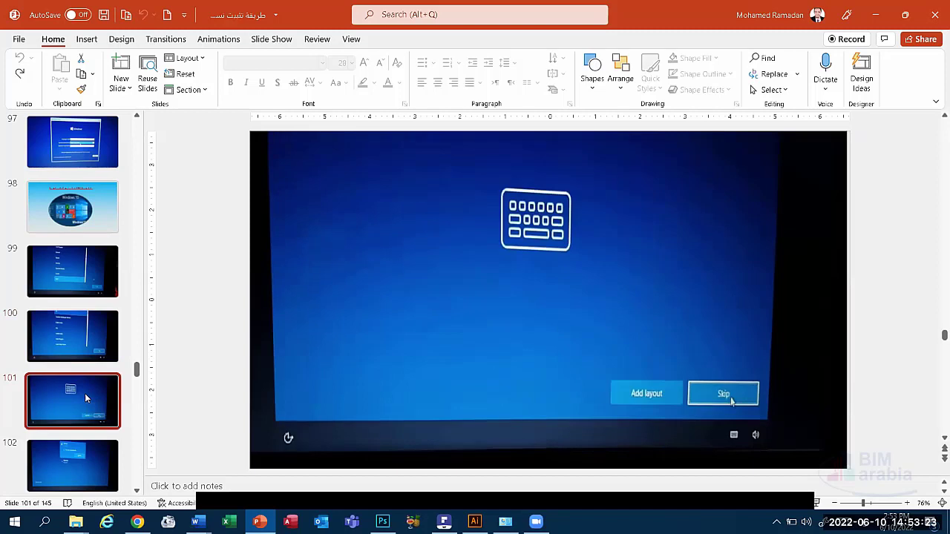
{"action": "left_click", "coordinate": [88, 339]}
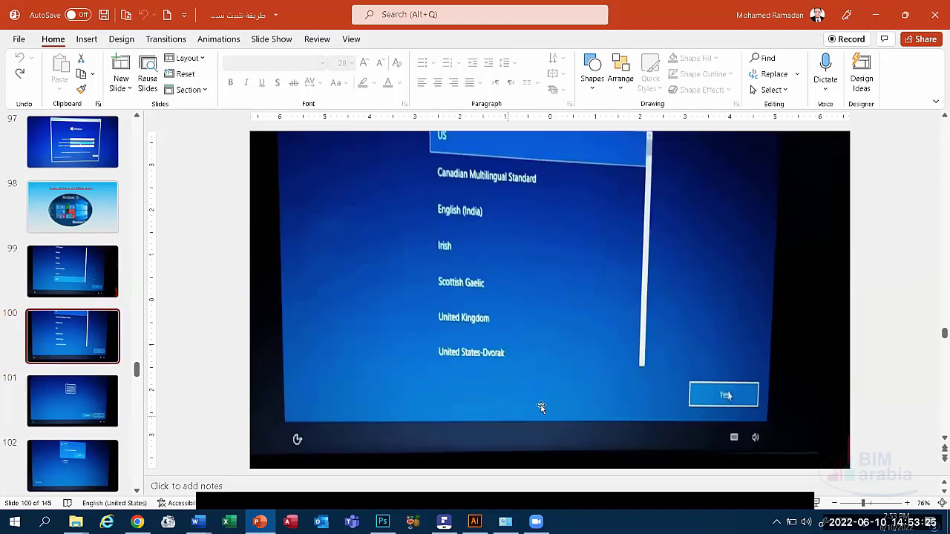
{"action": "left_click", "coordinate": [57, 394]}
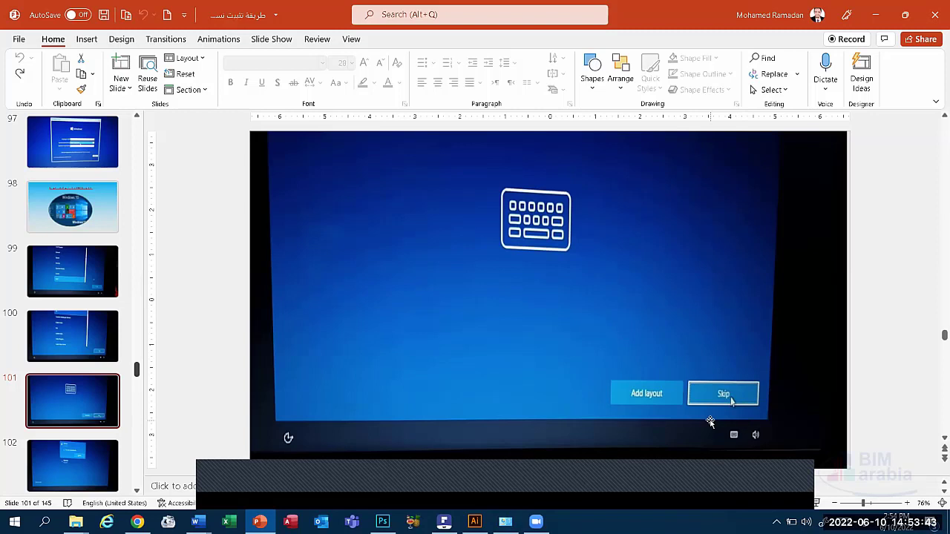
{"action": "left_click", "coordinate": [50, 460]}
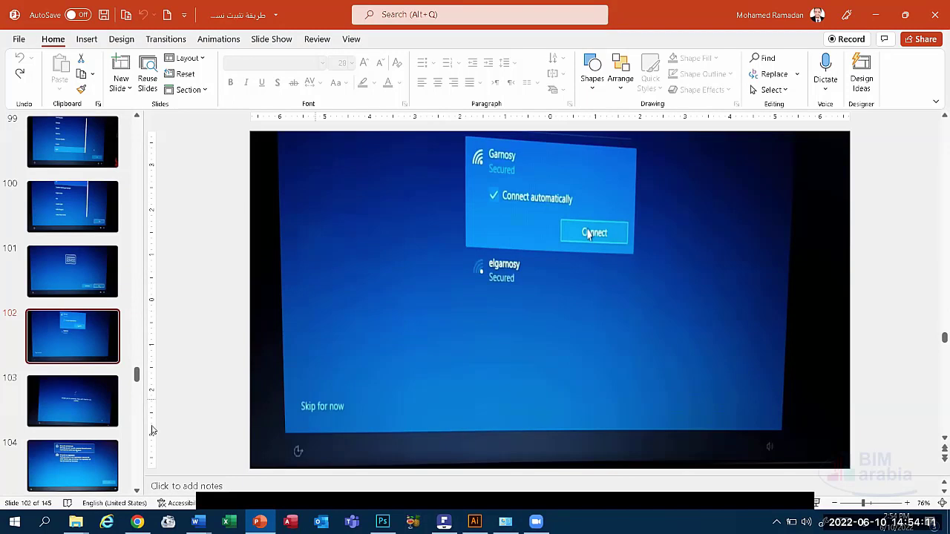
Step: Show slides 103 (update check) and 104 (personal or organization setup), closing the dark overlay window
{"action": "left_click", "coordinate": [90, 407]}
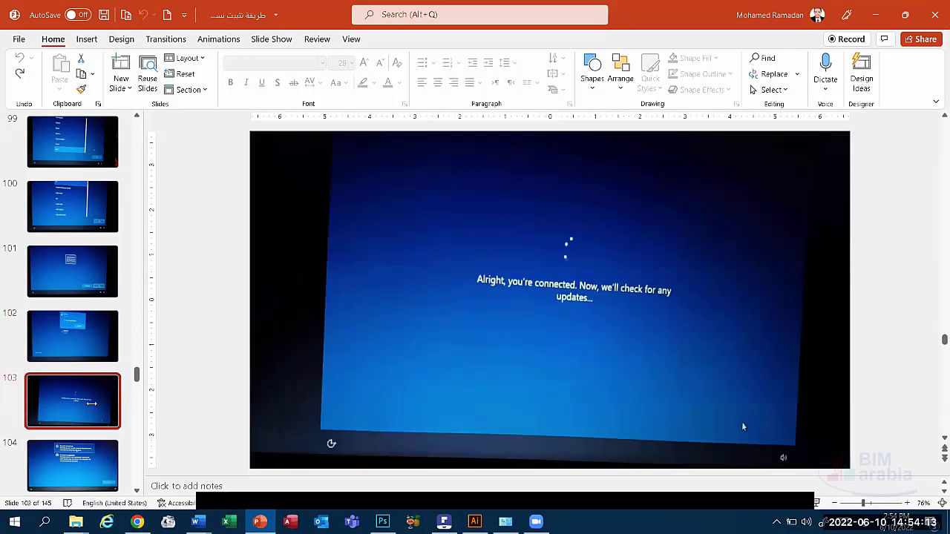
{"action": "scroll", "coordinate": [78, 393], "scroll_direction": "down", "scroll_amount": 2}
{"action": "left_click", "coordinate": [72, 383]}
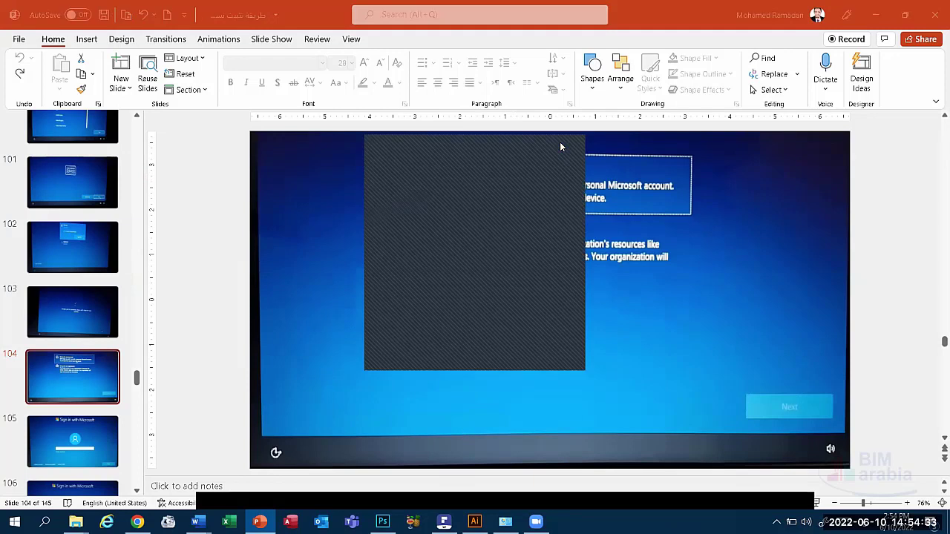
{"action": "left_click", "coordinate": [561, 146]}
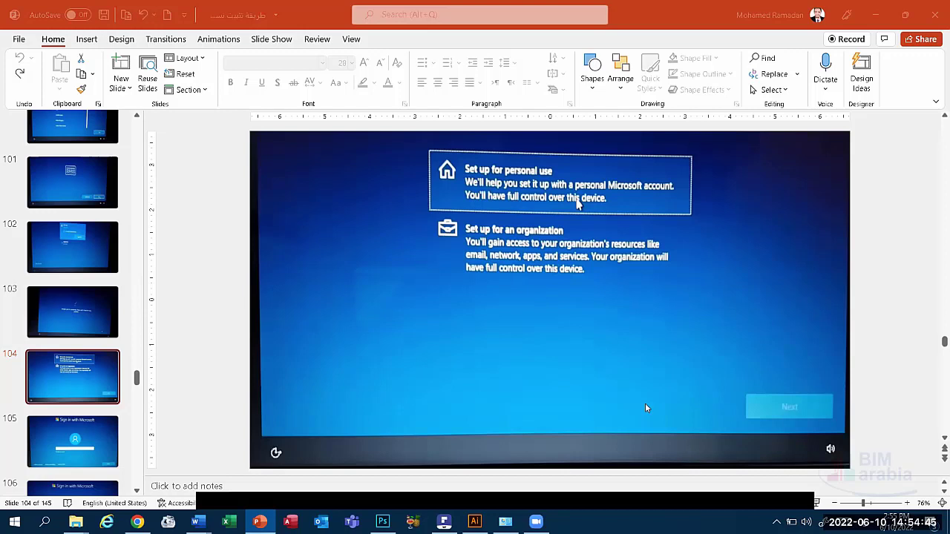
Step: Move through slide 105's Microsoft sign-in and slide 106 to slide 107's user name screen
{"action": "mouse_move", "coordinate": [646, 474]}
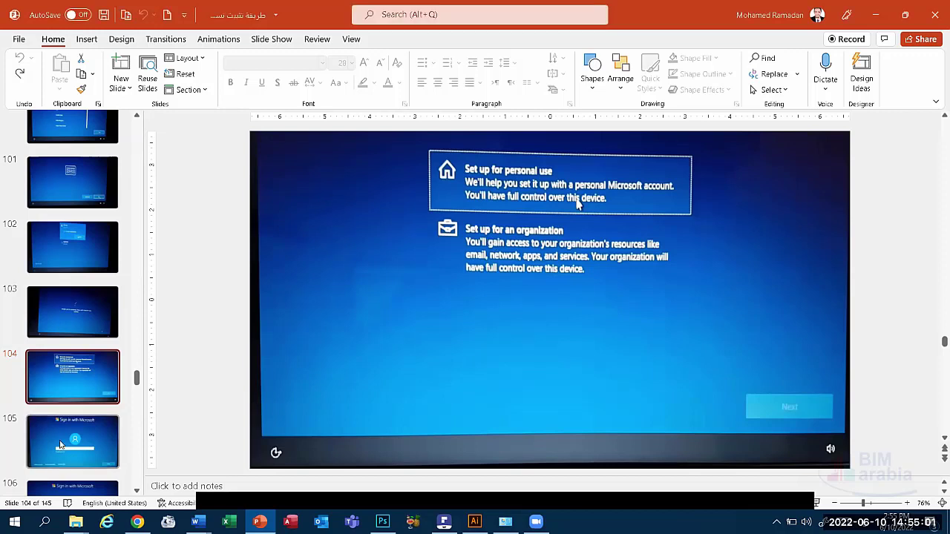
{"action": "left_click", "coordinate": [40, 455]}
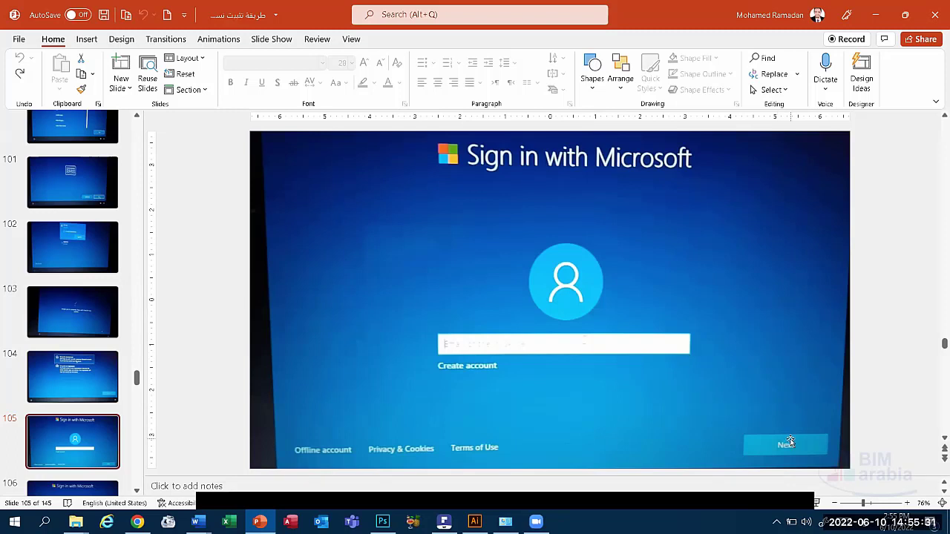
{"action": "left_click", "coordinate": [79, 492]}
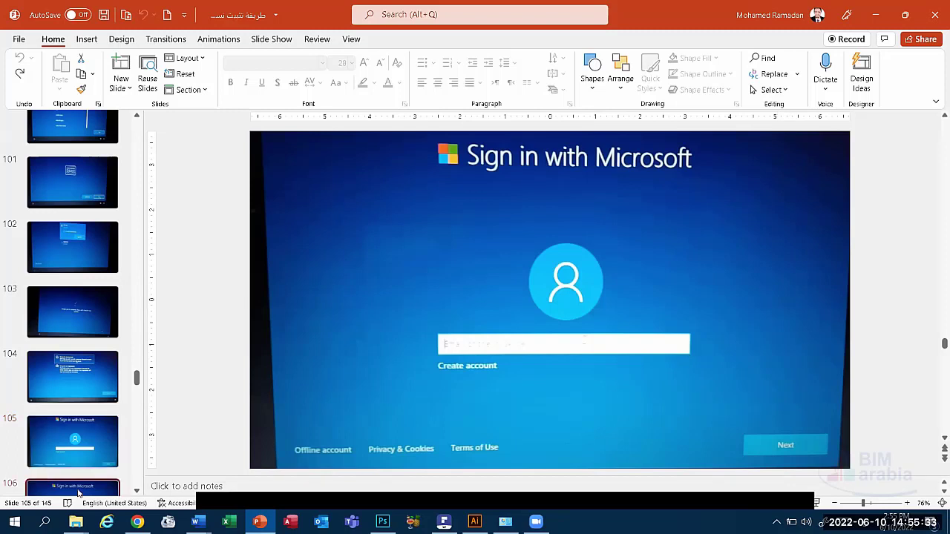
{"action": "scroll", "coordinate": [74, 400], "scroll_direction": "down", "scroll_amount": 4}
{"action": "left_click", "coordinate": [76, 276]}
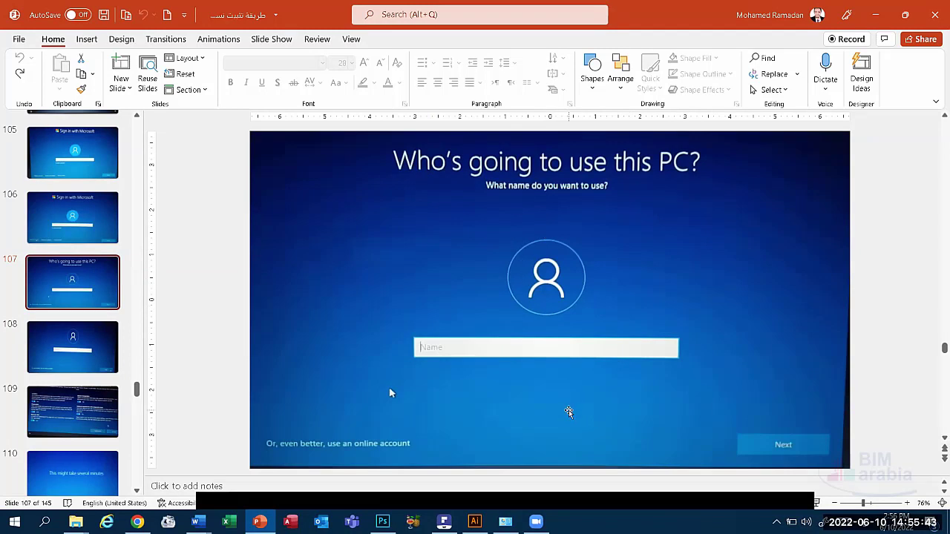
Step: Briefly open and close the Start menu, then show slides 108, 109 and 110
{"action": "left_click", "coordinate": [15, 522]}
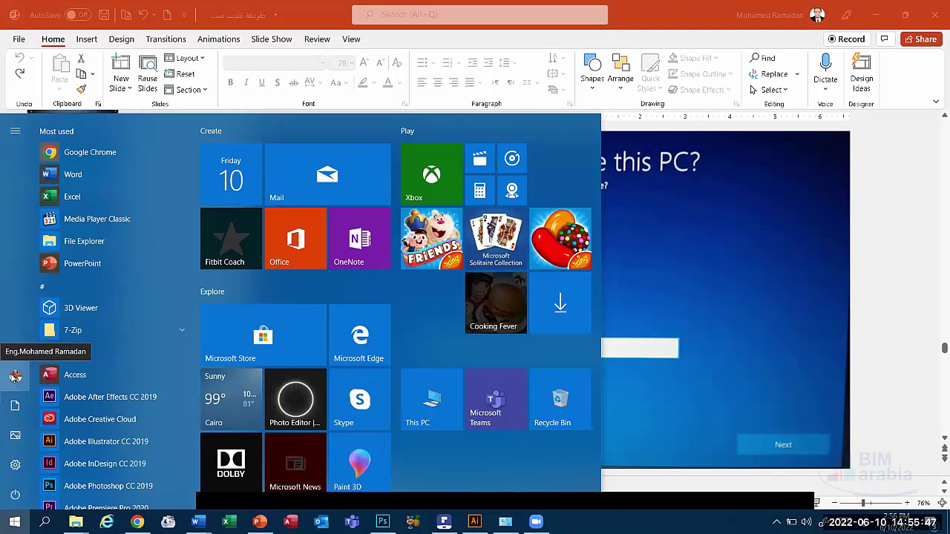
{"action": "key", "text": "Escape"}
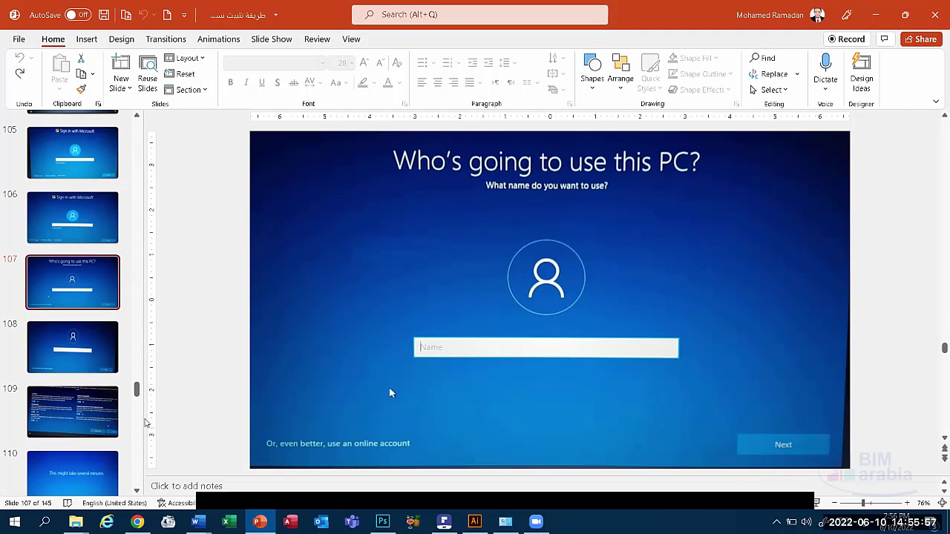
{"action": "left_click", "coordinate": [88, 350]}
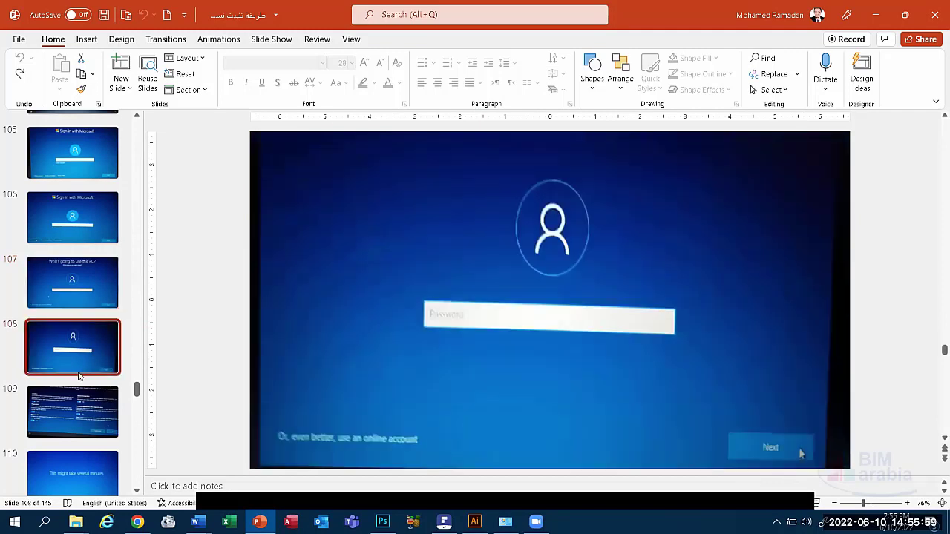
{"action": "left_click", "coordinate": [82, 406]}
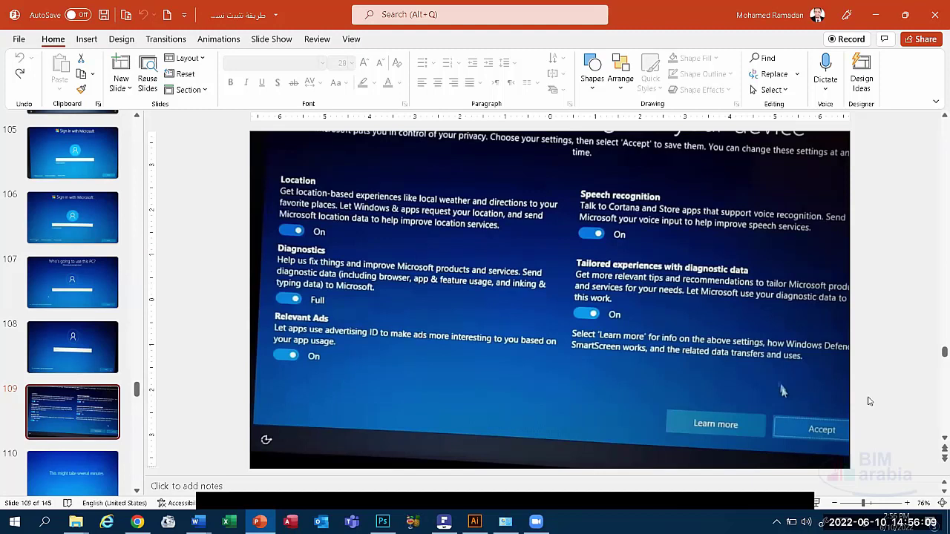
{"action": "left_click", "coordinate": [93, 473]}
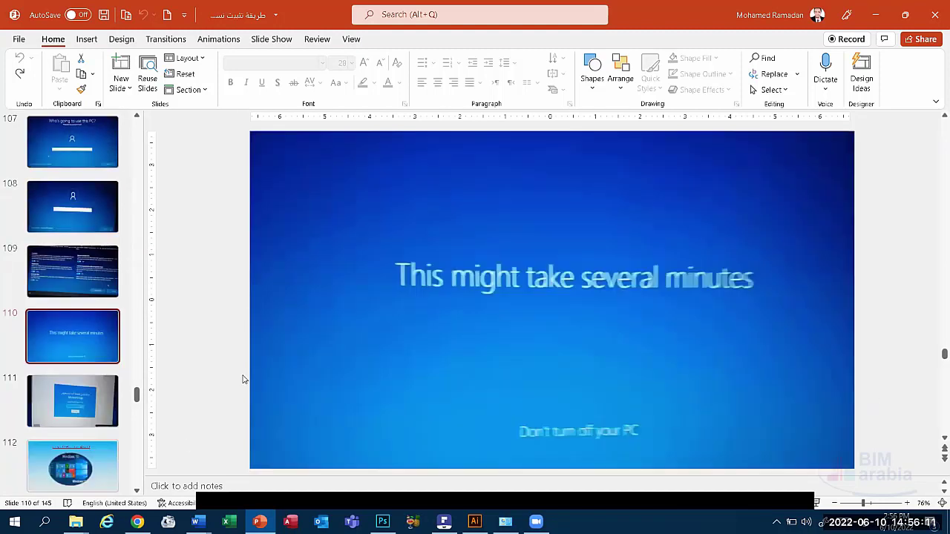
Step: Go through slides 111 and 112 to slide 113's desktop screenshot, then minimize PowerPoint
{"action": "left_click", "coordinate": [65, 457]}
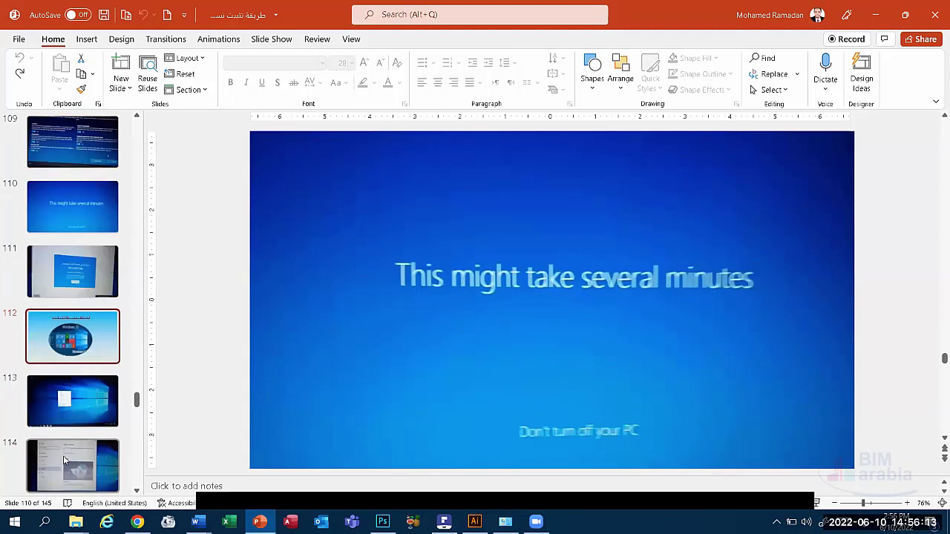
{"action": "left_click", "coordinate": [78, 270]}
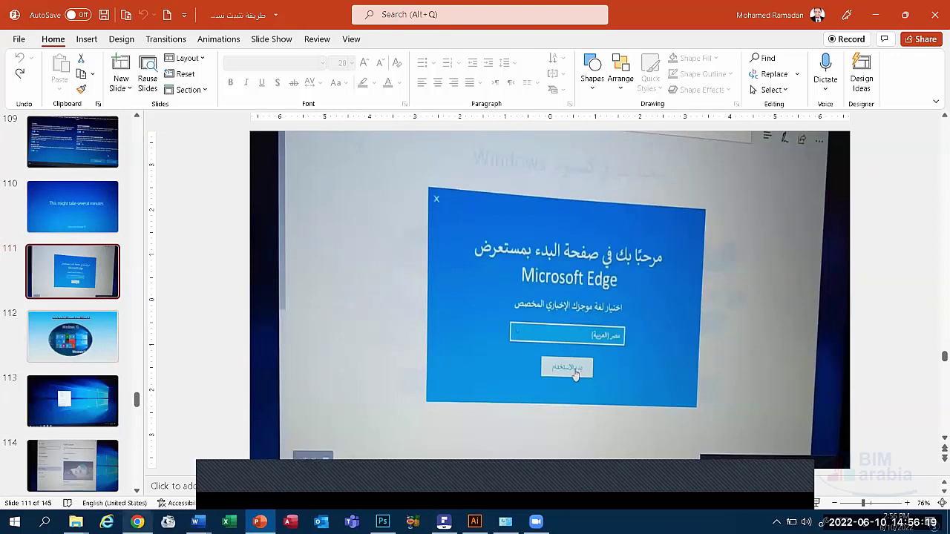
{"action": "key", "text": "Down"}
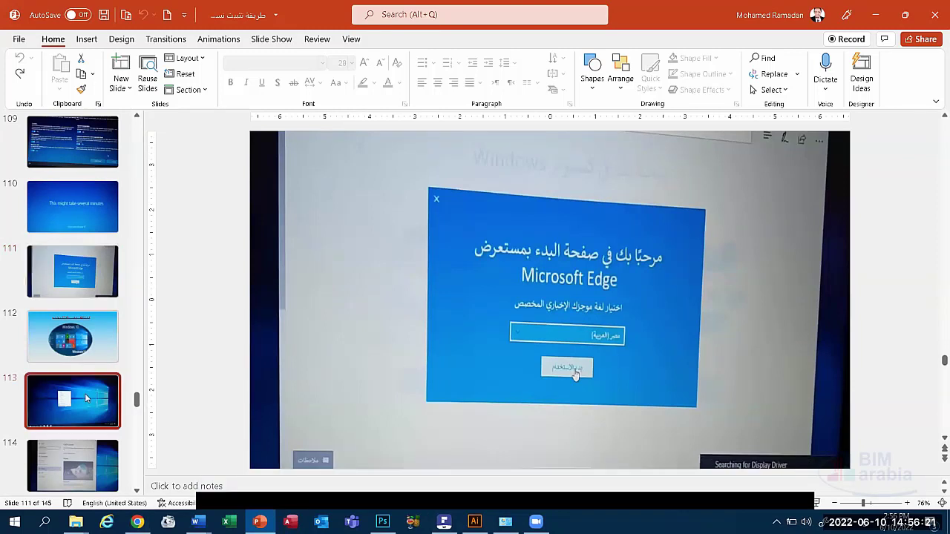
{"action": "key", "text": "Down"}
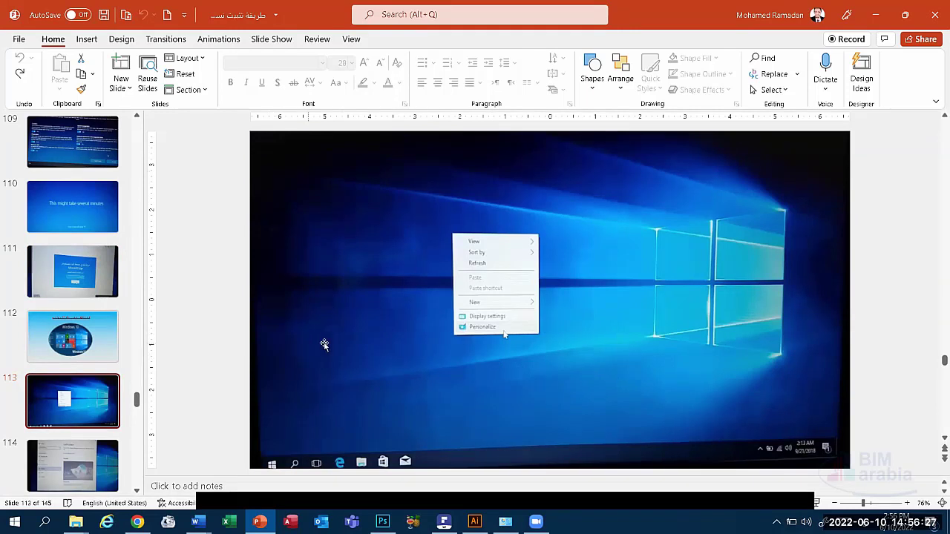
{"action": "left_click", "coordinate": [875, 14]}
{"action": "left_click", "coordinate": [865, 7]}
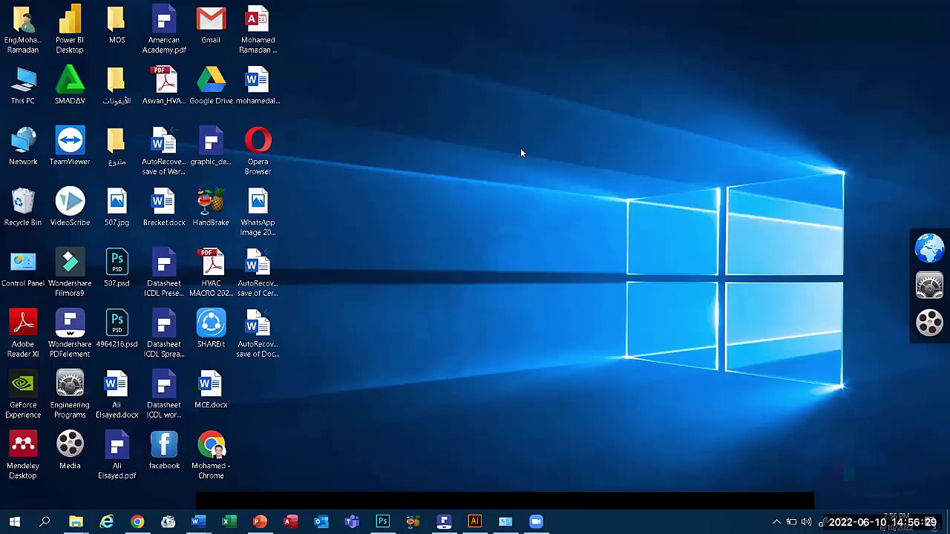
{"action": "right_click", "coordinate": [427, 92]}
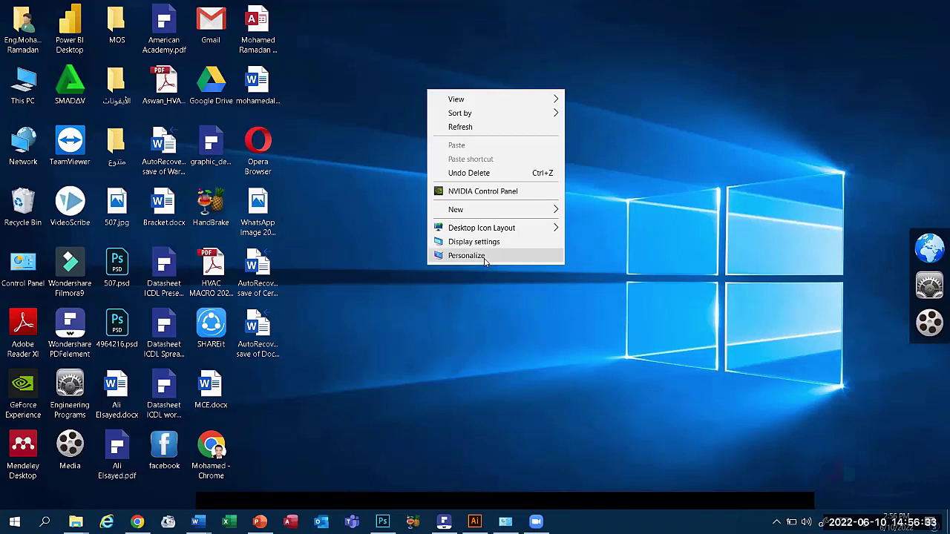
{"action": "left_click", "coordinate": [483, 256]}
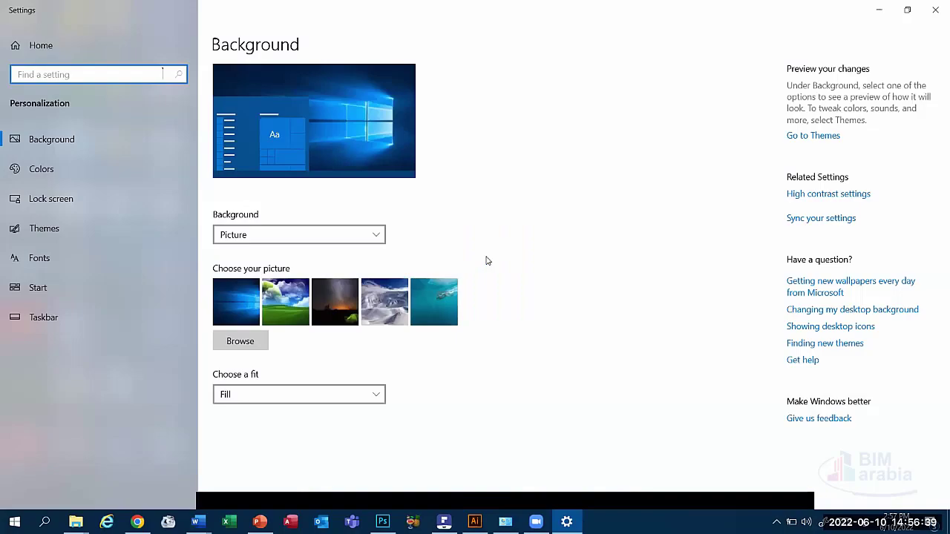
{"action": "left_click", "coordinate": [104, 234]}
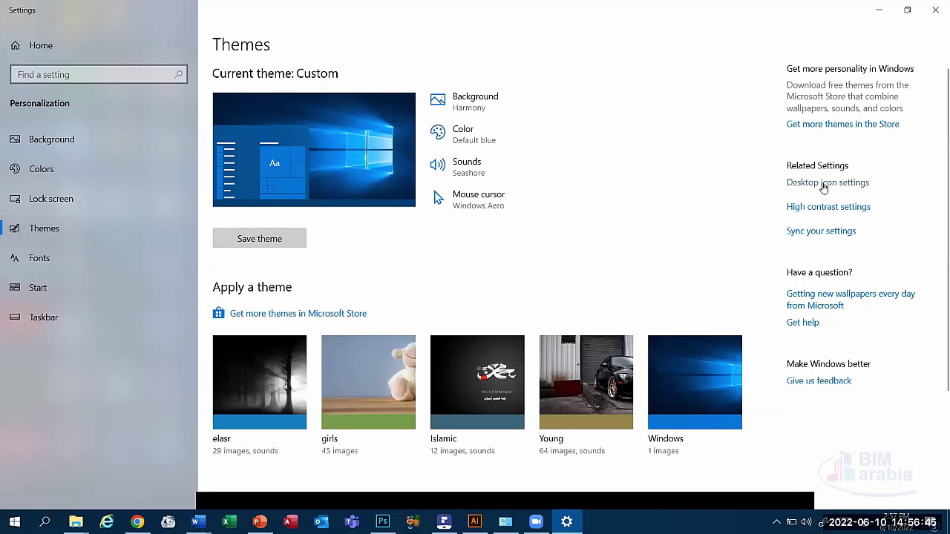
{"action": "left_click", "coordinate": [824, 184]}
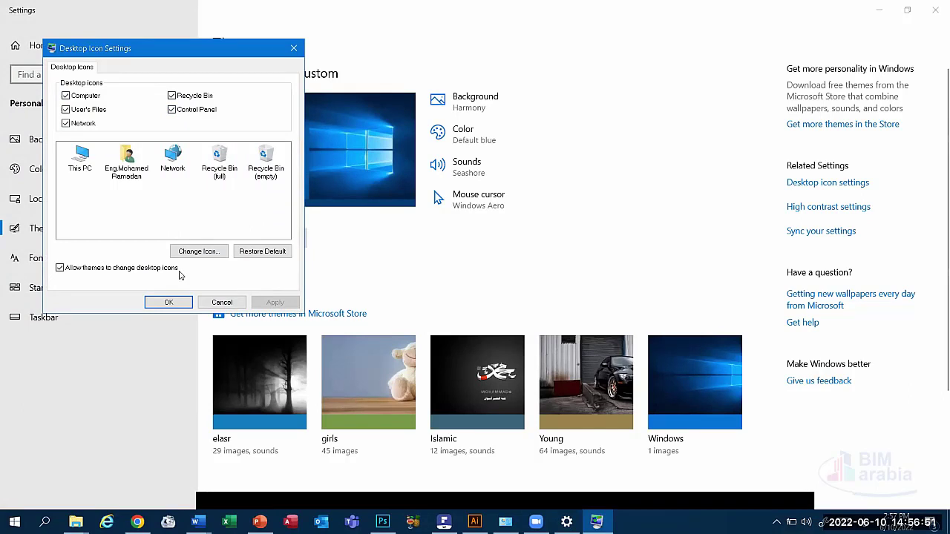
{"action": "left_click", "coordinate": [222, 302]}
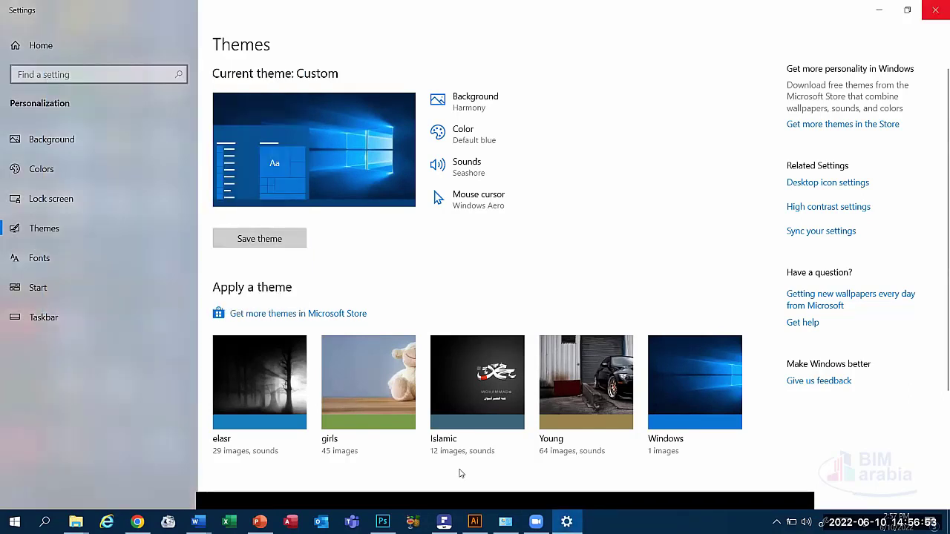
{"action": "key", "text": "alt+F4"}
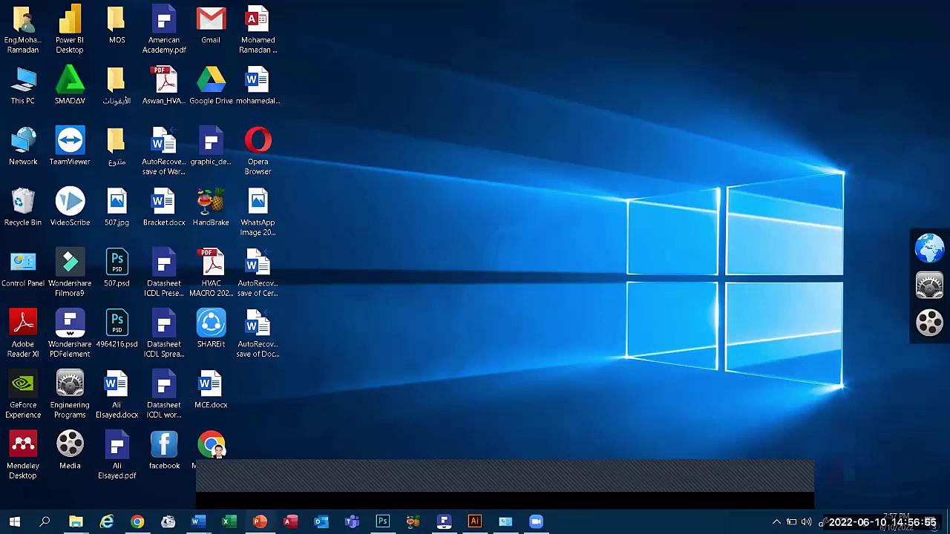
{"action": "left_click", "coordinate": [258, 521]}
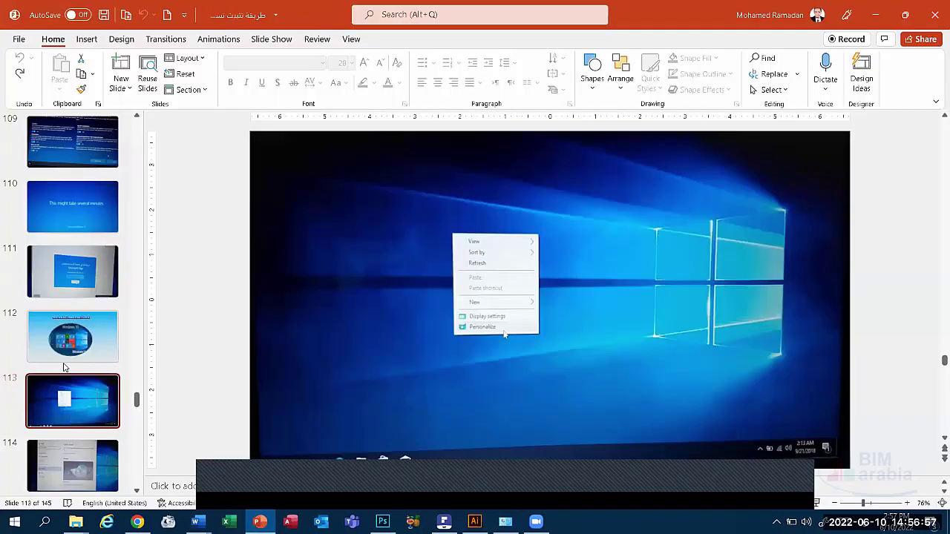
Step: Jump through slides 117, 120 and 121 to slide 122's Device Manager list
{"action": "scroll", "coordinate": [69, 334], "scroll_direction": "down", "scroll_amount": 3}
{"action": "left_click", "coordinate": [68, 330]}
{"action": "scroll", "coordinate": [69, 328], "scroll_direction": "down", "scroll_amount": 2}
{"action": "scroll", "coordinate": [69, 329], "scroll_direction": "down", "scroll_amount": 2}
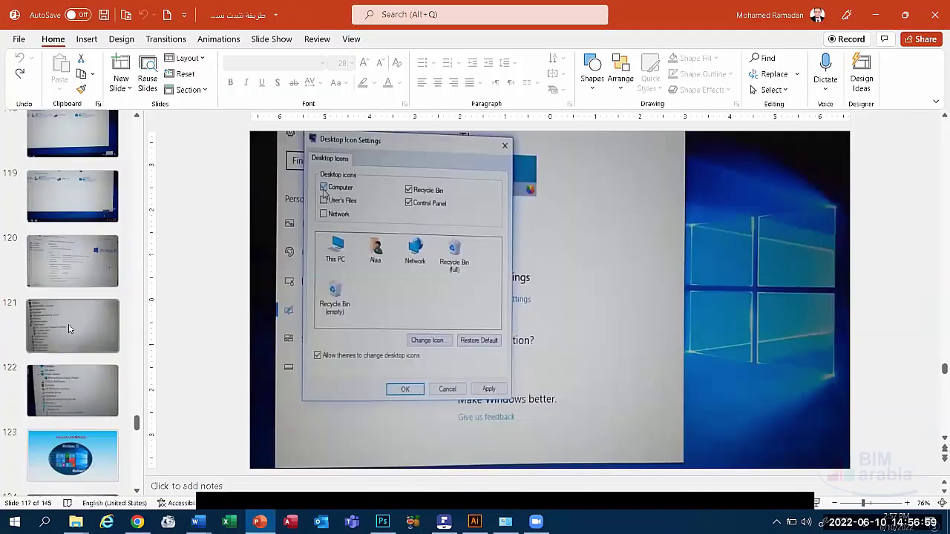
{"action": "left_click", "coordinate": [61, 282]}
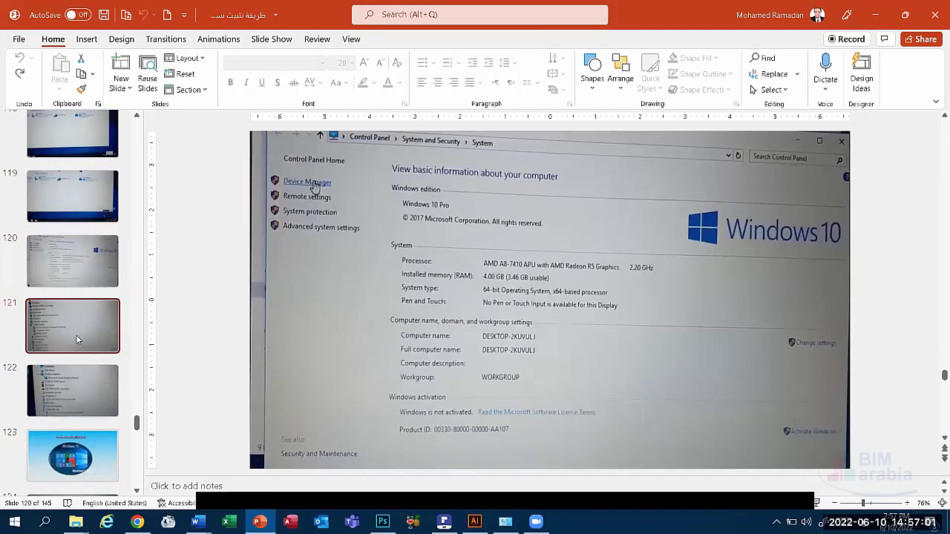
{"action": "left_click", "coordinate": [76, 335]}
{"action": "left_click", "coordinate": [78, 378]}
Step: Continue via slides 124, 139 and 140 to slide 144 recommending Driver Pack Solution
{"action": "scroll", "coordinate": [78, 378], "scroll_direction": "down", "scroll_amount": 2}
{"action": "scroll", "coordinate": [79, 363], "scroll_direction": "down", "scroll_amount": 2}
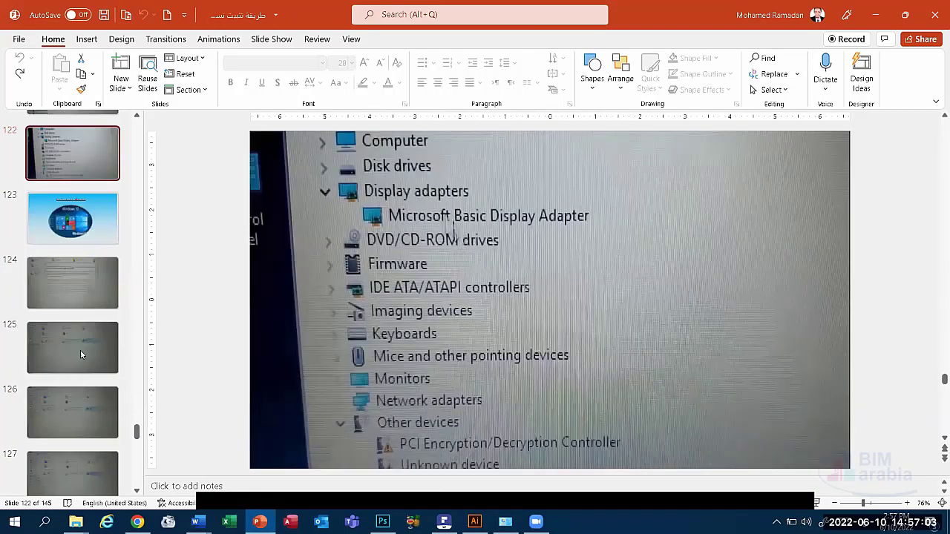
{"action": "left_click", "coordinate": [77, 288]}
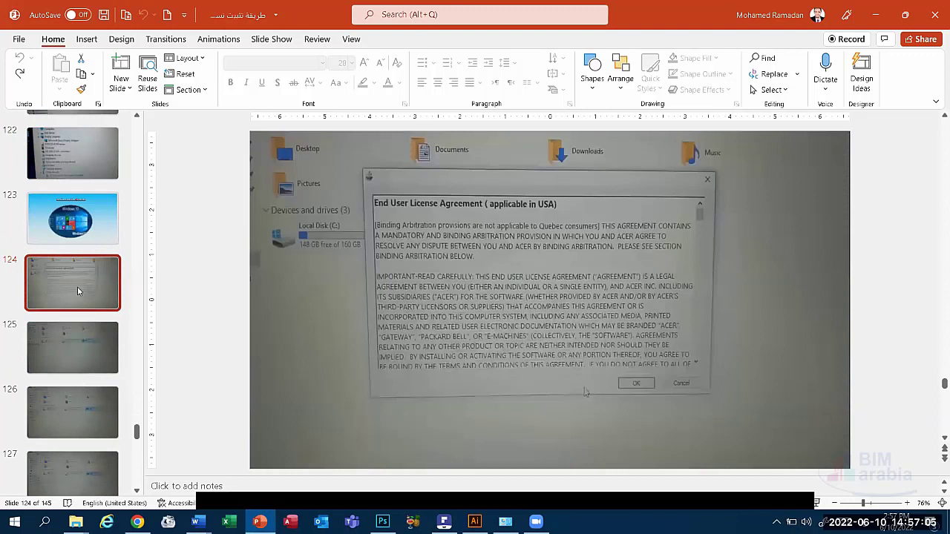
{"action": "scroll", "coordinate": [77, 290], "scroll_direction": "down", "scroll_amount": 4}
{"action": "scroll", "coordinate": [80, 334], "scroll_direction": "down", "scroll_amount": 4}
{"action": "scroll", "coordinate": [86, 389], "scroll_direction": "down", "scroll_amount": 5}
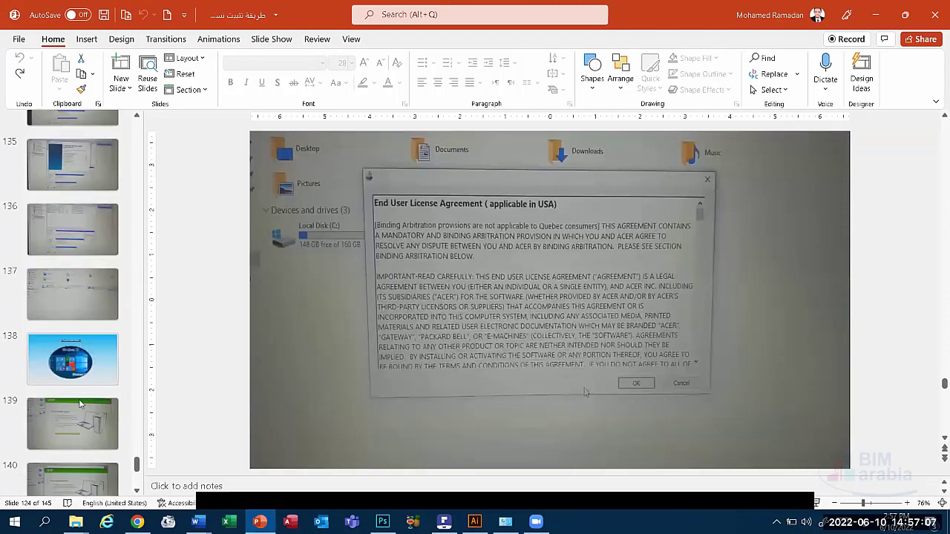
{"action": "scroll", "coordinate": [82, 400], "scroll_direction": "down", "scroll_amount": 2}
{"action": "left_click", "coordinate": [94, 288]}
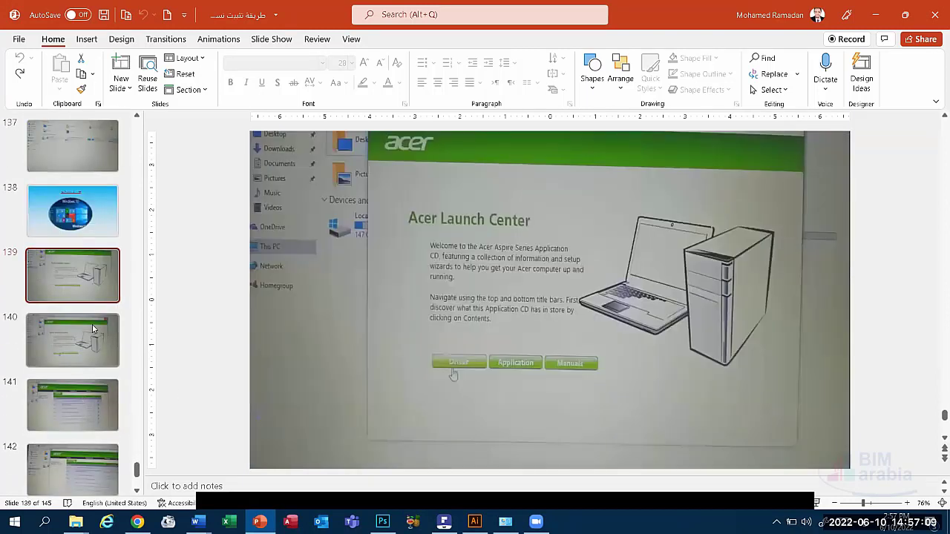
{"action": "left_click", "coordinate": [93, 327]}
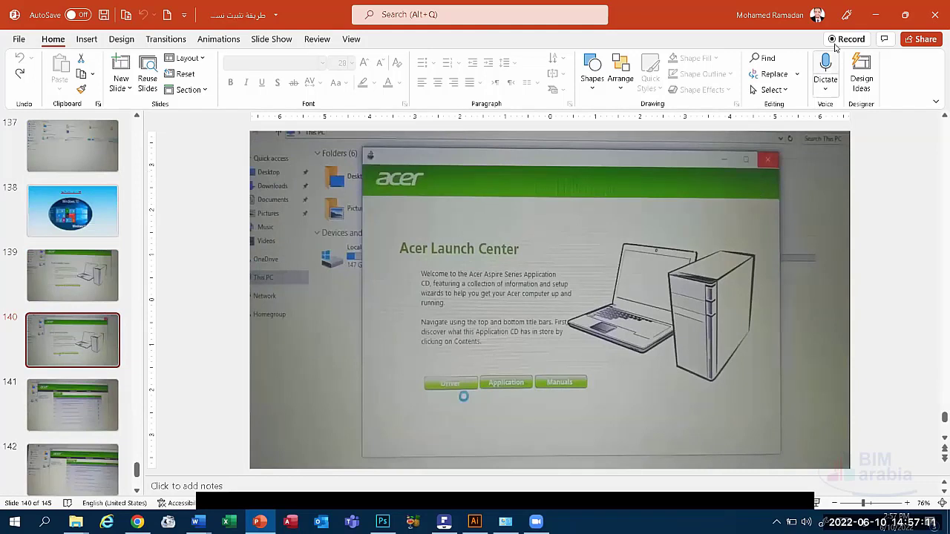
{"action": "left_click", "coordinate": [872, 16]}
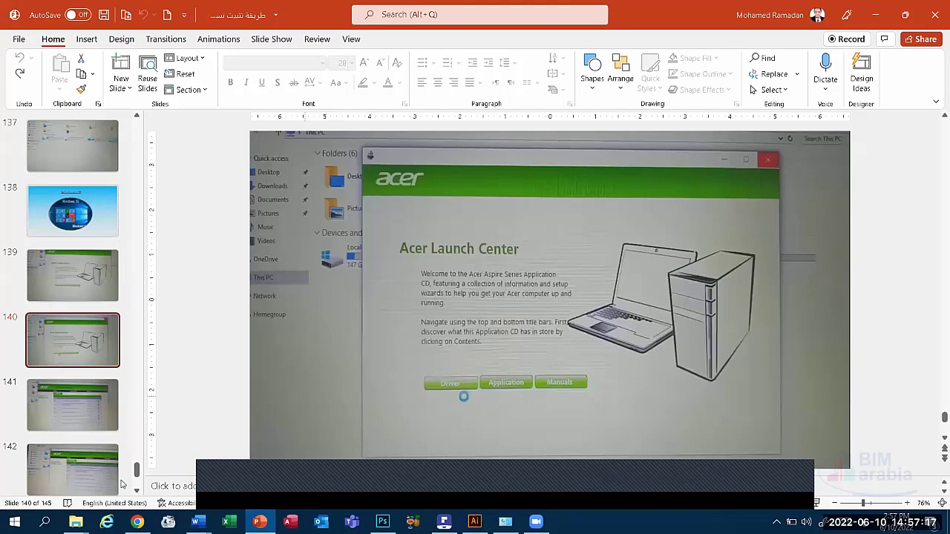
{"action": "scroll", "coordinate": [122, 483], "scroll_direction": "down", "scroll_amount": 5}
{"action": "left_click", "coordinate": [99, 392]}
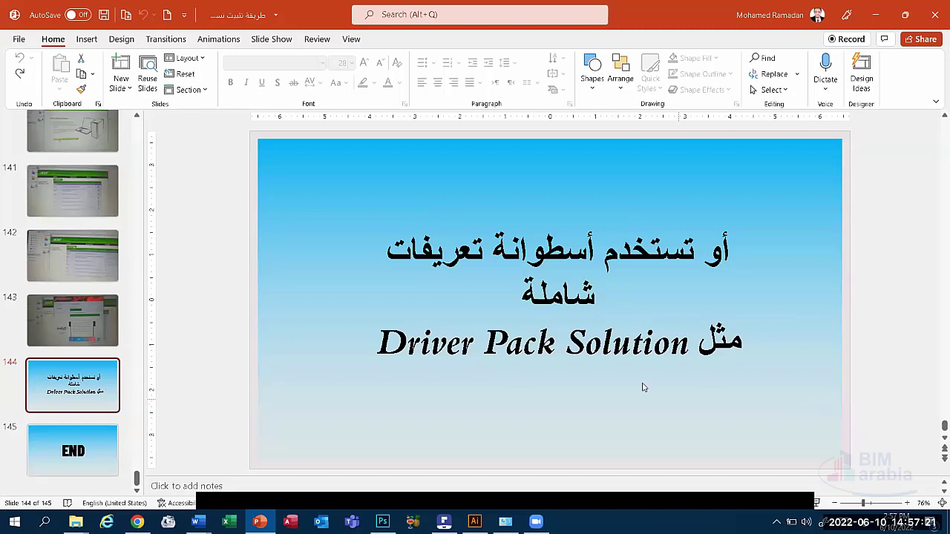
Step: Highlight 'Driver Pack Solution' in slide 144's title, then bring Chrome to the front
{"action": "left_click", "coordinate": [653, 345]}
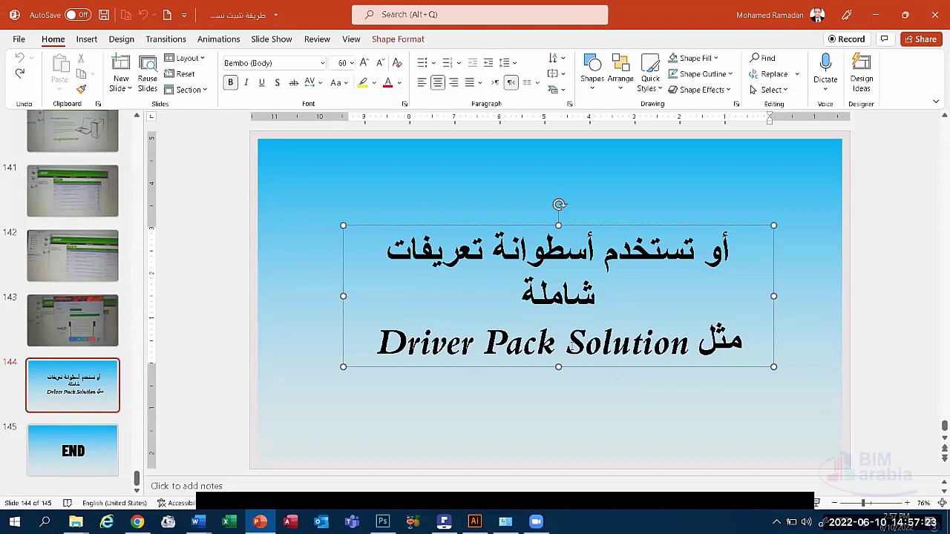
{"action": "left_click_drag", "start_coordinate": [688, 343], "coordinate": [558, 353]}
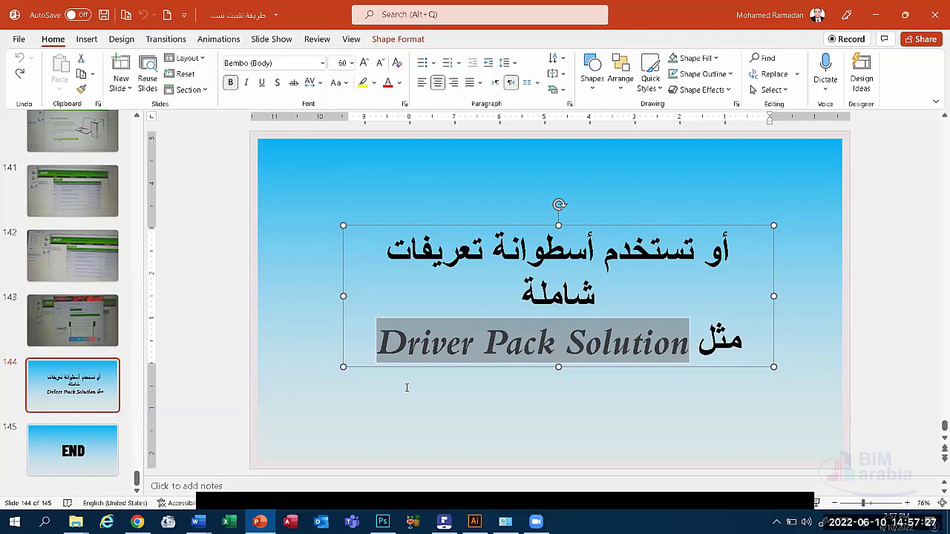
{"action": "left_click", "coordinate": [423, 411]}
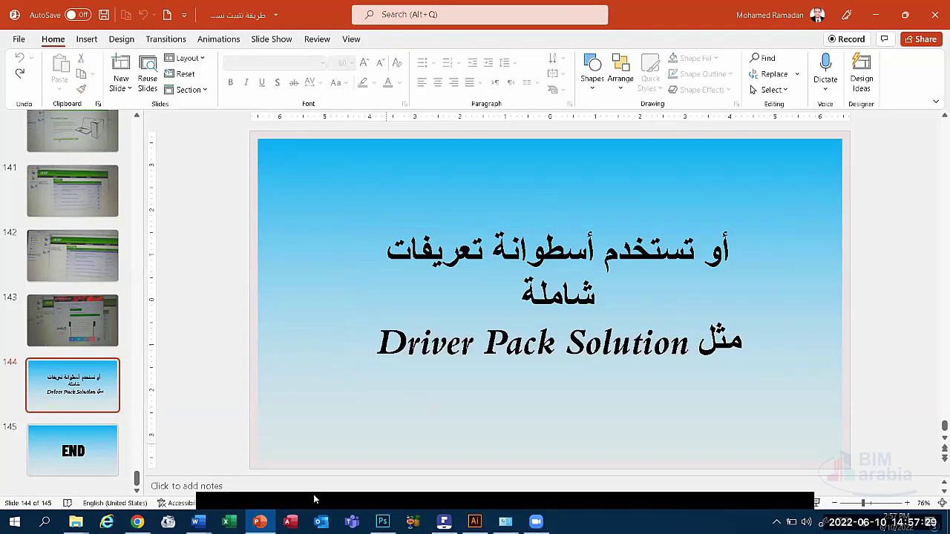
{"action": "left_click", "coordinate": [137, 522]}
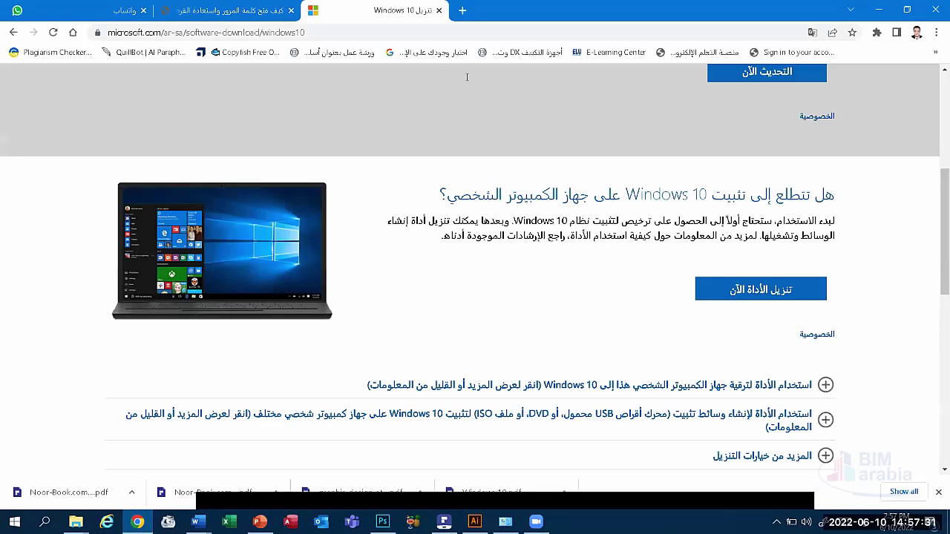
Step: Open a new tab, switch the keyboard input to English and load the Google homepage
{"action": "left_click", "coordinate": [463, 11]}
{"action": "type", "text": "ل"}
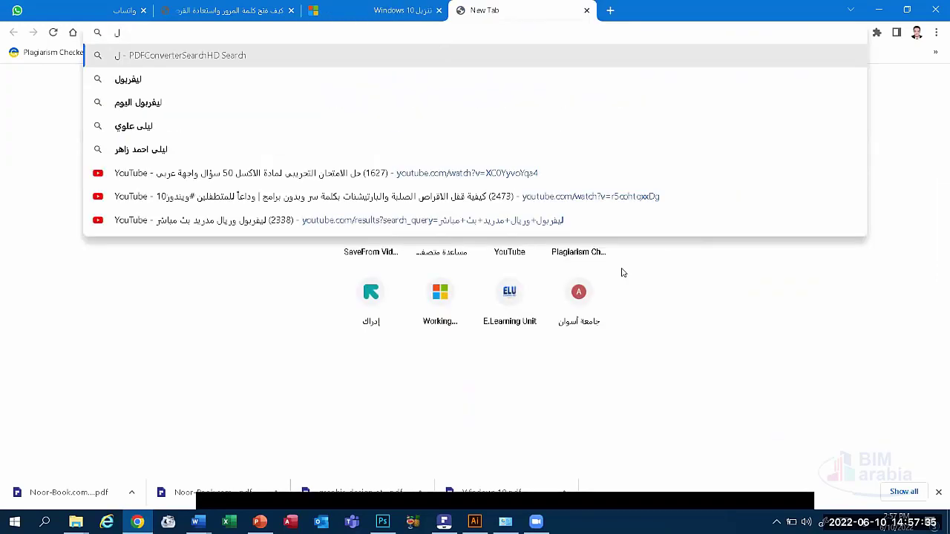
{"action": "key", "text": "BackSpace"}
{"action": "left_click", "coordinate": [820, 523]}
{"action": "left_click", "coordinate": [814, 427]}
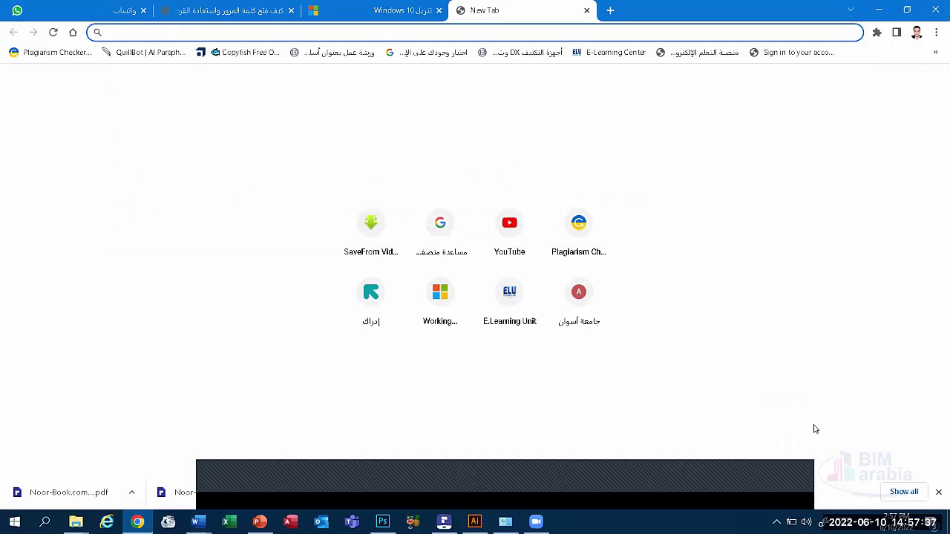
{"action": "type", "text": "g"}
{"action": "key", "text": "Return"}
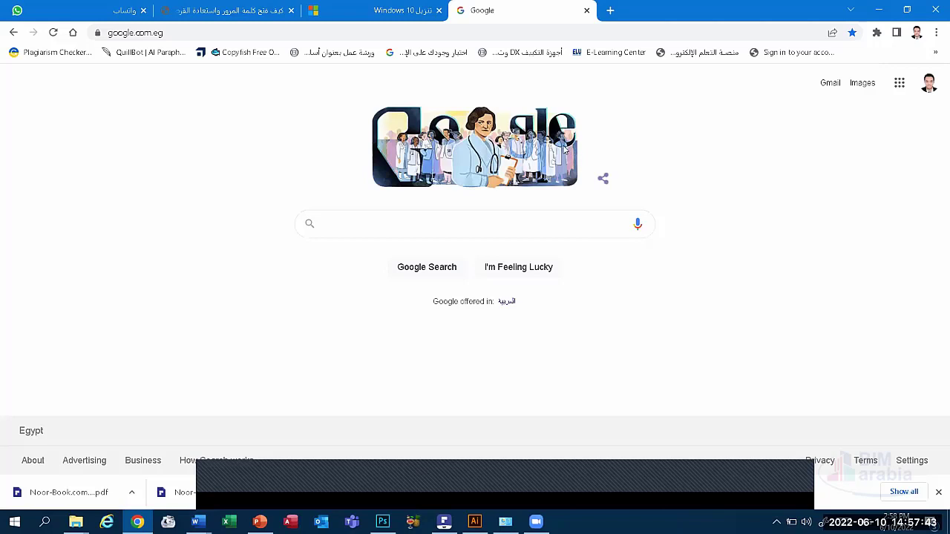
Step: Search Google for 'driverpack solution' by typing 'driver' and picking the suggestion
{"action": "left_click", "coordinate": [564, 220]}
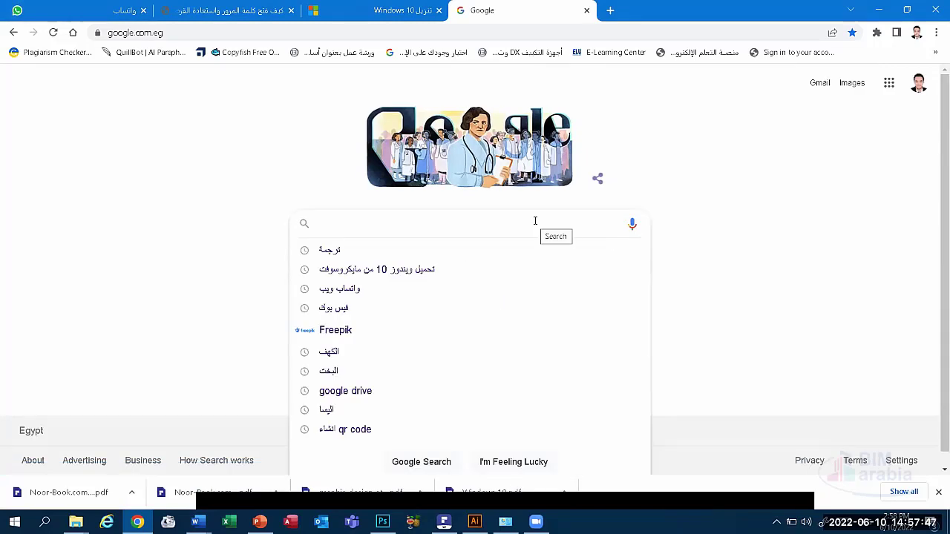
{"action": "left_click", "coordinate": [706, 278]}
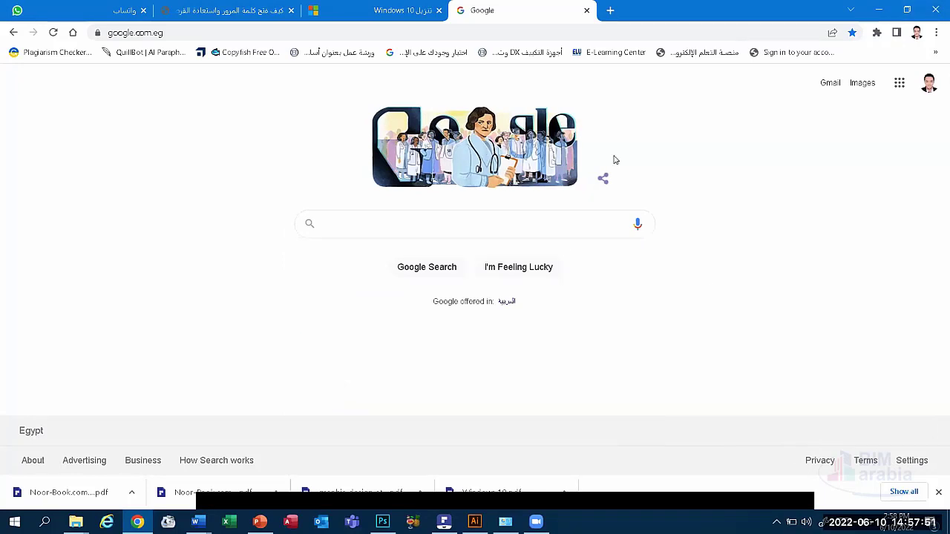
{"action": "type", "text": "d"}
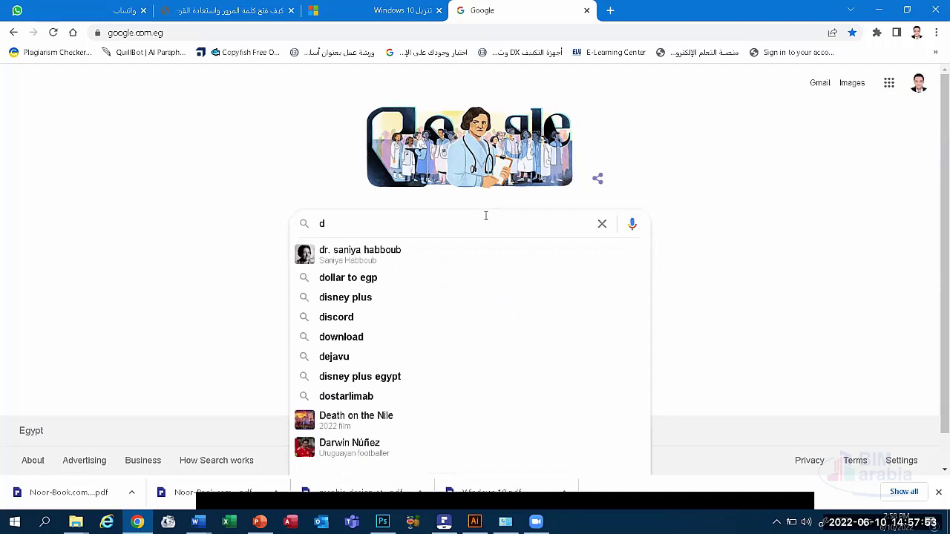
{"action": "type", "text": "river"}
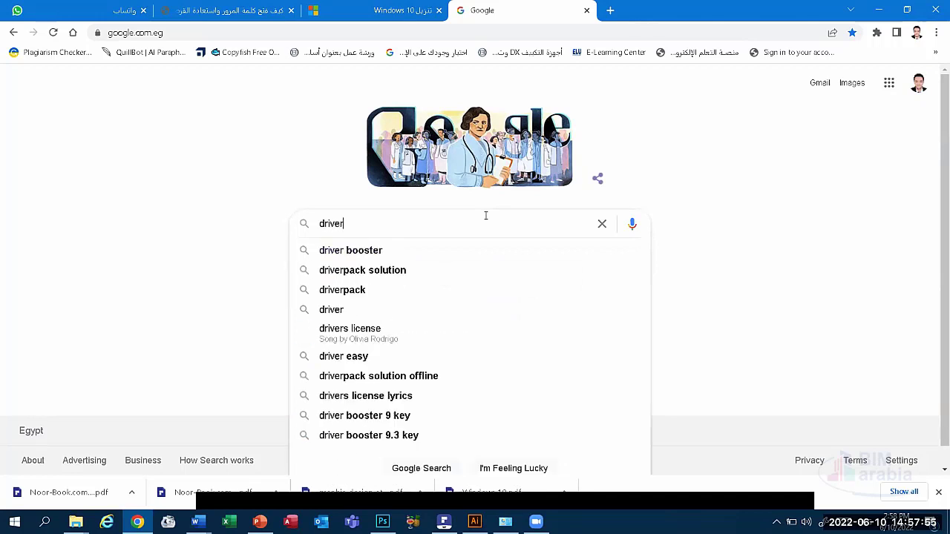
{"action": "left_click", "coordinate": [367, 271]}
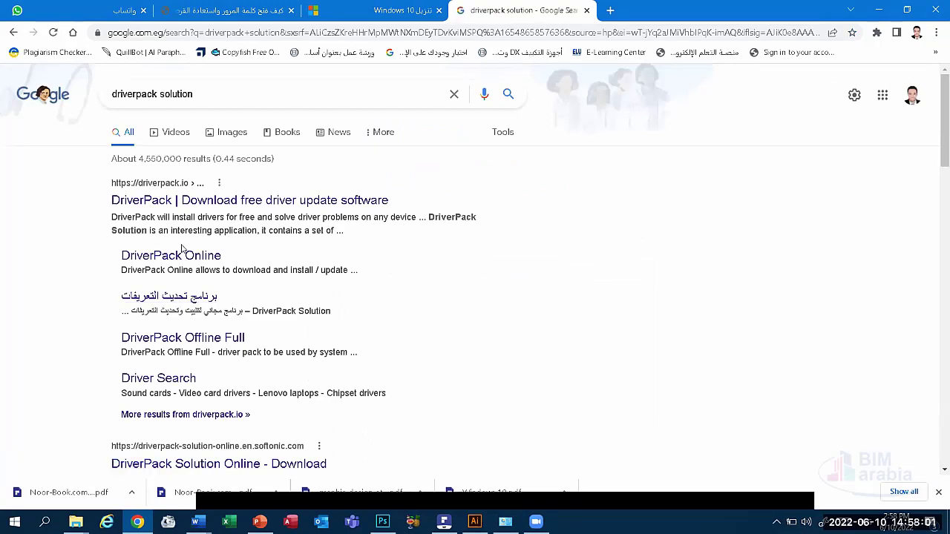
Step: Browse the driverpack.io site, return to the search results, and minimize Chrome to show slide 144
{"action": "left_click", "coordinate": [184, 200]}
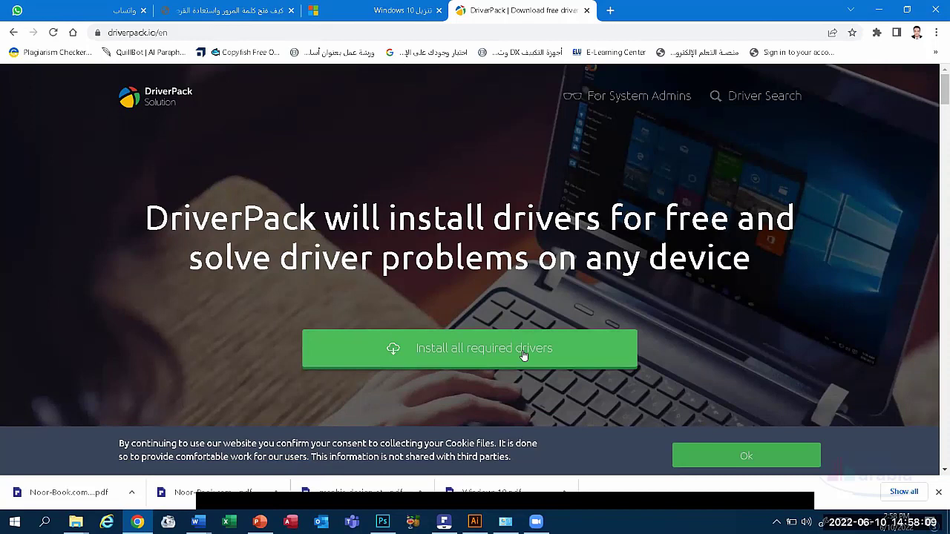
{"action": "scroll", "coordinate": [534, 341], "scroll_direction": "down", "scroll_amount": 5}
{"action": "scroll", "coordinate": [537, 332], "scroll_direction": "down", "scroll_amount": 3}
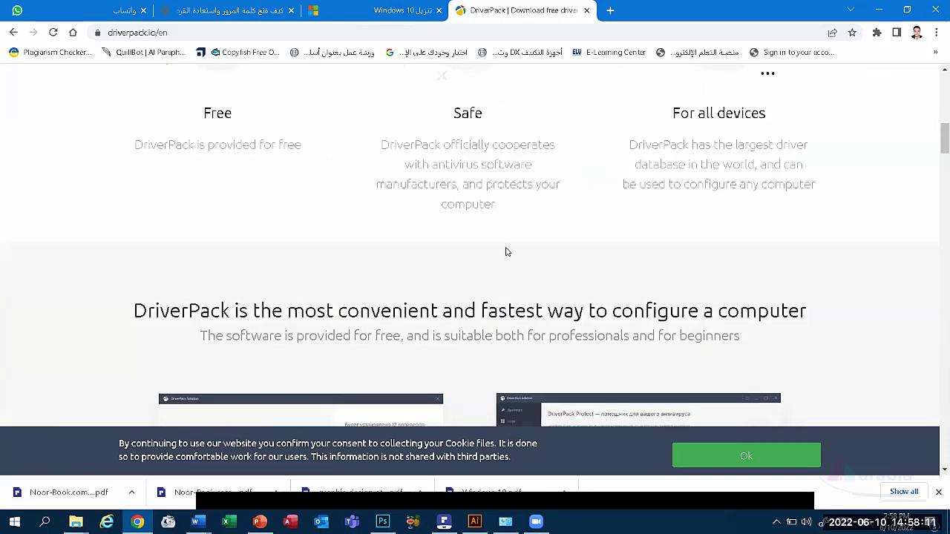
{"action": "scroll", "coordinate": [144, 139], "scroll_direction": "up", "scroll_amount": 8}
{"action": "left_click", "coordinate": [14, 32]}
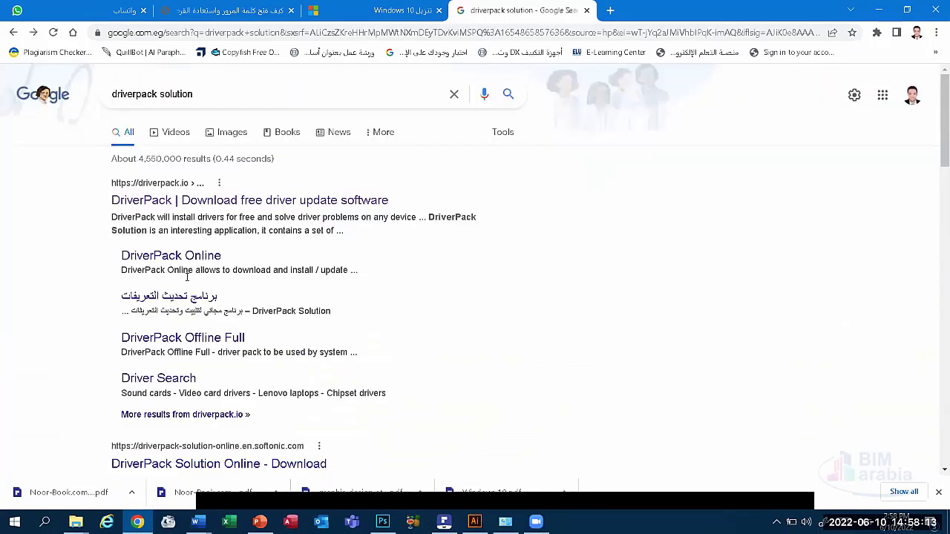
{"action": "scroll", "coordinate": [224, 242], "scroll_direction": "down", "scroll_amount": 3}
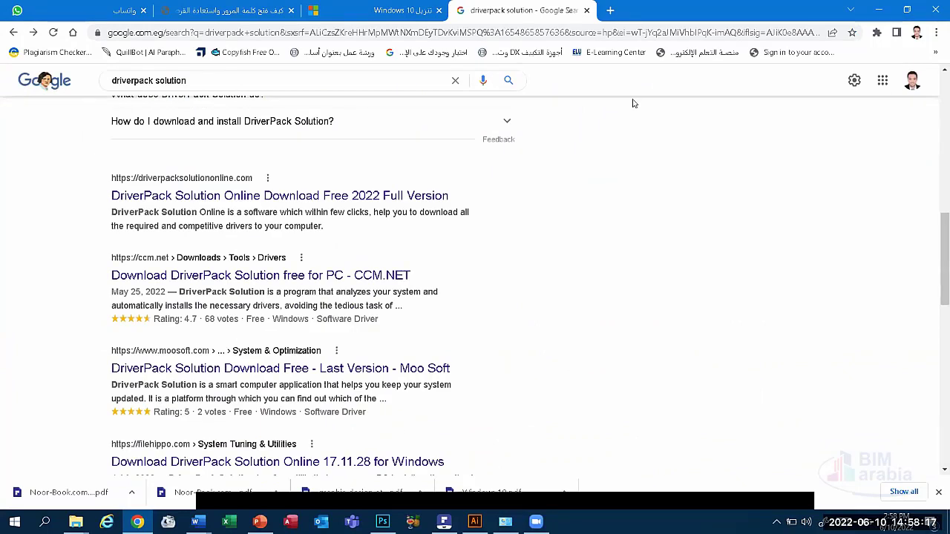
{"action": "left_click", "coordinate": [879, 10]}
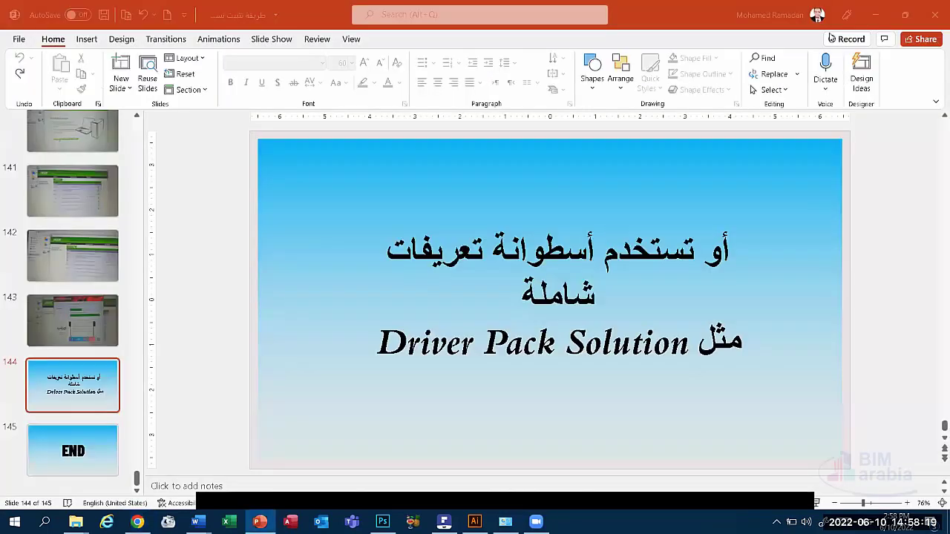
Step: Minimize PowerPoint, refresh the desktop via its context menu, and restore Chrome's driverpack solution results
{"action": "left_click", "coordinate": [875, 14]}
{"action": "right_click", "coordinate": [622, 111]}
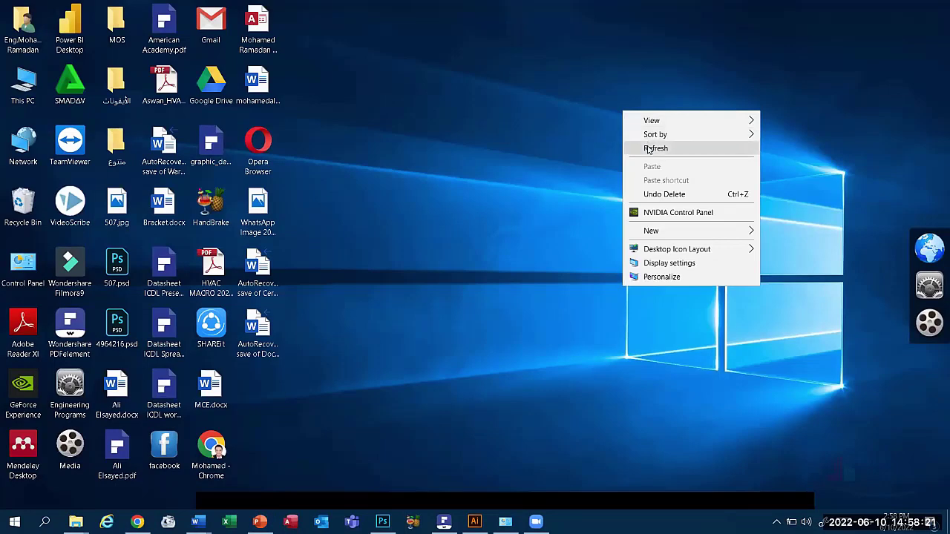
{"action": "left_click", "coordinate": [649, 149]}
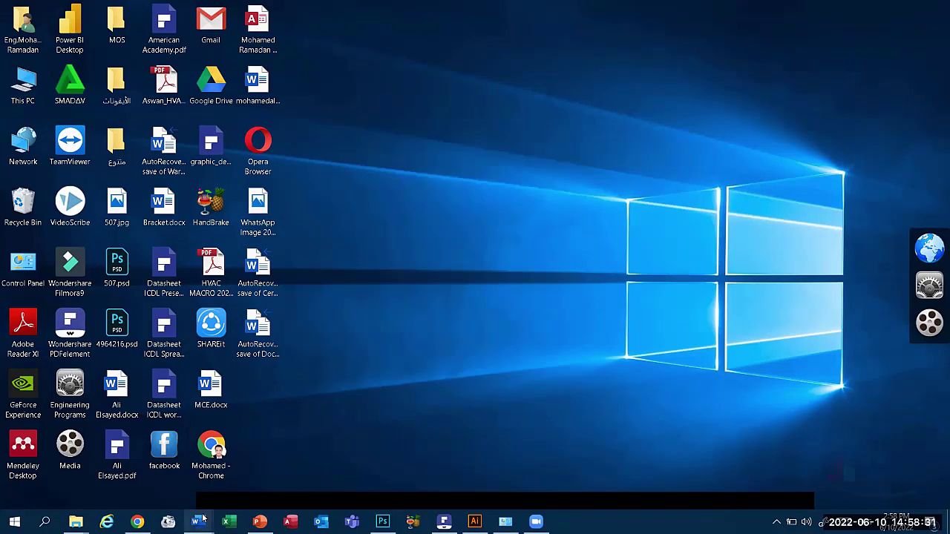
{"action": "left_click", "coordinate": [138, 521]}
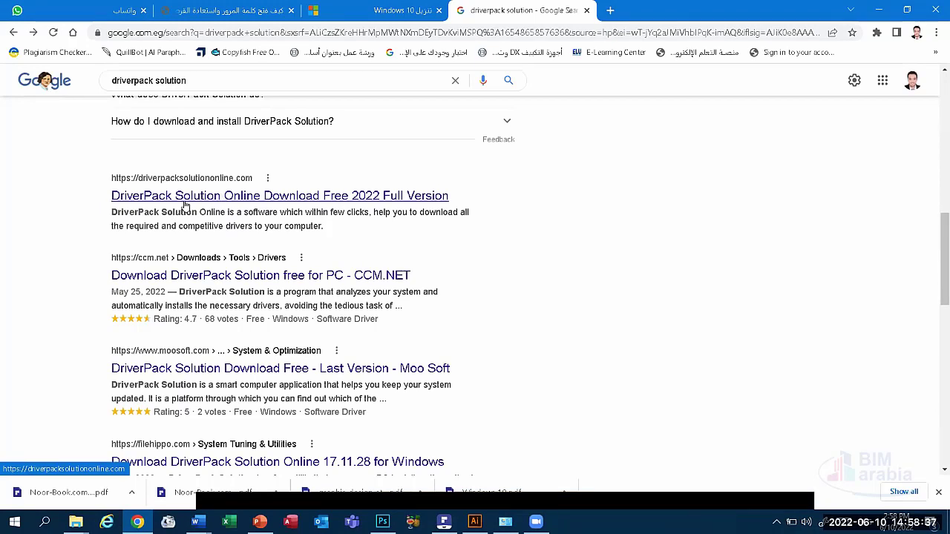
Step: Scroll to the top of the 'driverpack solution' results and go back to Google's homepage
{"action": "scroll", "coordinate": [186, 206], "scroll_direction": "up", "scroll_amount": 3}
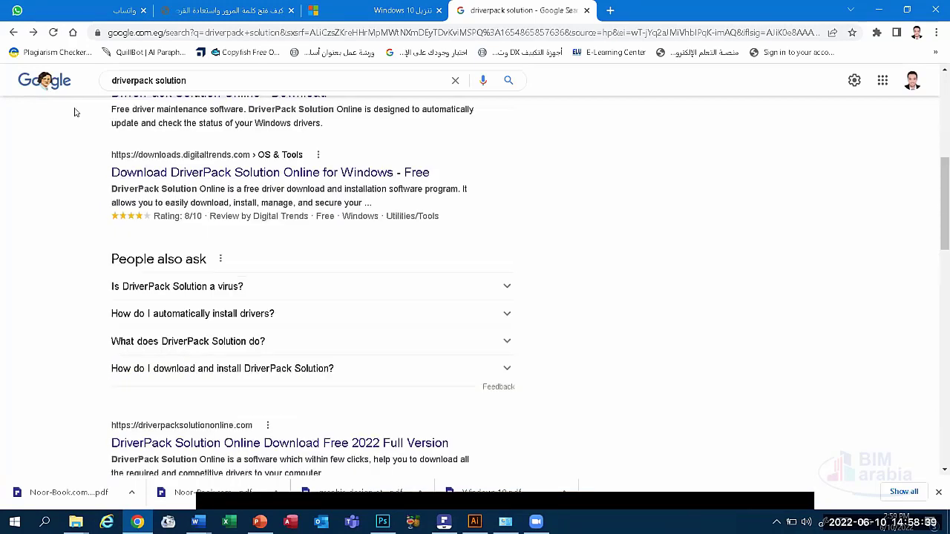
{"action": "scroll", "coordinate": [186, 205], "scroll_direction": "up", "scroll_amount": 3}
{"action": "left_click", "coordinate": [13, 31]}
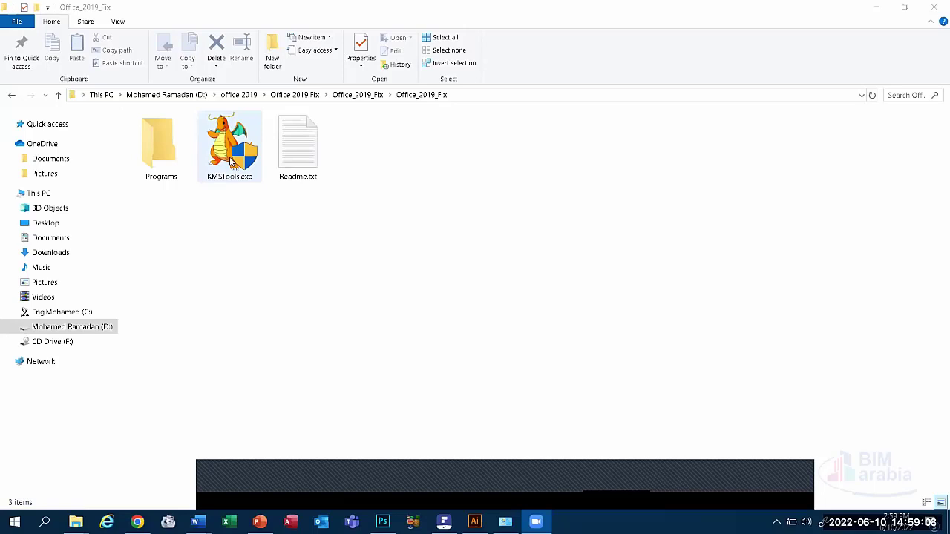
Step: Select KMSTools.exe in the Office_2019_Fix folder
{"action": "left_click", "coordinate": [230, 158]}
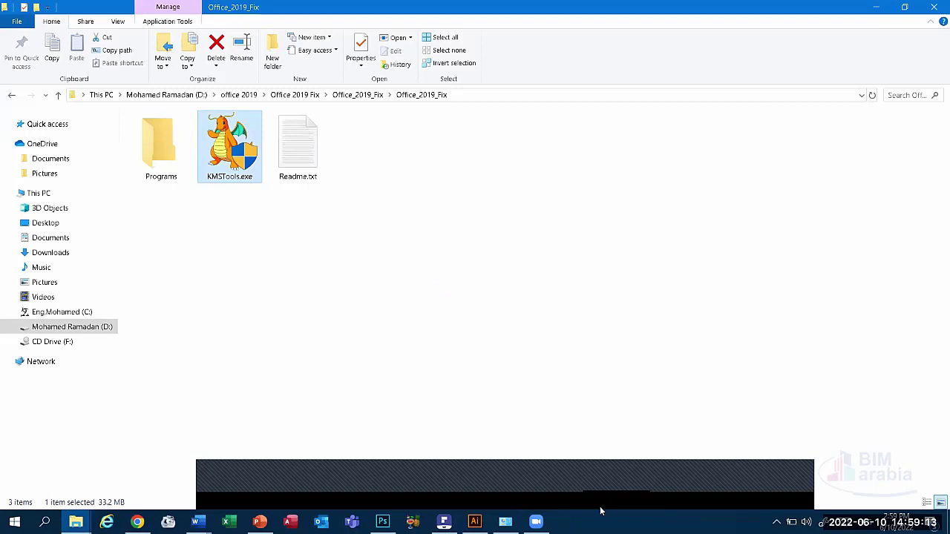
Step: Run KMSTools.exe with admin approval, open AAct Portable, then close it and KMS Tools
{"action": "left_click", "coordinate": [437, 391]}
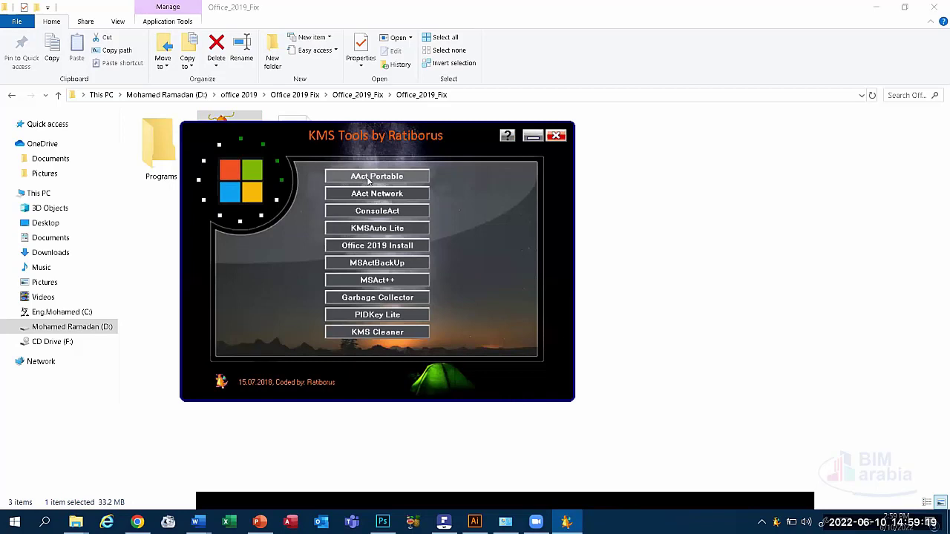
{"action": "left_click", "coordinate": [368, 178]}
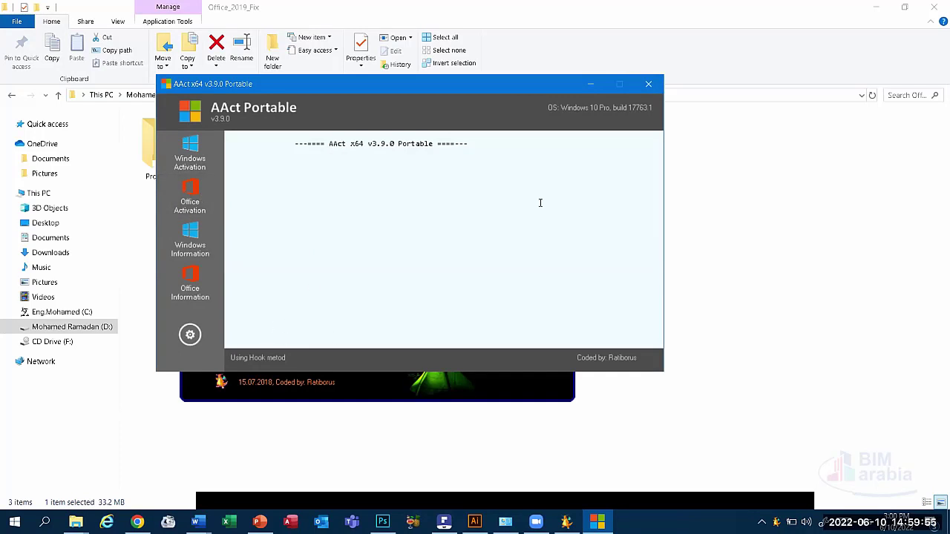
{"action": "left_click", "coordinate": [648, 83]}
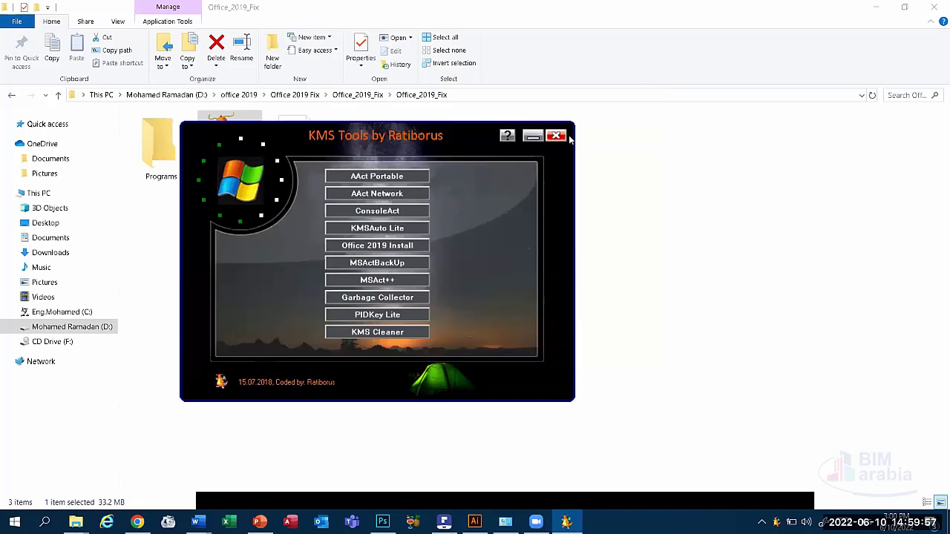
{"action": "left_click", "coordinate": [557, 136]}
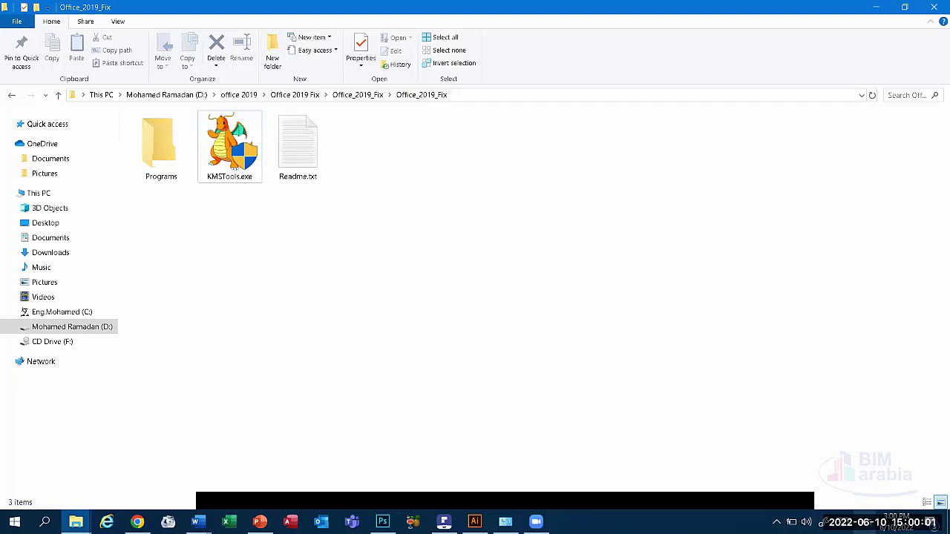
Step: Dismiss the notification panel, close File Explorer and bring PowerPoint back on slide 144
{"action": "left_click", "coordinate": [936, 522]}
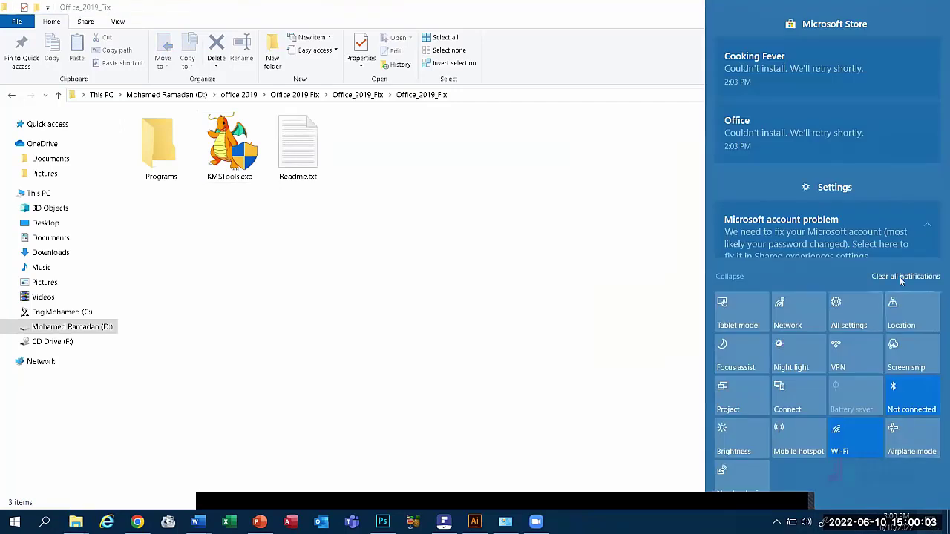
{"action": "left_click", "coordinate": [704, 296]}
{"action": "left_click", "coordinate": [935, 6]}
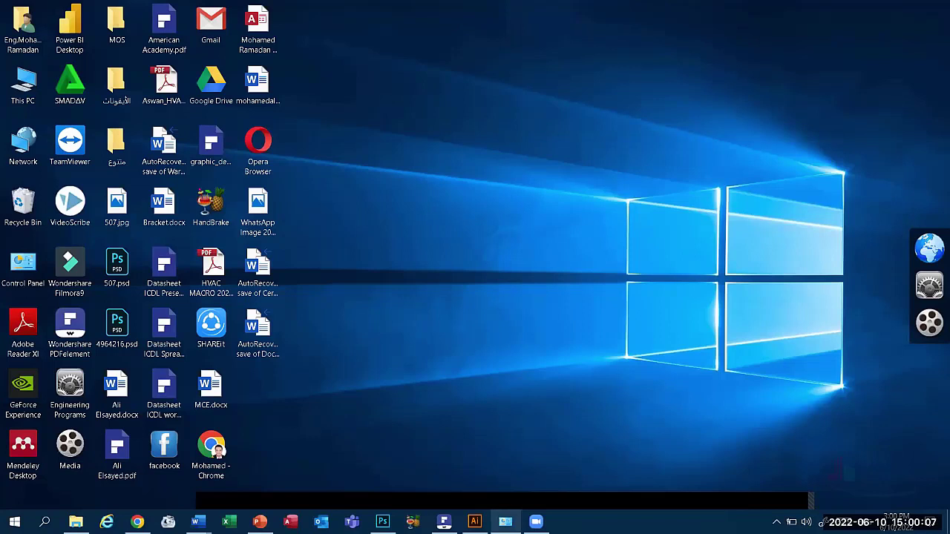
{"action": "left_click", "coordinate": [259, 521]}
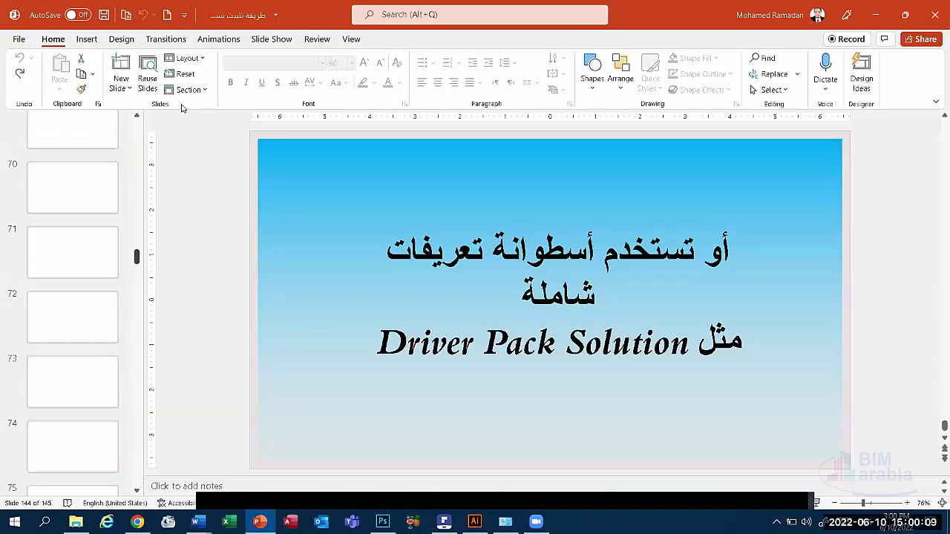
Step: Jump to slide 1, then show slide 2's Windows 10 logo and dismiss the covering pop-up
{"action": "left_click", "coordinate": [89, 148]}
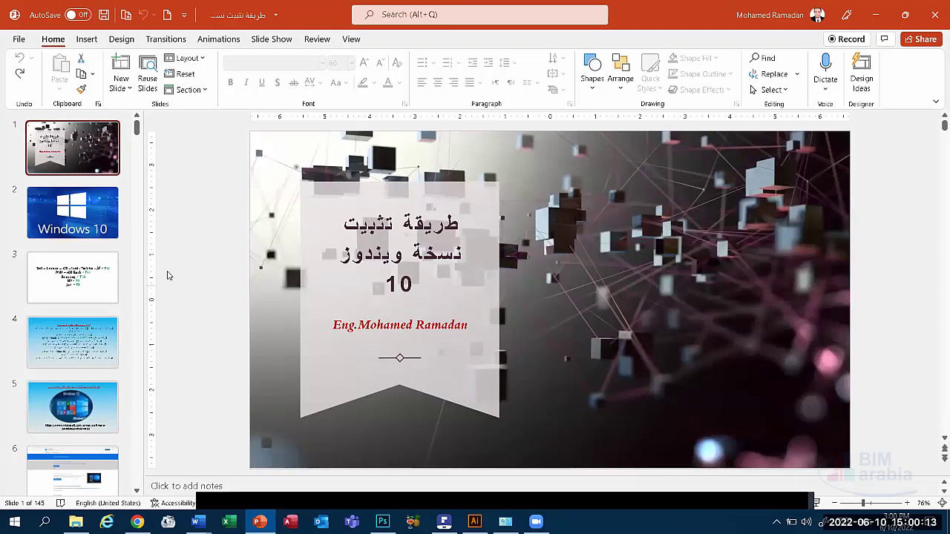
{"action": "left_click", "coordinate": [115, 226]}
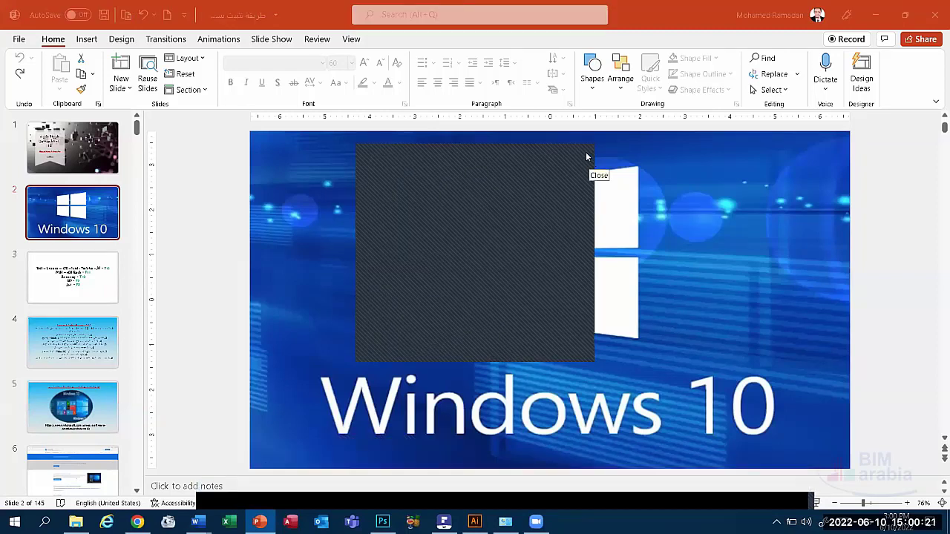
{"action": "left_click", "coordinate": [586, 156]}
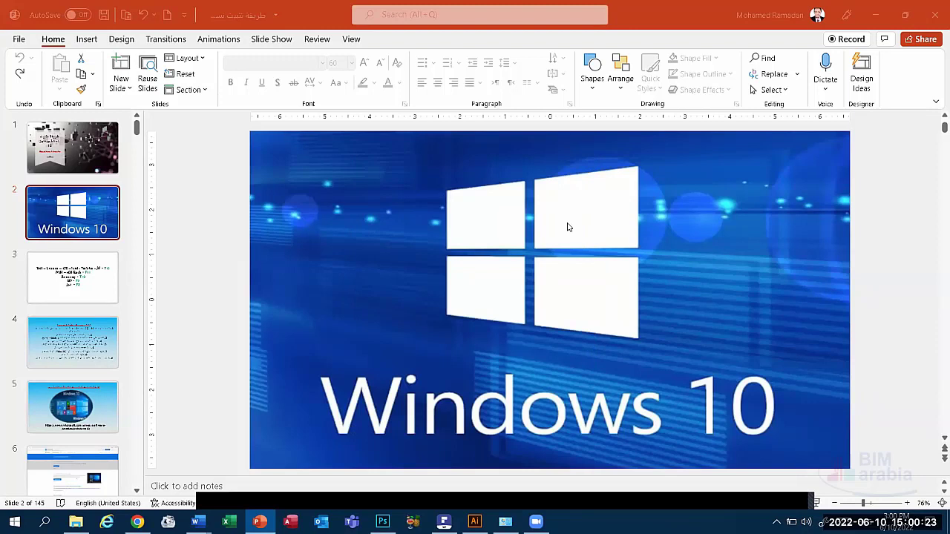
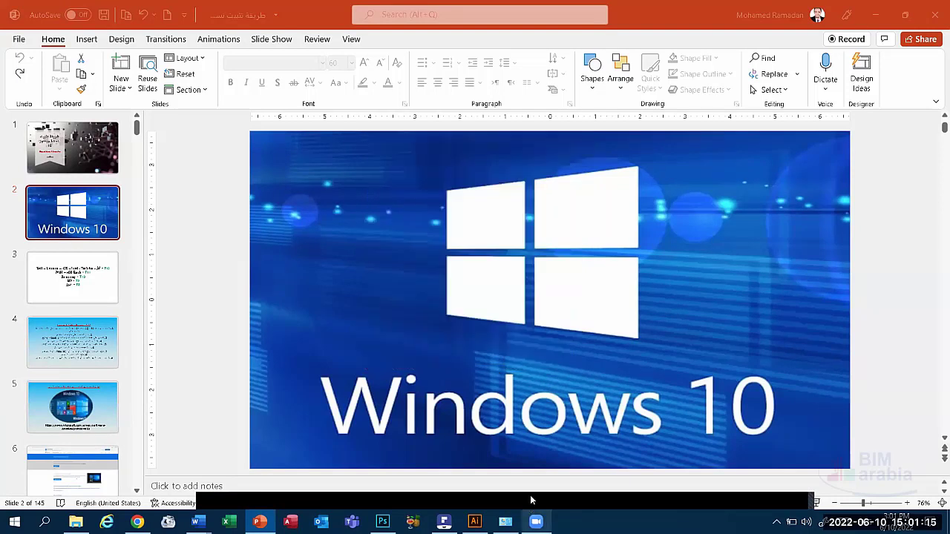
Step: Open the Run dialog, centre it on screen, and run compmgmt.msc to start Computer Management
{"action": "mouse_move", "coordinate": [531, 500]}
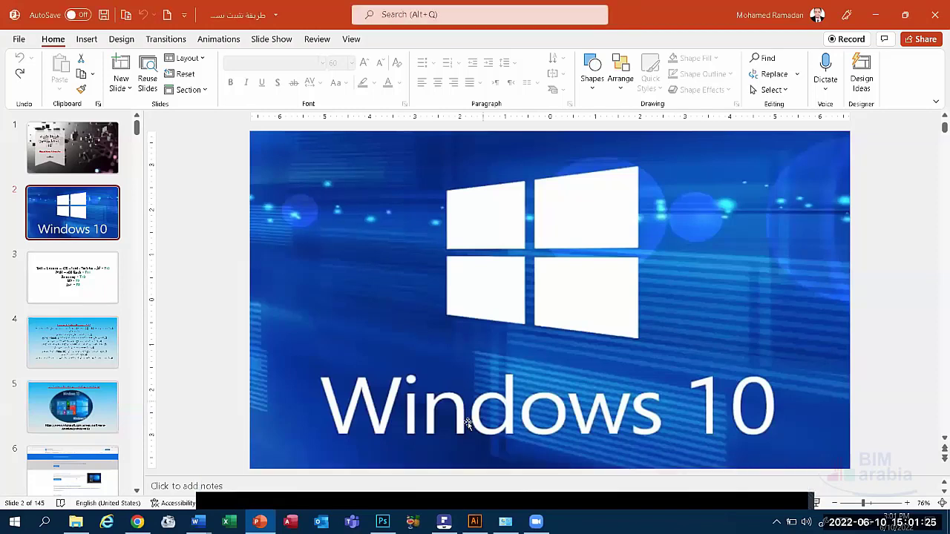
{"action": "key", "text": "super+r"}
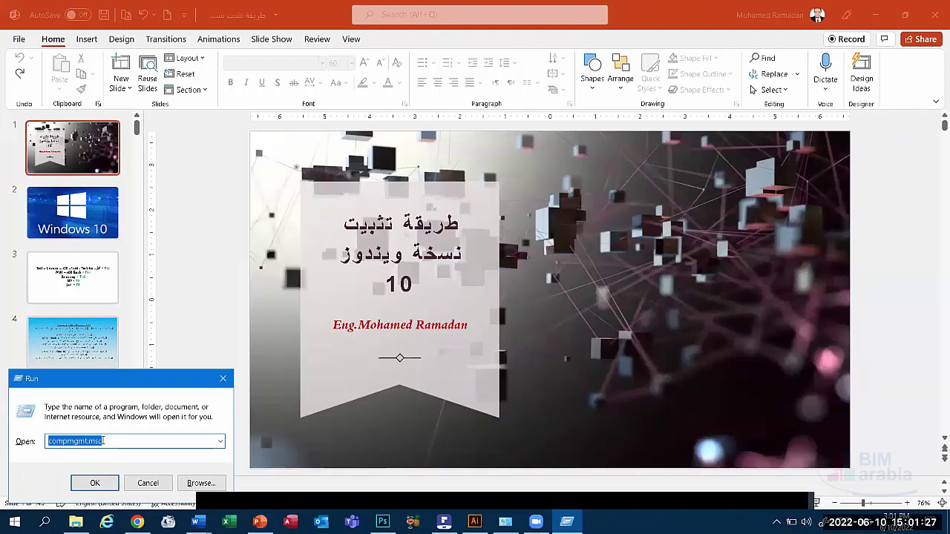
{"action": "left_click", "coordinate": [104, 440]}
{"action": "double_click", "coordinate": [80, 441]}
{"action": "left_click", "coordinate": [113, 441]}
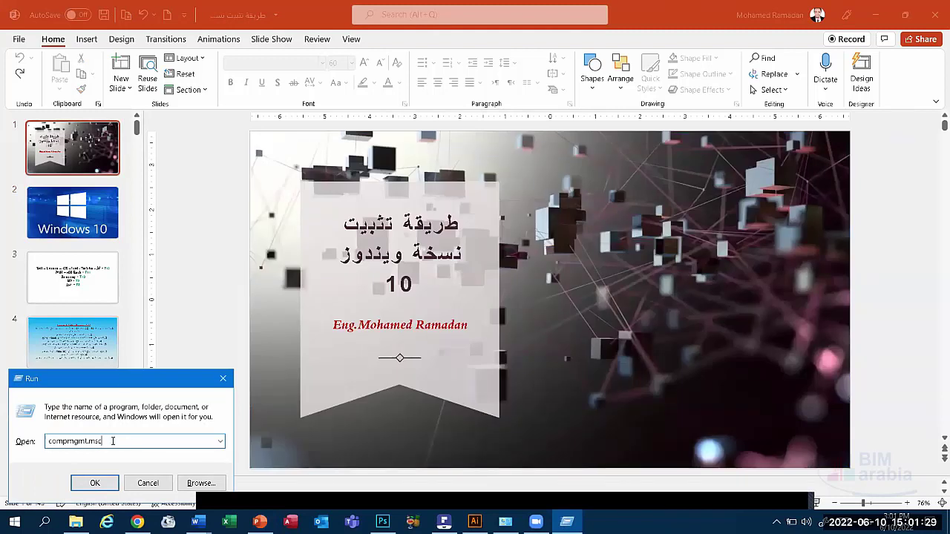
{"action": "left_click_drag", "start_coordinate": [122, 380], "coordinate": [435, 222]}
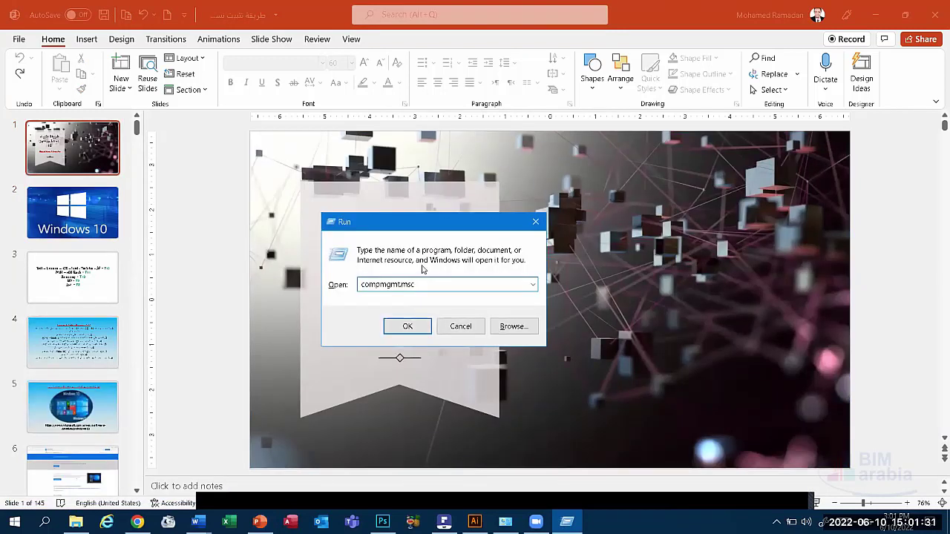
{"action": "left_click", "coordinate": [422, 325]}
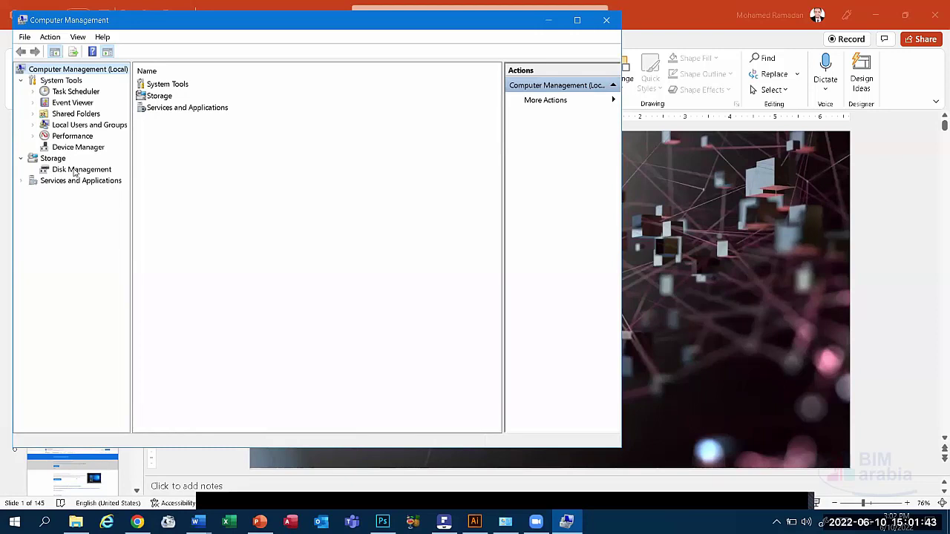
Step: Show Disk 0's C: and D: volumes in Disk Management sorted by volume, previewing C:'s action menu
{"action": "left_click", "coordinate": [58, 169]}
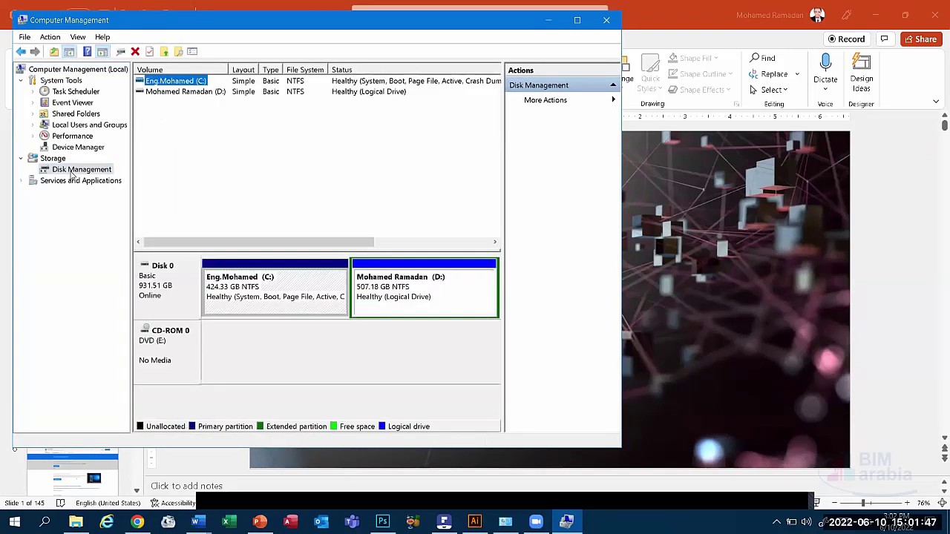
{"action": "left_click", "coordinate": [181, 91]}
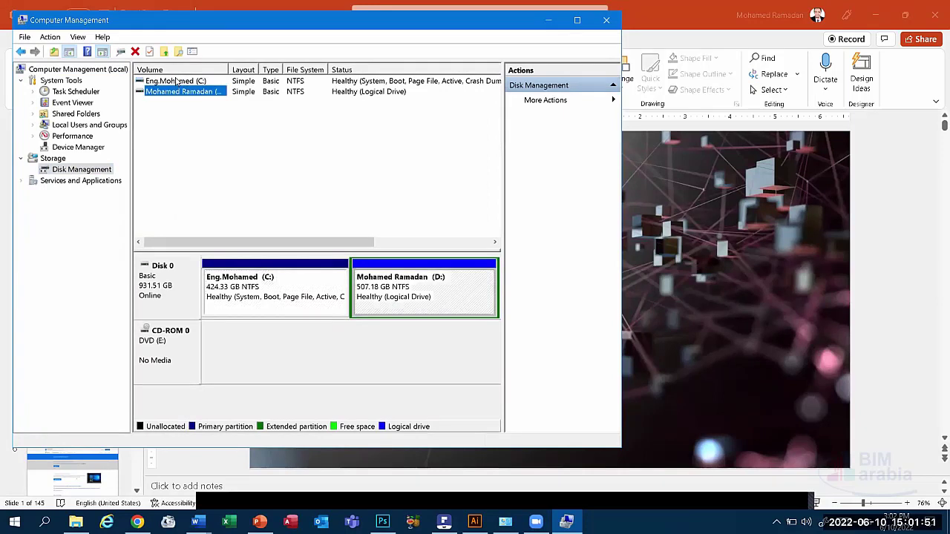
{"action": "left_click", "coordinate": [176, 82]}
{"action": "left_click", "coordinate": [179, 90]}
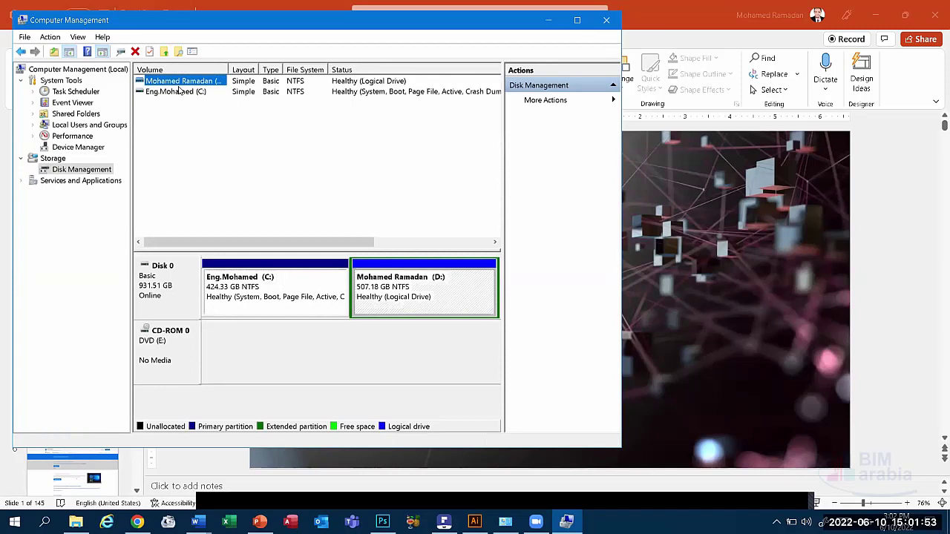
{"action": "right_click", "coordinate": [179, 90]}
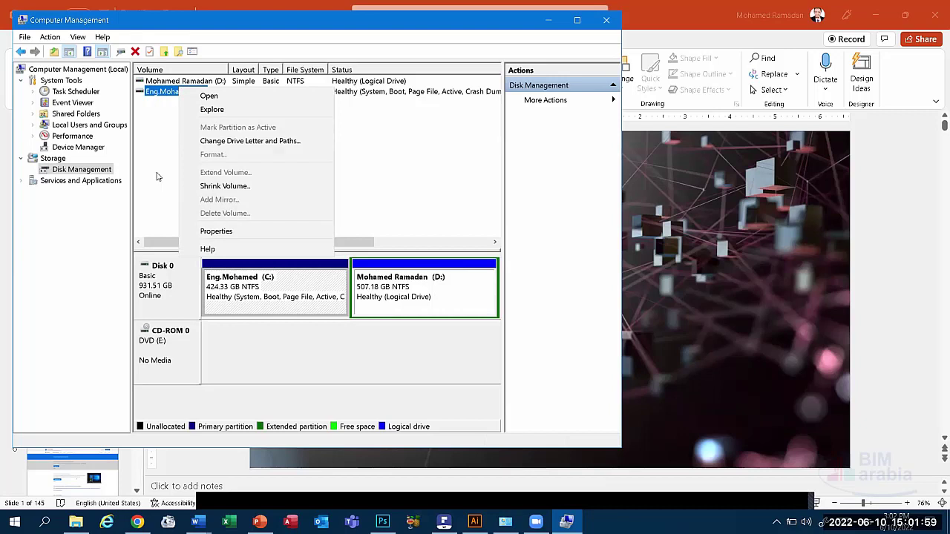
{"action": "left_click", "coordinate": [413, 183]}
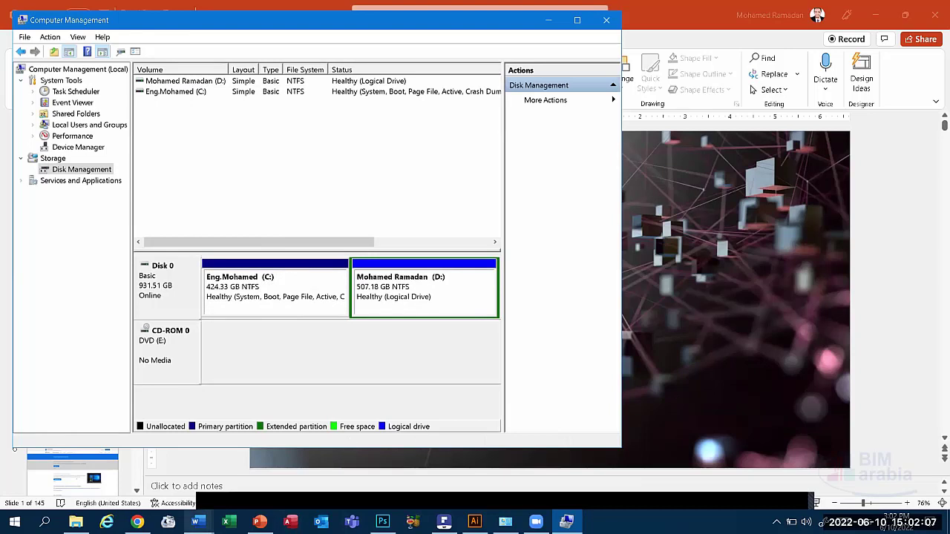
Step: Bring Chrome forward and scroll down through the Recoverit hard-drive password article
{"action": "left_click", "coordinate": [138, 521]}
{"action": "left_click", "coordinate": [245, 6]}
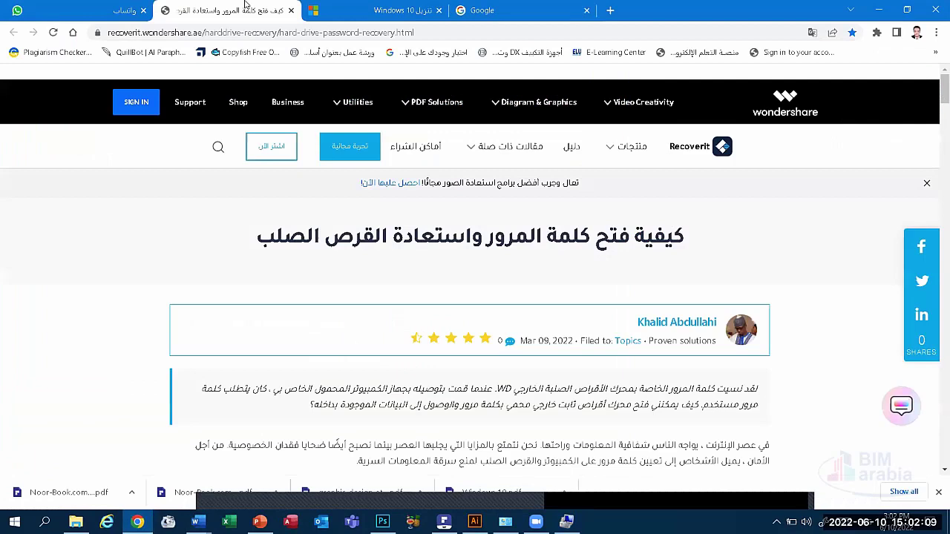
{"action": "scroll", "coordinate": [546, 311], "scroll_direction": "down", "scroll_amount": 10}
{"action": "scroll", "coordinate": [542, 269], "scroll_direction": "down", "scroll_amount": 5}
{"action": "scroll", "coordinate": [542, 271], "scroll_direction": "down", "scroll_amount": 5}
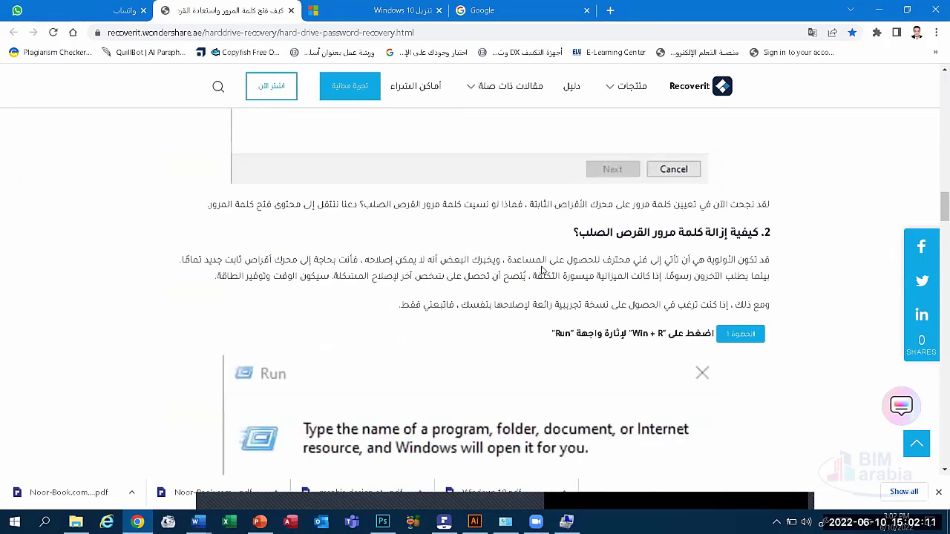
{"action": "scroll", "coordinate": [542, 271], "scroll_direction": "down", "scroll_amount": 5}
{"action": "scroll", "coordinate": [519, 274], "scroll_direction": "down", "scroll_amount": 5}
{"action": "scroll", "coordinate": [482, 276], "scroll_direction": "down", "scroll_amount": 5}
{"action": "scroll", "coordinate": [455, 278], "scroll_direction": "up", "scroll_amount": 5}
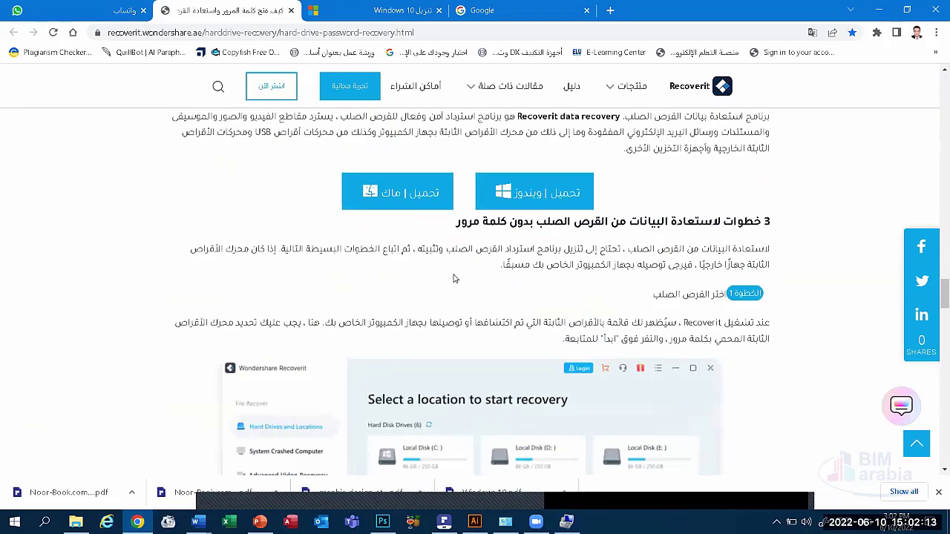
{"action": "scroll", "coordinate": [455, 278], "scroll_direction": "down", "scroll_amount": 1}
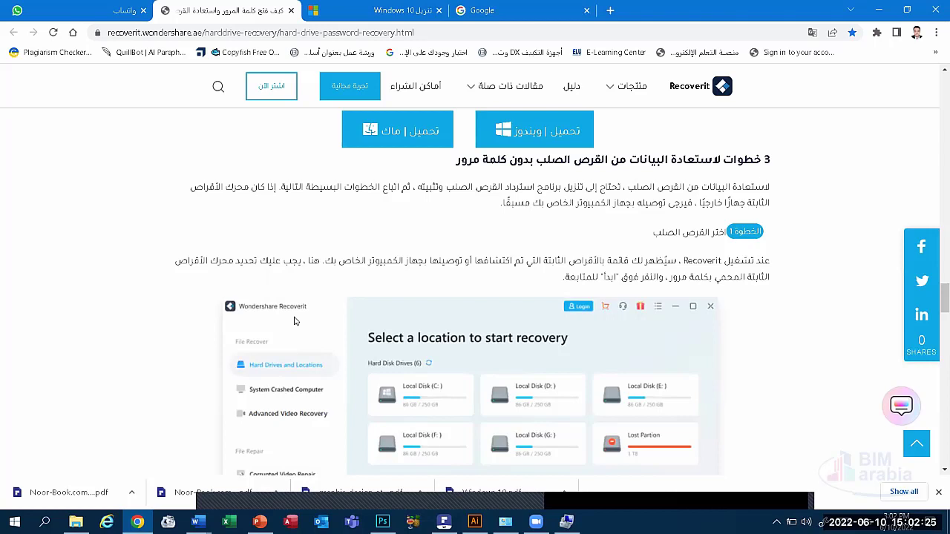
{"action": "scroll", "coordinate": [364, 381], "scroll_direction": "down", "scroll_amount": 3}
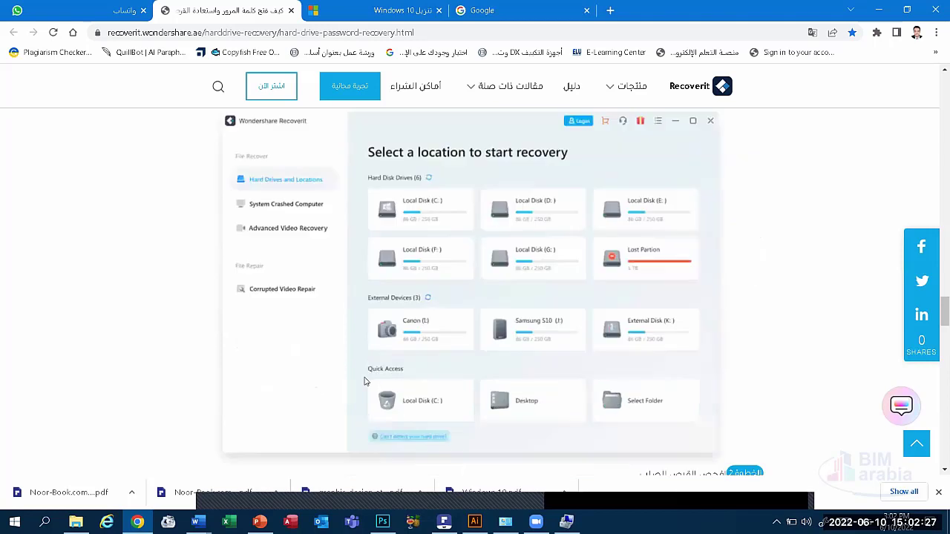
{"action": "scroll", "coordinate": [364, 381], "scroll_direction": "down", "scroll_amount": 2}
{"action": "scroll", "coordinate": [364, 378], "scroll_direction": "down", "scroll_amount": 1}
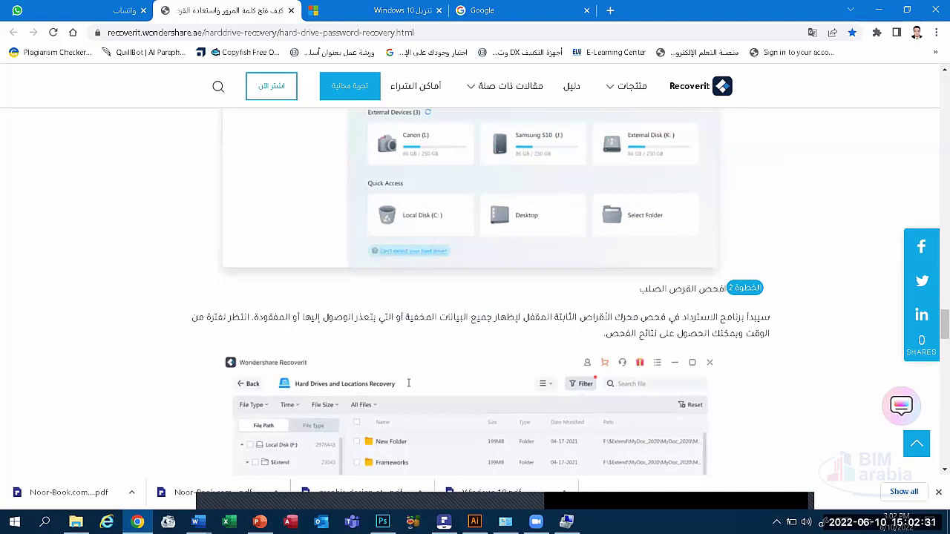
{"action": "scroll", "coordinate": [408, 383], "scroll_direction": "up", "scroll_amount": 6}
{"action": "scroll", "coordinate": [408, 383], "scroll_direction": "down", "scroll_amount": 2}
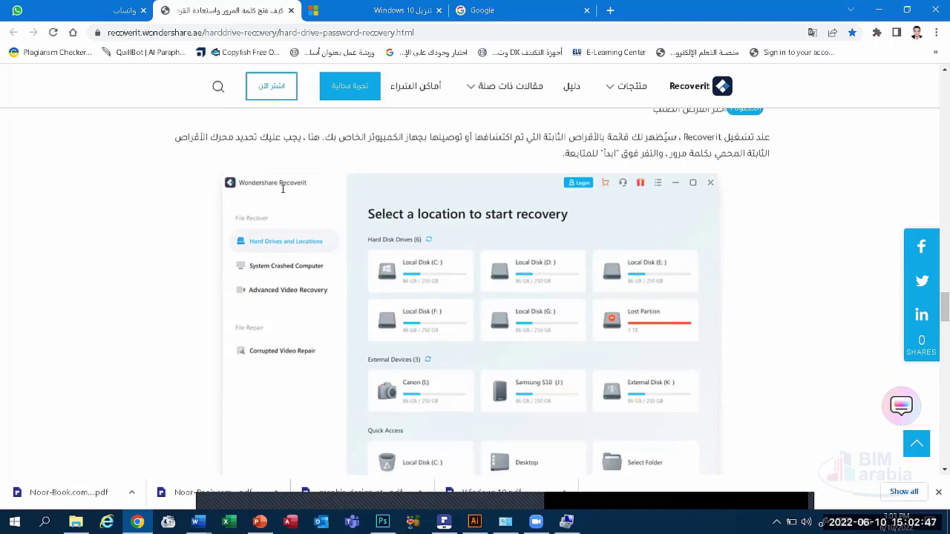
{"action": "scroll", "coordinate": [399, 293], "scroll_direction": "down", "scroll_amount": 3}
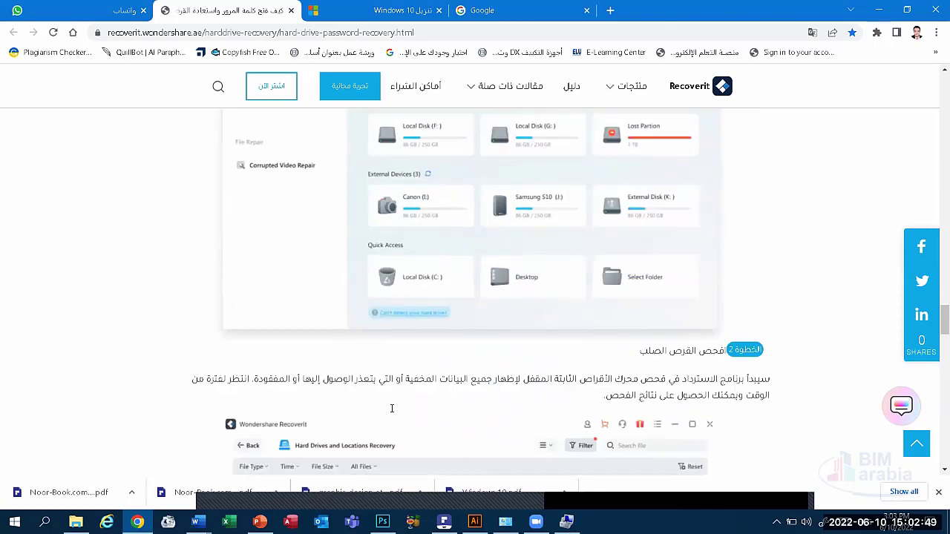
{"action": "scroll", "coordinate": [436, 410], "scroll_direction": "down", "scroll_amount": 4}
{"action": "scroll", "coordinate": [437, 410], "scroll_direction": "down", "scroll_amount": 4}
{"action": "scroll", "coordinate": [437, 410], "scroll_direction": "down", "scroll_amount": 3}
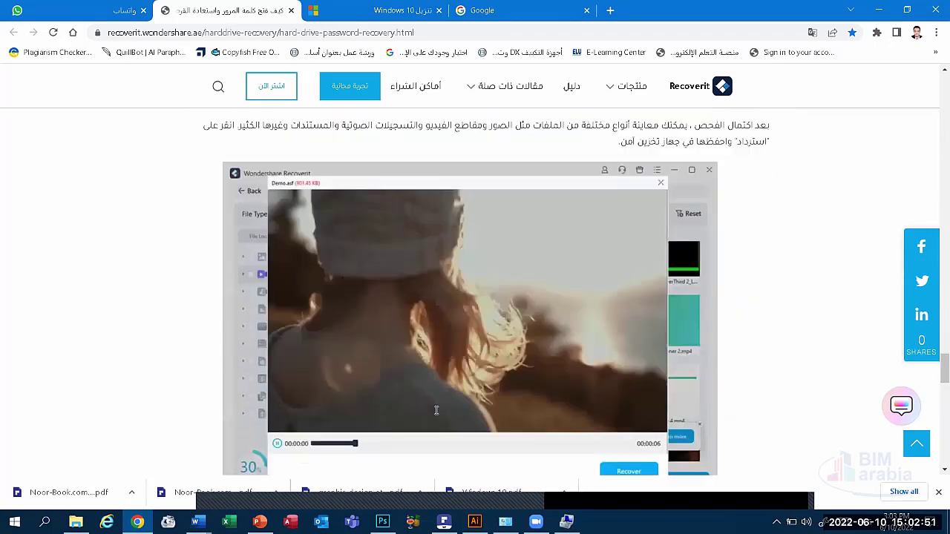
{"action": "scroll", "coordinate": [436, 411], "scroll_direction": "down", "scroll_amount": 2}
{"action": "scroll", "coordinate": [436, 411], "scroll_direction": "down", "scroll_amount": 2}
Step: Scroll back up the article, switch to the Google tab and minimise Chrome
{"action": "scroll", "coordinate": [436, 410], "scroll_direction": "up", "scroll_amount": 1}
{"action": "scroll", "coordinate": [434, 401], "scroll_direction": "up", "scroll_amount": 3}
{"action": "scroll", "coordinate": [237, 263], "scroll_direction": "up", "scroll_amount": 5}
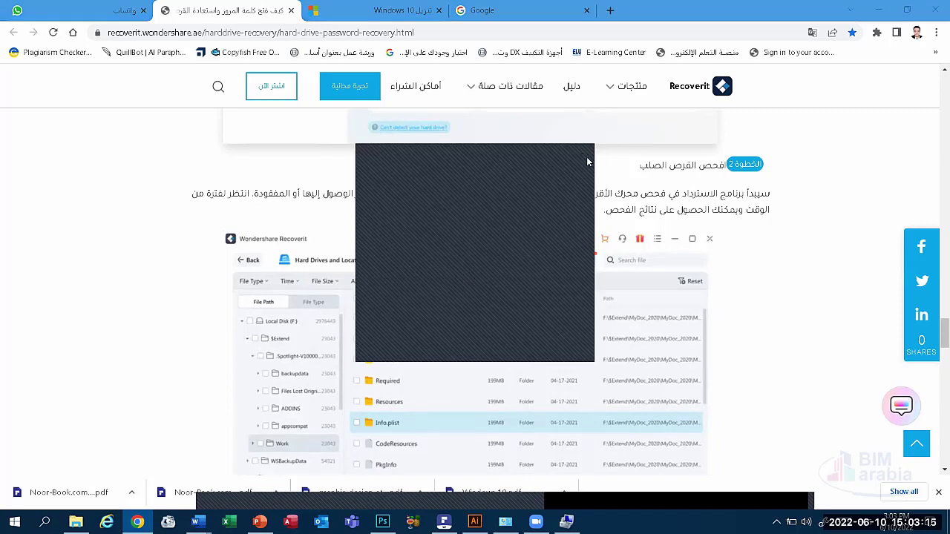
{"action": "left_click", "coordinate": [479, 10]}
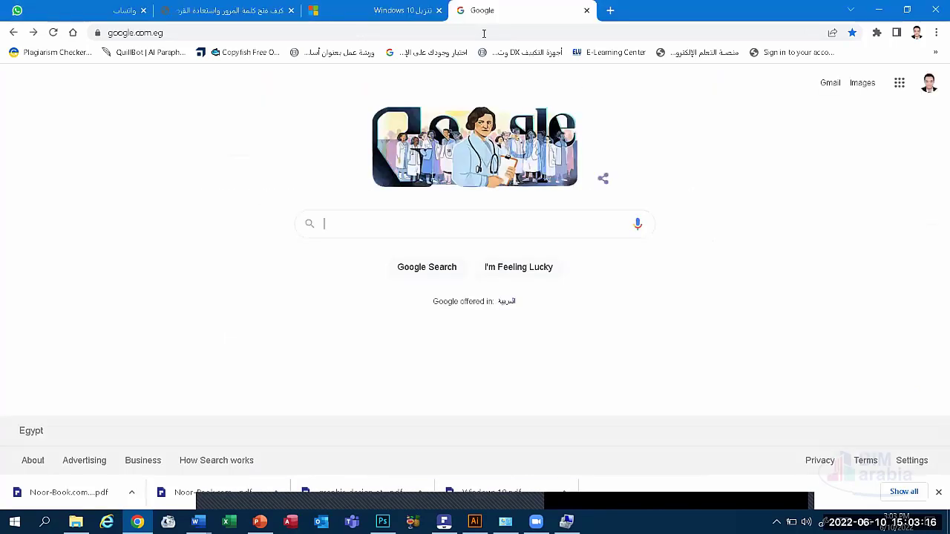
{"action": "left_click", "coordinate": [875, 8]}
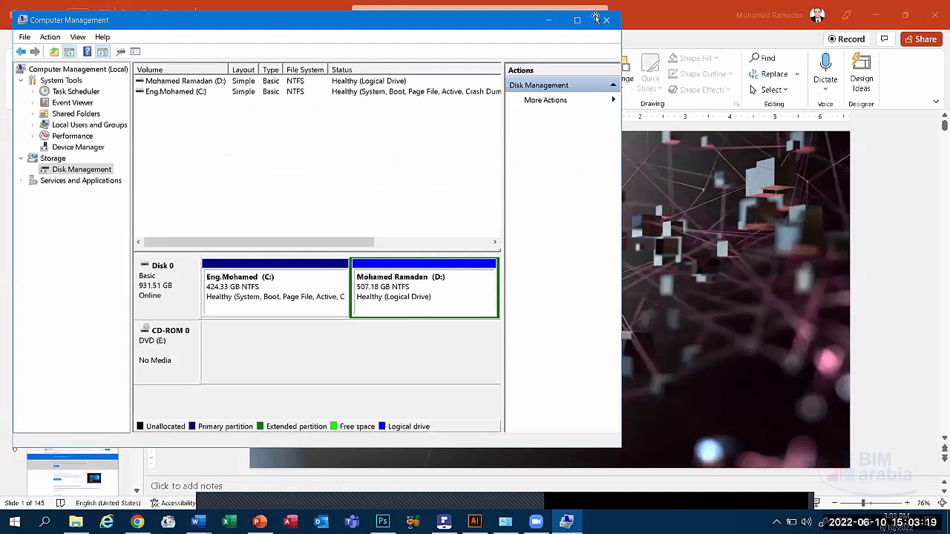
Step: Close Computer Management with Alt+F4 and bring PowerPoint's title slide 1 of 145 into focus
{"action": "key", "text": "alt+F4"}
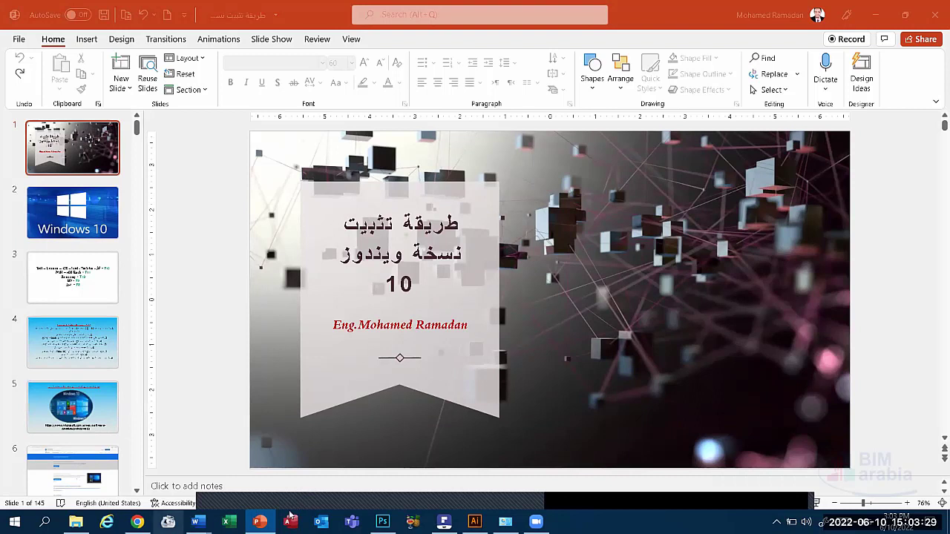
{"action": "mouse_move", "coordinate": [502, 462]}
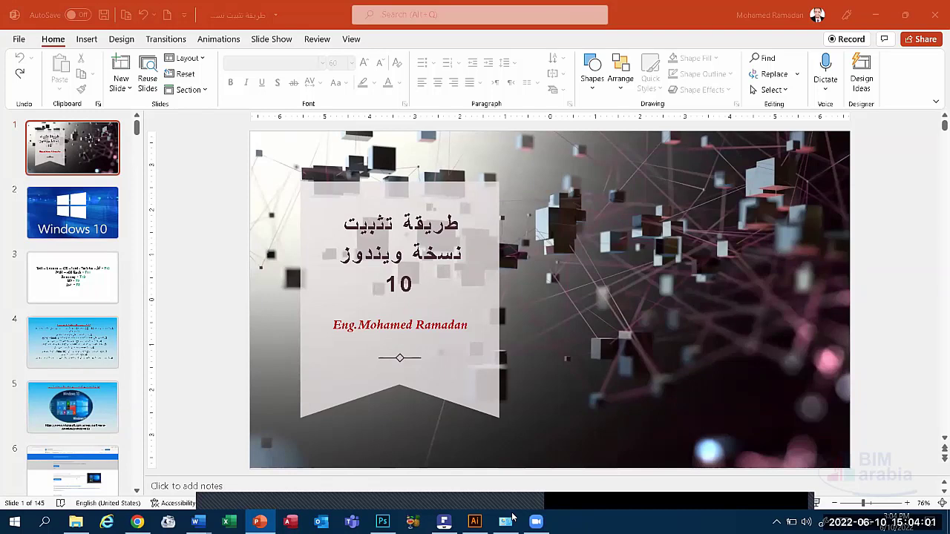
{"action": "left_click", "coordinate": [488, 384]}
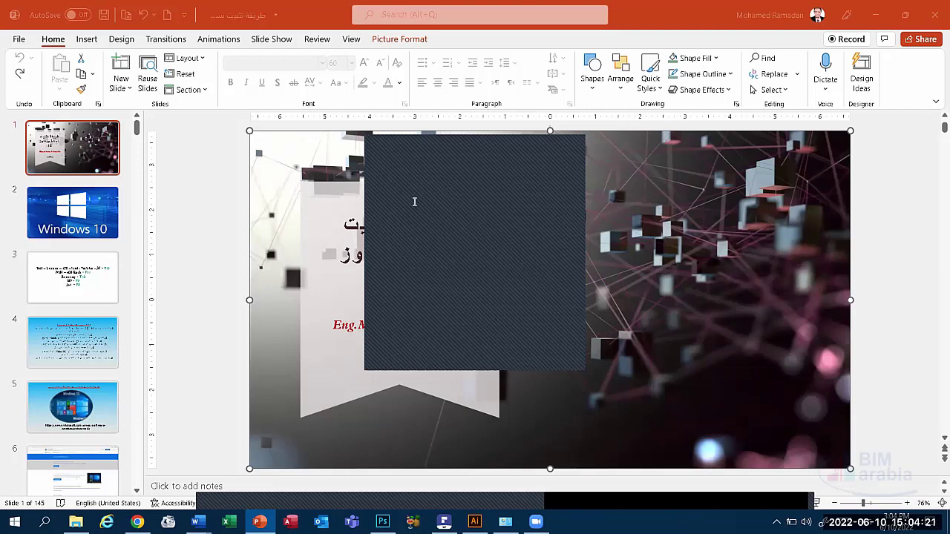
{"action": "left_click", "coordinate": [572, 147]}
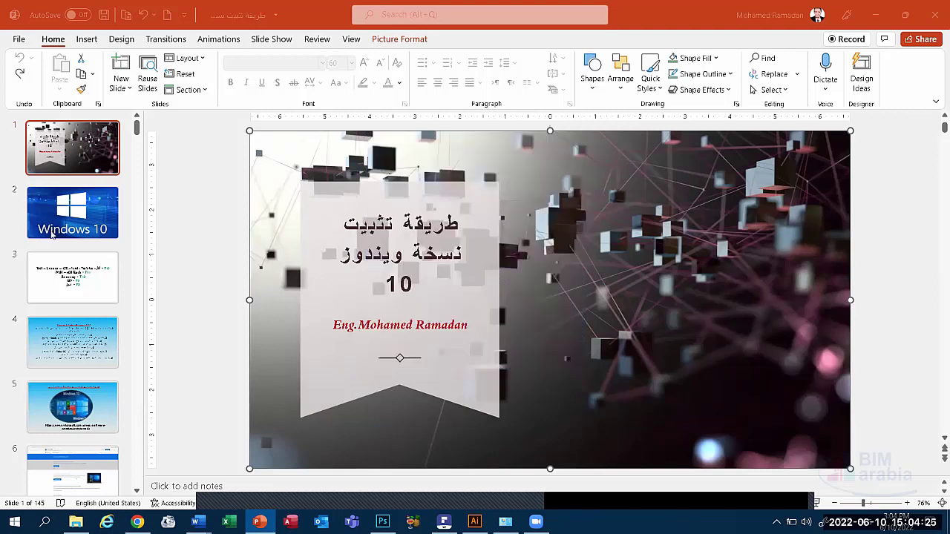
{"action": "left_click", "coordinate": [95, 408]}
{"action": "scroll", "coordinate": [94, 404], "scroll_direction": "down", "scroll_amount": 3}
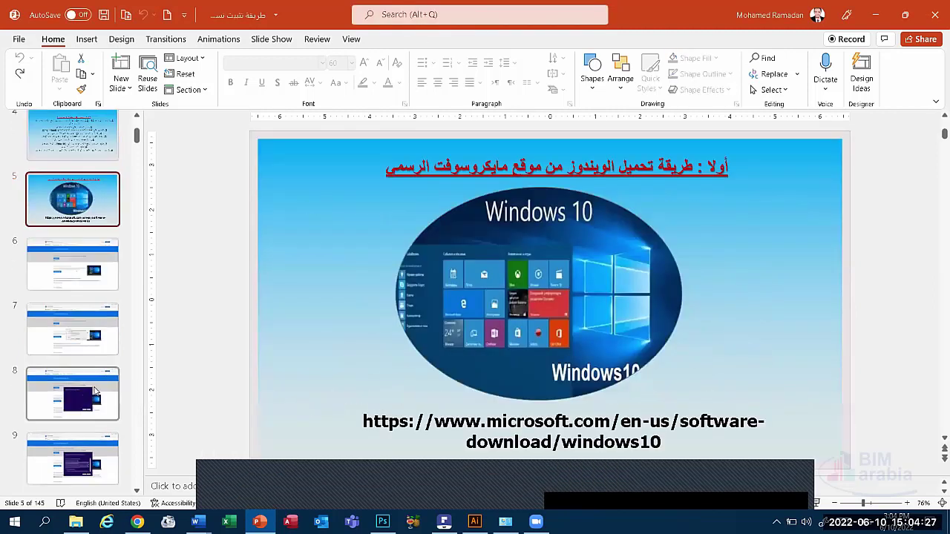
{"action": "scroll", "coordinate": [89, 387], "scroll_direction": "down", "scroll_amount": 5}
{"action": "scroll", "coordinate": [83, 383], "scroll_direction": "down", "scroll_amount": 5}
{"action": "scroll", "coordinate": [79, 380], "scroll_direction": "down", "scroll_amount": 5}
{"action": "scroll", "coordinate": [74, 378], "scroll_direction": "down", "scroll_amount": 5}
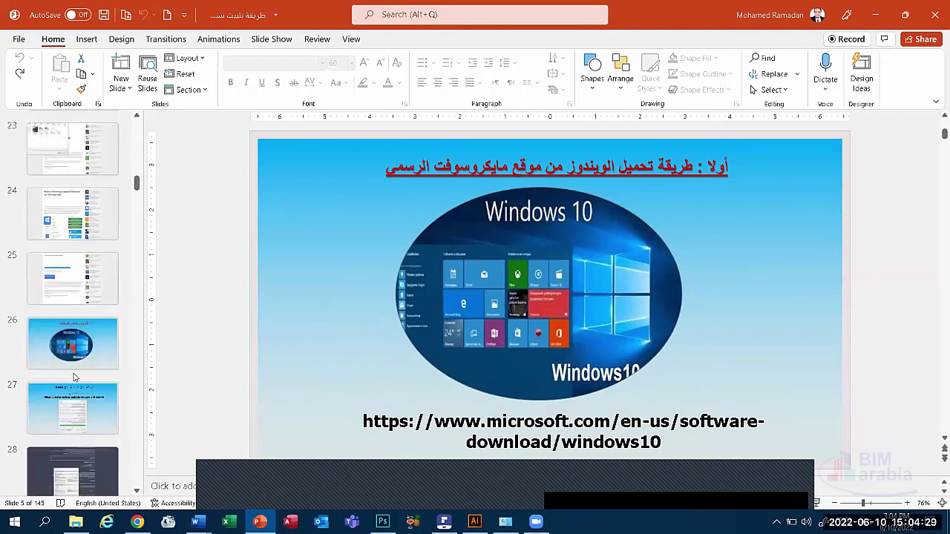
{"action": "scroll", "coordinate": [89, 342], "scroll_direction": "down", "scroll_amount": 4}
{"action": "scroll", "coordinate": [103, 306], "scroll_direction": "down", "scroll_amount": 4}
{"action": "scroll", "coordinate": [116, 269], "scroll_direction": "down", "scroll_amount": 4}
{"action": "scroll", "coordinate": [130, 233], "scroll_direction": "down", "scroll_amount": 3}
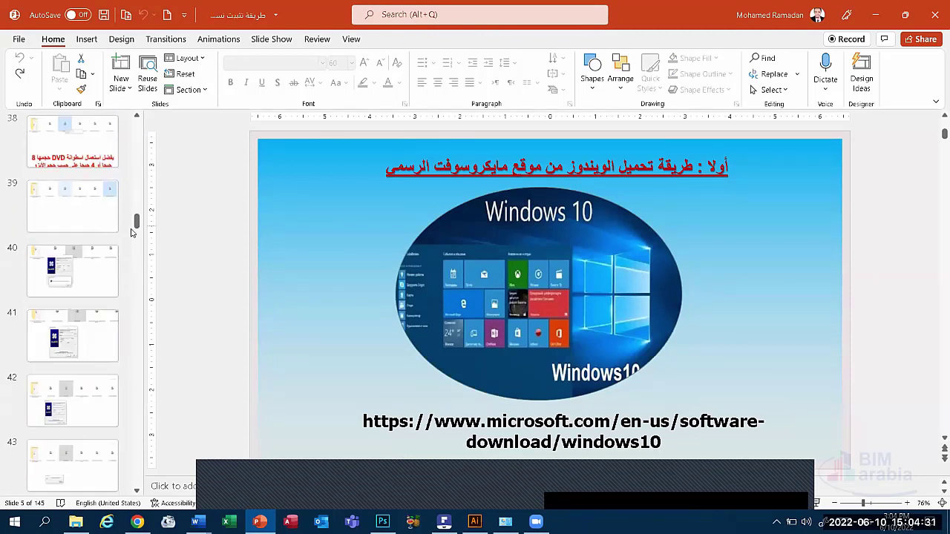
{"action": "left_click_drag", "start_coordinate": [136, 223], "coordinate": [136, 291]}
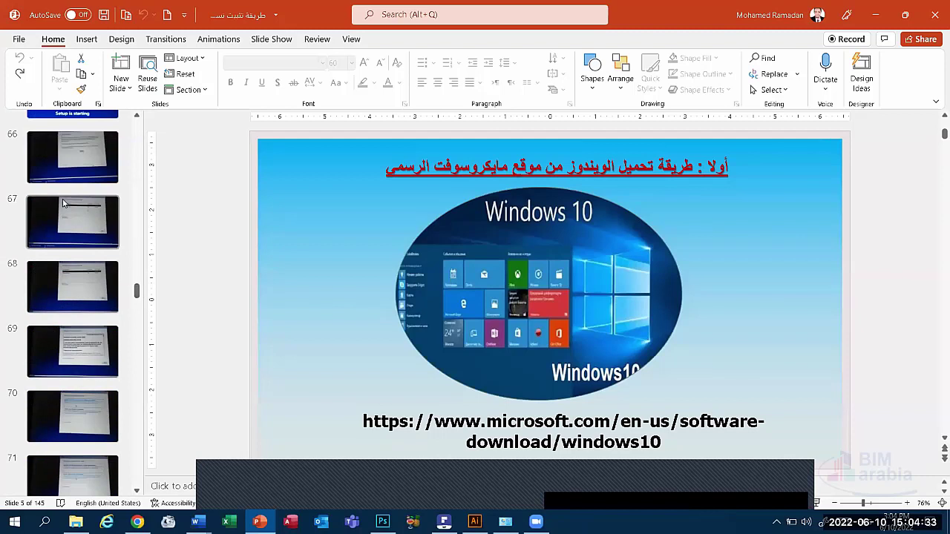
{"action": "left_click", "coordinate": [64, 202]}
{"action": "left_click", "coordinate": [69, 166]}
{"action": "scroll", "coordinate": [66, 200], "scroll_direction": "up", "scroll_amount": 2}
{"action": "scroll", "coordinate": [59, 232], "scroll_direction": "up", "scroll_amount": 2}
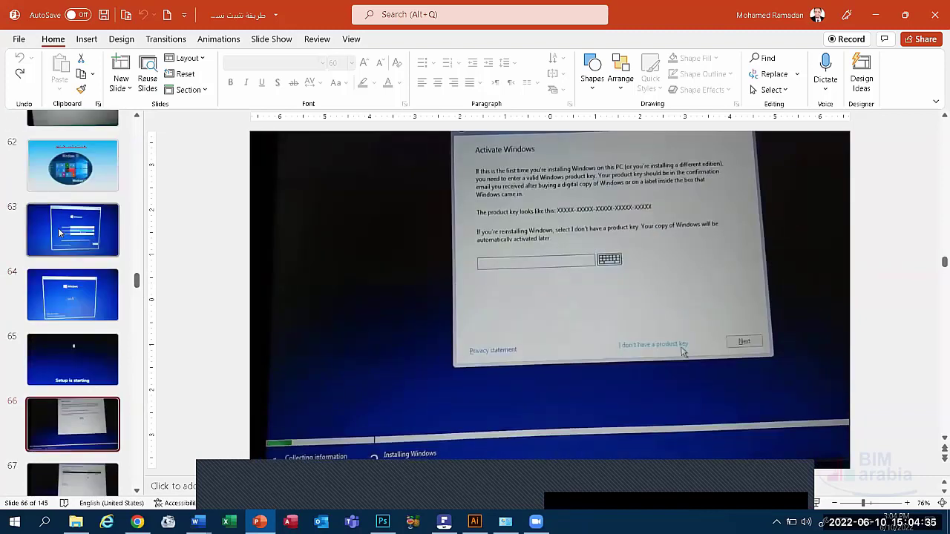
{"action": "left_click", "coordinate": [59, 232]}
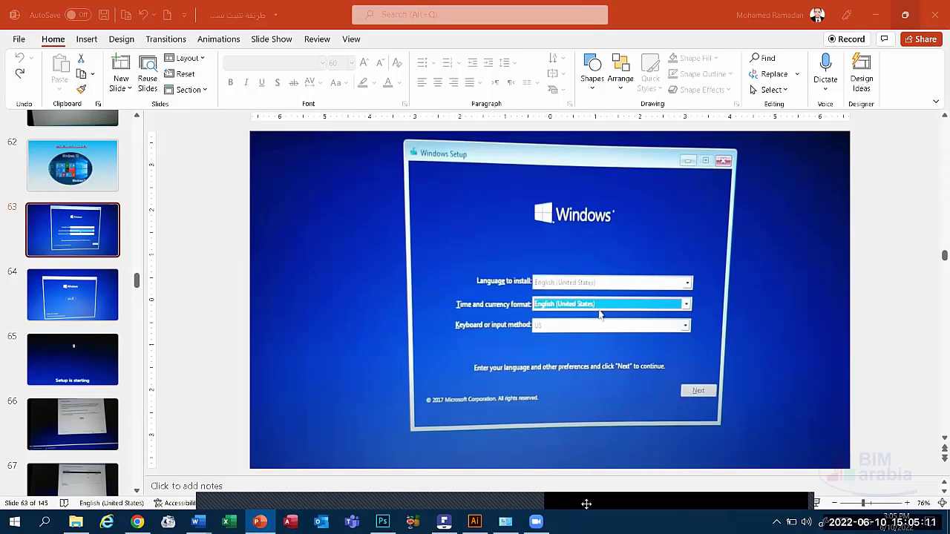
{"action": "left_click", "coordinate": [136, 282]}
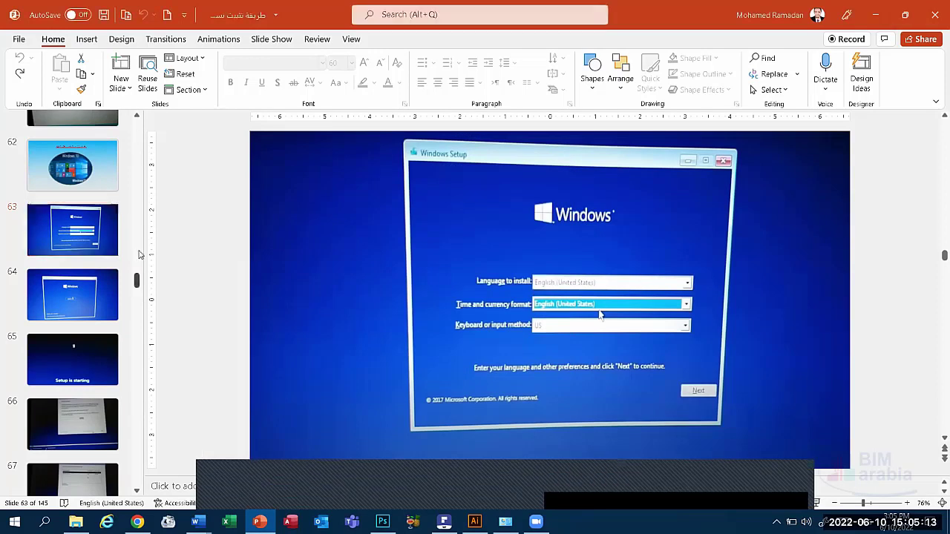
{"action": "left_click_drag", "start_coordinate": [136, 281], "coordinate": [136, 120]}
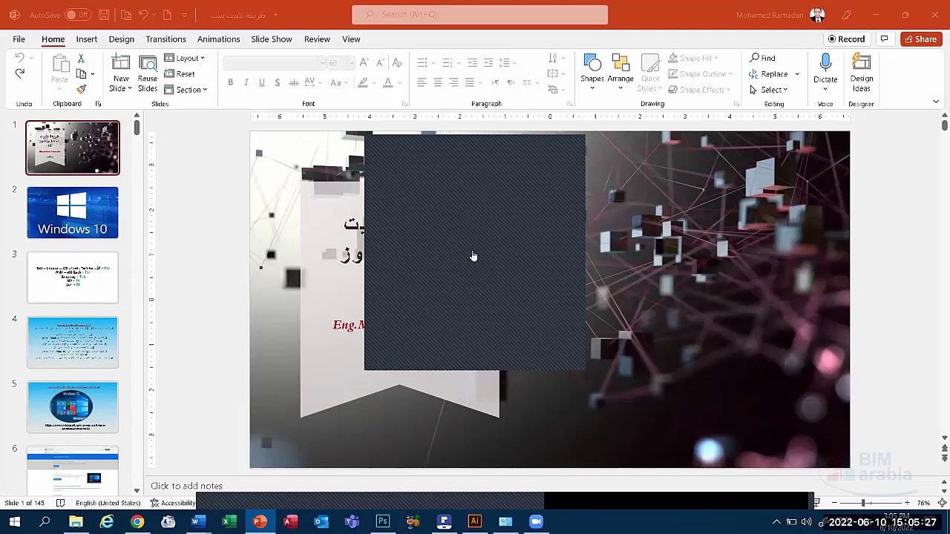
{"action": "left_click", "coordinate": [562, 145]}
{"action": "left_click", "coordinate": [558, 150]}
Step: Minimise PowerPoint and the BitLocker Drive Encryption window so only the Windows desktop remains
{"action": "left_click", "coordinate": [877, 14]}
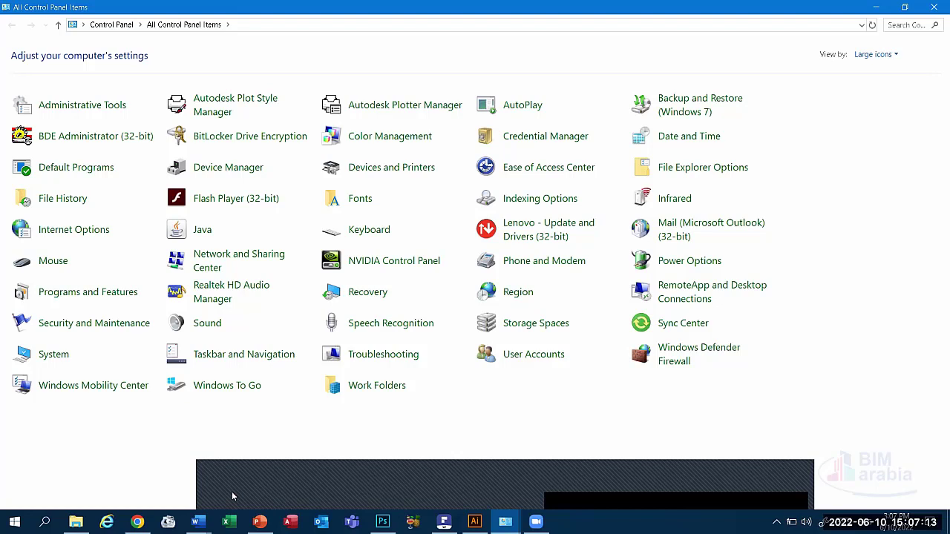
{"action": "left_click", "coordinate": [232, 491]}
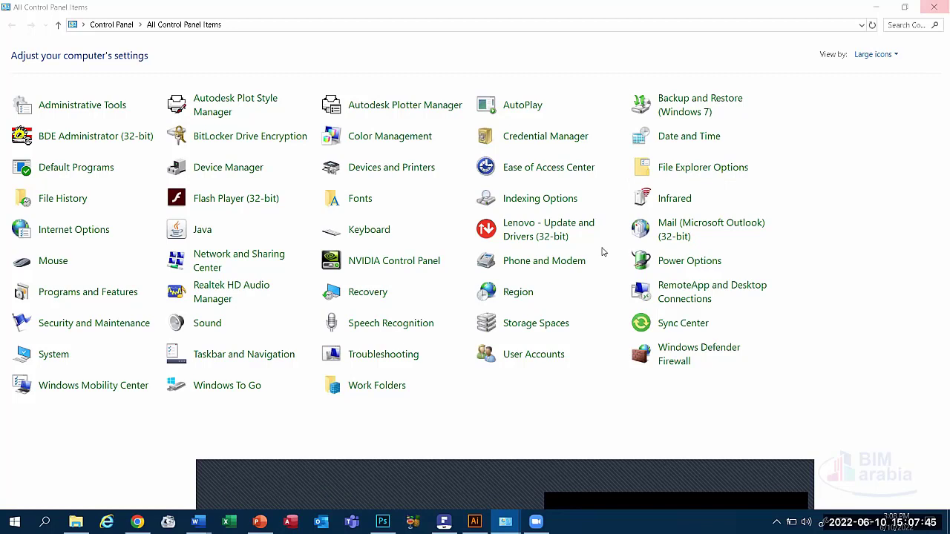
{"action": "left_click", "coordinate": [505, 522]}
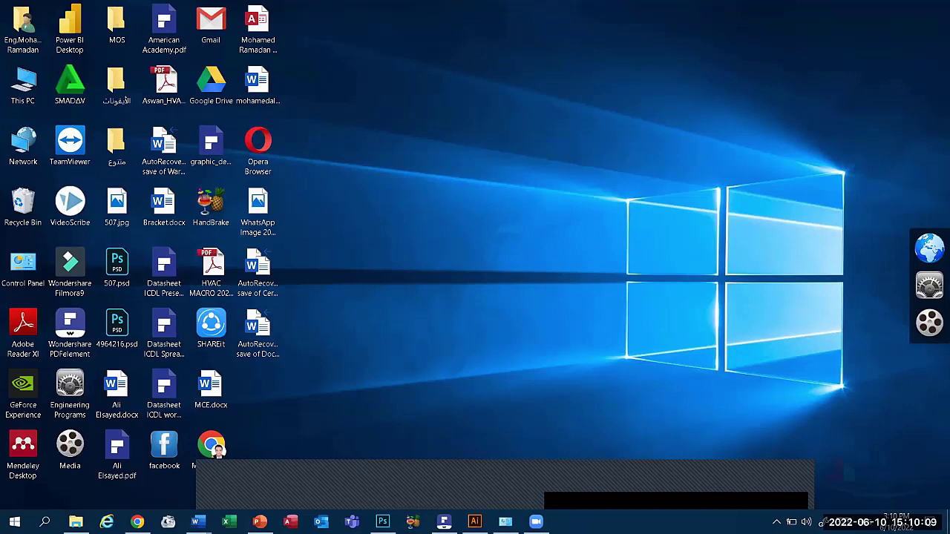
{"action": "mouse_move", "coordinate": [443, 522]}
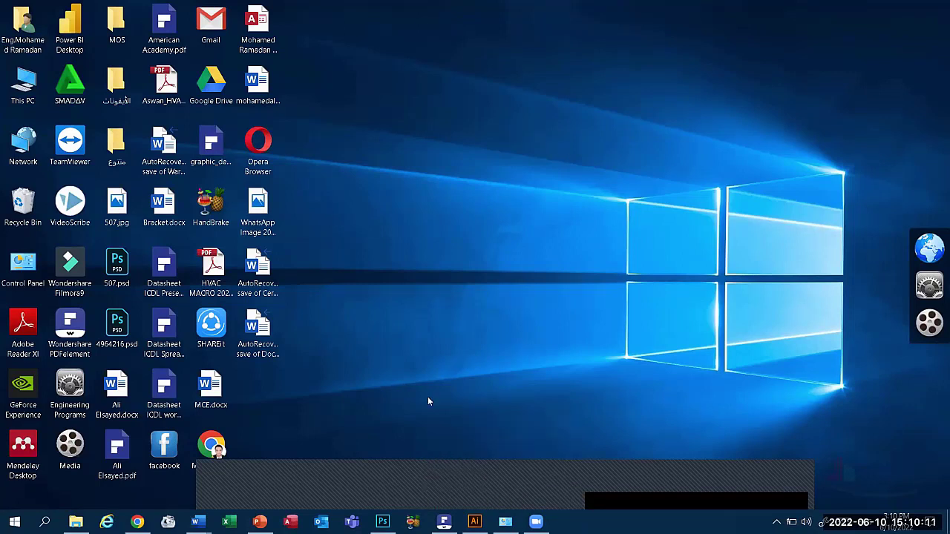